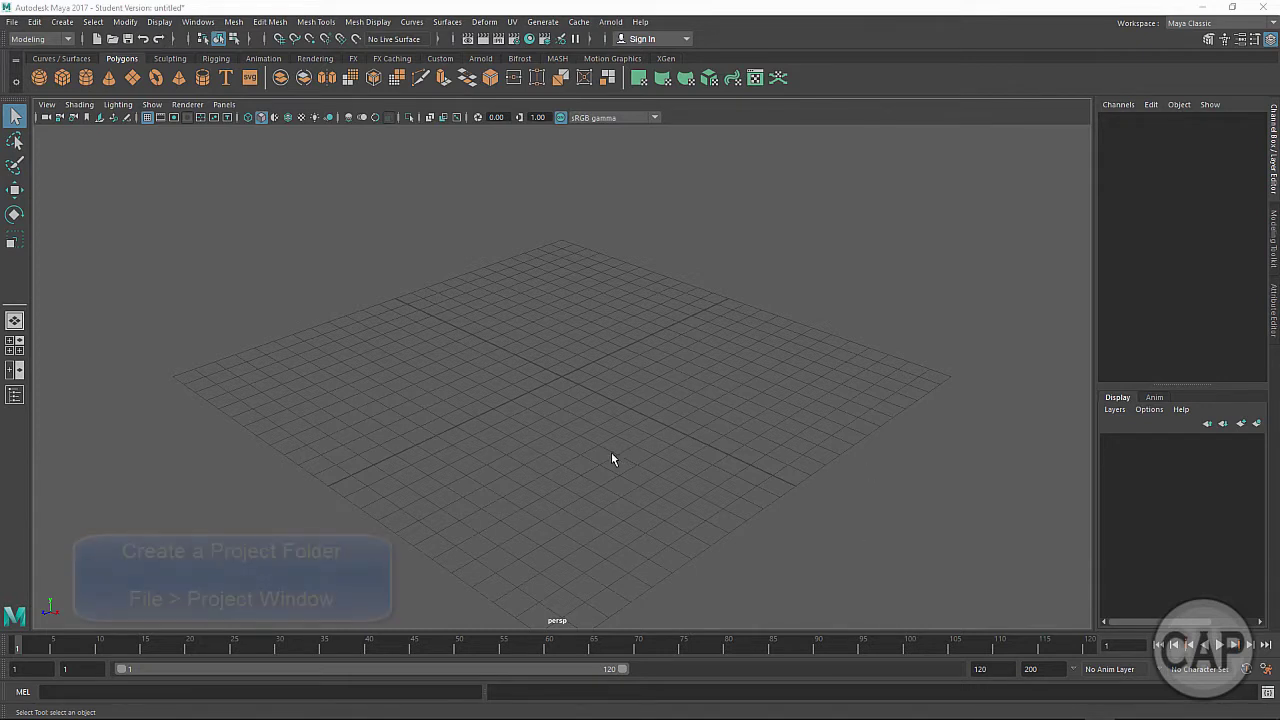
Step: Create a new project named "Project 1 Low Poly Axe" in the default location with the default folder structure
{"action": "left_click", "coordinate": [12, 22]}
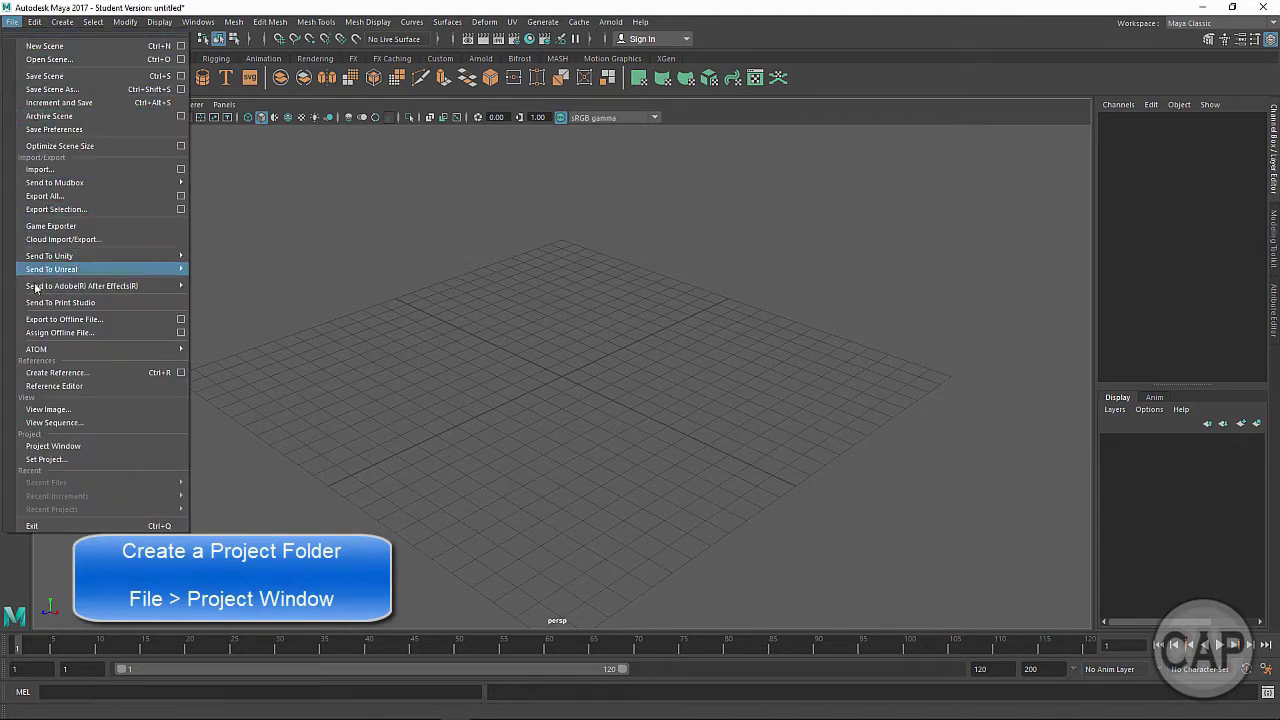
{"action": "left_click", "coordinate": [58, 447]}
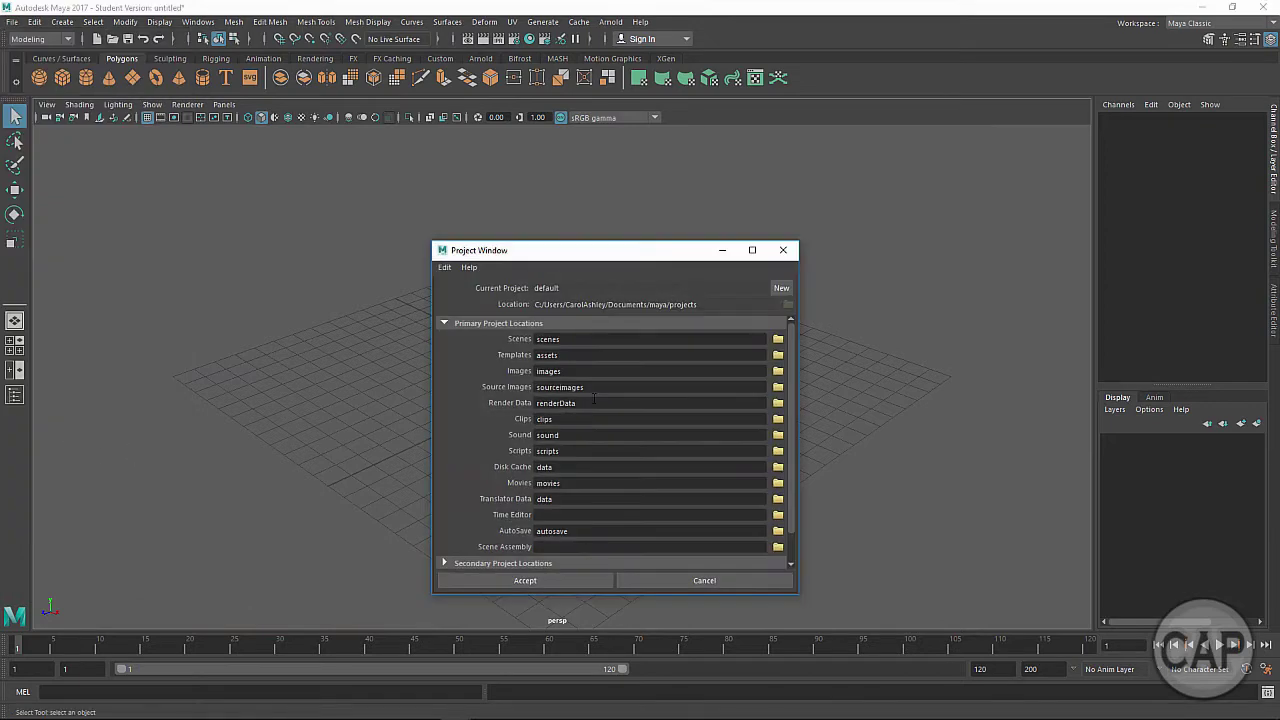
{"action": "left_click_drag", "start_coordinate": [609, 254], "coordinate": [596, 195]}
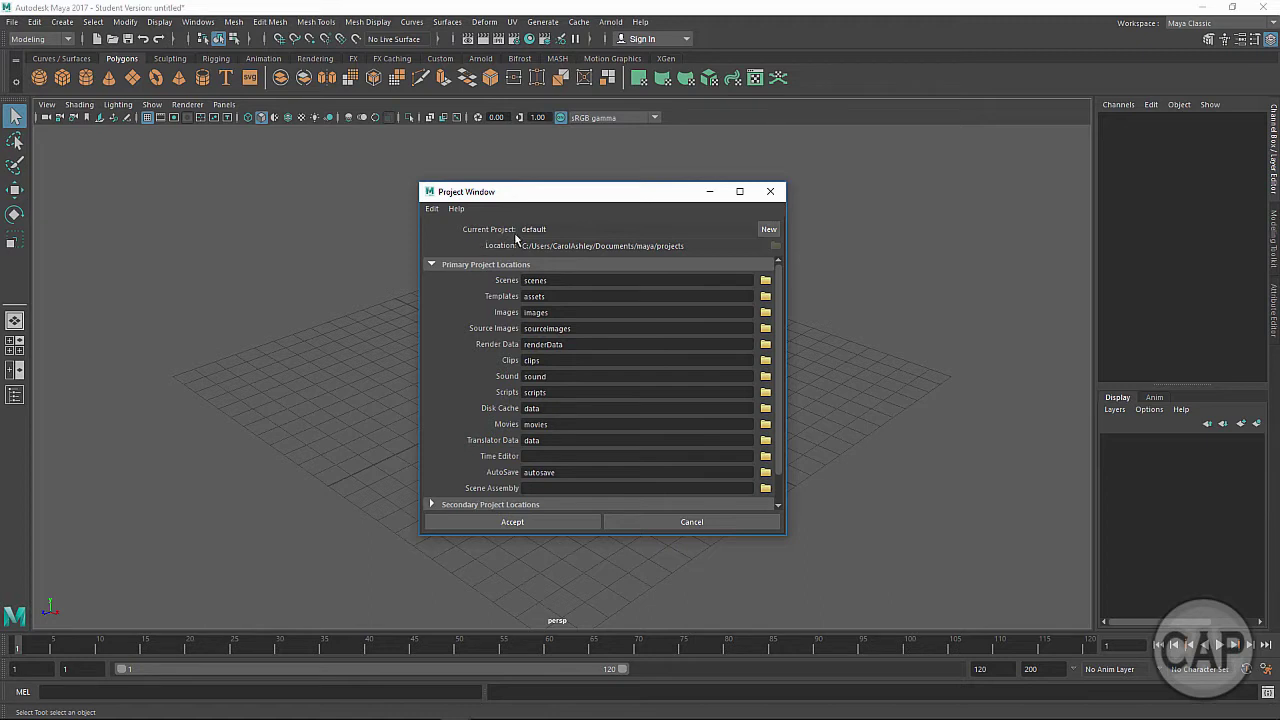
{"action": "left_click", "coordinate": [768, 230]}
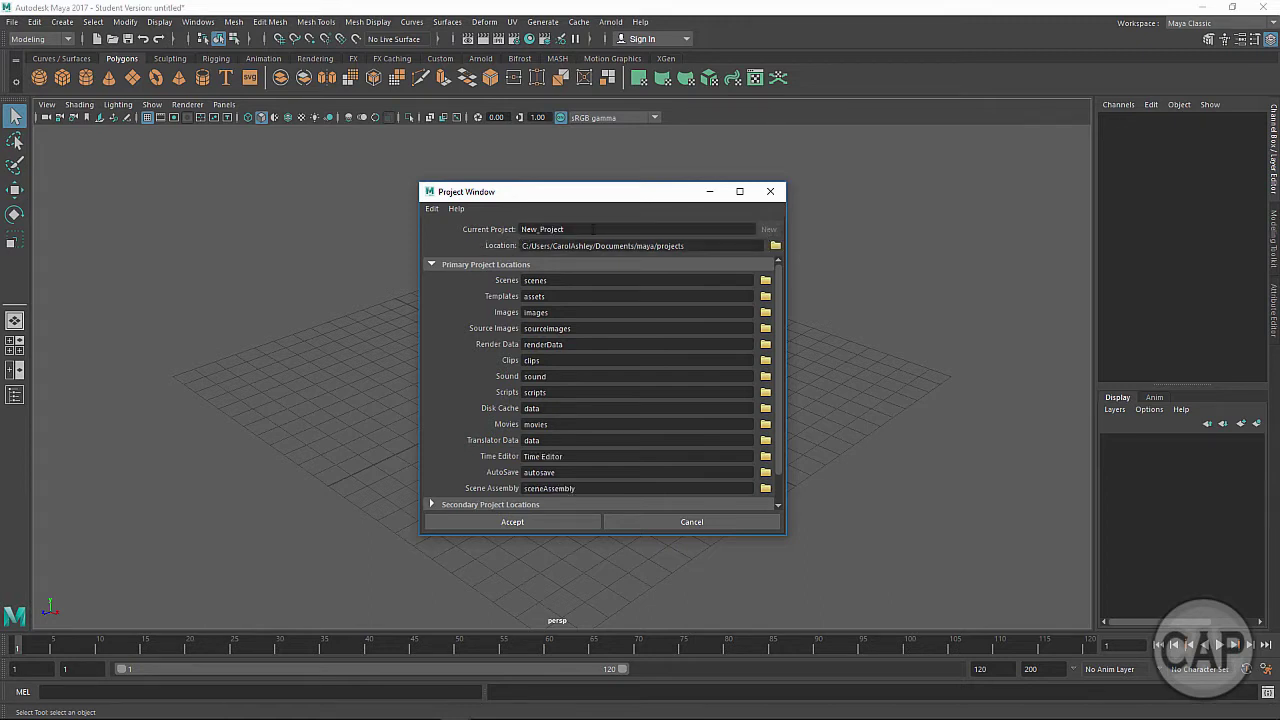
{"action": "double_click", "coordinate": [593, 229]}
{"action": "type", "text": "Project 1 Low Poly Axe"}
{"action": "left_click", "coordinate": [775, 246]}
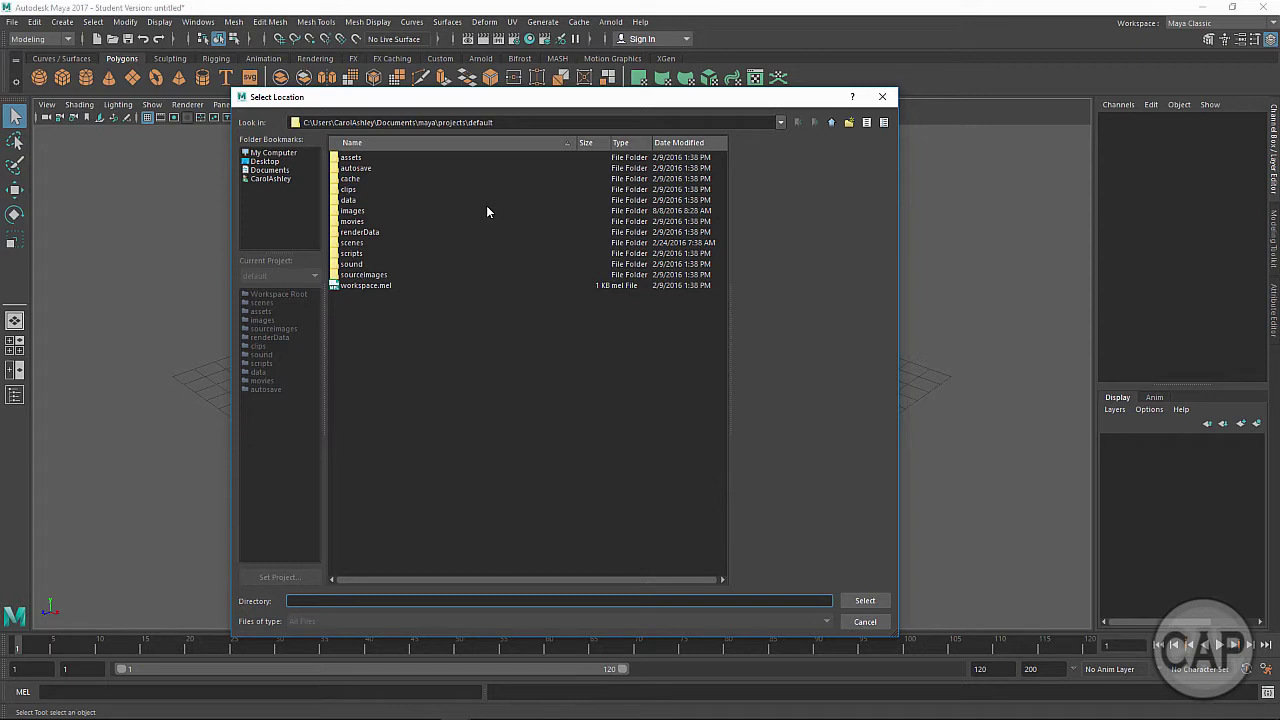
{"action": "left_click", "coordinate": [866, 621]}
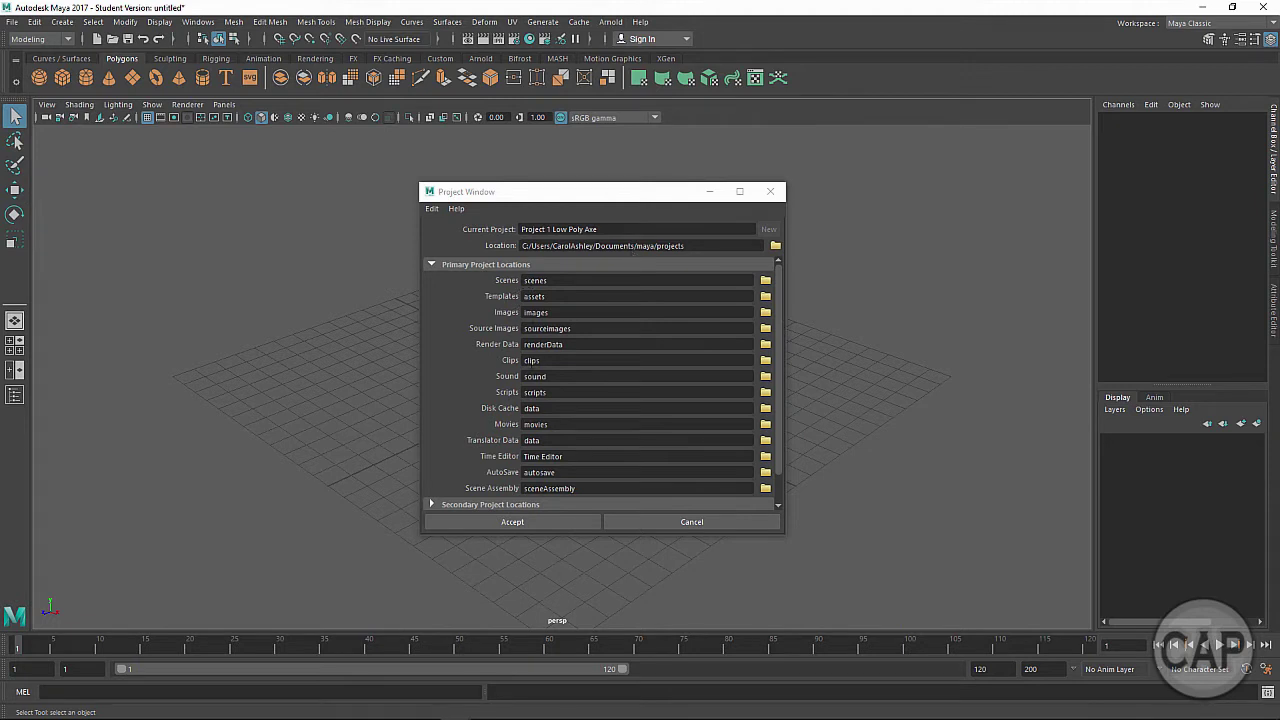
{"action": "left_click", "coordinate": [515, 521]}
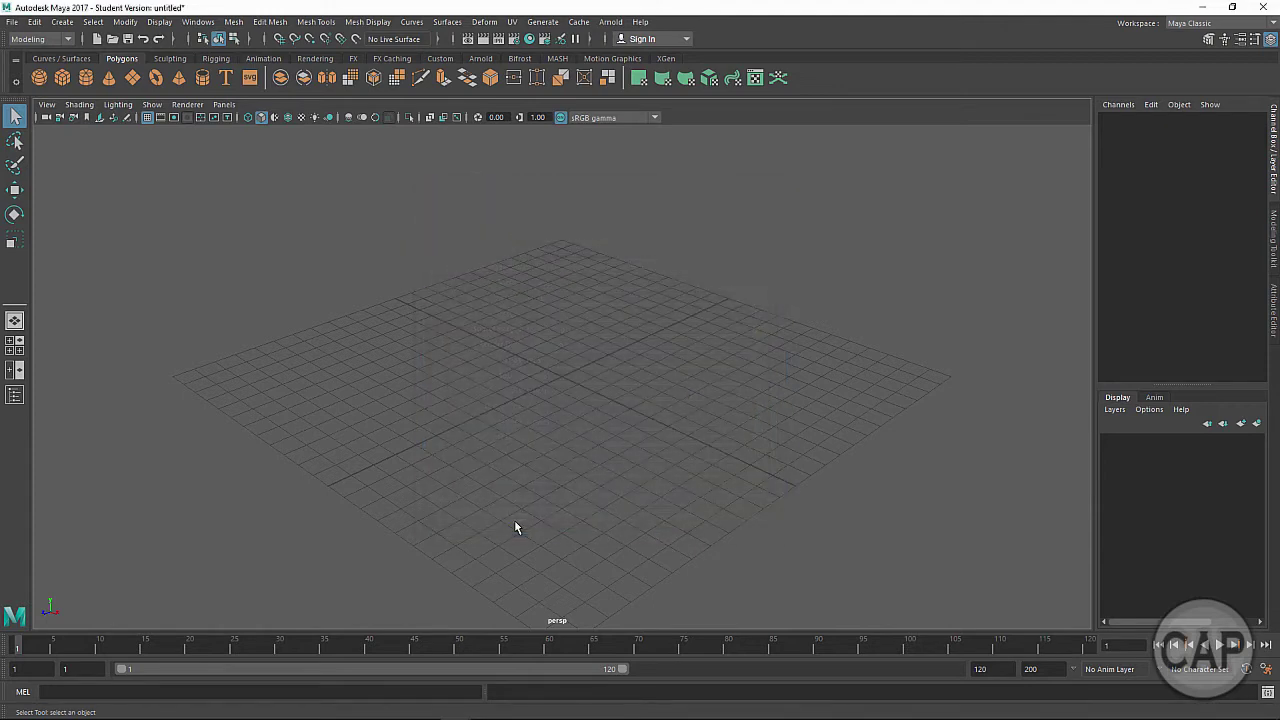
Step: Switch to File Explorer and paste the copied Axe_ImagePlane_Side image into the sourceimages folder of Documents\maya\projects\Project 1 Low Poly Axe
{"action": "mouse_move", "coordinate": [50, 717]}
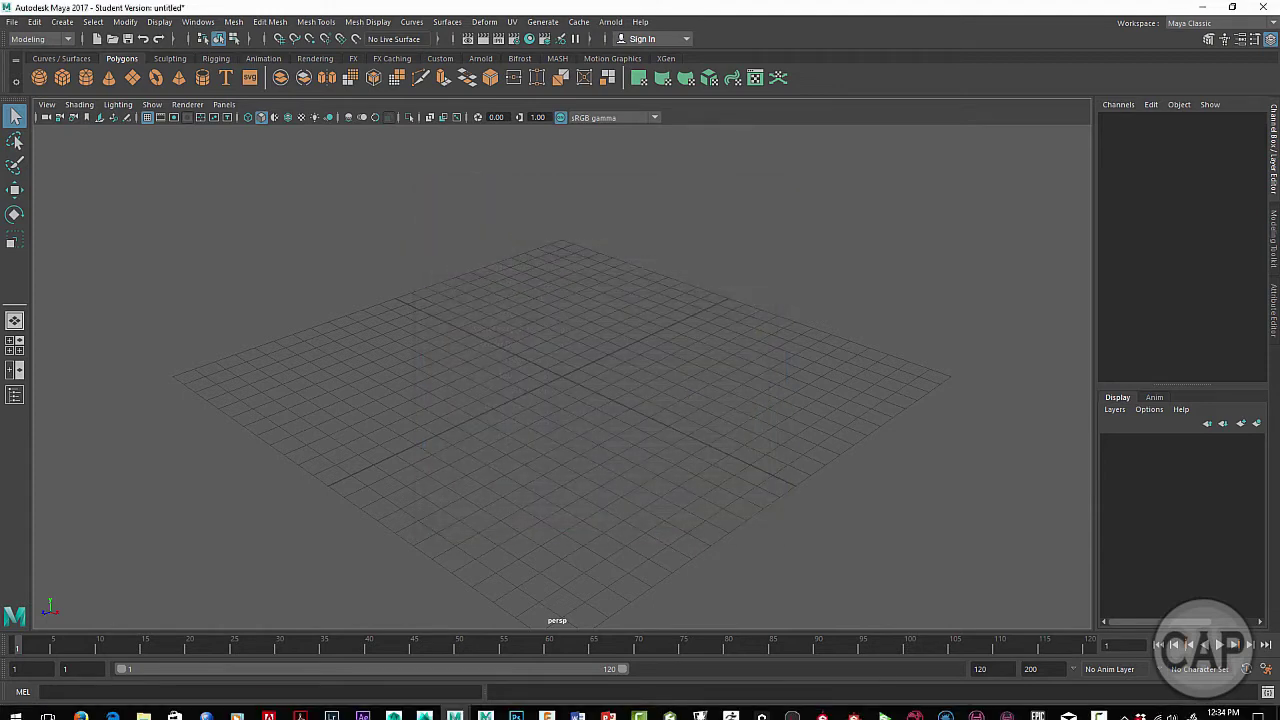
{"action": "left_click", "coordinate": [145, 710]}
{"action": "left_click", "coordinate": [144, 708]}
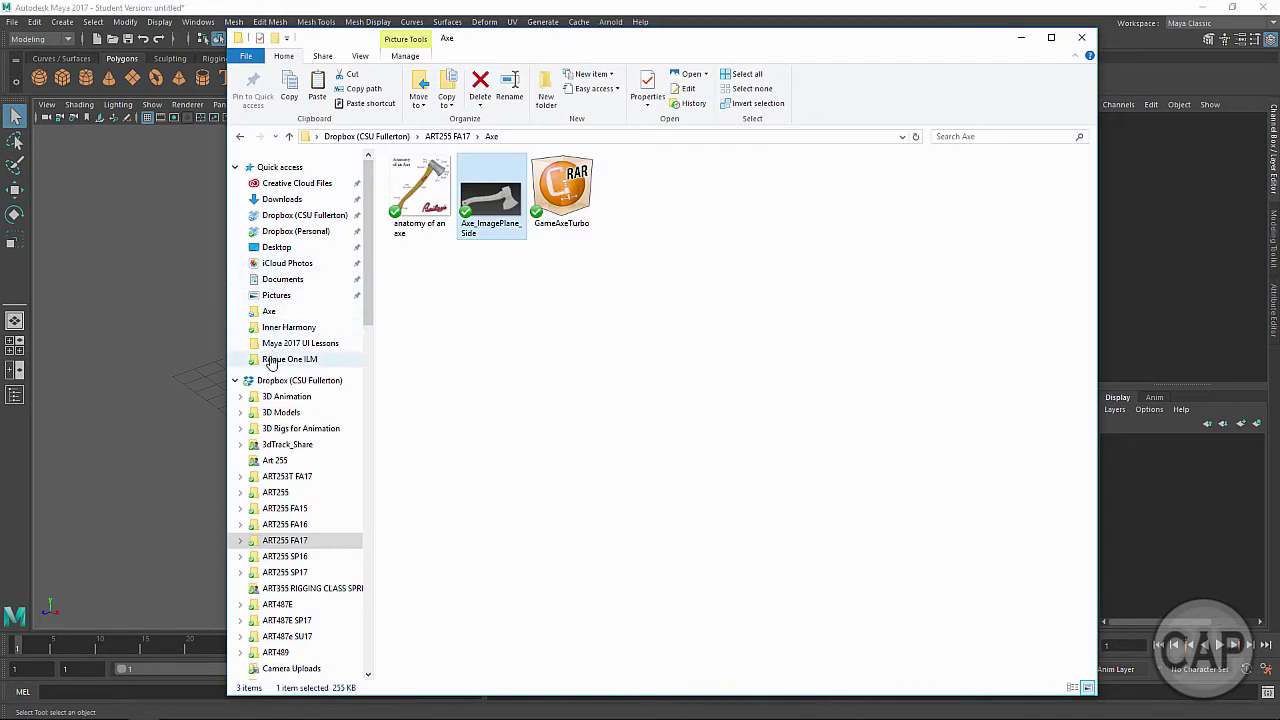
{"action": "left_click", "coordinate": [283, 279]}
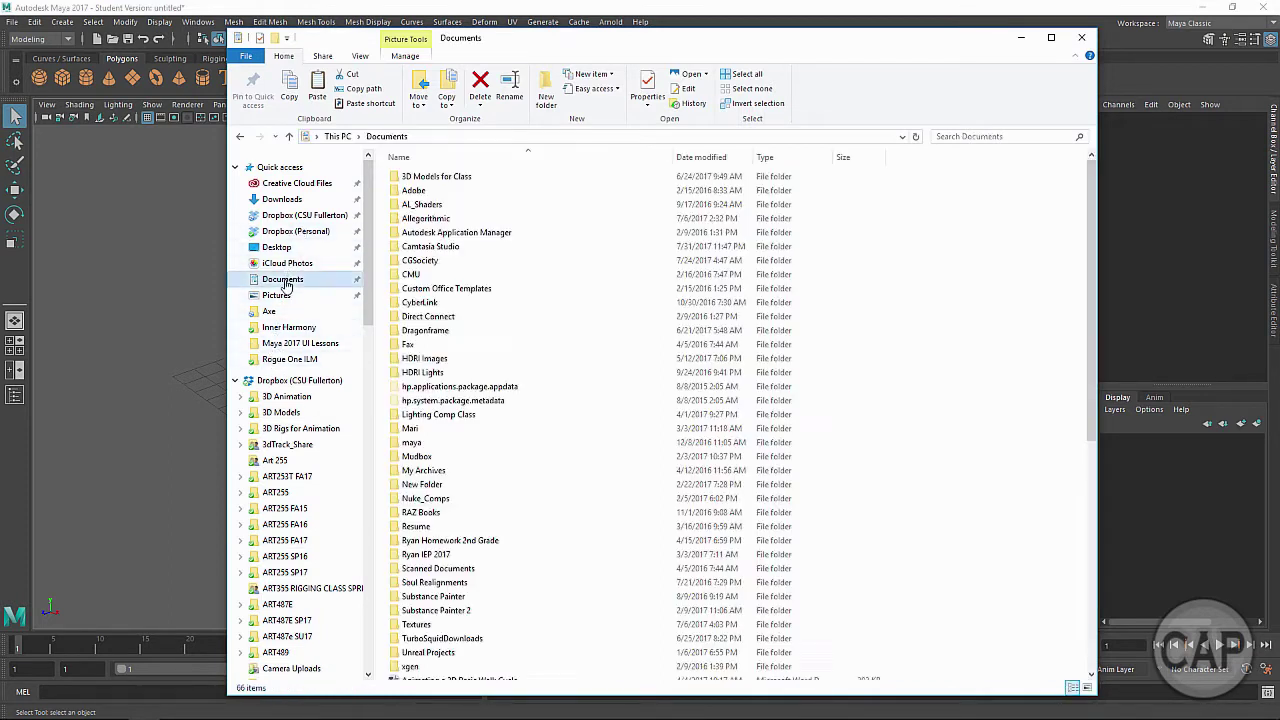
{"action": "double_click", "coordinate": [415, 443]}
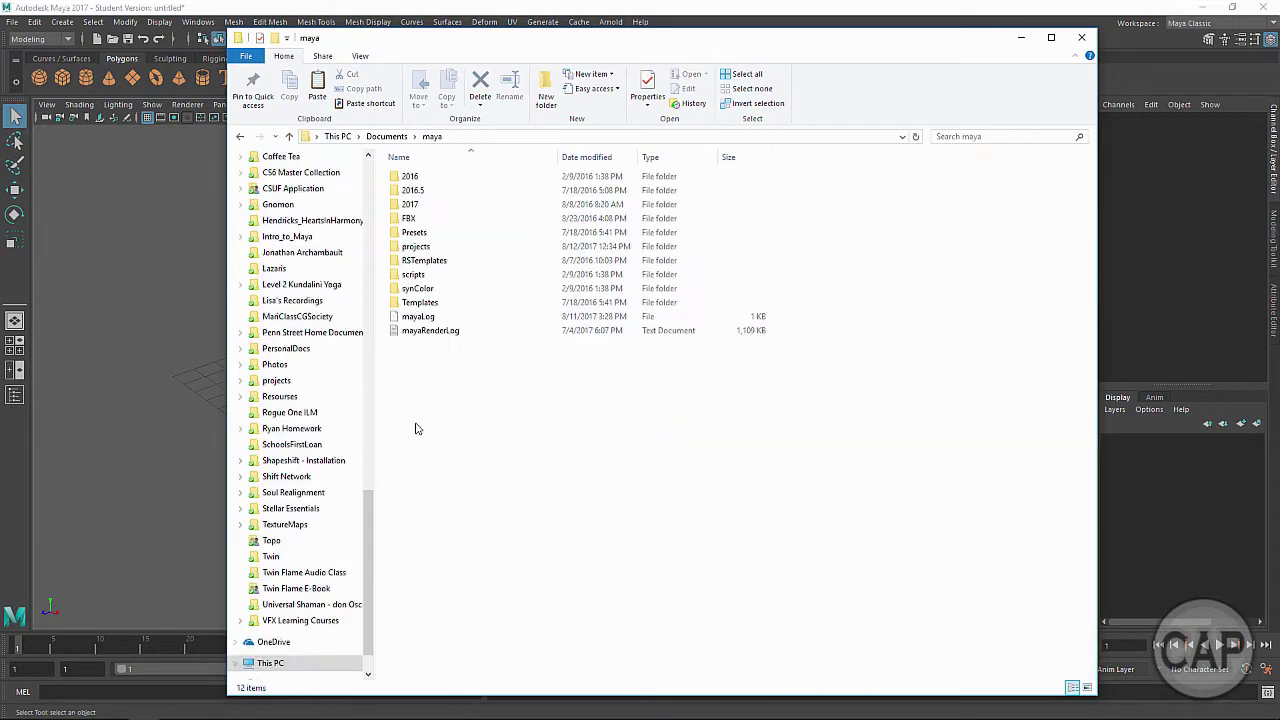
{"action": "double_click", "coordinate": [415, 247]}
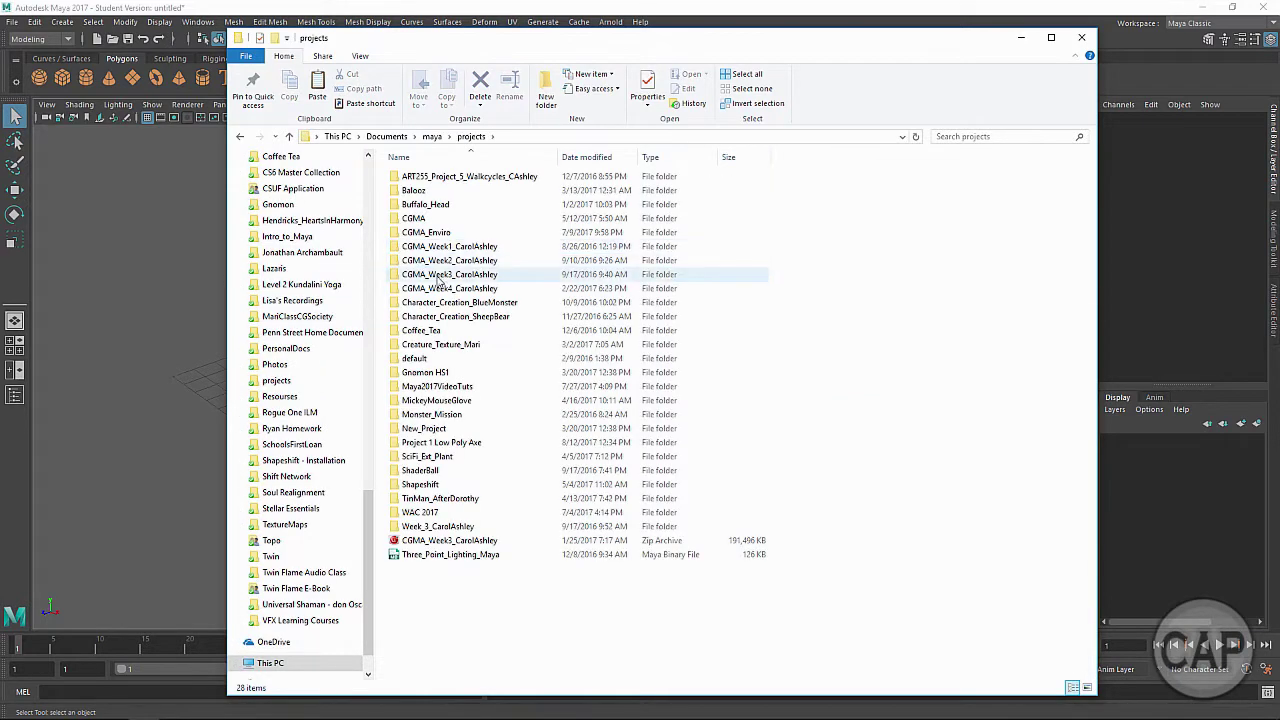
{"action": "double_click", "coordinate": [441, 442]}
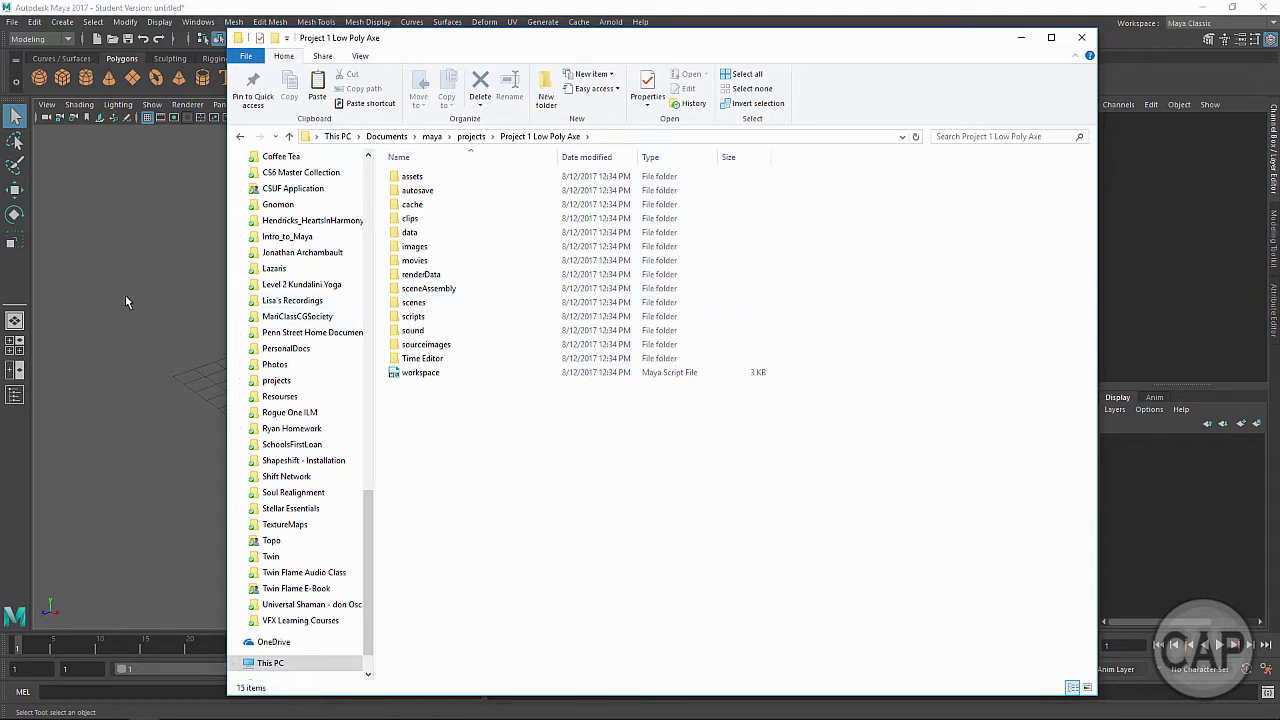
{"action": "double_click", "coordinate": [427, 346]}
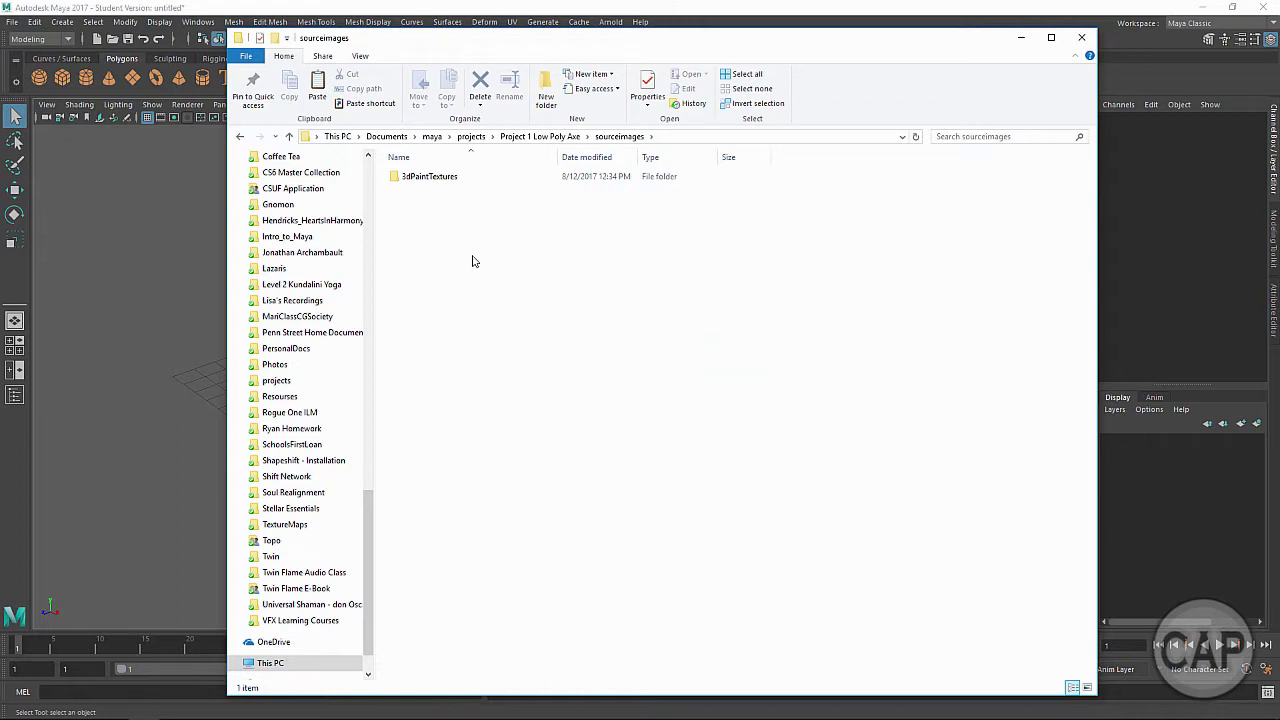
{"action": "key", "text": "ctrl+v"}
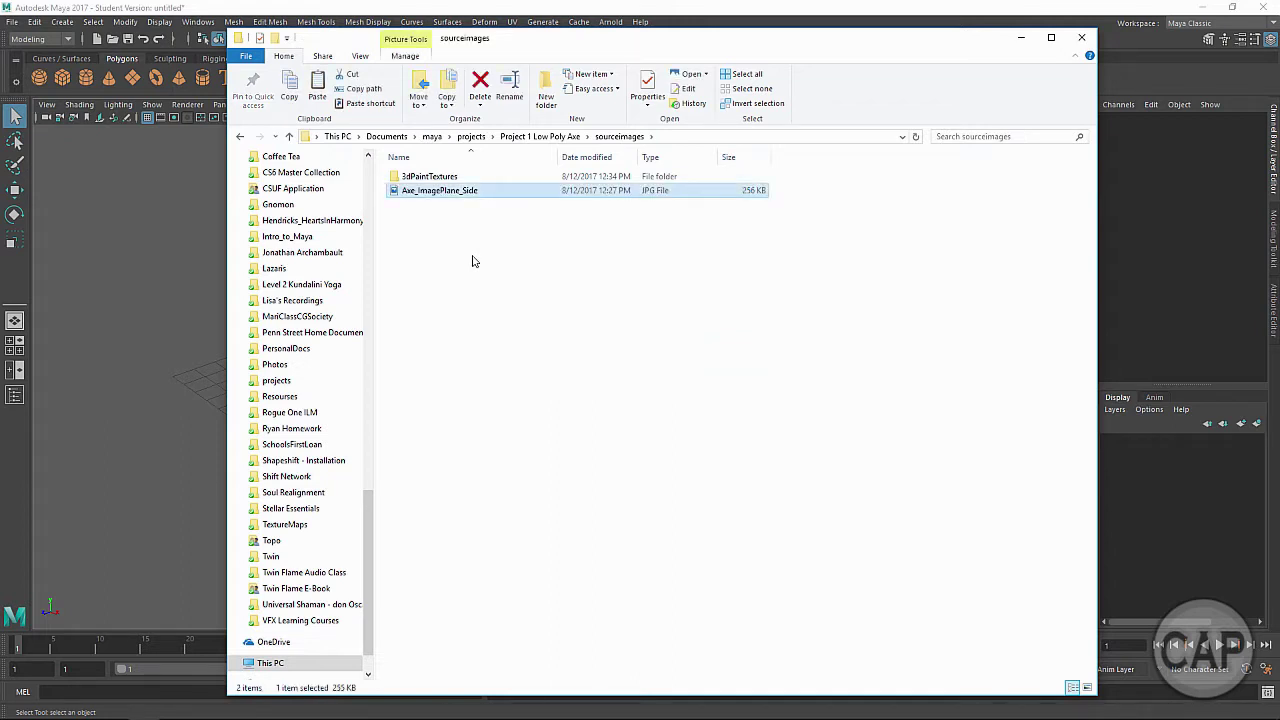
Step: Preview the Axe_ImagePlane_Side image, then return to the project folder and close File Explorer
{"action": "double_click", "coordinate": [410, 192]}
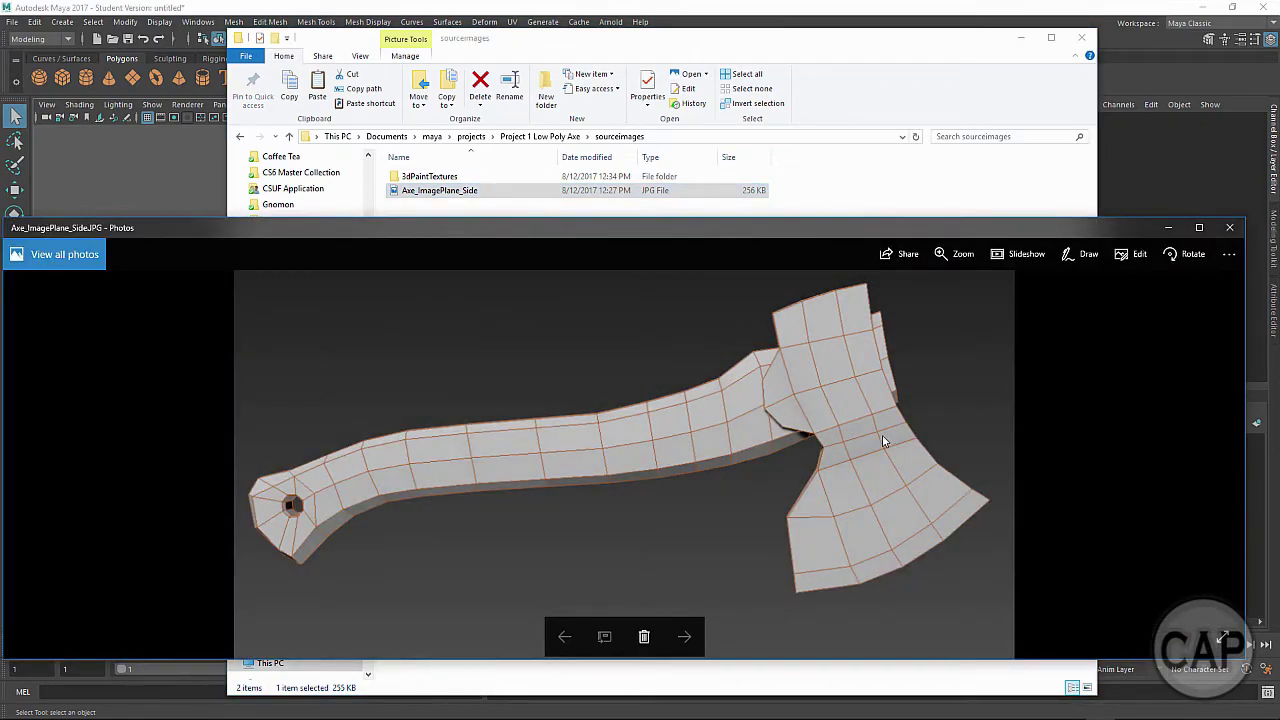
{"action": "left_click", "coordinate": [1229, 227]}
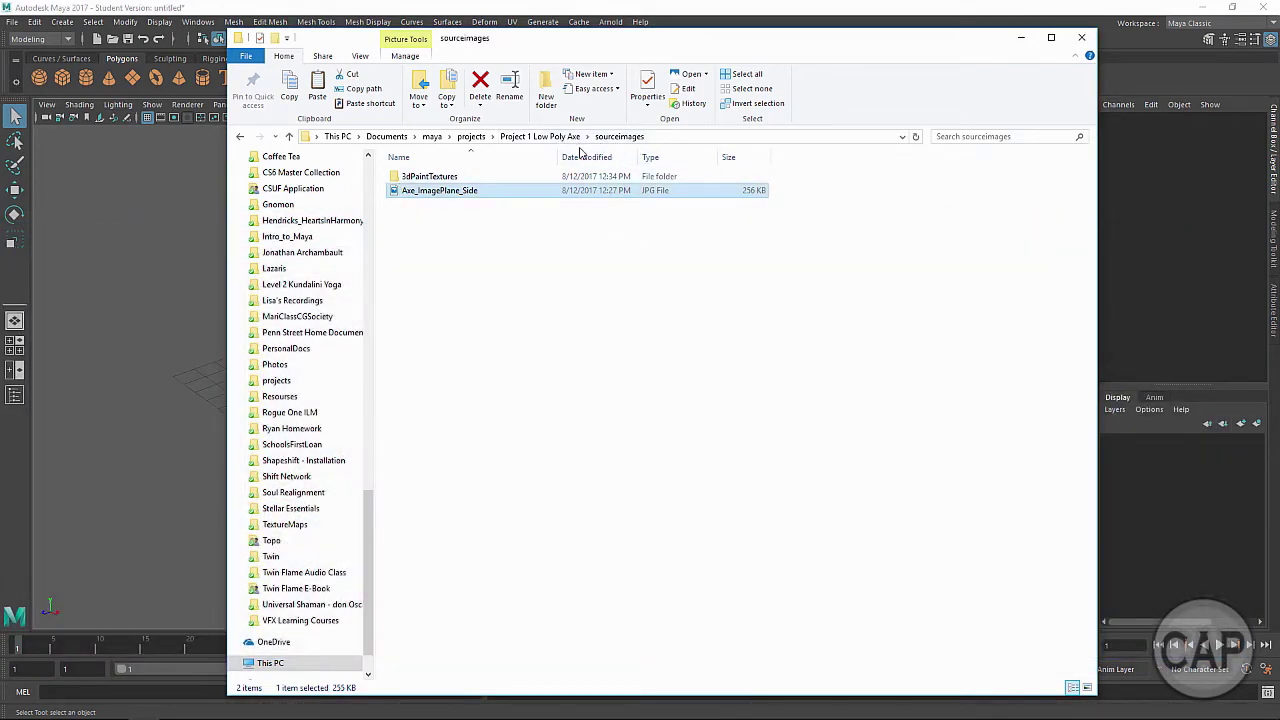
{"action": "left_click", "coordinate": [555, 137]}
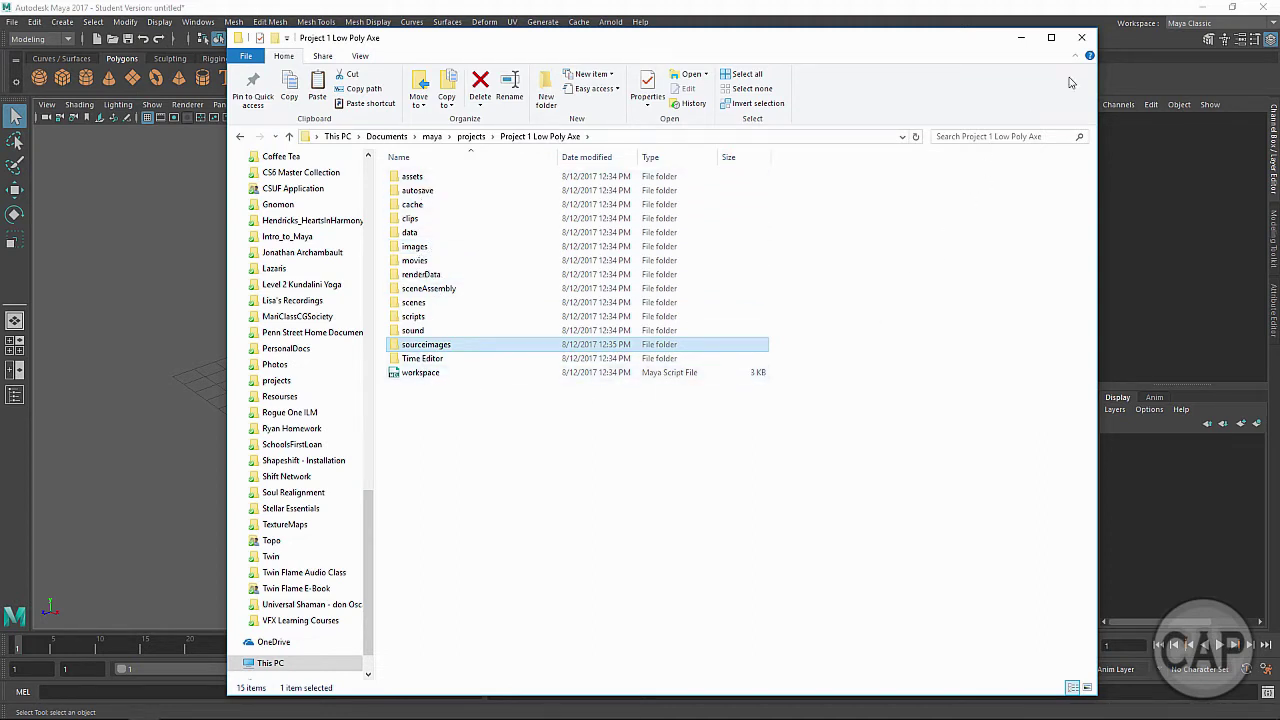
{"action": "left_click", "coordinate": [1081, 40]}
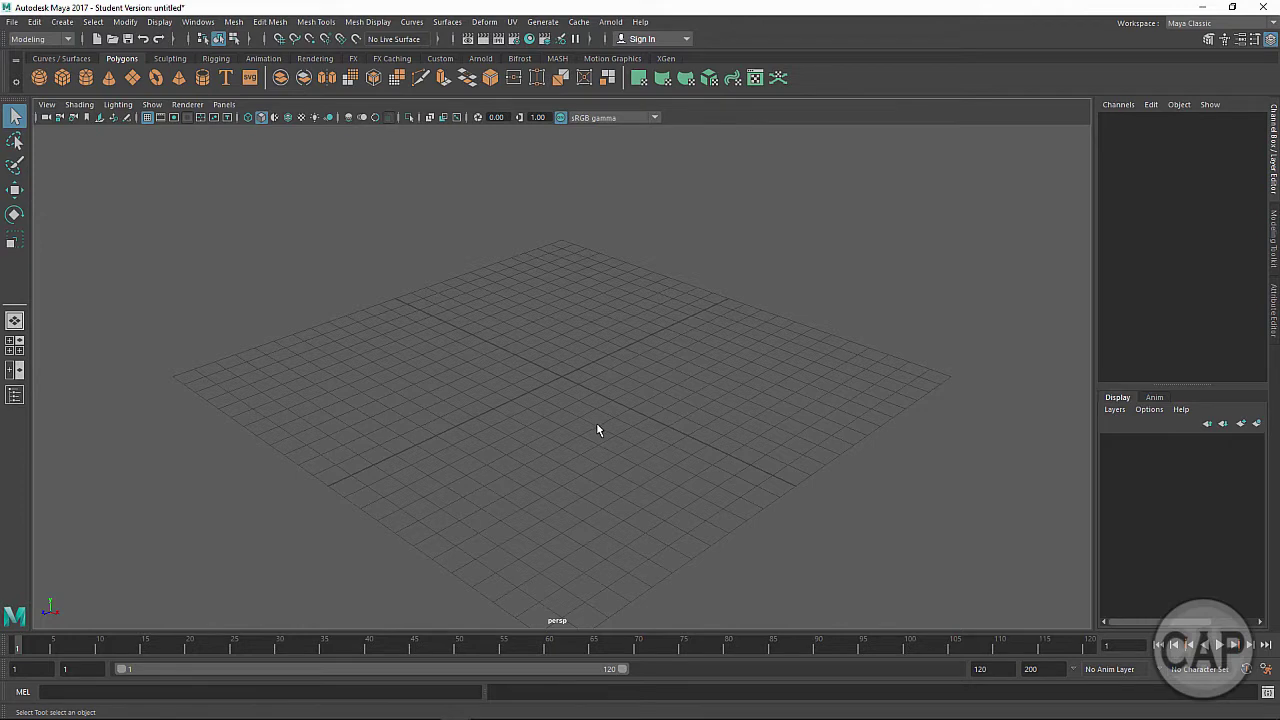
Step: Import Axe_ImagePlane_Side.JPG from the project's sourceimages folder as an image plane in the maximized side view
{"action": "key", "text": "space"}
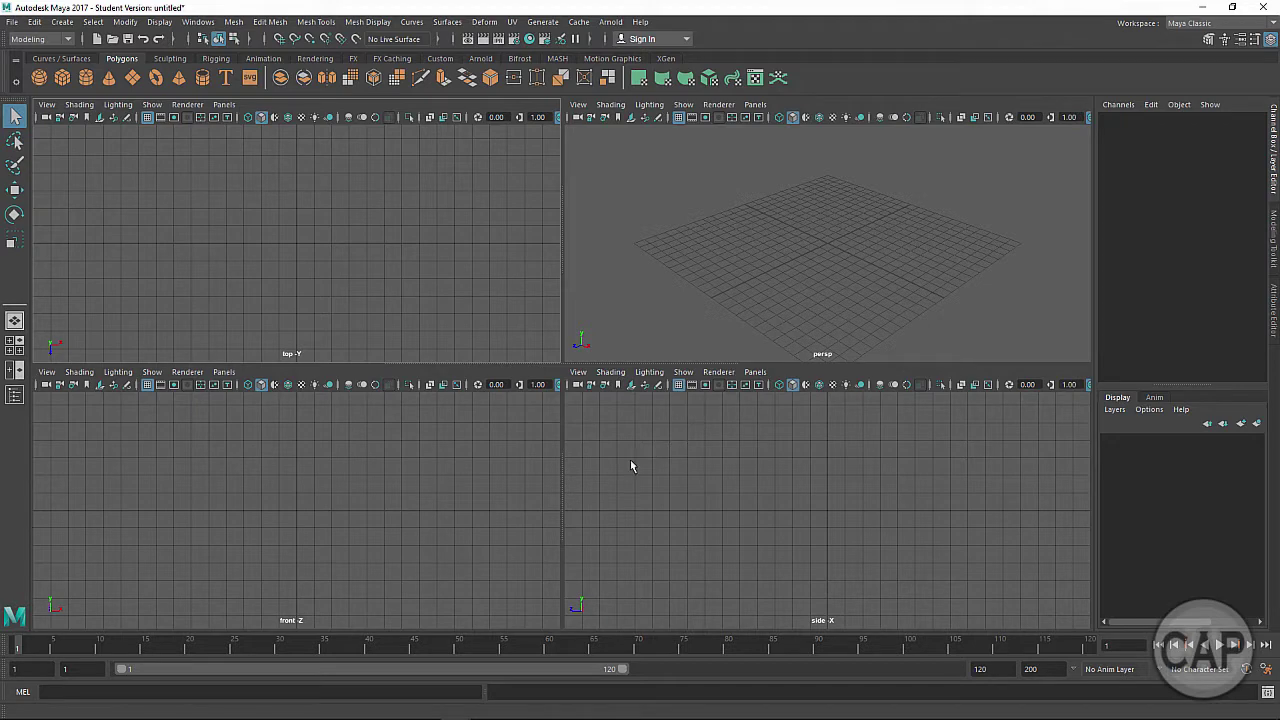
{"action": "key", "text": "space"}
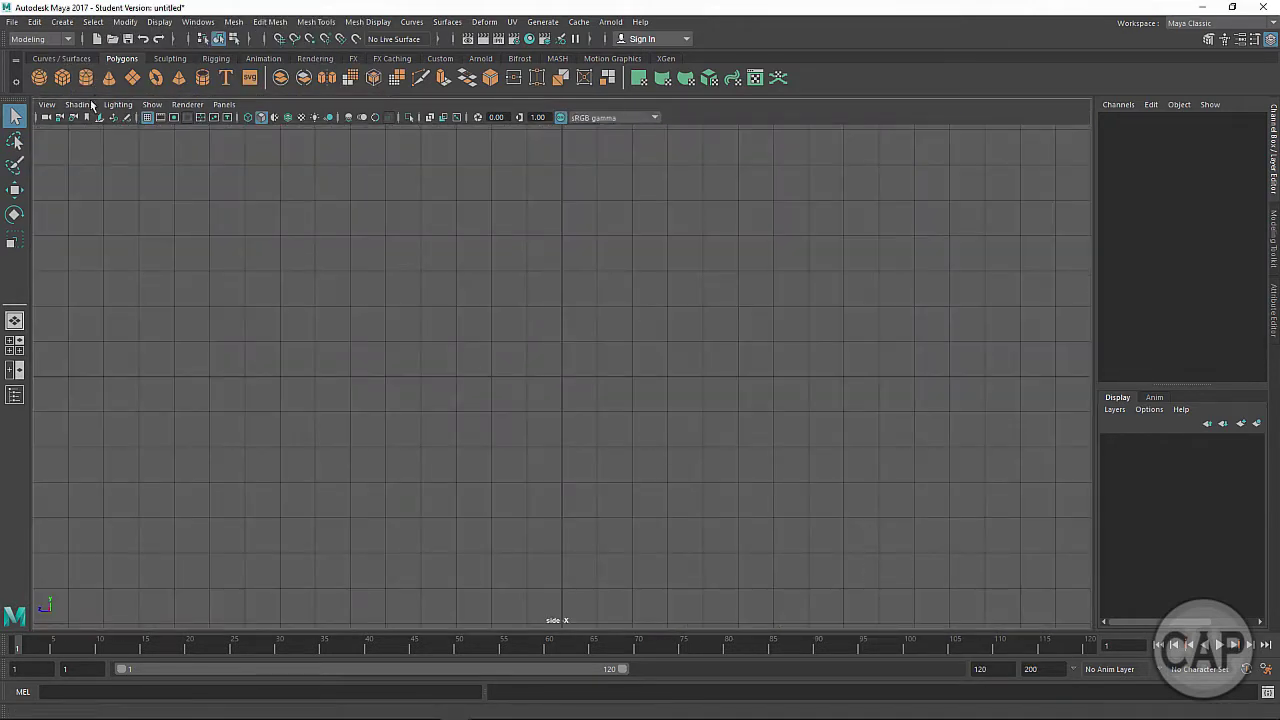
{"action": "left_click", "coordinate": [48, 105]}
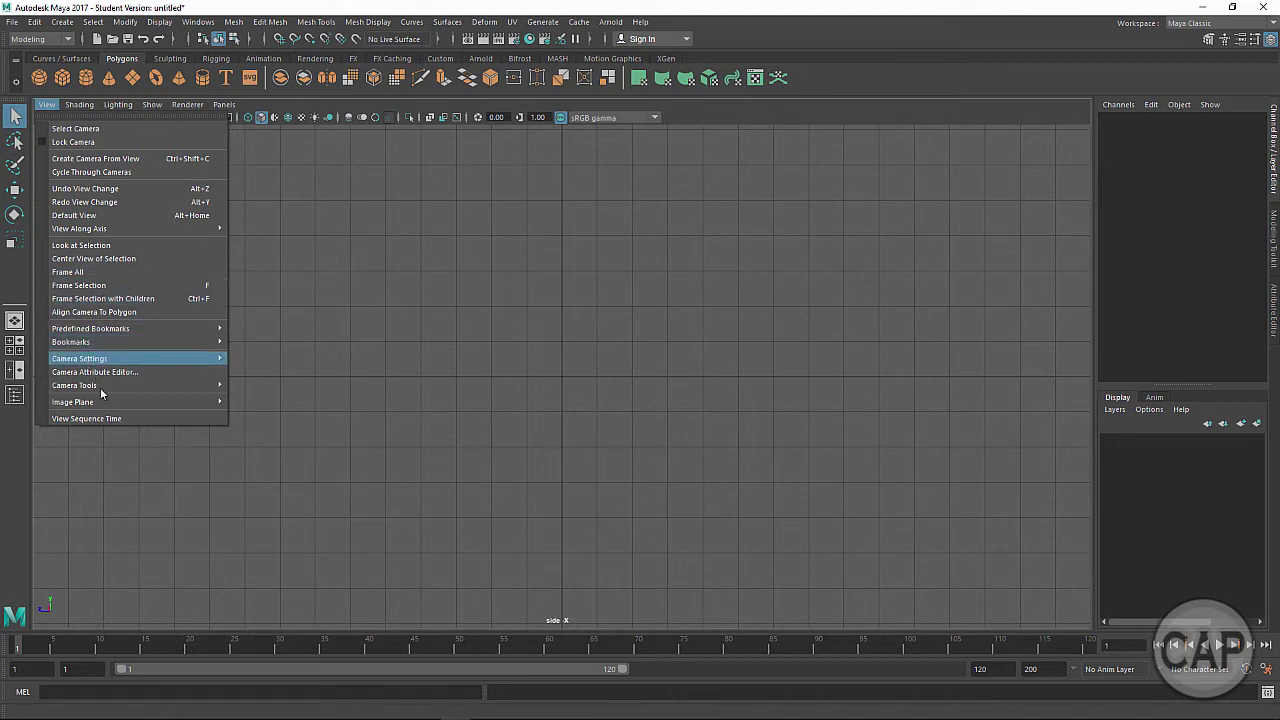
{"action": "mouse_move", "coordinate": [107, 404]}
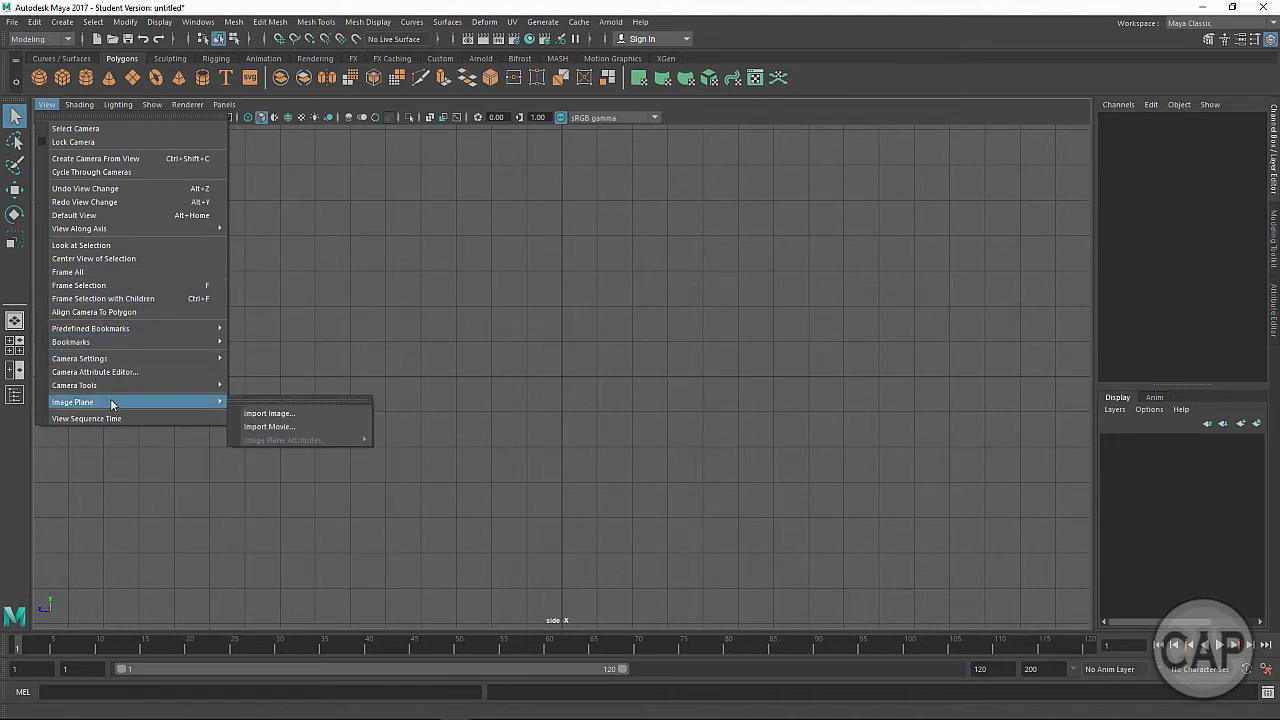
{"action": "left_click", "coordinate": [313, 414]}
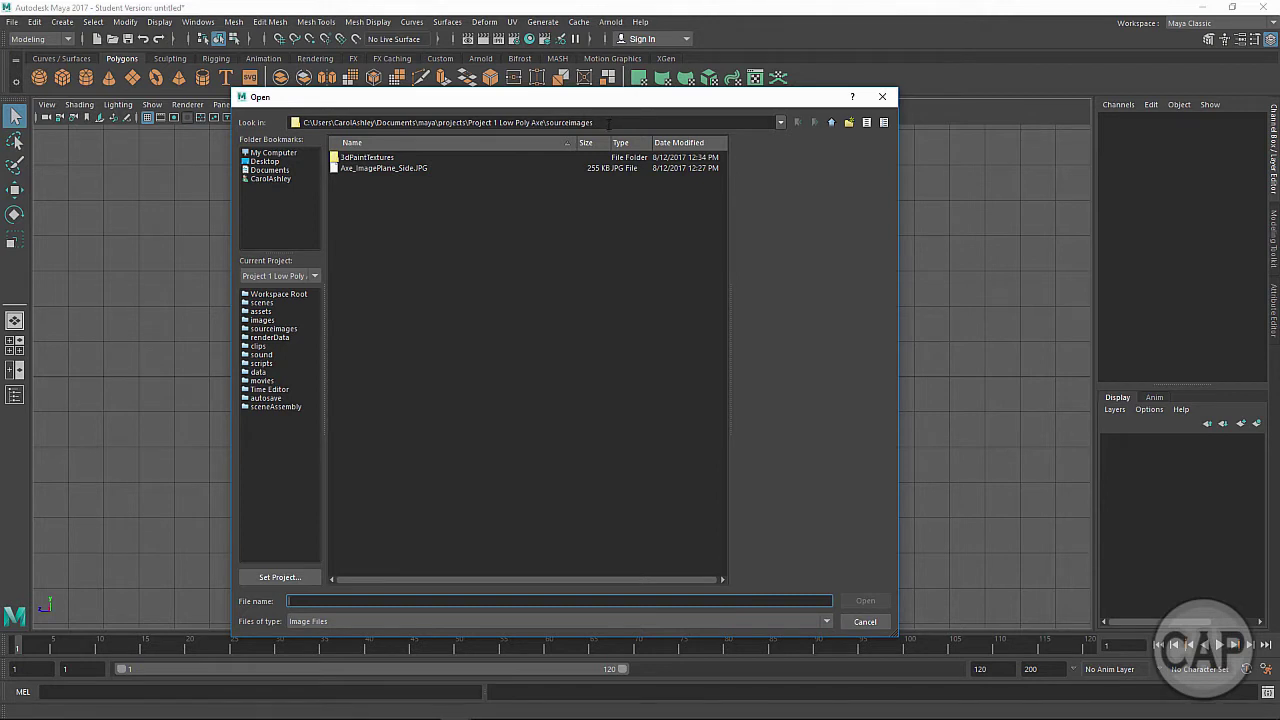
{"action": "left_click", "coordinate": [362, 168]}
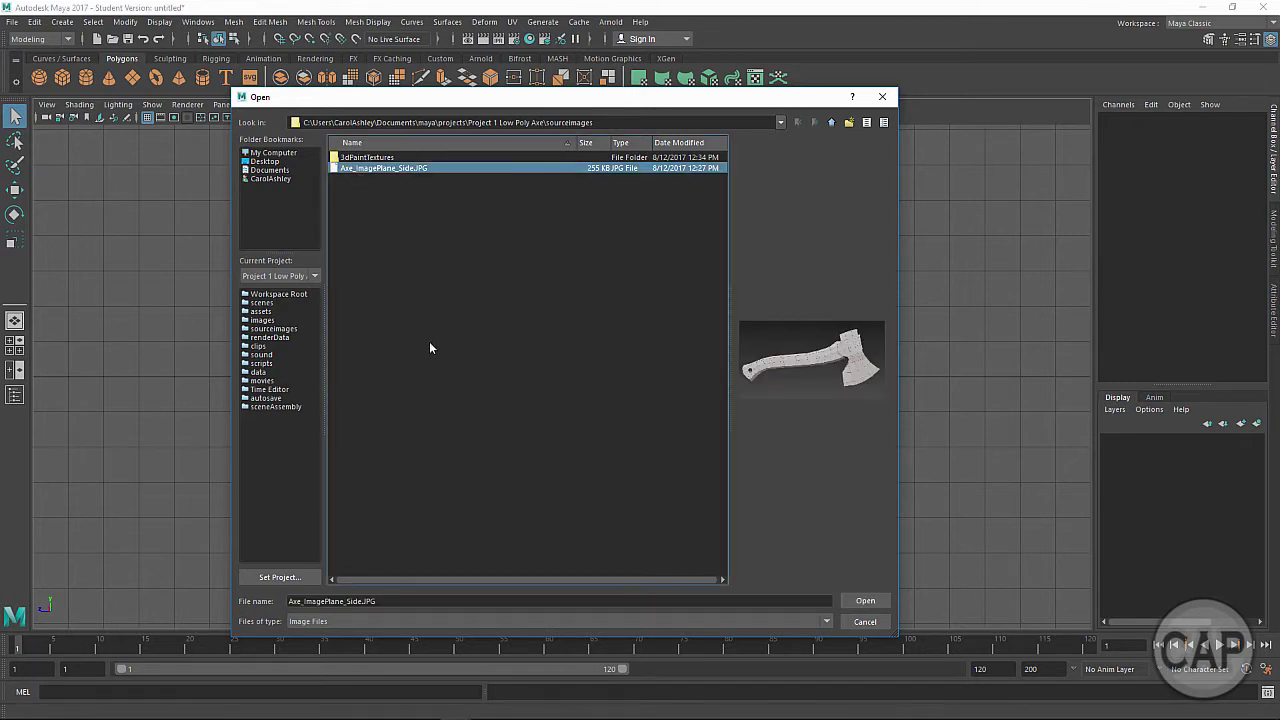
{"action": "left_click", "coordinate": [866, 601]}
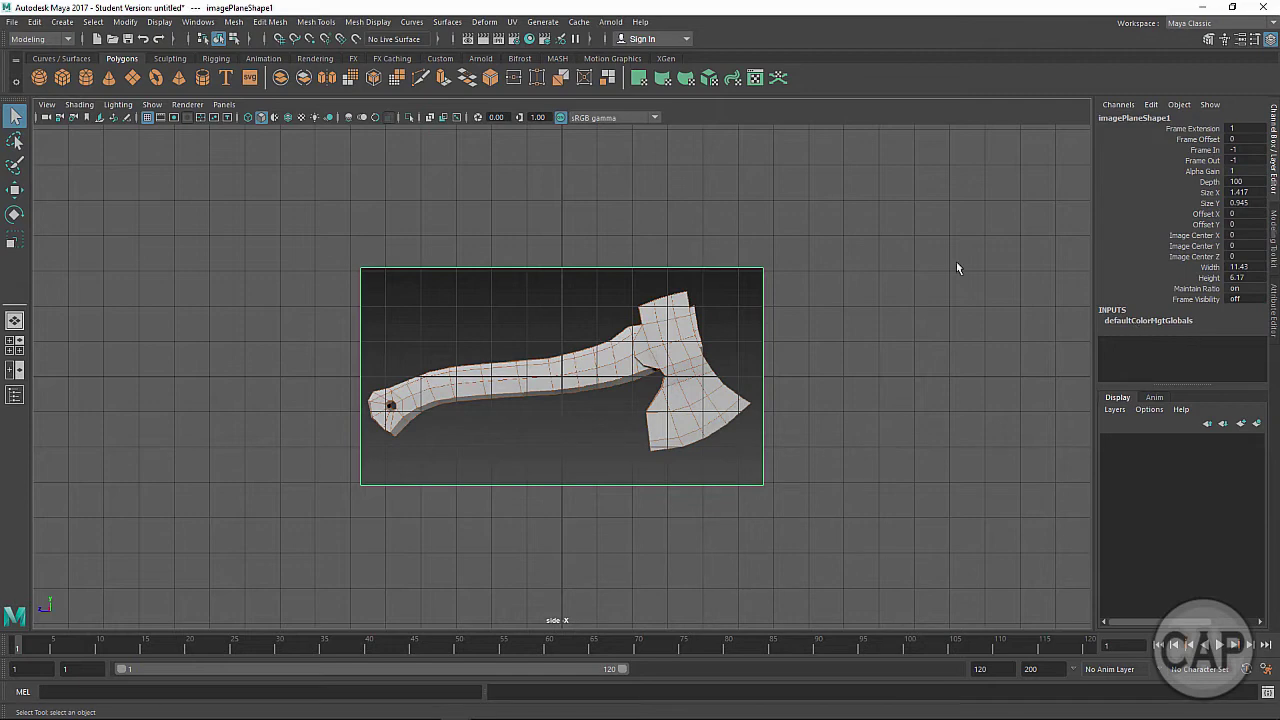
Step: Open the image plane's attributes and set its Image Center Y value to 4
{"action": "key", "text": "ctrl+a"}
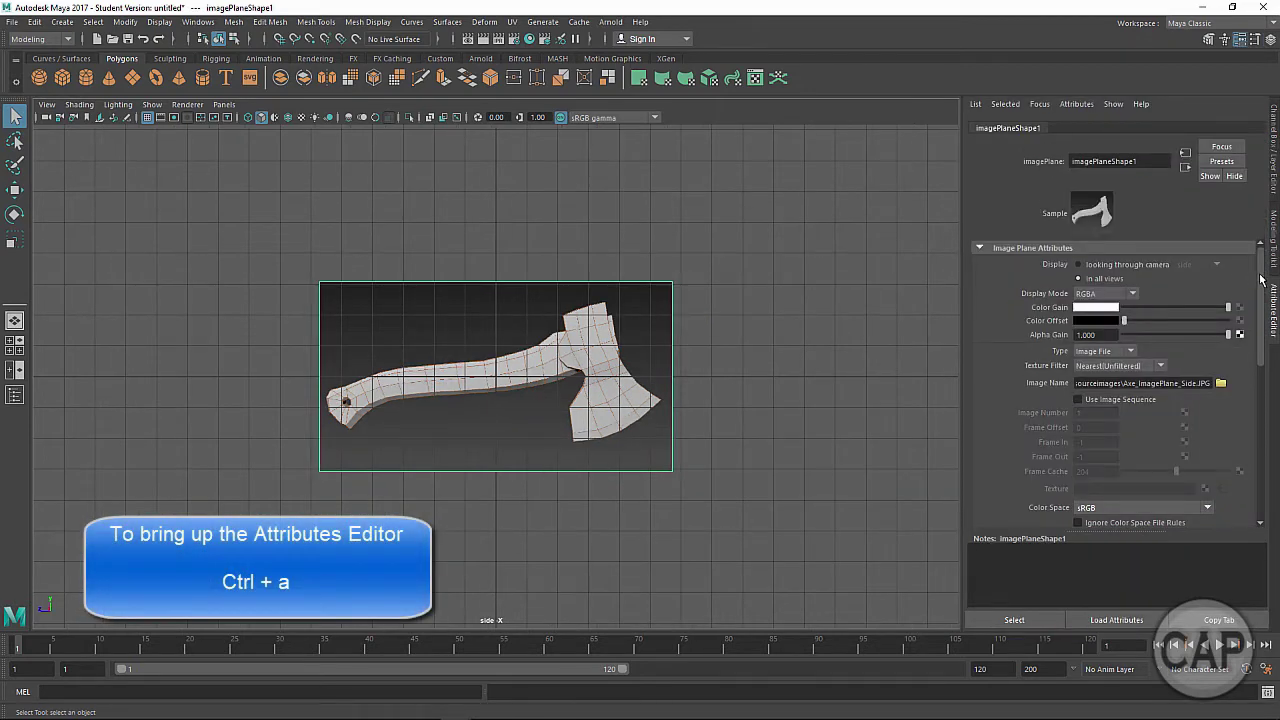
{"action": "left_click_drag", "start_coordinate": [1261, 281], "coordinate": [1256, 450]}
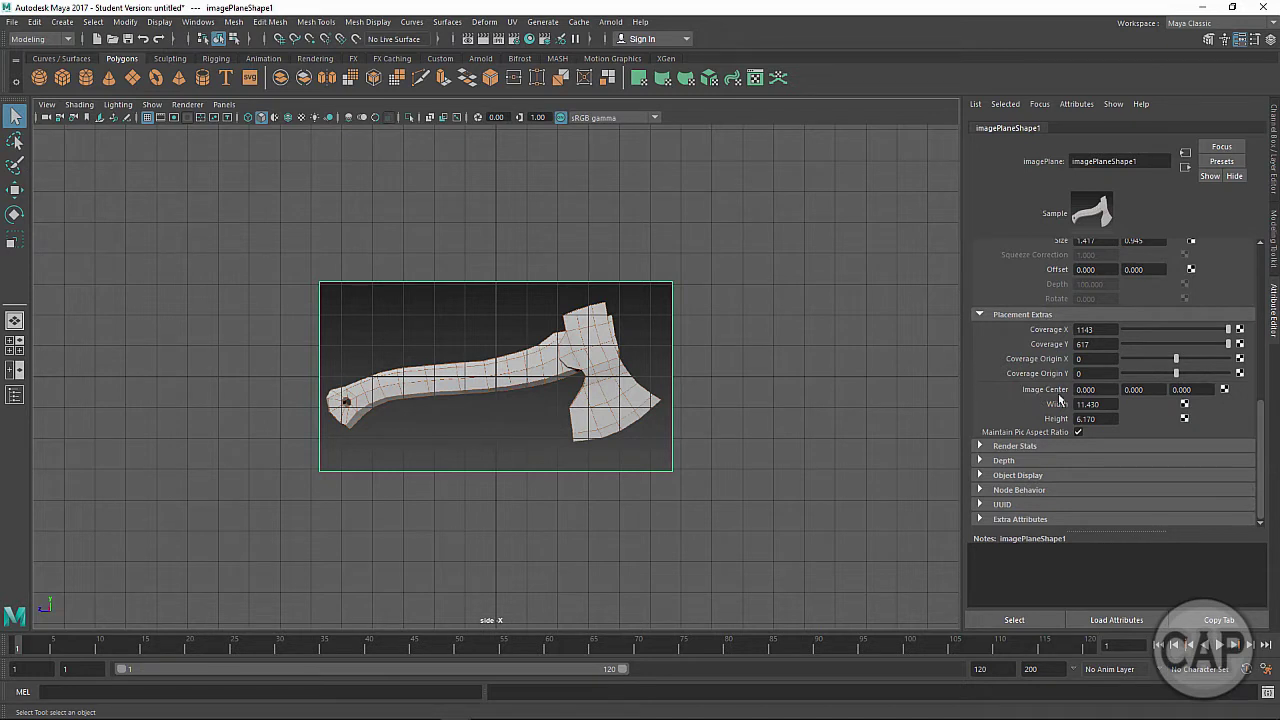
{"action": "left_click_drag", "start_coordinate": [1082, 390], "coordinate": [1179, 390]}
{"action": "left_click", "coordinate": [1085, 389]}
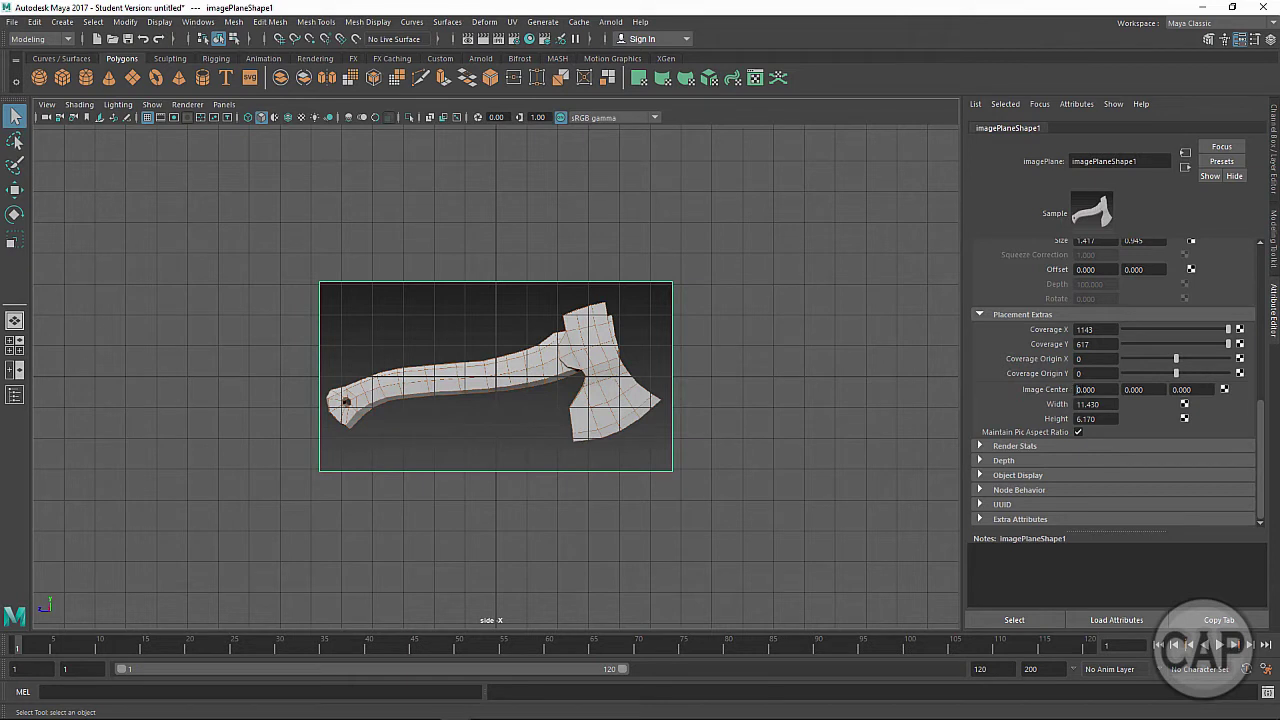
{"action": "left_click", "coordinate": [1126, 389]}
{"action": "left_click", "coordinate": [1170, 389]}
{"action": "left_click_drag", "start_coordinate": [1173, 390], "coordinate": [1198, 390]}
{"action": "left_click_drag", "start_coordinate": [1075, 390], "coordinate": [1098, 390]}
{"action": "left_click", "coordinate": [1128, 389]}
{"action": "left_click", "coordinate": [1172, 389]}
{"action": "left_click", "coordinate": [1182, 389]}
{"action": "left_click_drag", "start_coordinate": [1146, 390], "coordinate": [1121, 390]}
{"action": "type", "text": "4"}
{"action": "key", "text": "Return"}
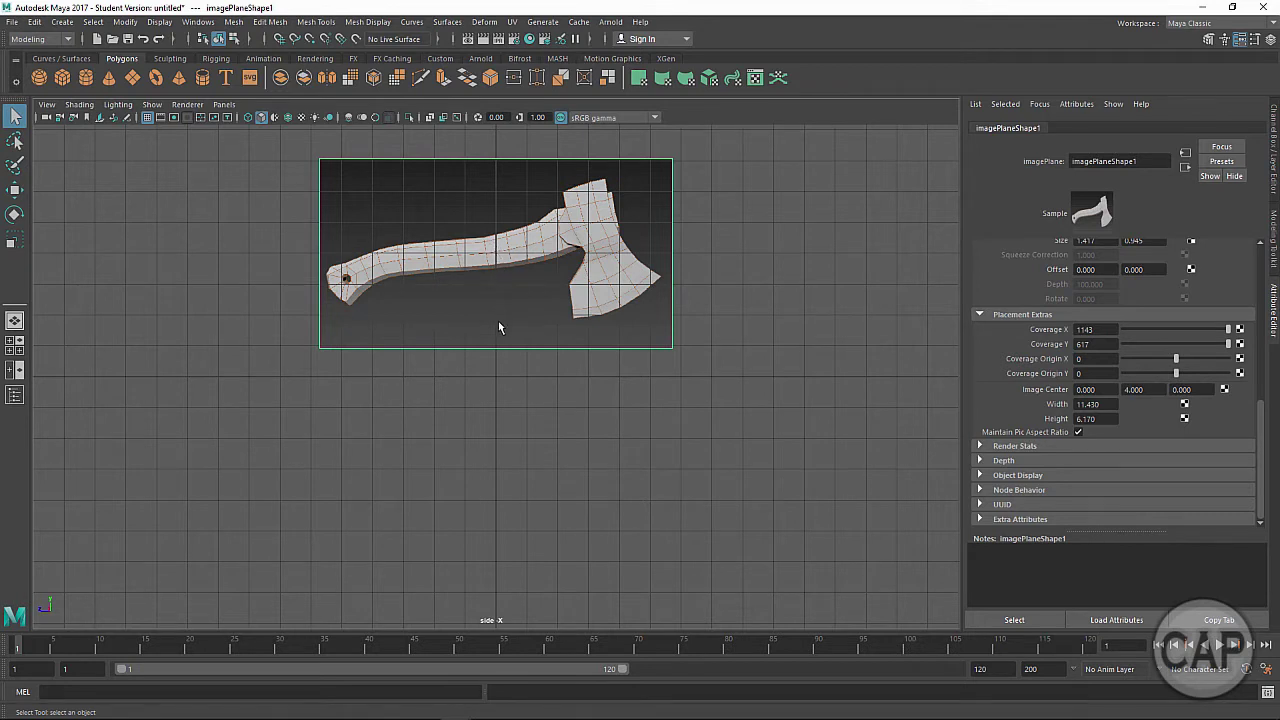
Step: Set the image plane's Image Center Y value to 2
{"action": "double_click", "coordinate": [1137, 391]}
{"action": "type", "text": "2"}
{"action": "key", "text": "Return"}
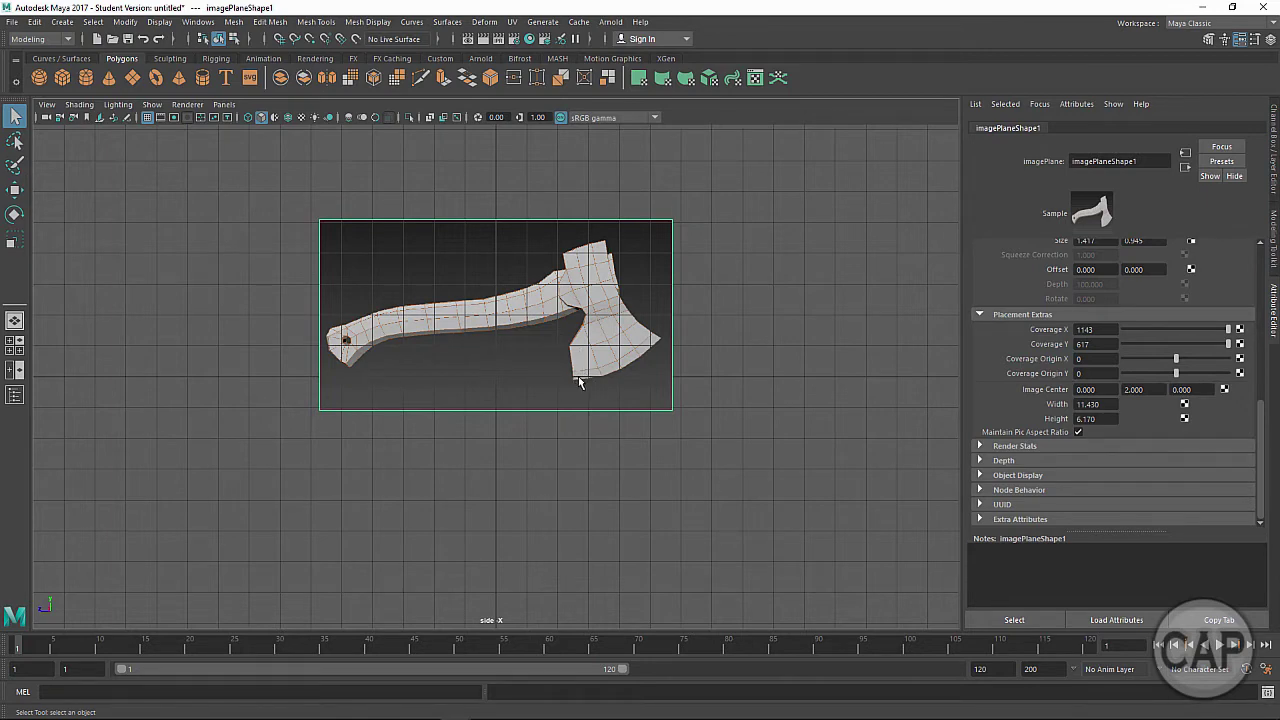
Step: Set the image plane's Image Center Y value to 2.5
{"action": "double_click", "coordinate": [1143, 389]}
{"action": "type", "text": "2.5"}
{"action": "key", "text": "Return"}
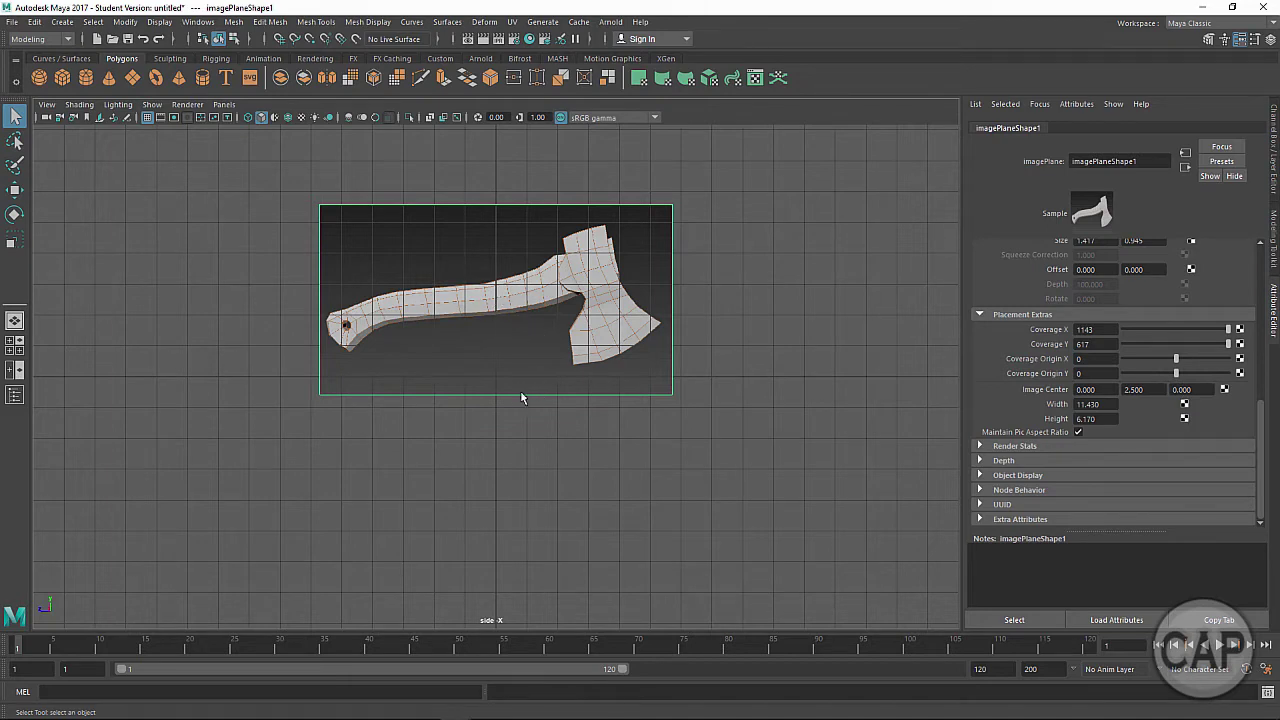
Step: Rotate the axe image plane in the side view to a Y rotation of about 22.4 degrees so the handle stands roughly upright
{"action": "key", "text": "e"}
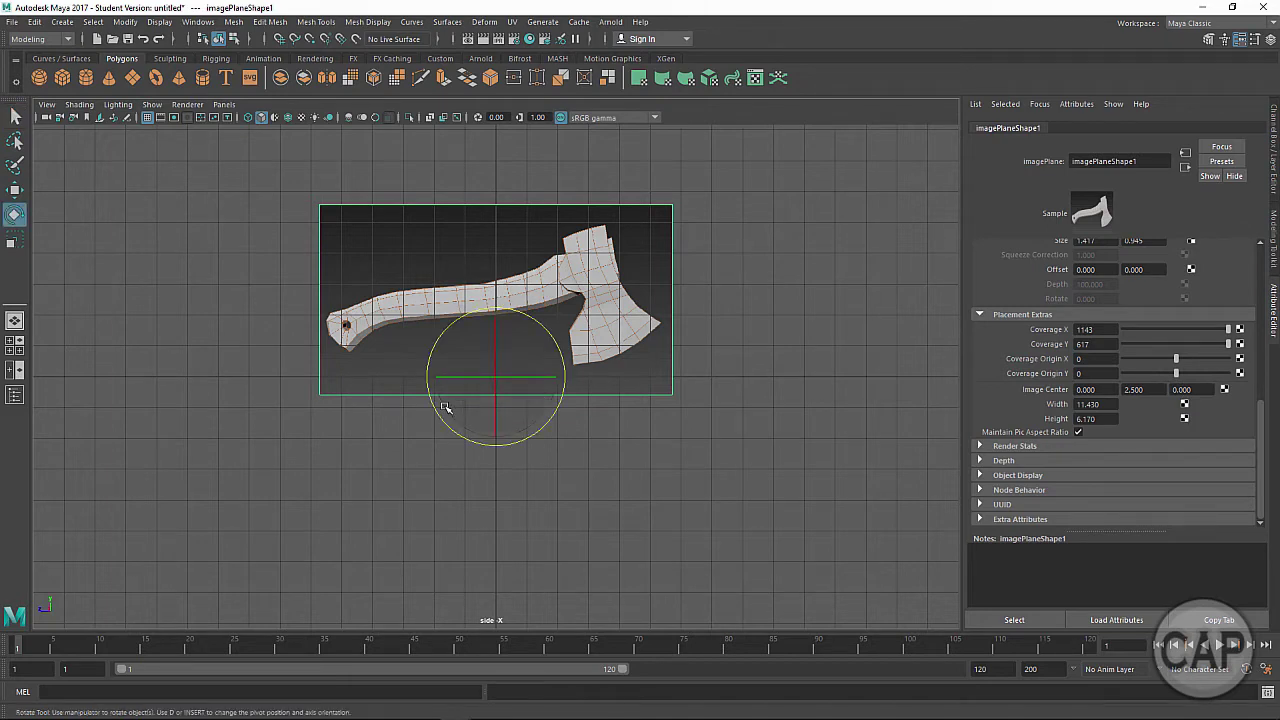
{"action": "left_click_drag", "start_coordinate": [429, 405], "coordinate": [496, 446]}
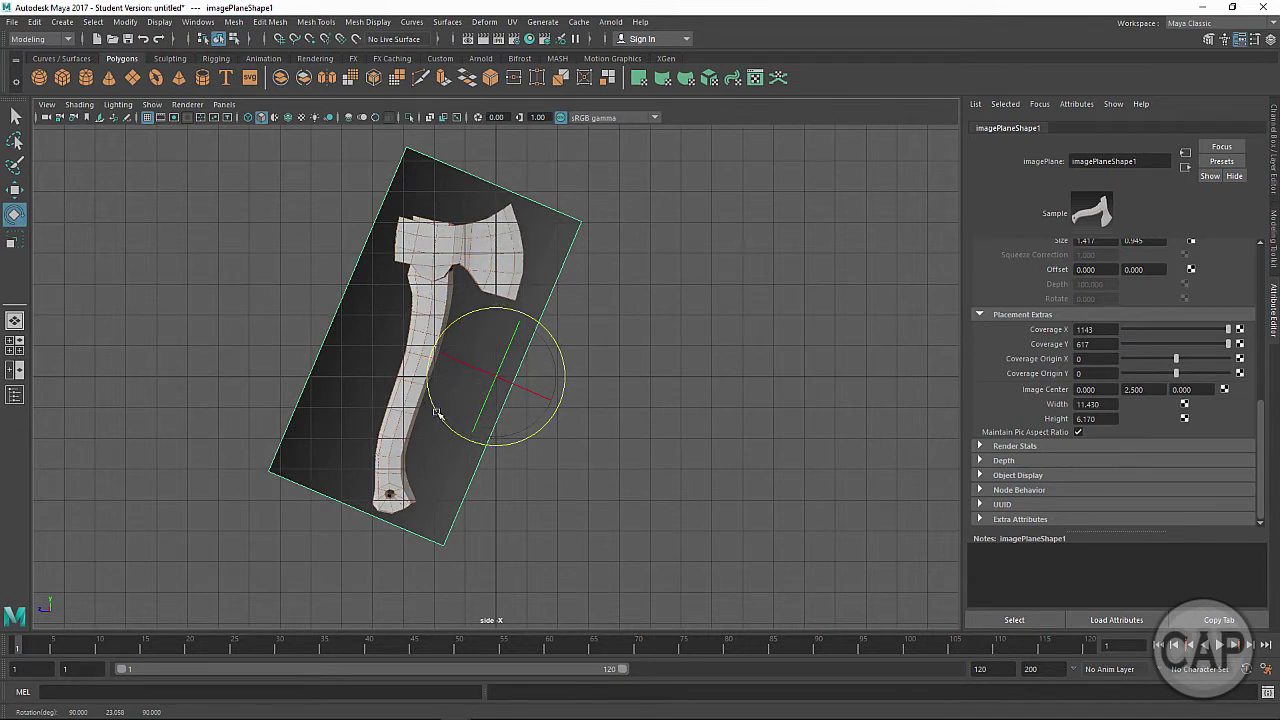
{"action": "left_click_drag", "start_coordinate": [437, 412], "coordinate": [432, 405]}
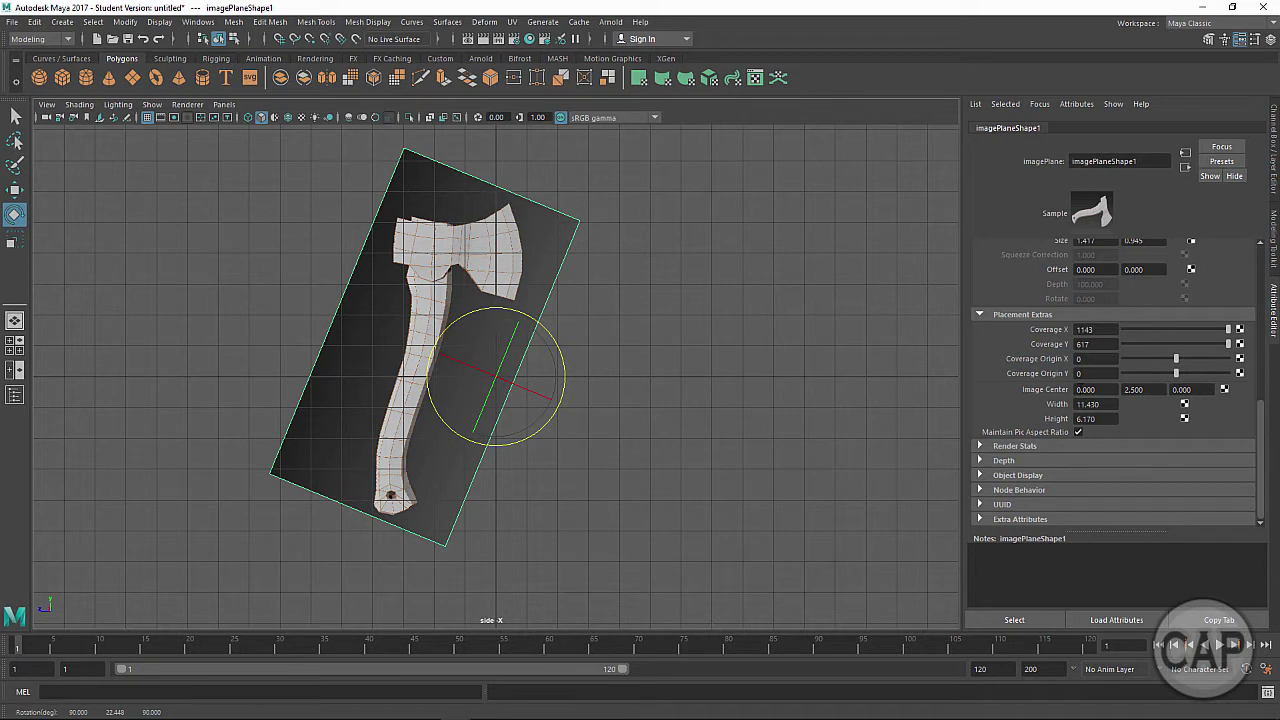
Step: Adjust the image plane's Image Center X value, ending at -0.03
{"action": "key", "text": "q"}
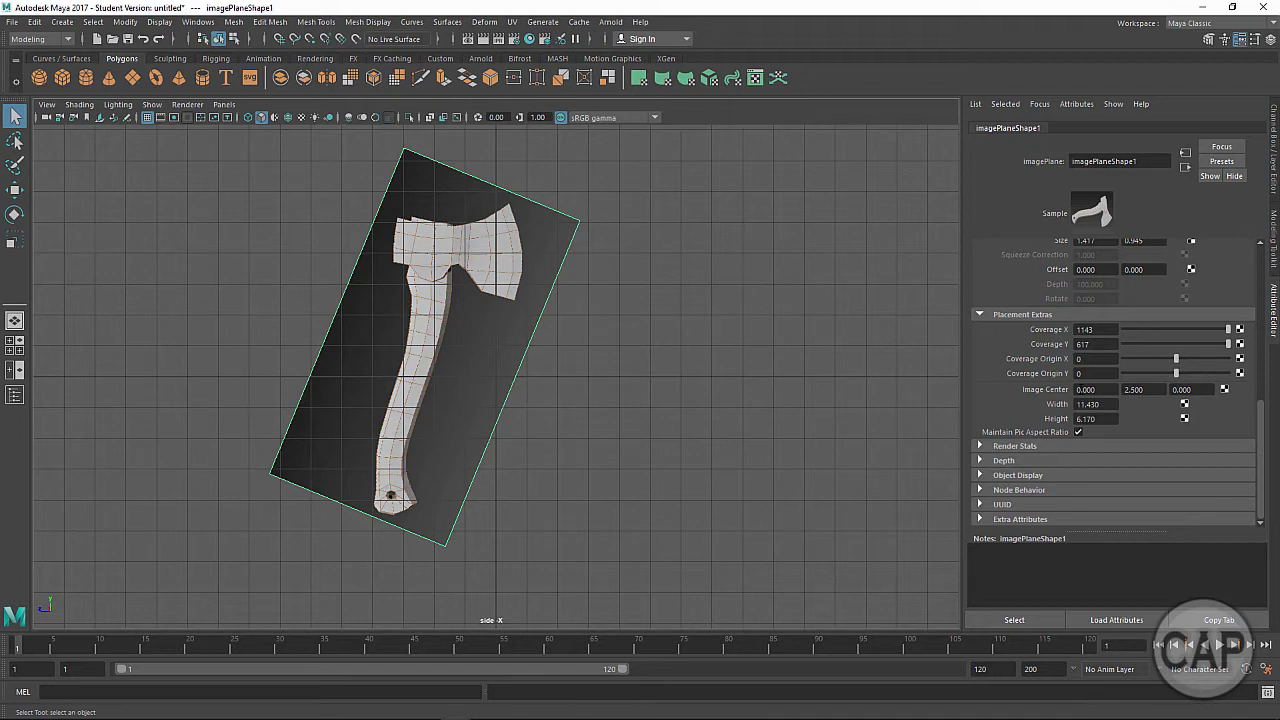
{"action": "left_click_drag", "start_coordinate": [1079, 389], "coordinate": [1081, 389], "text": "ctrl"}
{"action": "type", "text": "-0.05"}
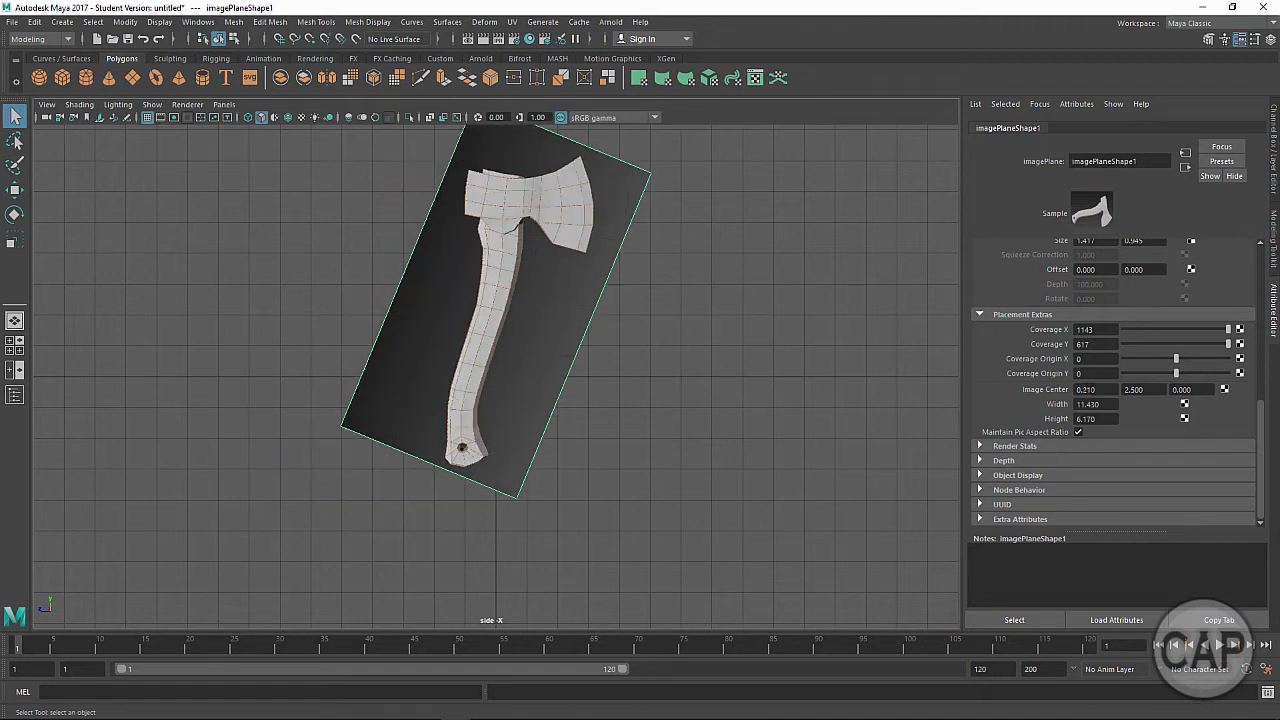
{"action": "key", "text": "Return"}
{"action": "type", "text": "0.25"}
{"action": "key", "text": "Return"}
{"action": "left_click_drag", "start_coordinate": [1094, 389], "coordinate": [1077, 389], "text": "ctrl"}
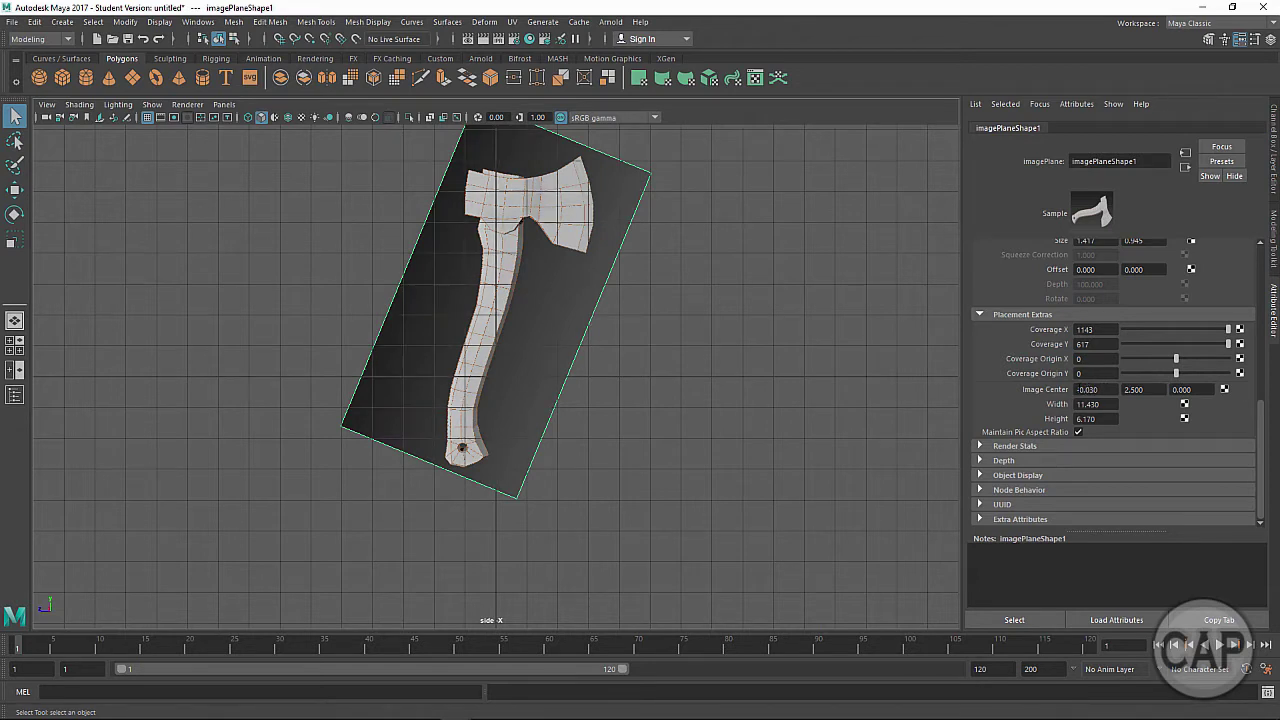
Step: Set the image plane's Image Center values to Z 0.27, Y 5.58 and X 0 so the axe stands on the grid
{"action": "left_click_drag", "start_coordinate": [1185, 389], "coordinate": [1211, 376], "text": "ctrl"}
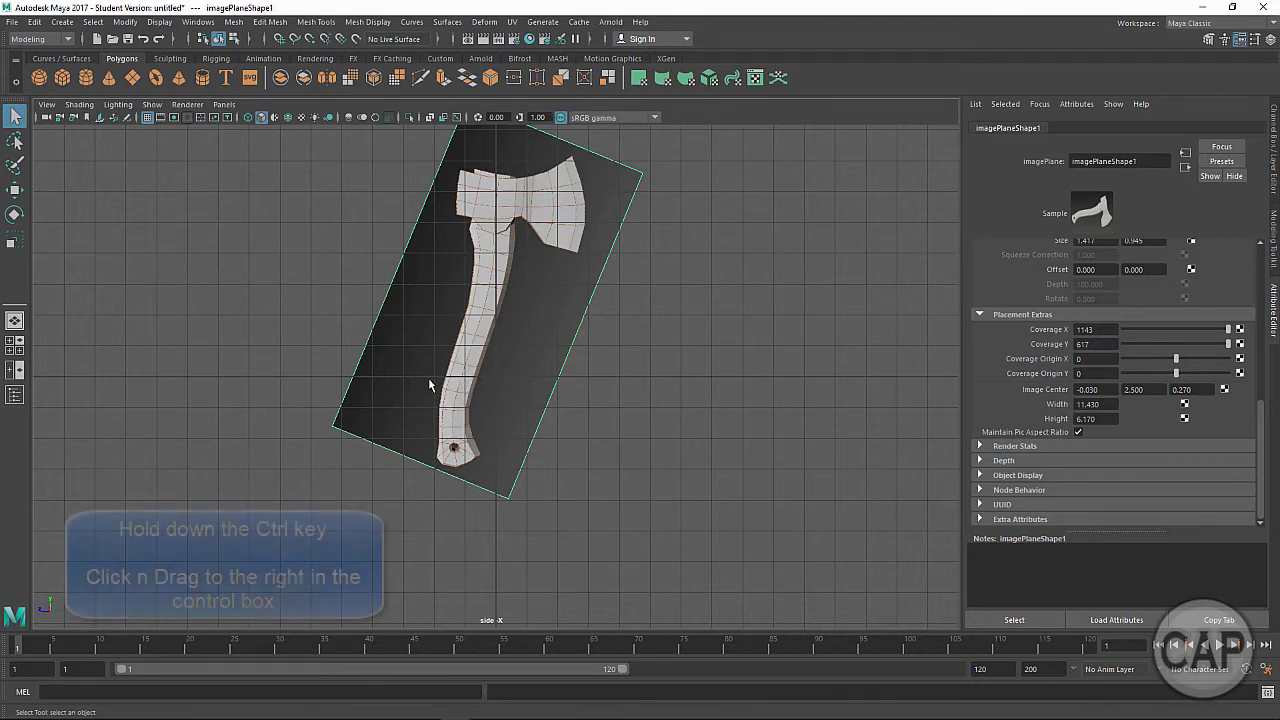
{"action": "left_click_drag", "start_coordinate": [1135, 389], "coordinate": [1225, 390], "text": "ctrl"}
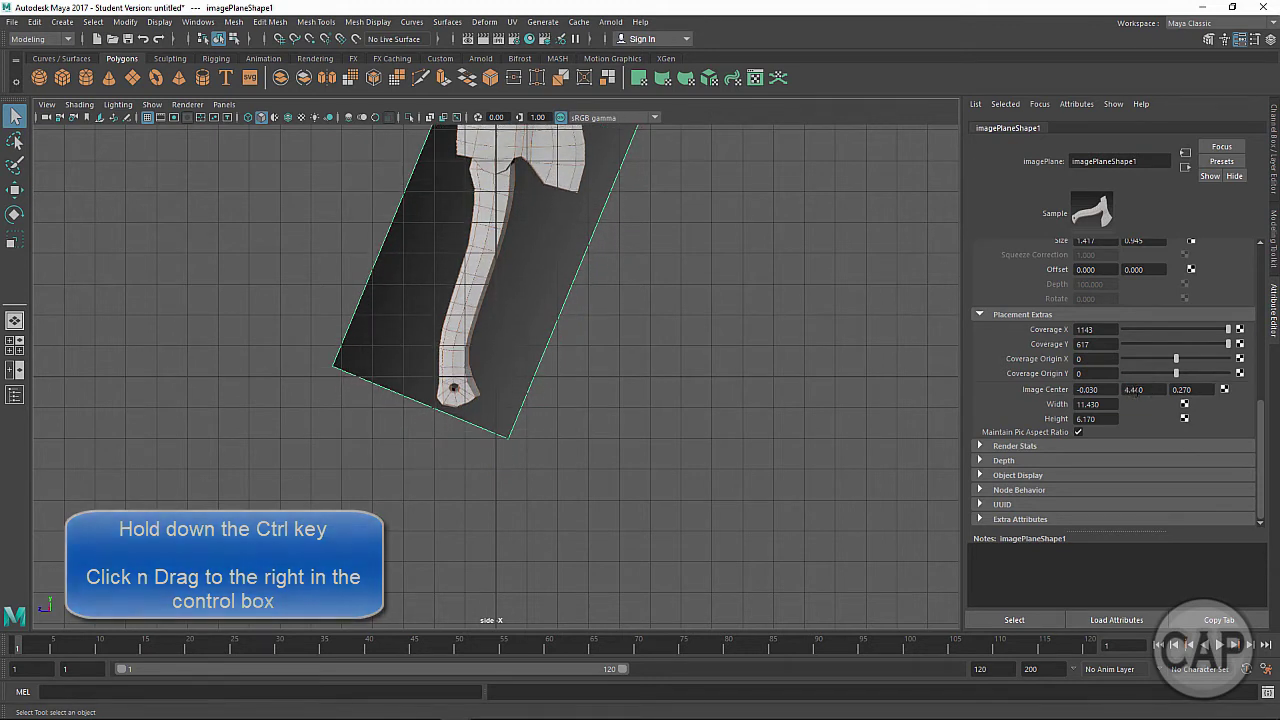
{"action": "left_click_drag", "start_coordinate": [1133, 392], "coordinate": [1105, 393], "text": "ctrl"}
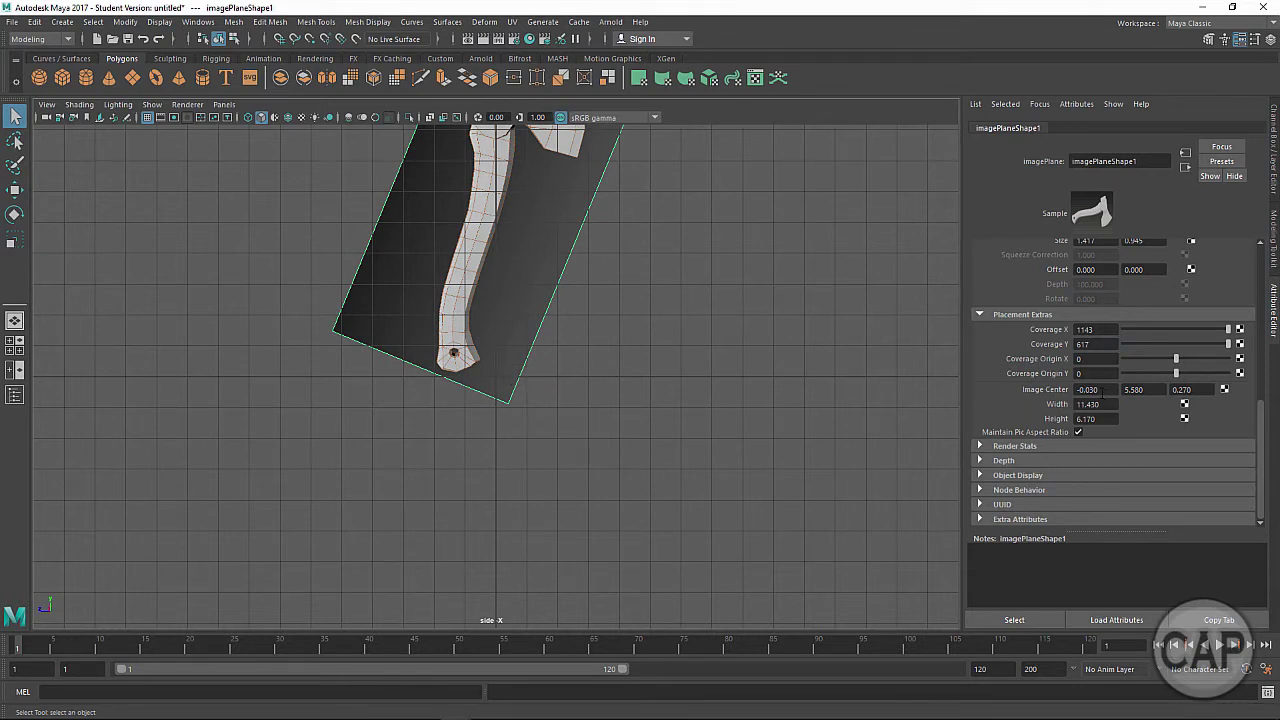
{"action": "type", "text": "0"}
Step: Move the axe image plane away from the grid's centre by setting its Image Center X value to -12
{"action": "key", "text": "space"}
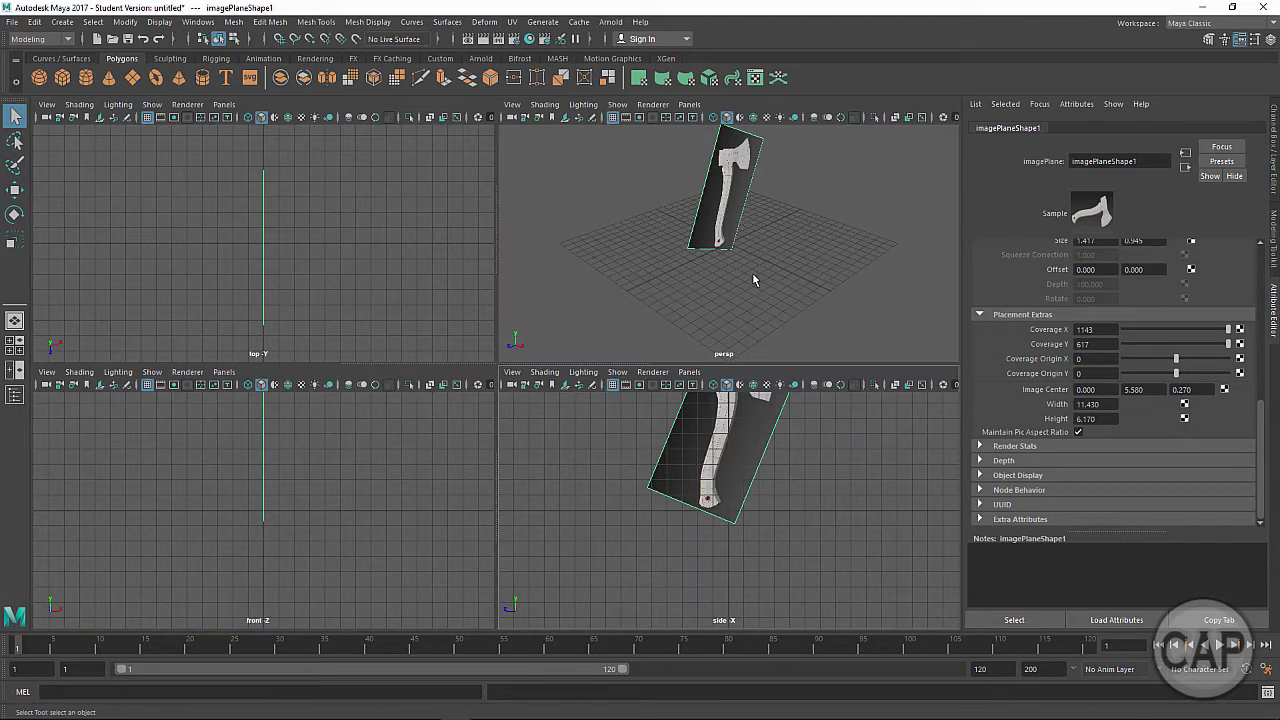
{"action": "left_click_drag", "start_coordinate": [766, 283], "coordinate": [691, 280], "text": "alt"}
{"action": "right_click_drag", "start_coordinate": [692, 280], "coordinate": [809, 274], "text": "alt"}
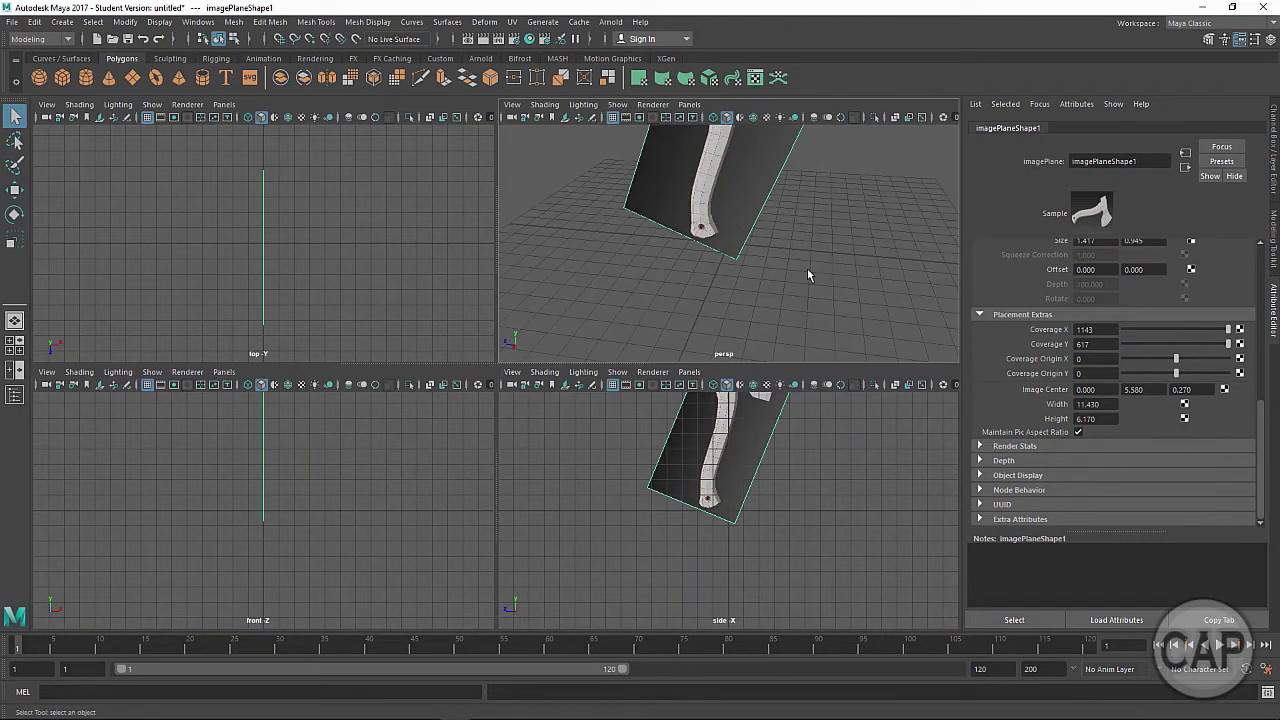
{"action": "middle_click_drag", "start_coordinate": [809, 274], "coordinate": [811, 354], "text": "alt"}
{"action": "left_click_drag", "start_coordinate": [811, 354], "coordinate": [837, 305], "text": "alt"}
{"action": "right_click_drag", "start_coordinate": [838, 309], "coordinate": [705, 275], "text": "alt"}
{"action": "left_click_drag", "start_coordinate": [722, 313], "coordinate": [791, 331], "text": "alt"}
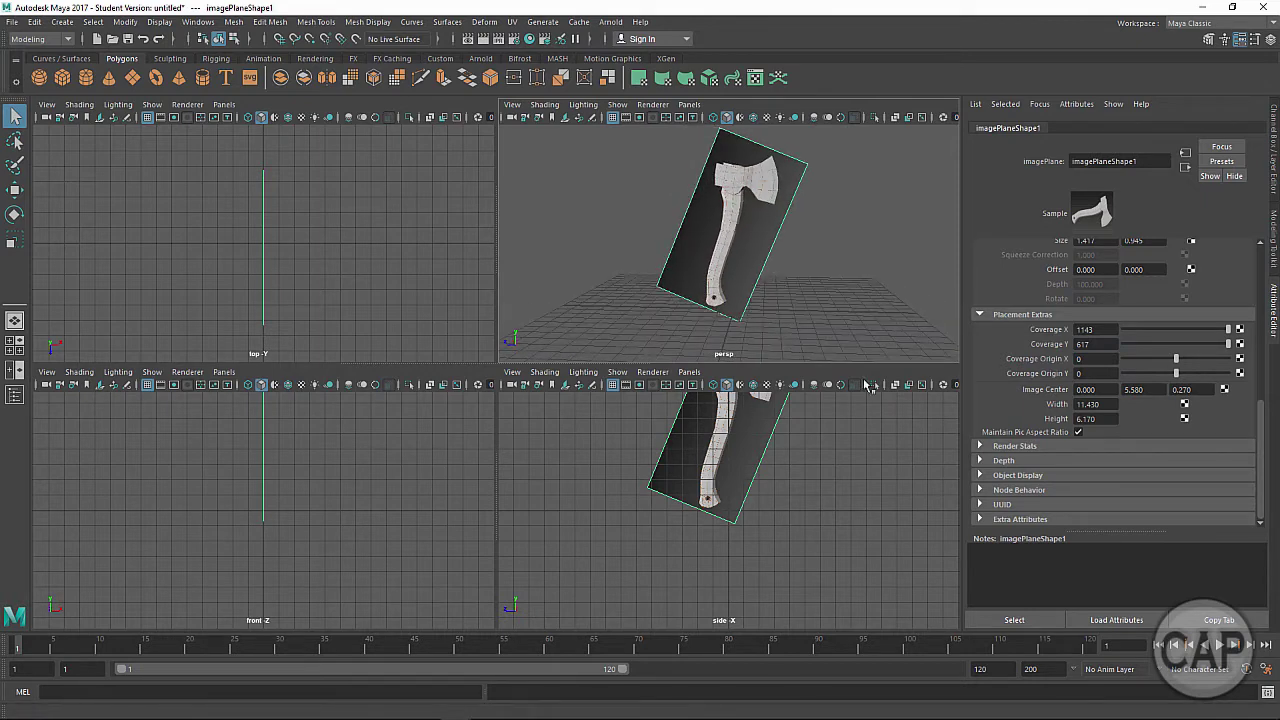
{"action": "left_click", "coordinate": [1109, 389]}
{"action": "left_click_drag", "start_coordinate": [806, 311], "coordinate": [780, 297], "text": "alt"}
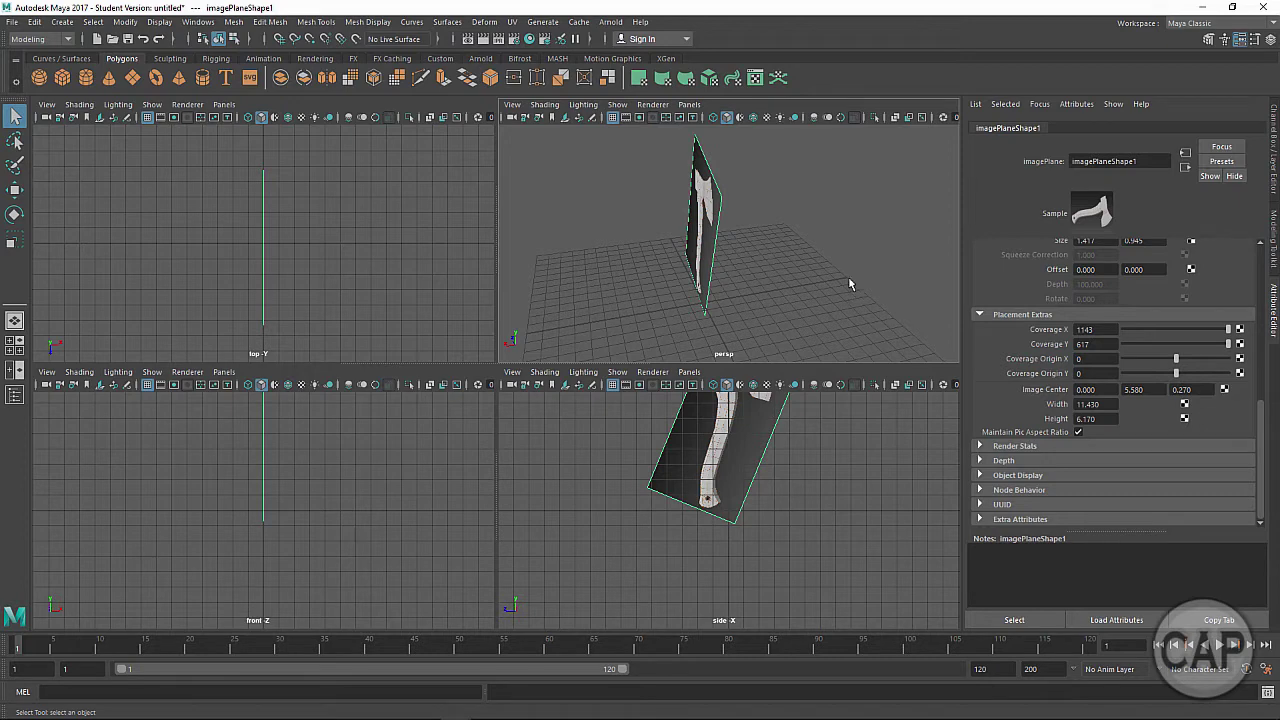
{"action": "left_click", "coordinate": [1110, 390]}
{"action": "type", "text": "-12"}
{"action": "key", "text": "Return"}
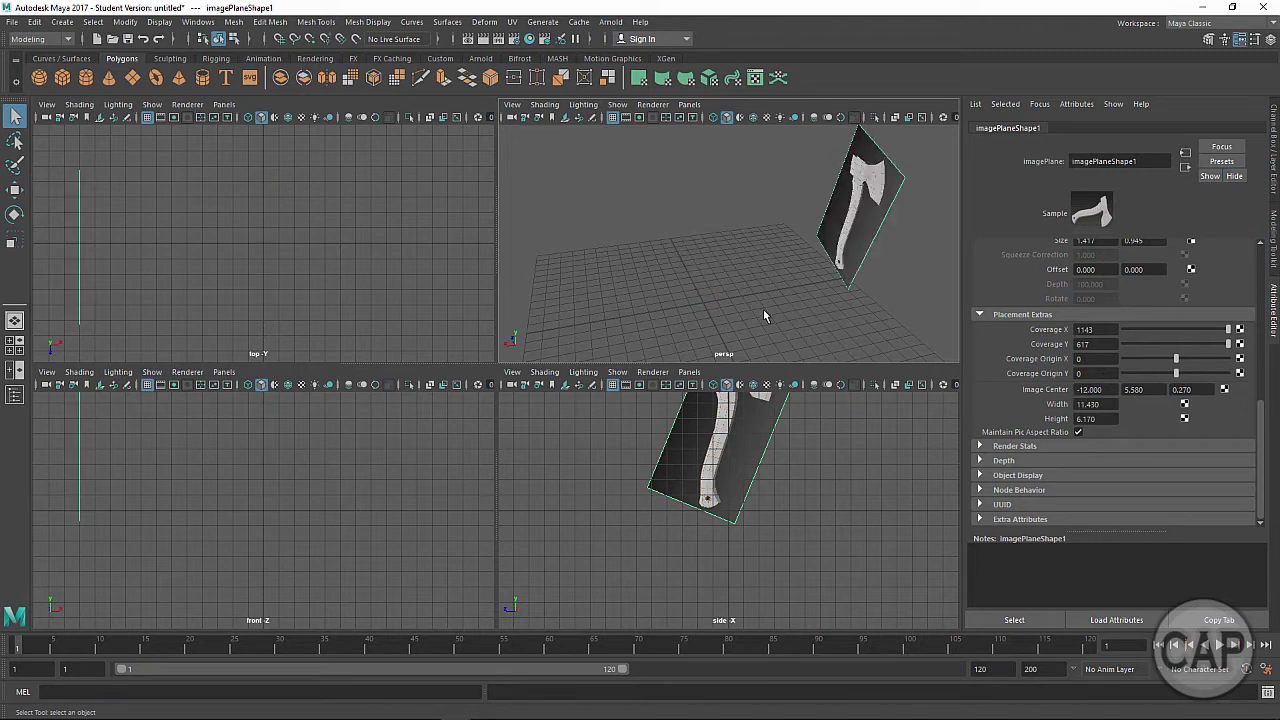
Step: Create a polygon cube at the origin with the side view maximized on the axe reference
{"action": "middle_click_drag", "start_coordinate": [734, 503], "coordinate": [725, 548], "text": "alt"}
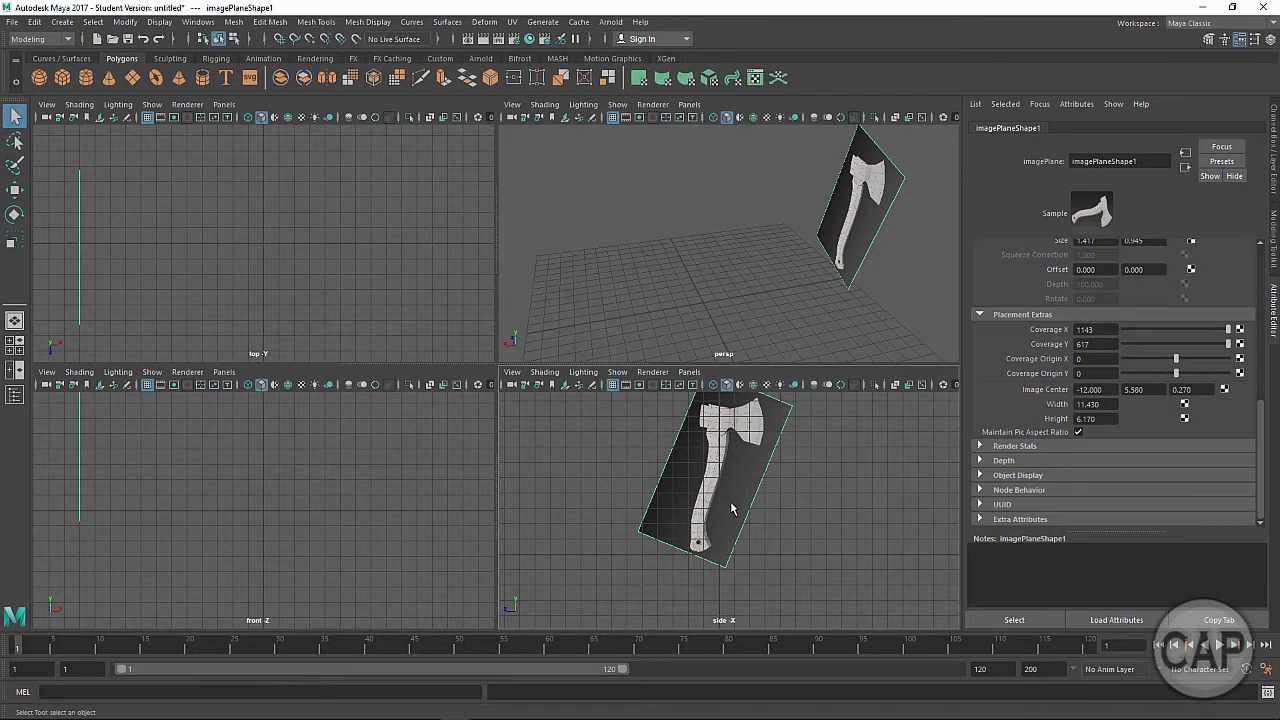
{"action": "key", "text": "space"}
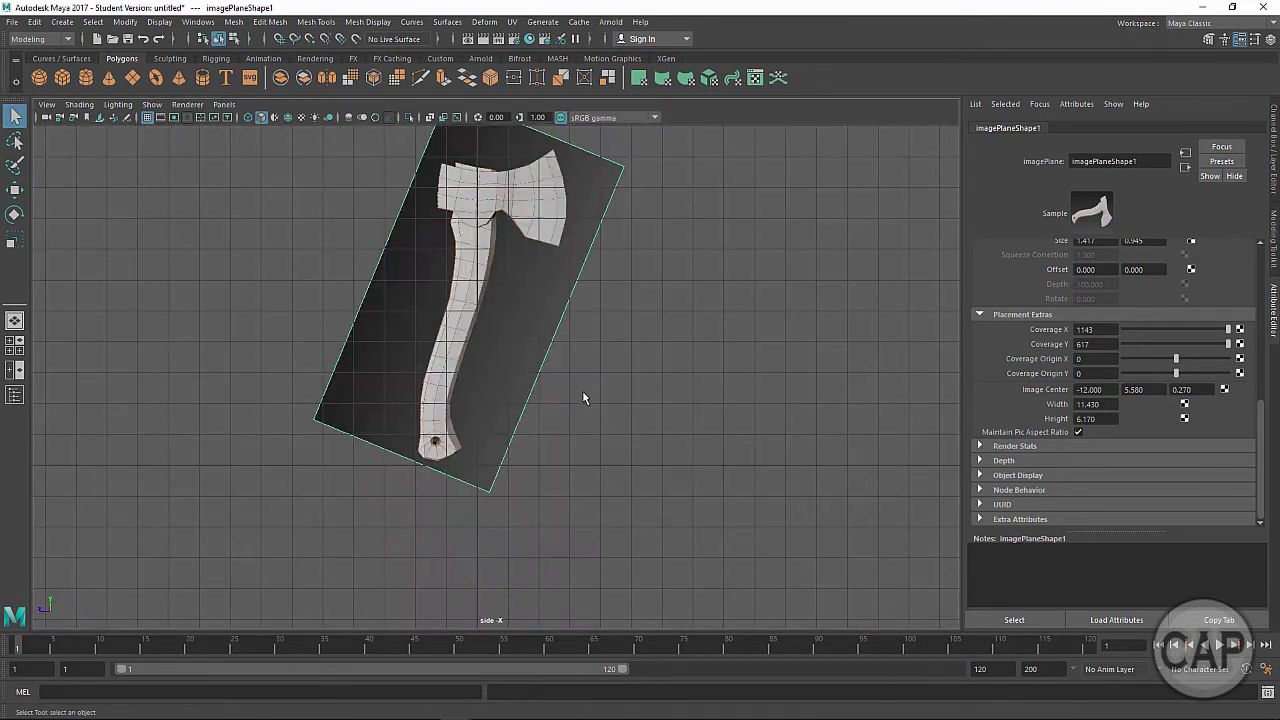
{"action": "right_click_drag", "start_coordinate": [591, 387], "coordinate": [596, 402], "text": "alt"}
{"action": "middle_click_drag", "start_coordinate": [596, 402], "coordinate": [657, 468], "text": "alt"}
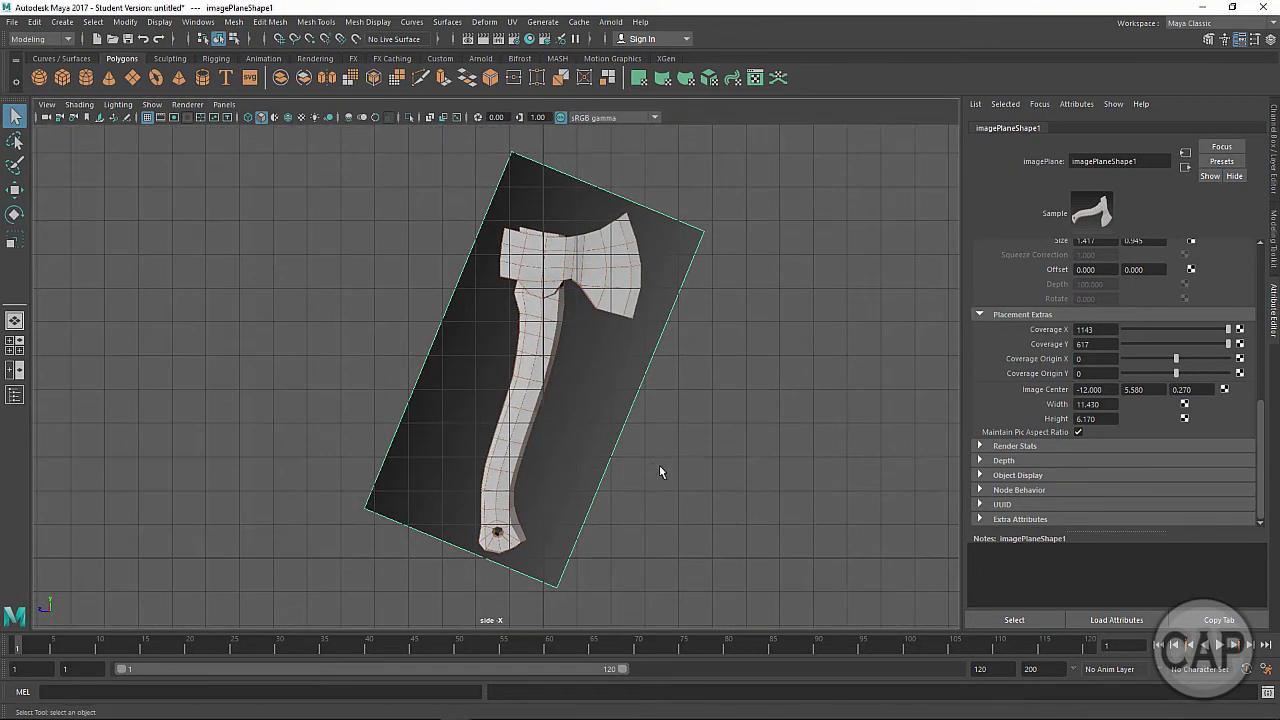
{"action": "right_click_drag", "start_coordinate": [659, 468], "coordinate": [635, 468], "text": "alt"}
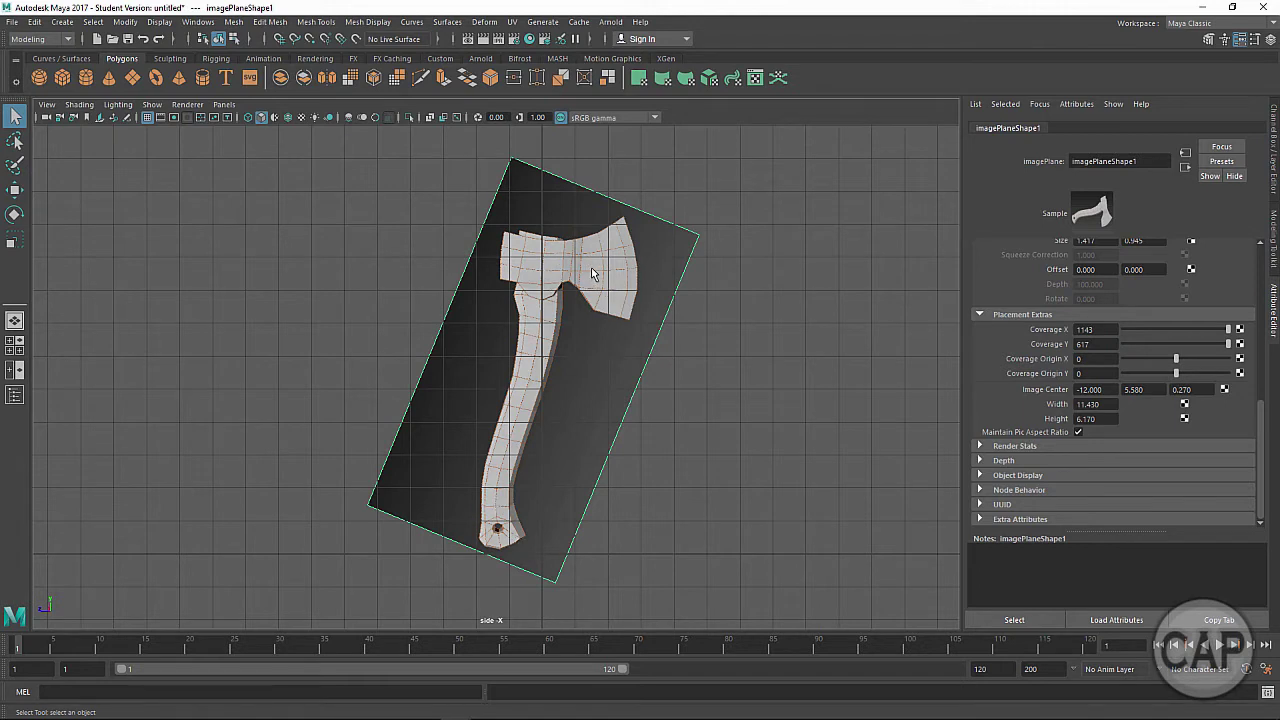
{"action": "left_click", "coordinate": [62, 78]}
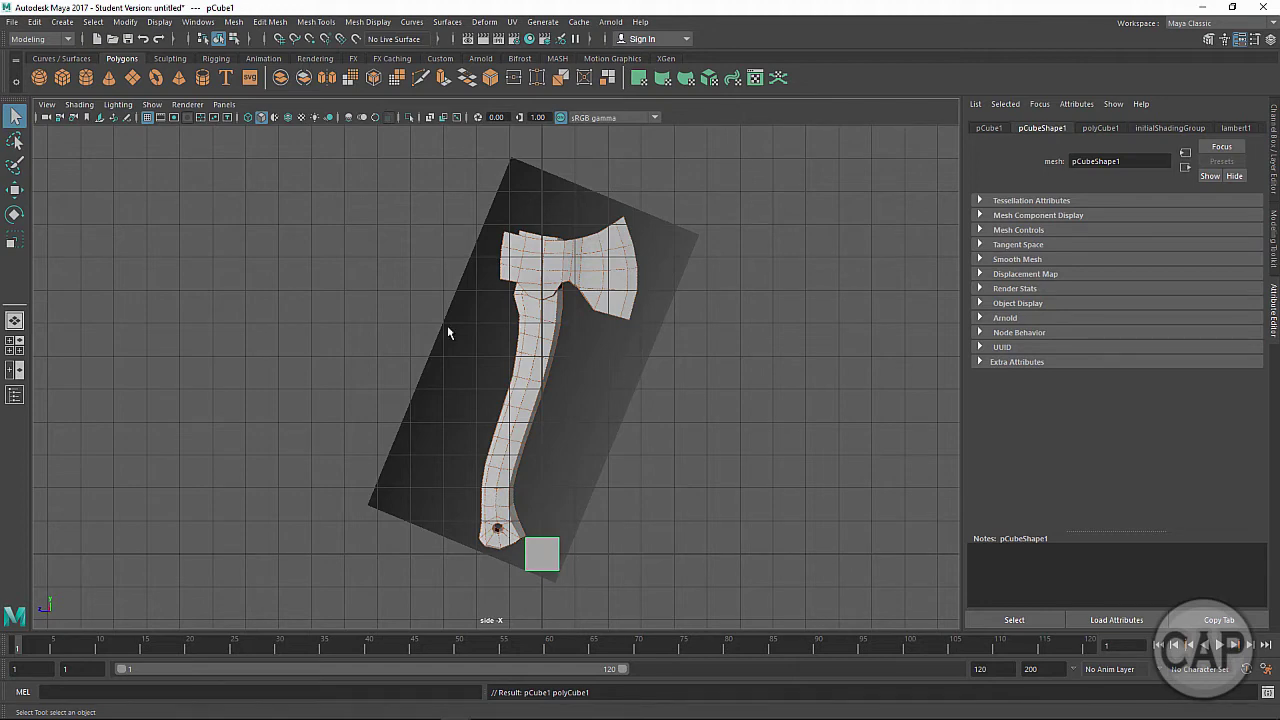
Step: Switch to a two-pane side-by-side layout with the cube and axe image both framed in the perspective view
{"action": "left_click", "coordinate": [15, 370]}
{"action": "left_click_drag", "start_coordinate": [645, 488], "coordinate": [731, 489], "text": "alt"}
{"action": "right_click_drag", "start_coordinate": [731, 489], "coordinate": [874, 511], "text": "alt"}
{"action": "middle_click_drag", "start_coordinate": [874, 511], "coordinate": [851, 411], "text": "alt"}
{"action": "left_click_drag", "start_coordinate": [852, 417], "coordinate": [743, 449], "text": "alt"}
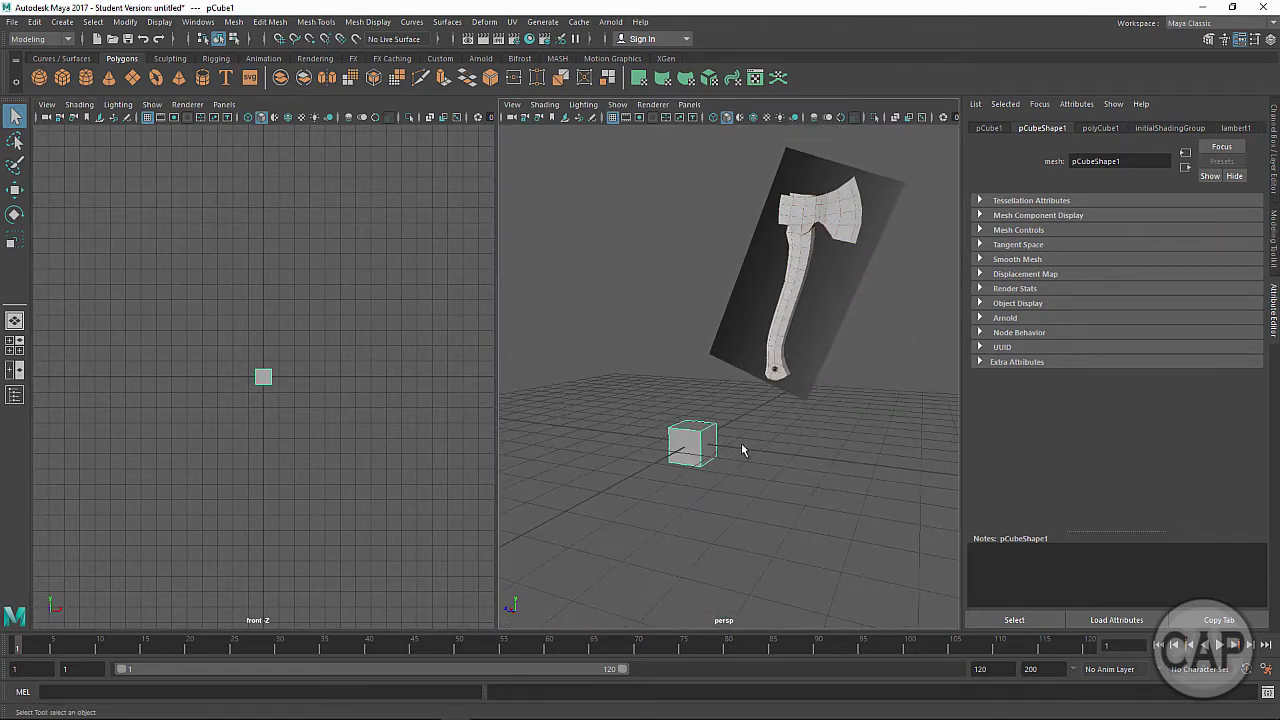
Step: Change the front view pane to the orthographic side view and widen it so the axe reference fills it
{"action": "scroll", "coordinate": [398, 444], "scroll_direction": "up", "scroll_amount": 5}
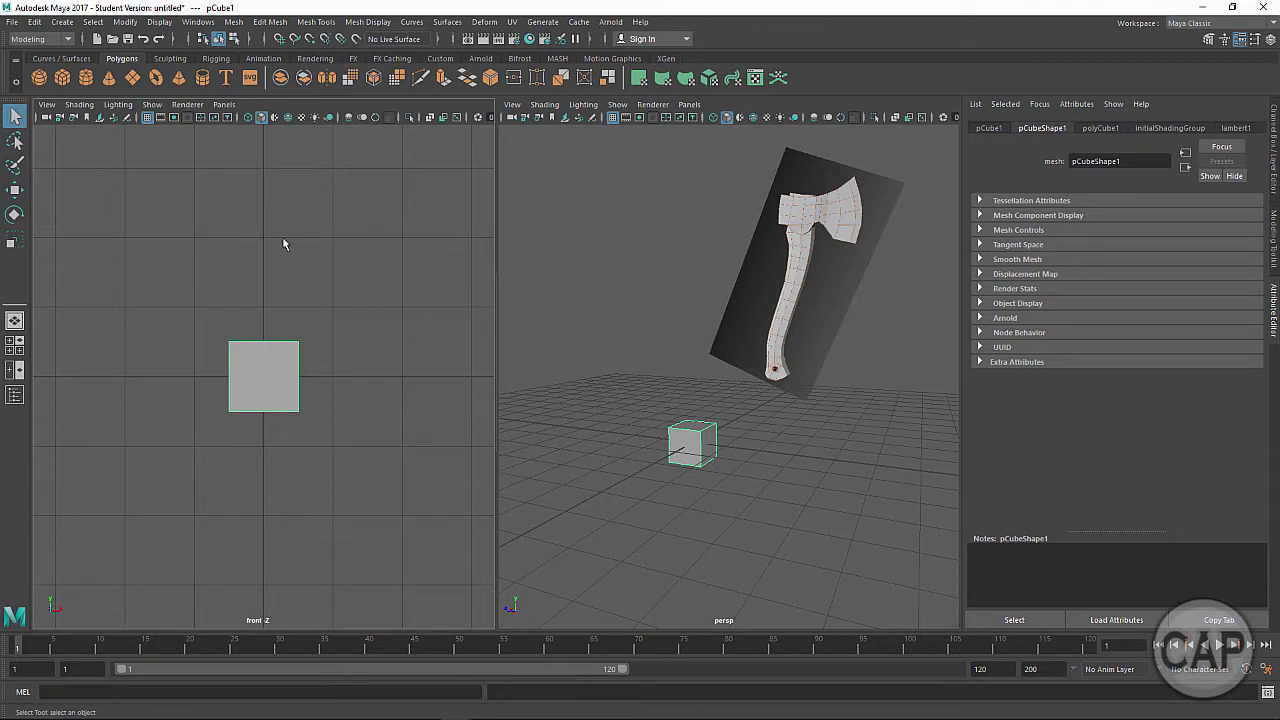
{"action": "left_click", "coordinate": [225, 105]}
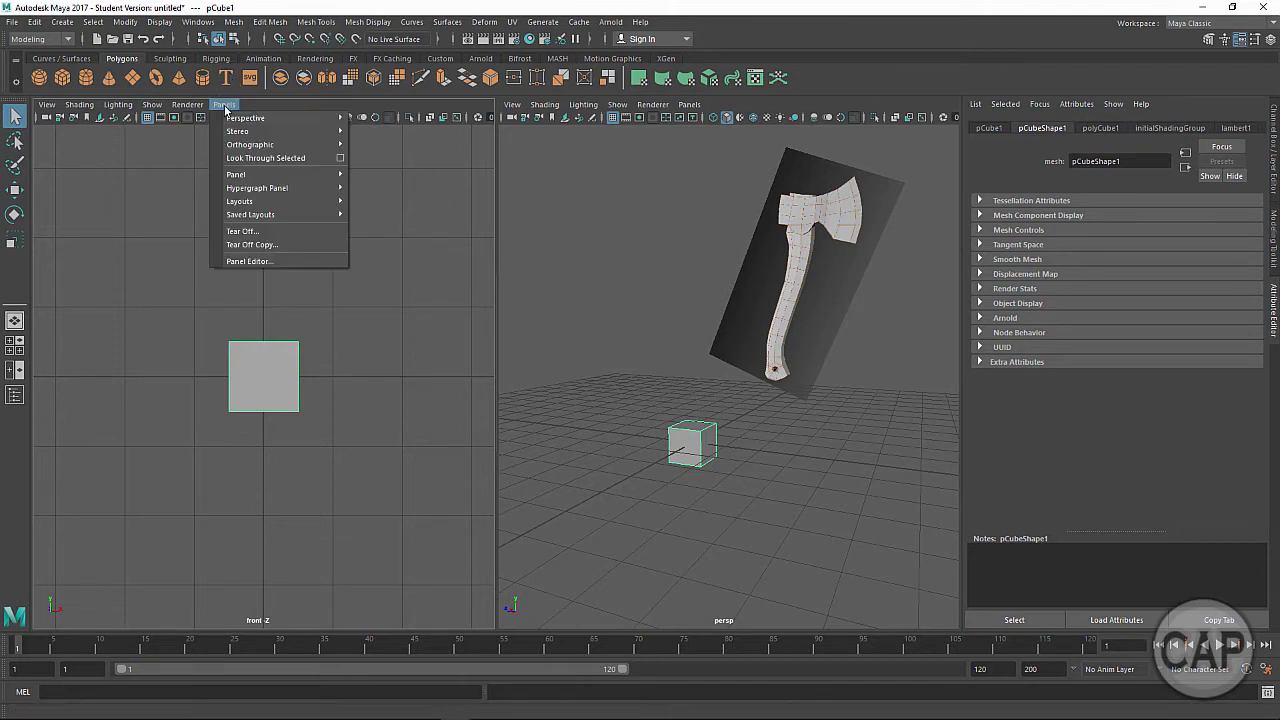
{"action": "mouse_move", "coordinate": [234, 148]}
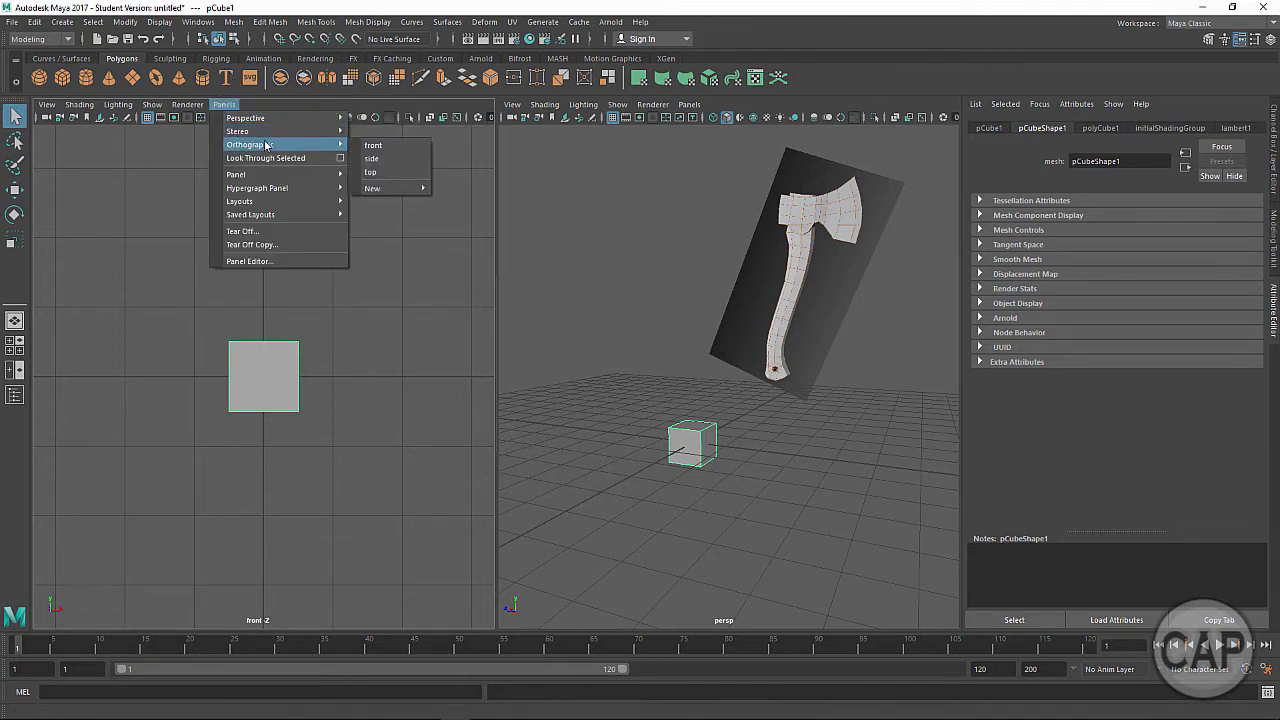
{"action": "left_click", "coordinate": [385, 161]}
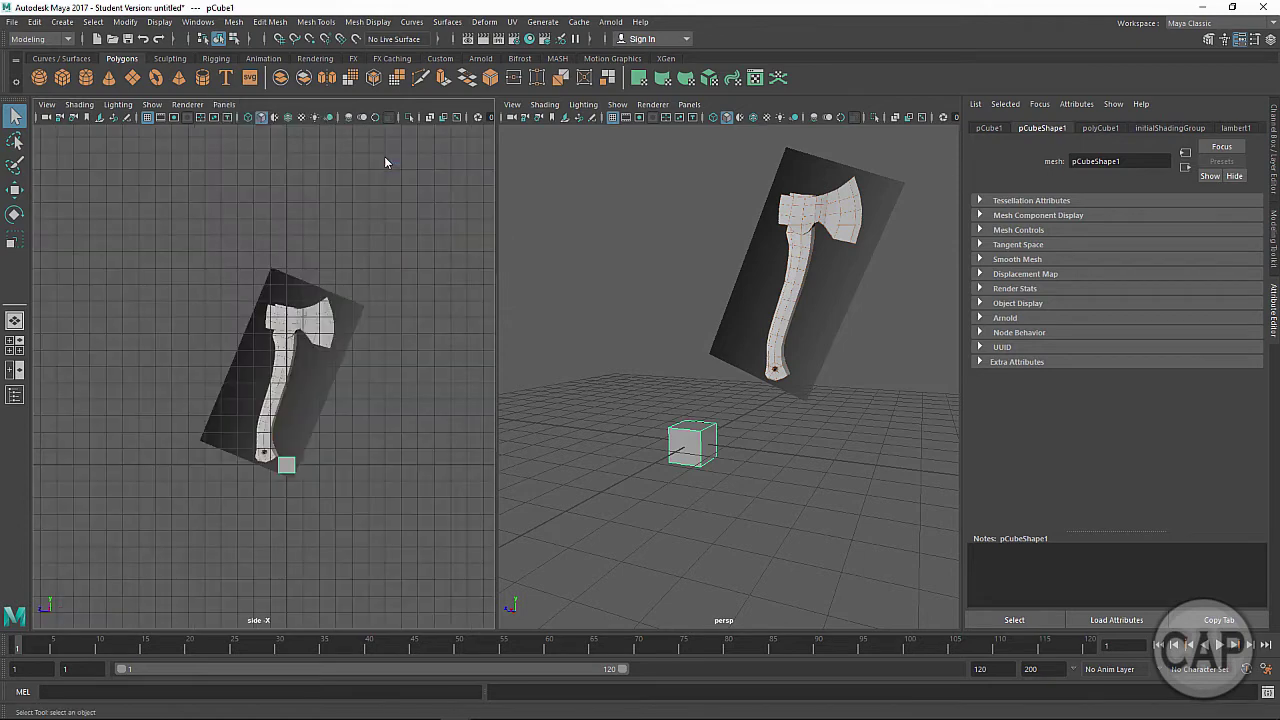
{"action": "right_click_drag", "start_coordinate": [238, 460], "coordinate": [497, 455], "text": "alt"}
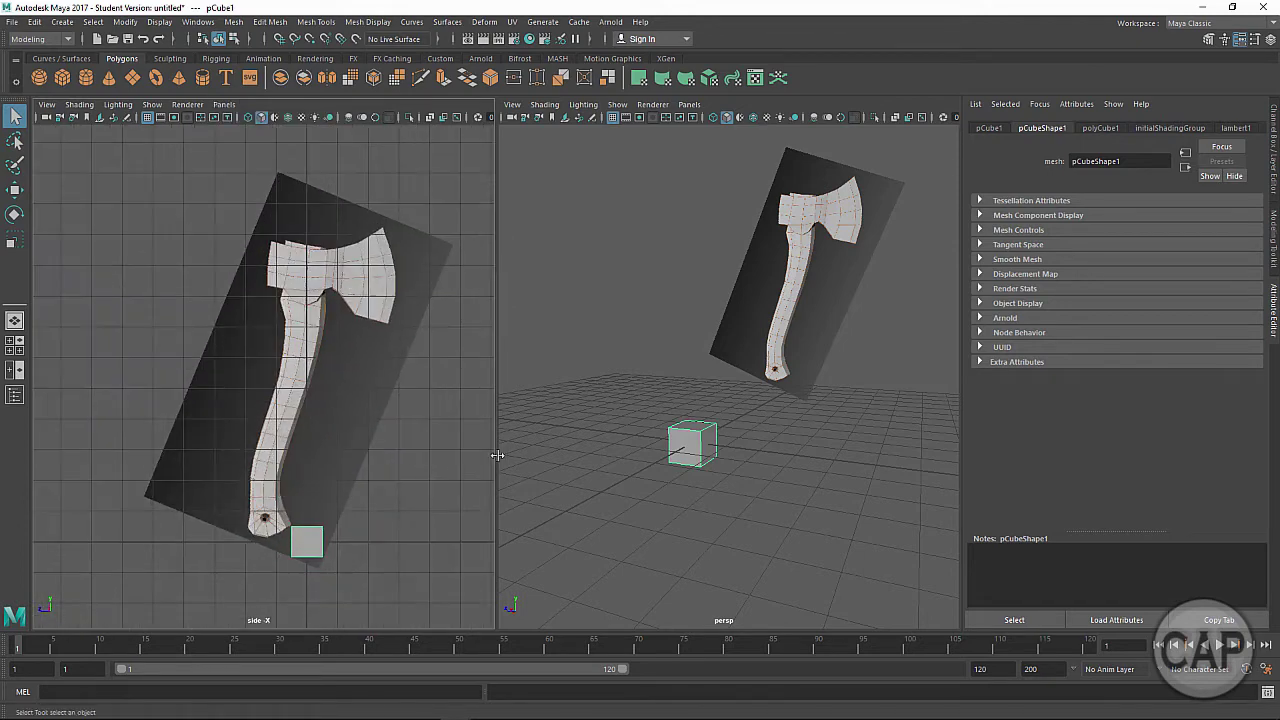
{"action": "left_click_drag", "start_coordinate": [500, 452], "coordinate": [576, 452]}
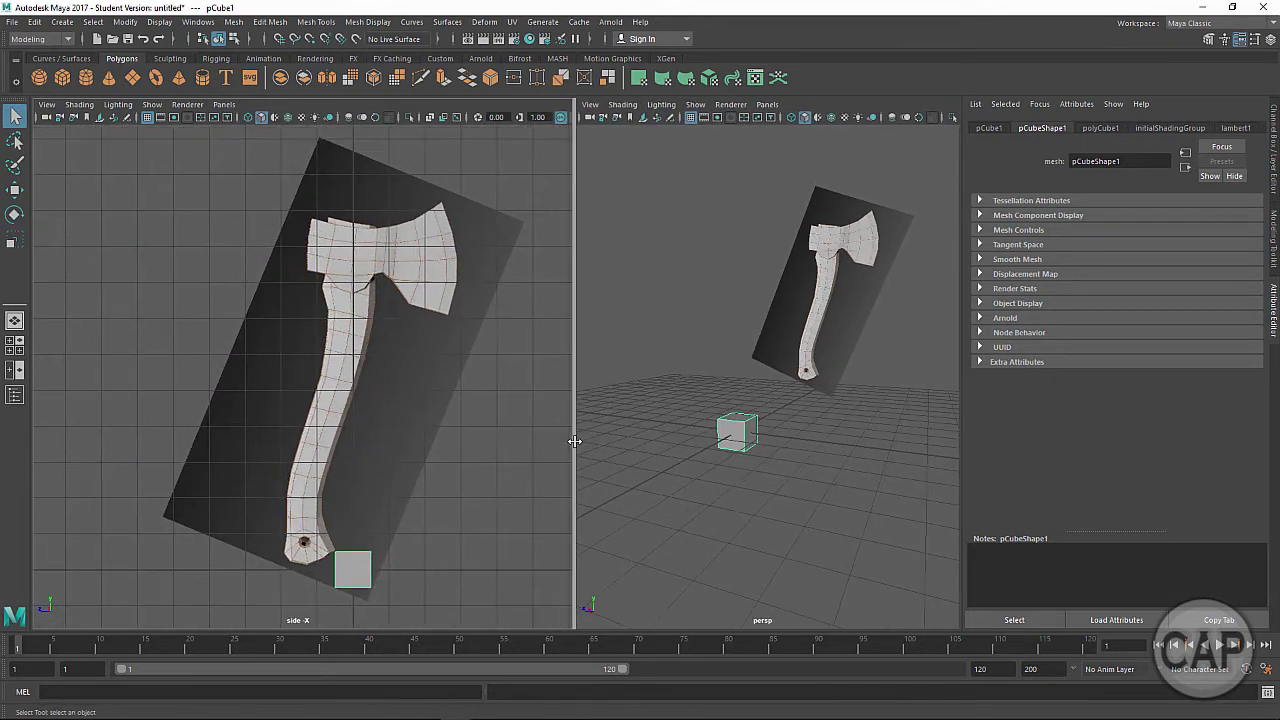
{"action": "right_click_drag", "start_coordinate": [362, 462], "coordinate": [388, 460], "text": "alt"}
{"action": "middle_click_drag", "start_coordinate": [388, 460], "coordinate": [354, 455], "text": "alt"}
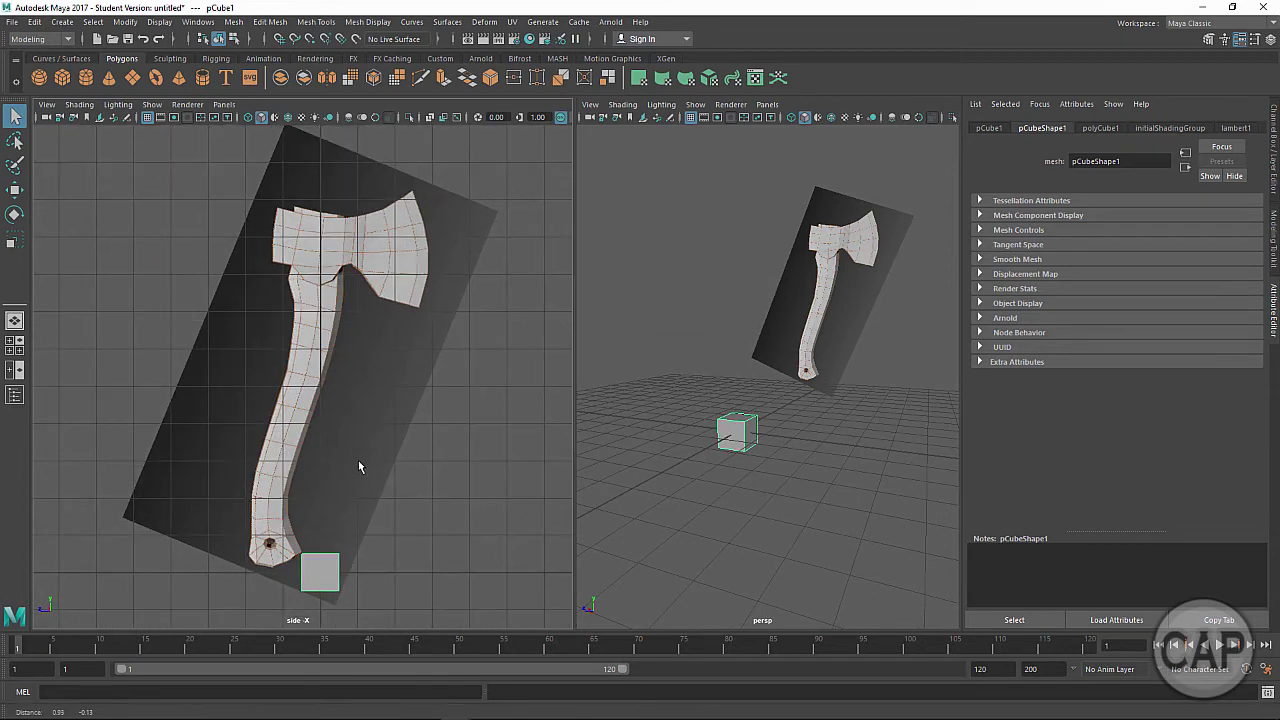
Step: Move the cube up along Y to about 8.79 over the axe head and check its placement in the perspective view
{"action": "key", "text": "w"}
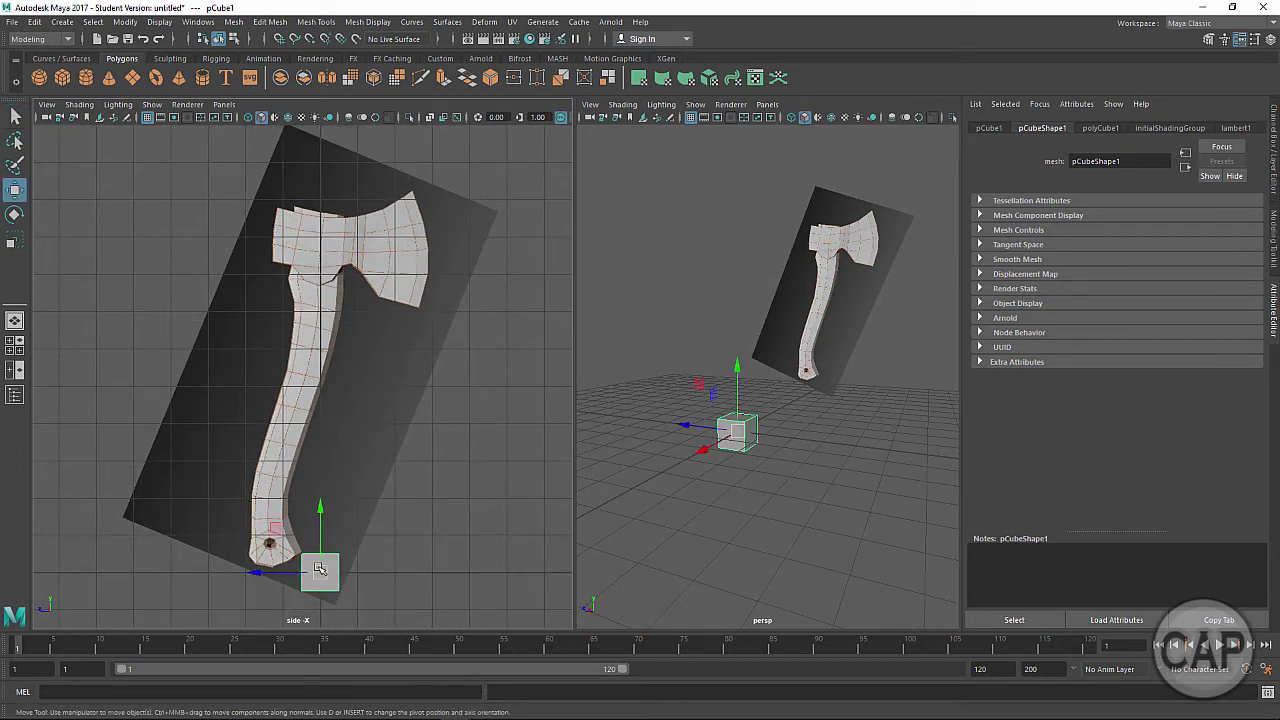
{"action": "left_click_drag", "start_coordinate": [320, 540], "coordinate": [310, 213]}
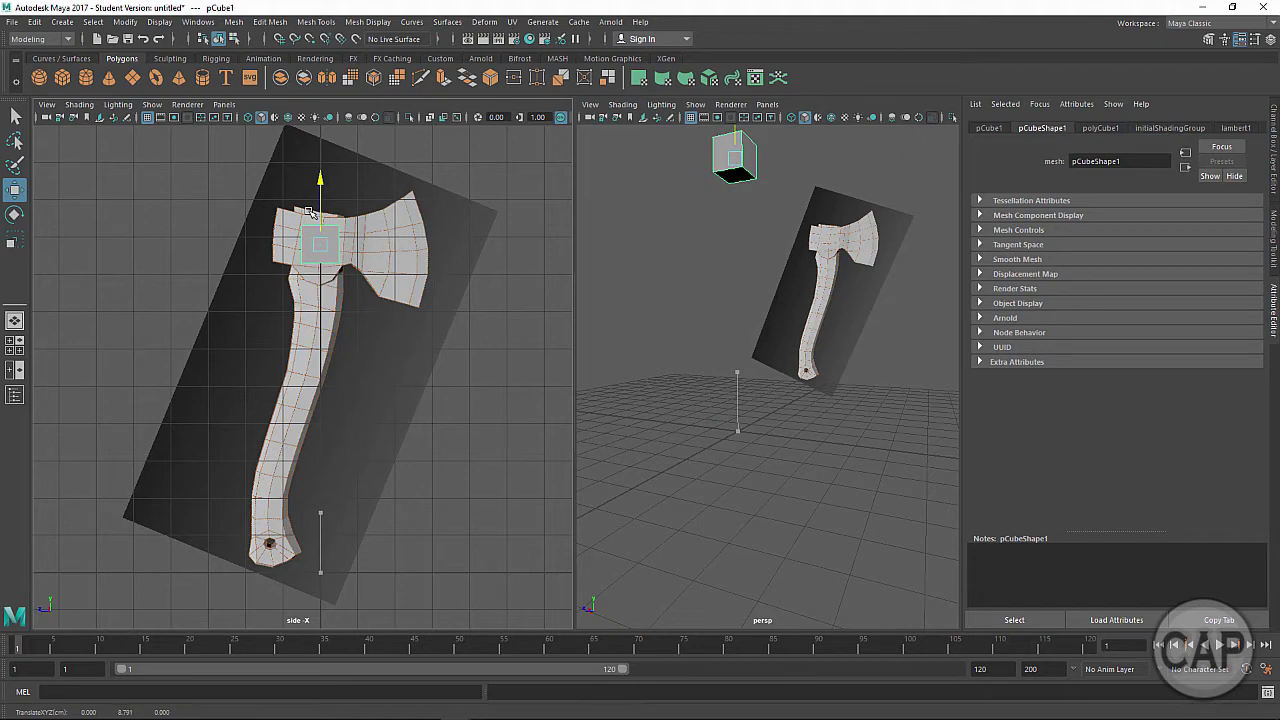
{"action": "left_click_drag", "start_coordinate": [310, 213], "coordinate": [310, 213]}
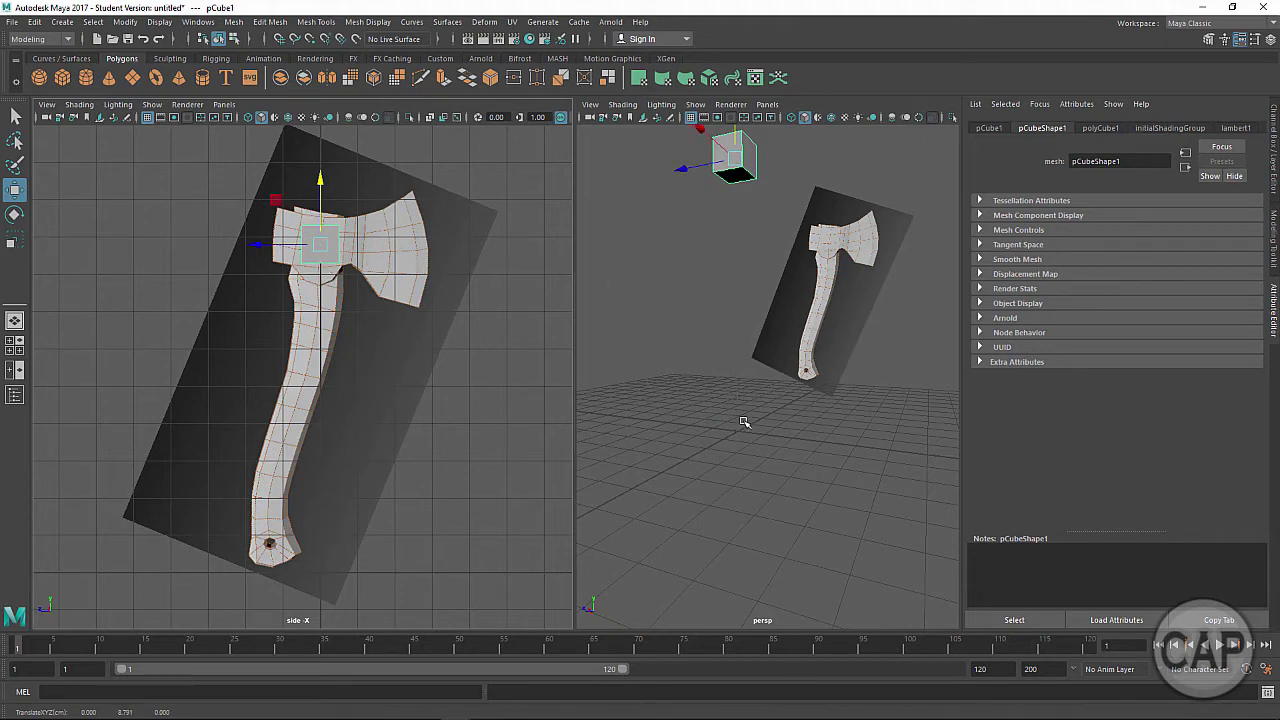
{"action": "middle_click_drag", "start_coordinate": [720, 382], "coordinate": [711, 497], "text": "alt"}
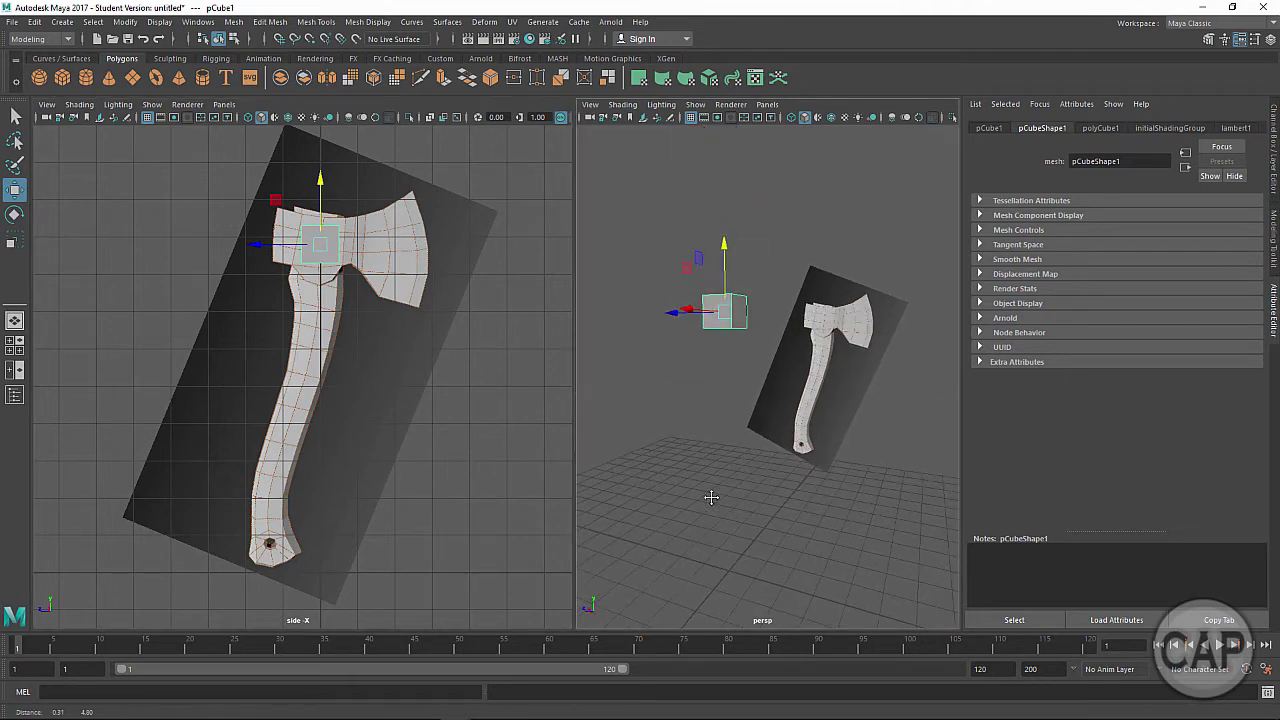
{"action": "left_click_drag", "start_coordinate": [748, 432], "coordinate": [660, 474], "text": "alt"}
{"action": "left_click_drag", "start_coordinate": [686, 397], "coordinate": [694, 466], "text": "alt"}
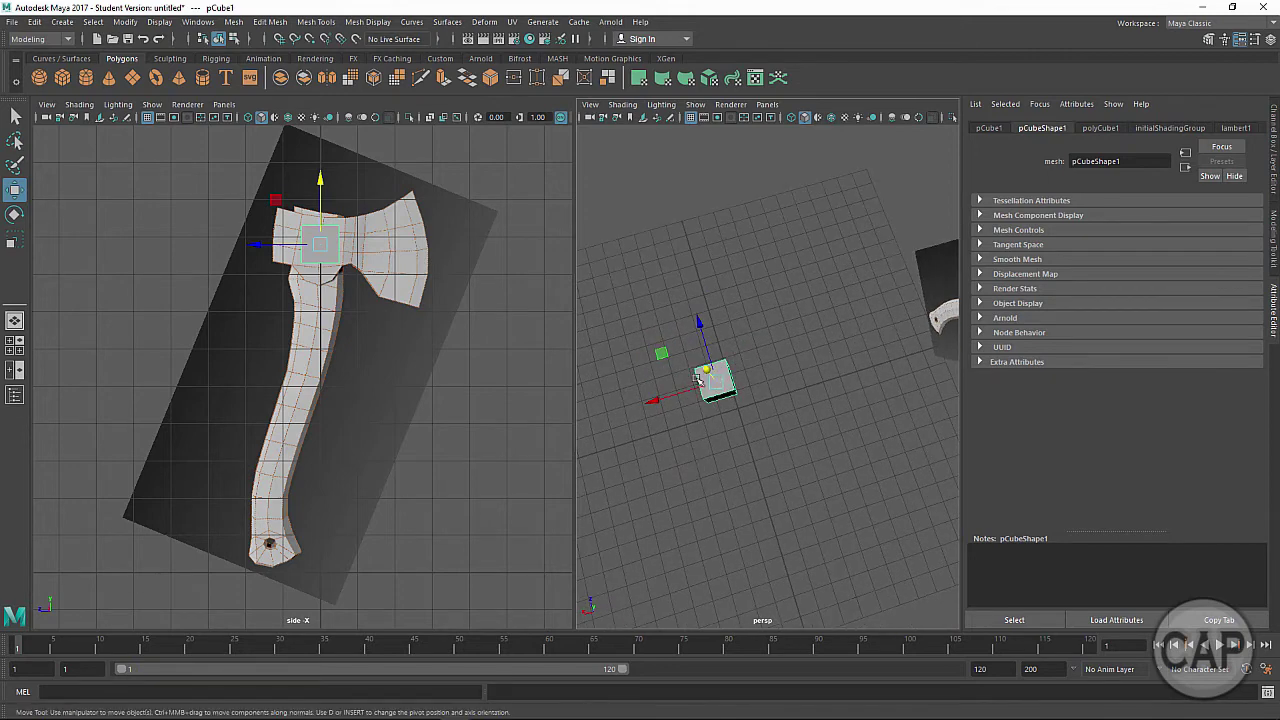
{"action": "left_click_drag", "start_coordinate": [732, 427], "coordinate": [845, 358], "text": "alt"}
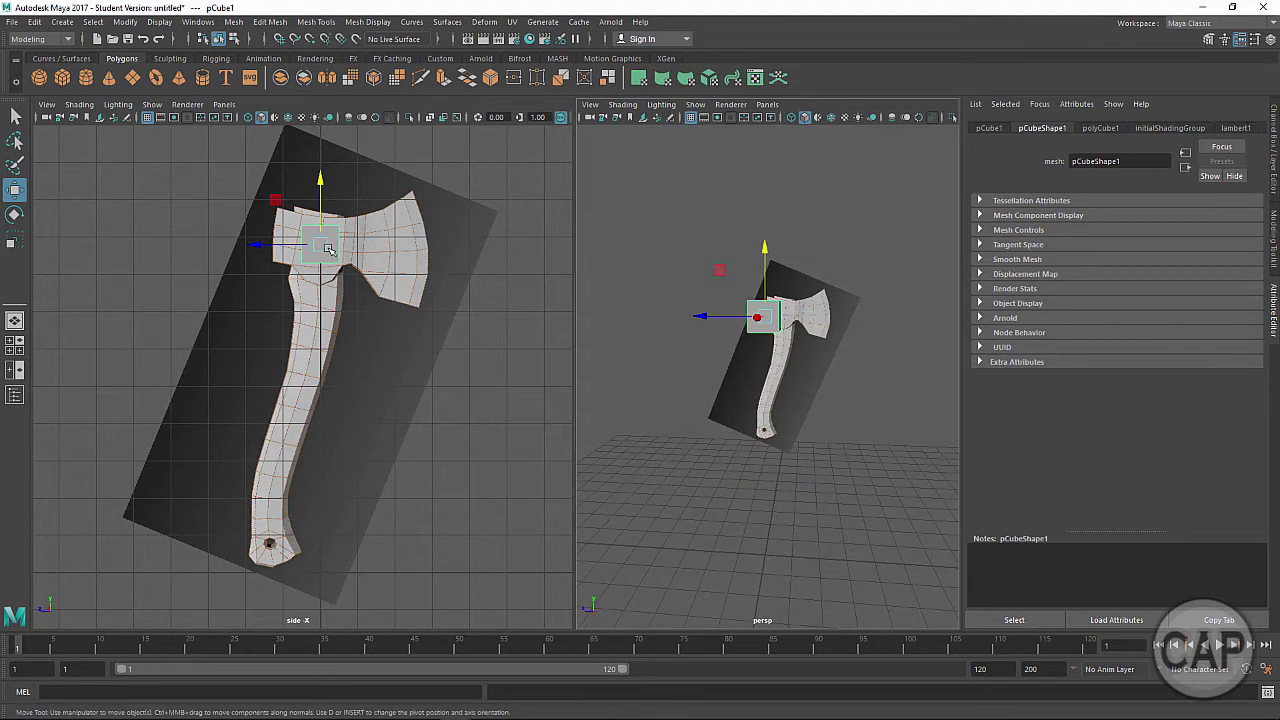
Step: Stretch the cube along Z over the axe head's back section and nudge it slightly upward
{"action": "key", "text": "r"}
{"action": "mouse_move", "coordinate": [262, 245]}
{"action": "left_mouse_down"}
{"action": "mouse_move", "coordinate": [200, 246]}
{"action": "mouse_move", "coordinate": [266, 247]}
{"action": "left_mouse_up"}
{"action": "key", "text": "w"}
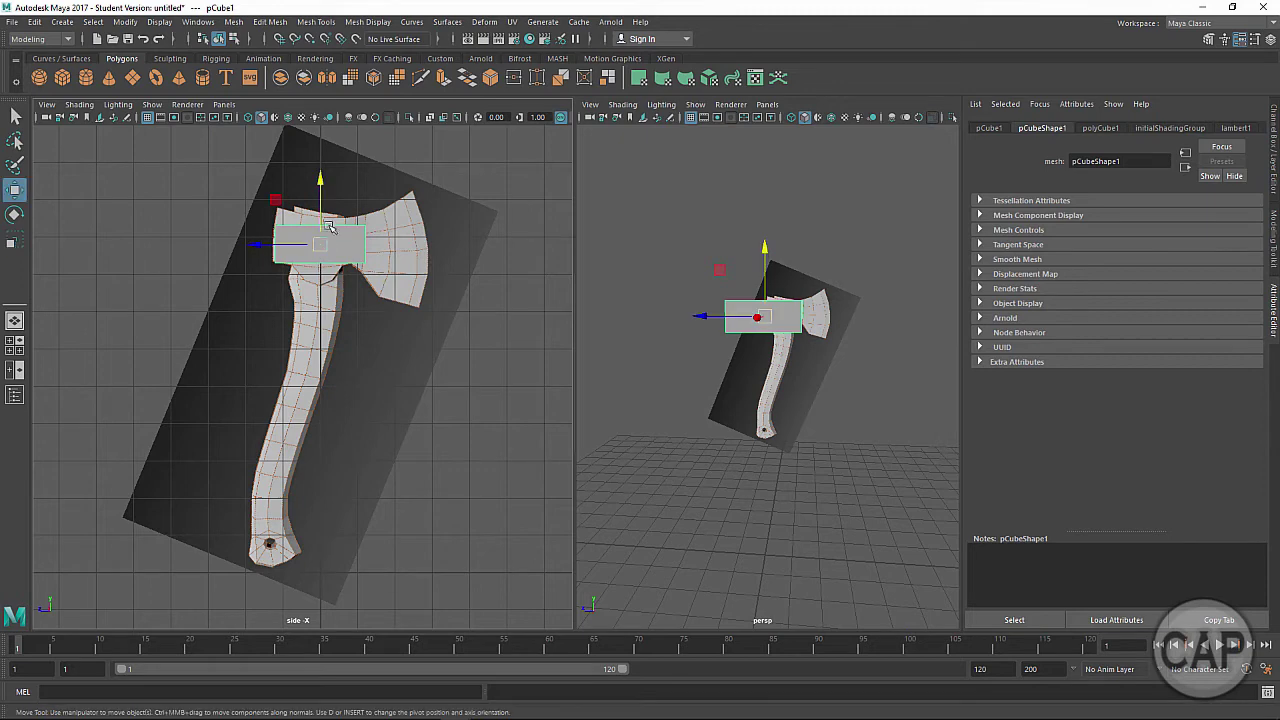
{"action": "left_click_drag", "start_coordinate": [320, 216], "coordinate": [320, 210]}
Step: Turn on X-Ray shading in the side view with the axe head framed close up behind the cube
{"action": "right_click_drag", "start_coordinate": [218, 335], "coordinate": [438, 334], "text": "alt"}
{"action": "middle_click_drag", "start_coordinate": [413, 342], "coordinate": [397, 532], "text": "alt"}
{"action": "right_click_drag", "start_coordinate": [291, 474], "coordinate": [446, 486], "text": "alt"}
{"action": "middle_click_drag", "start_coordinate": [449, 425], "coordinate": [435, 454], "text": "alt"}
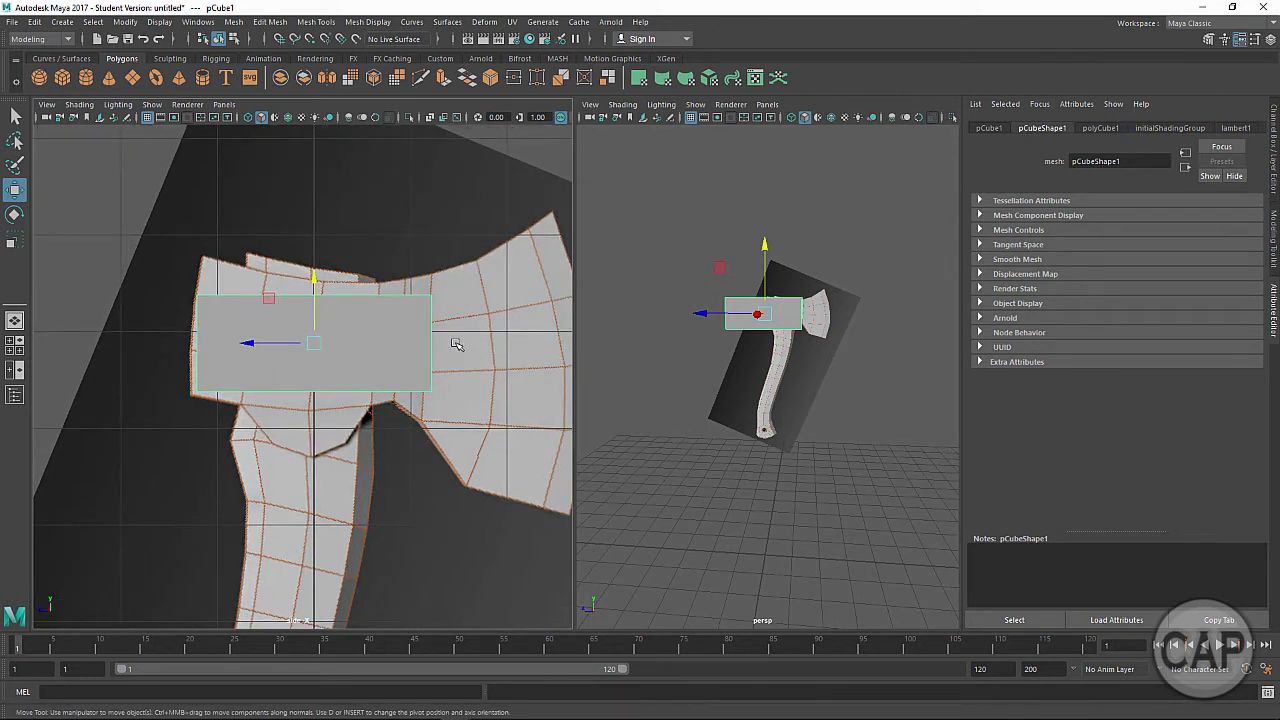
{"action": "left_click", "coordinate": [88, 107]}
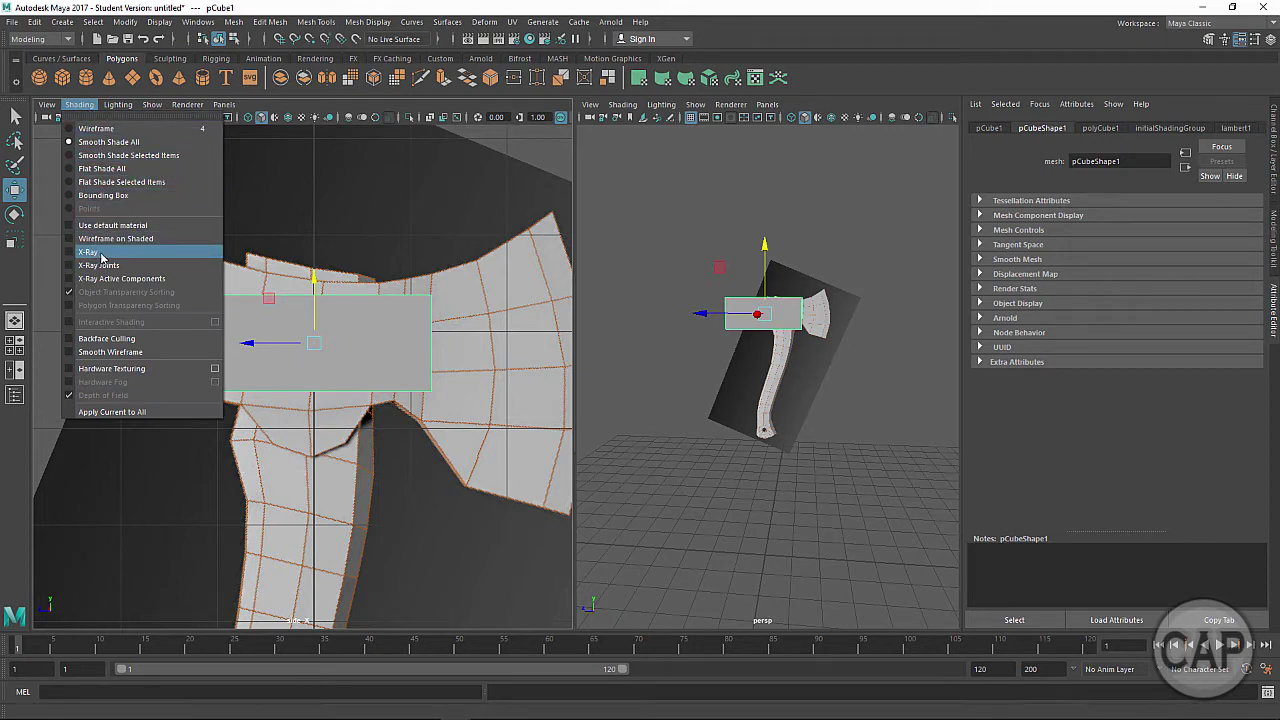
{"action": "left_click", "coordinate": [100, 253]}
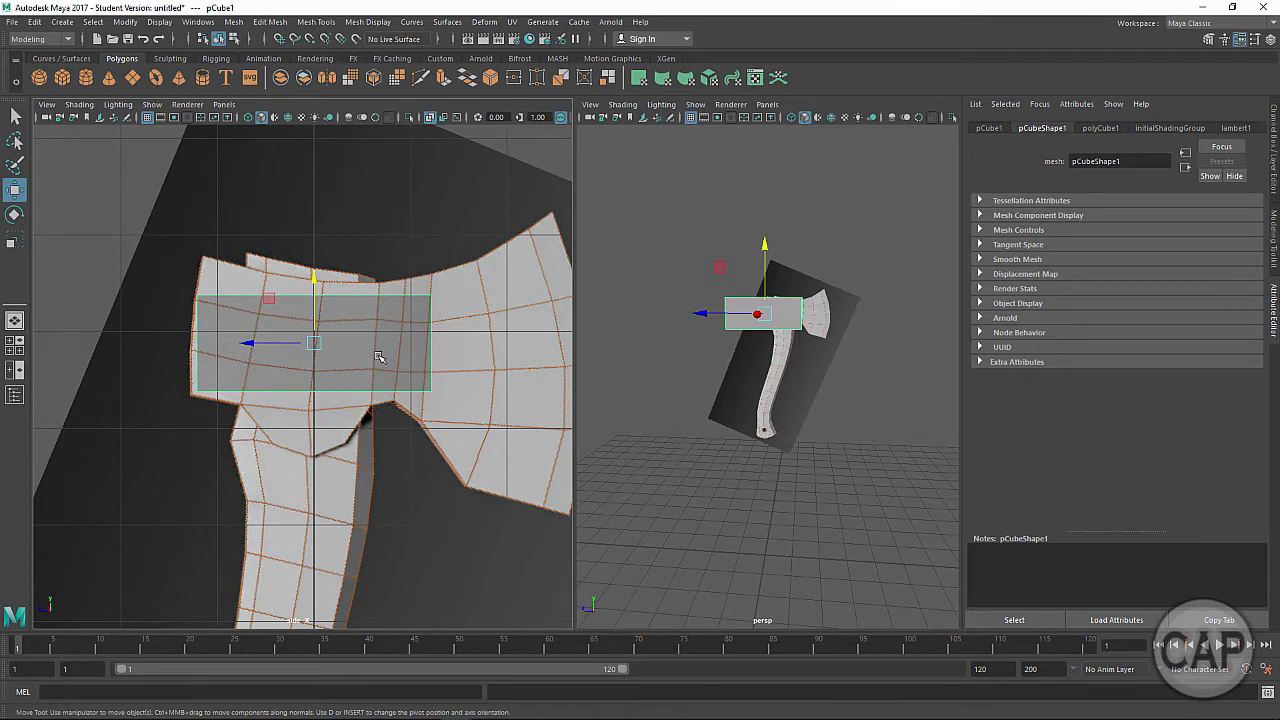
{"action": "middle_click_drag", "start_coordinate": [380, 357], "coordinate": [330, 358], "text": "alt"}
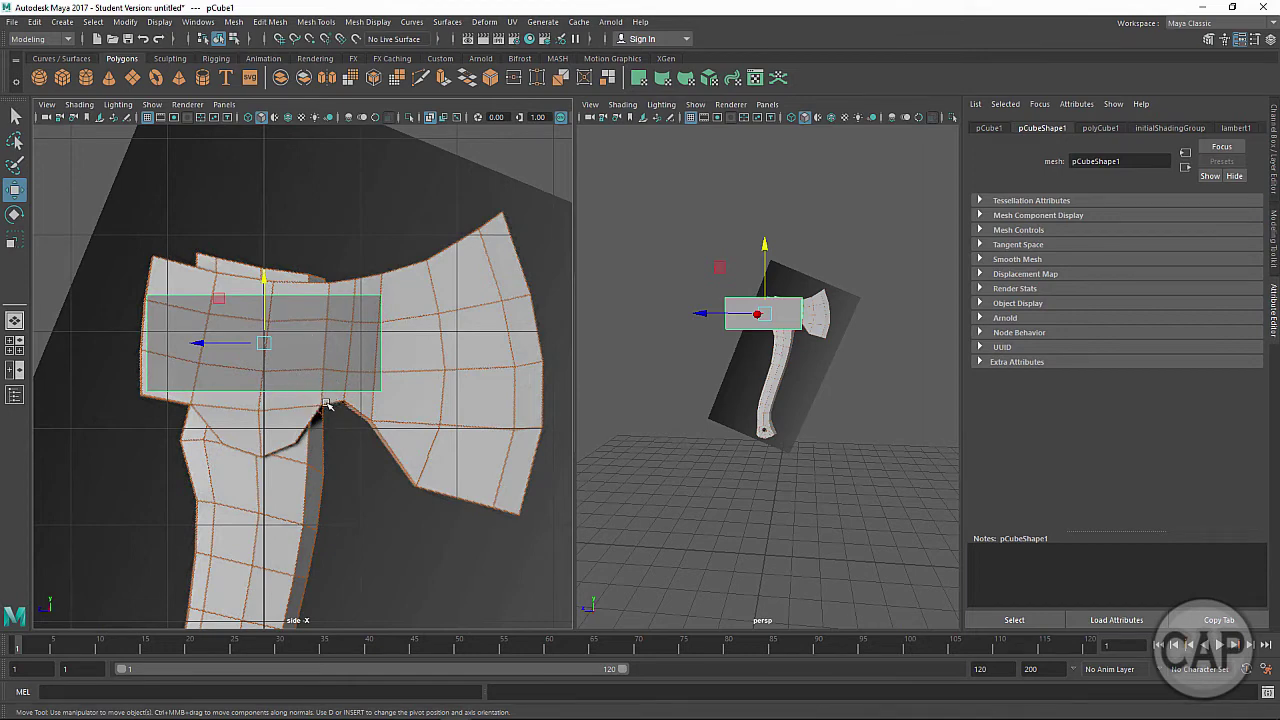
Step: Switch the cube to vertex editing, select both vertices at its upper back corner and examine them in the perspective view
{"action": "right_click", "coordinate": [336, 352]}
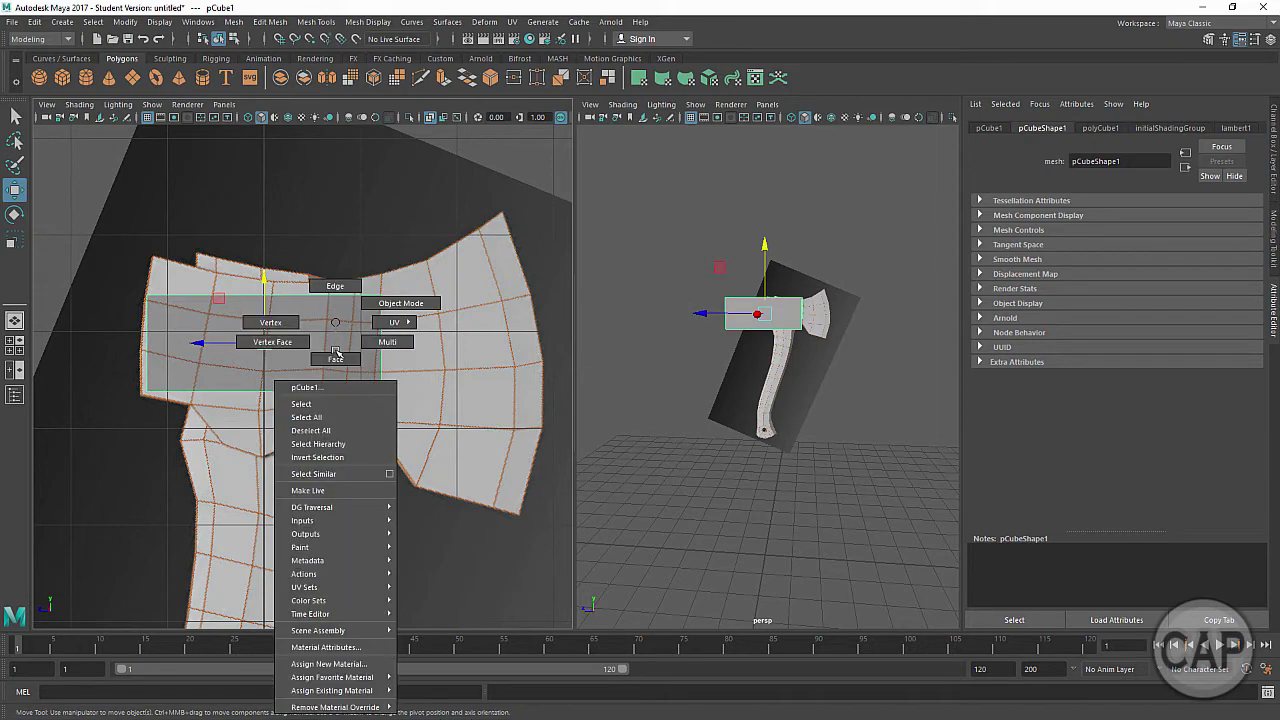
{"action": "left_click", "coordinate": [277, 323]}
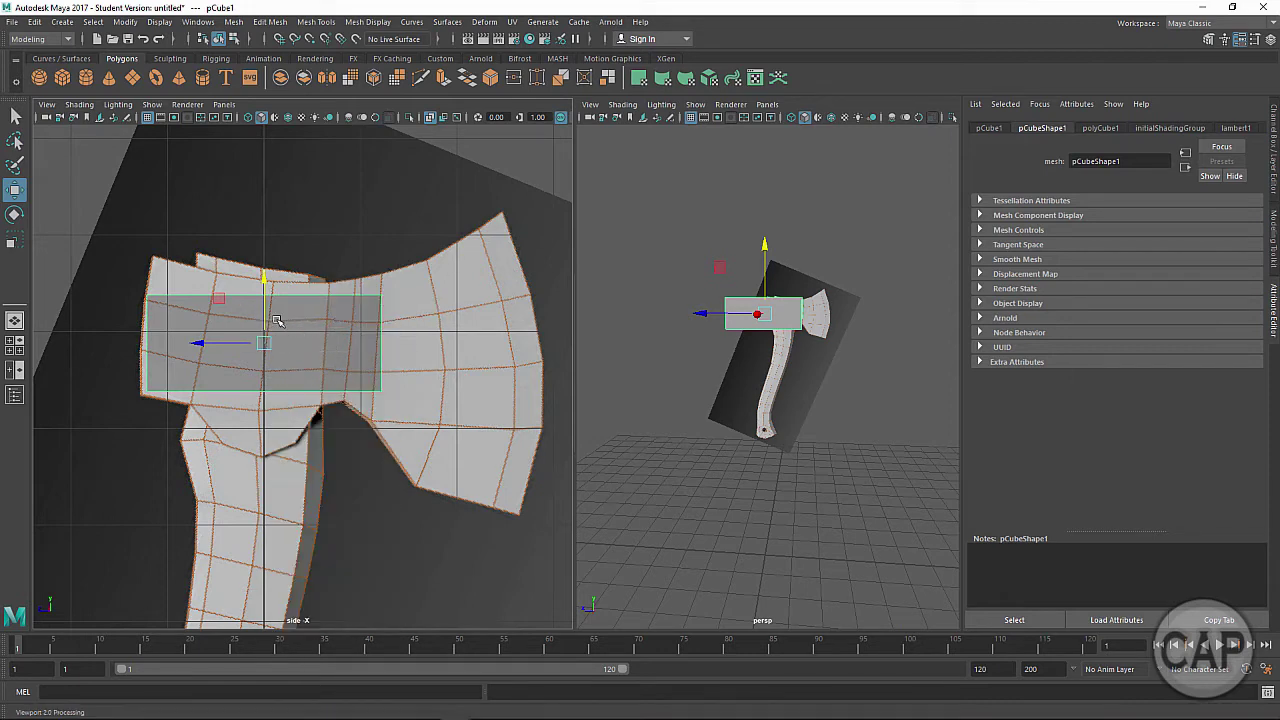
{"action": "left_click_drag", "start_coordinate": [115, 267], "coordinate": [172, 319]}
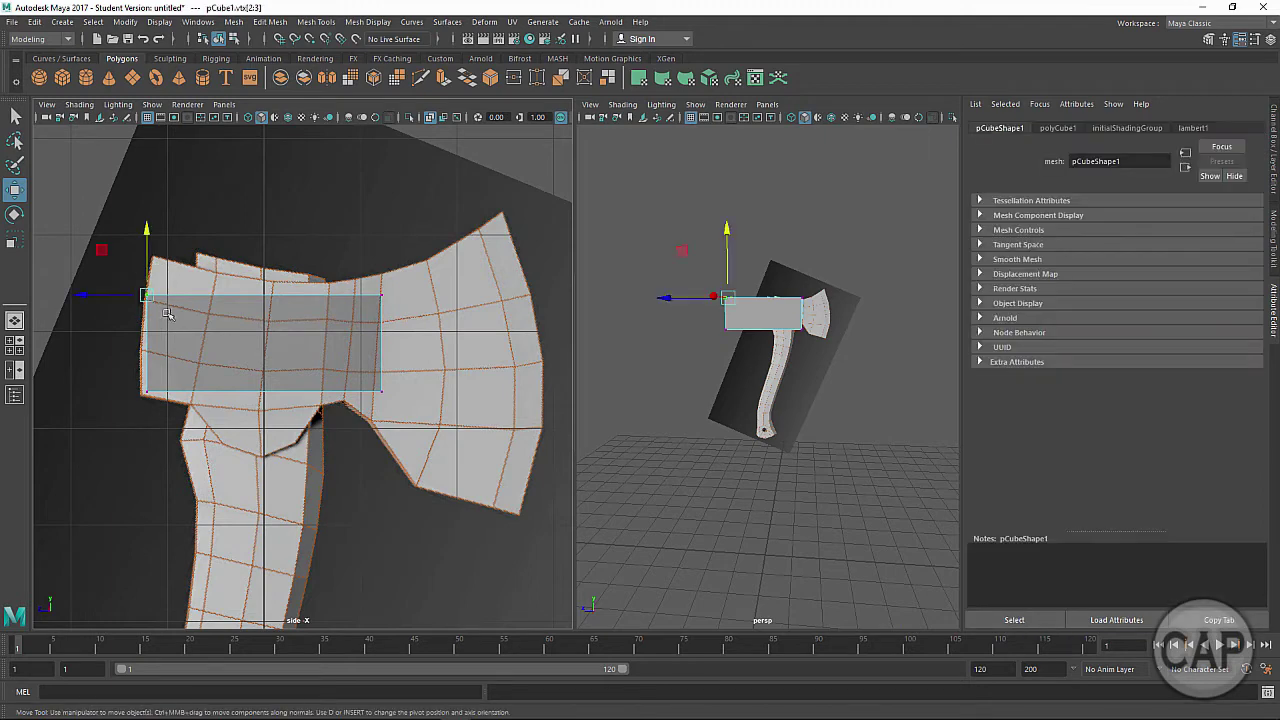
{"action": "left_click_drag", "start_coordinate": [670, 377], "coordinate": [750, 395], "text": "alt"}
{"action": "right_click_drag", "start_coordinate": [750, 395], "coordinate": [834, 409], "text": "alt"}
{"action": "middle_click_drag", "start_coordinate": [802, 405], "coordinate": [791, 465], "text": "alt"}
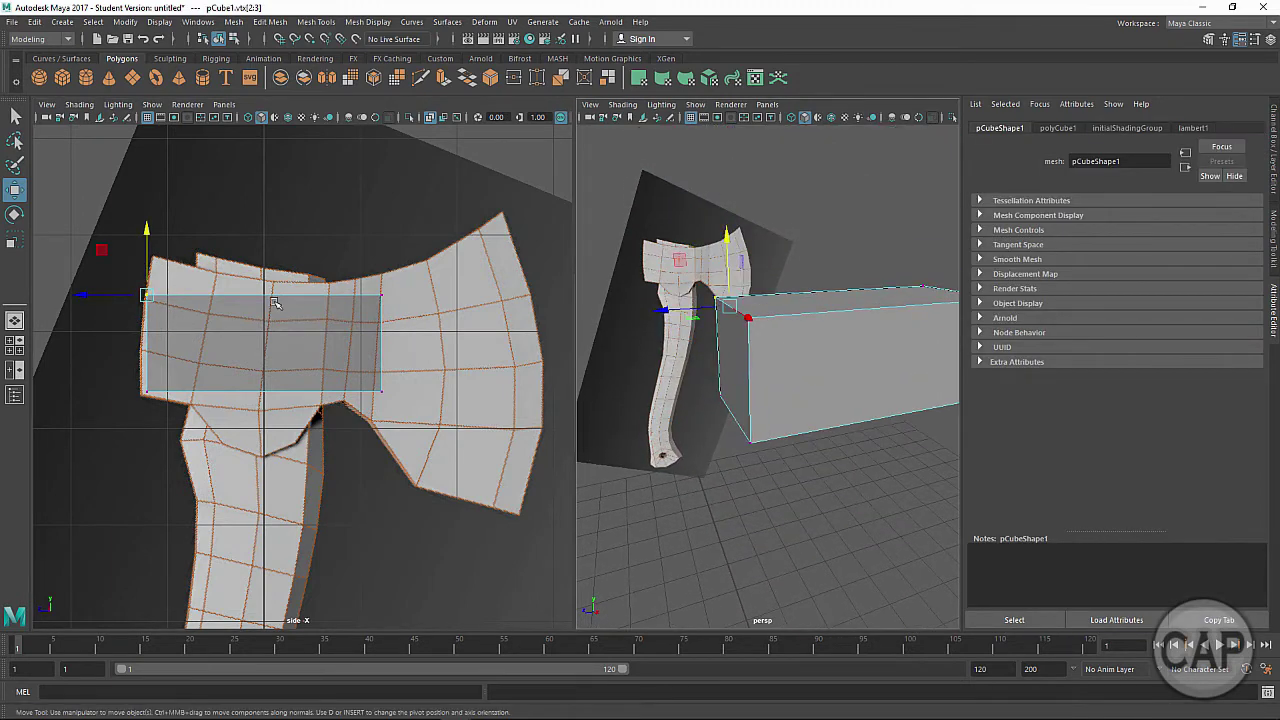
Step: Try moving a single vertex at the cube's lower back corner outward in the side view, and undo that move
{"action": "left_click", "coordinate": [175, 333]}
{"action": "left_click", "coordinate": [153, 298]}
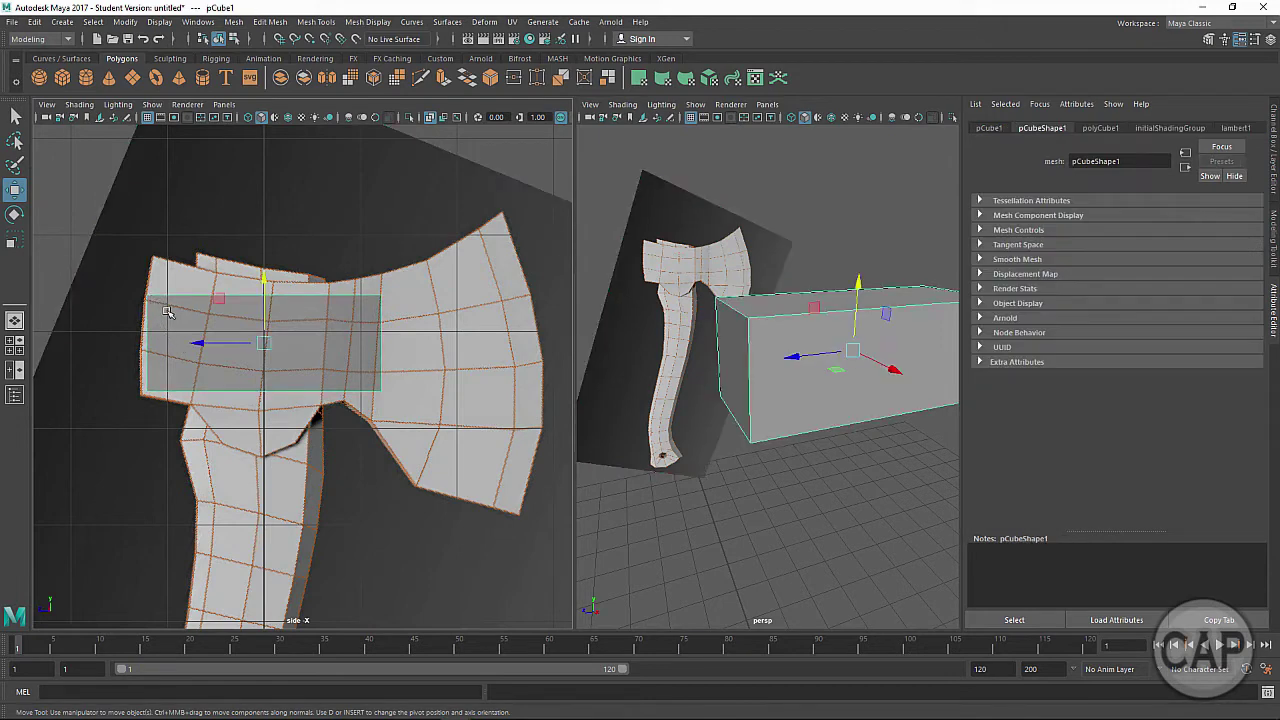
{"action": "right_click_drag", "start_coordinate": [165, 312], "coordinate": [146, 298]}
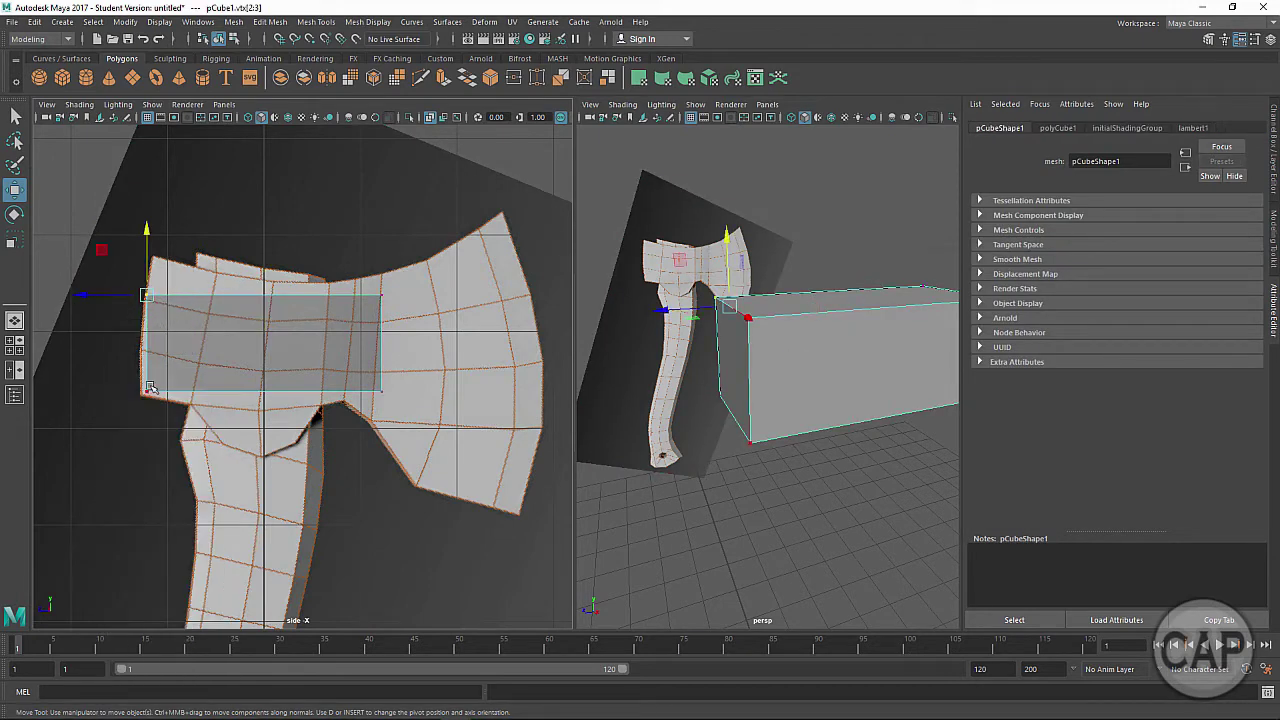
{"action": "left_click_drag", "start_coordinate": [140, 384], "coordinate": [166, 396]}
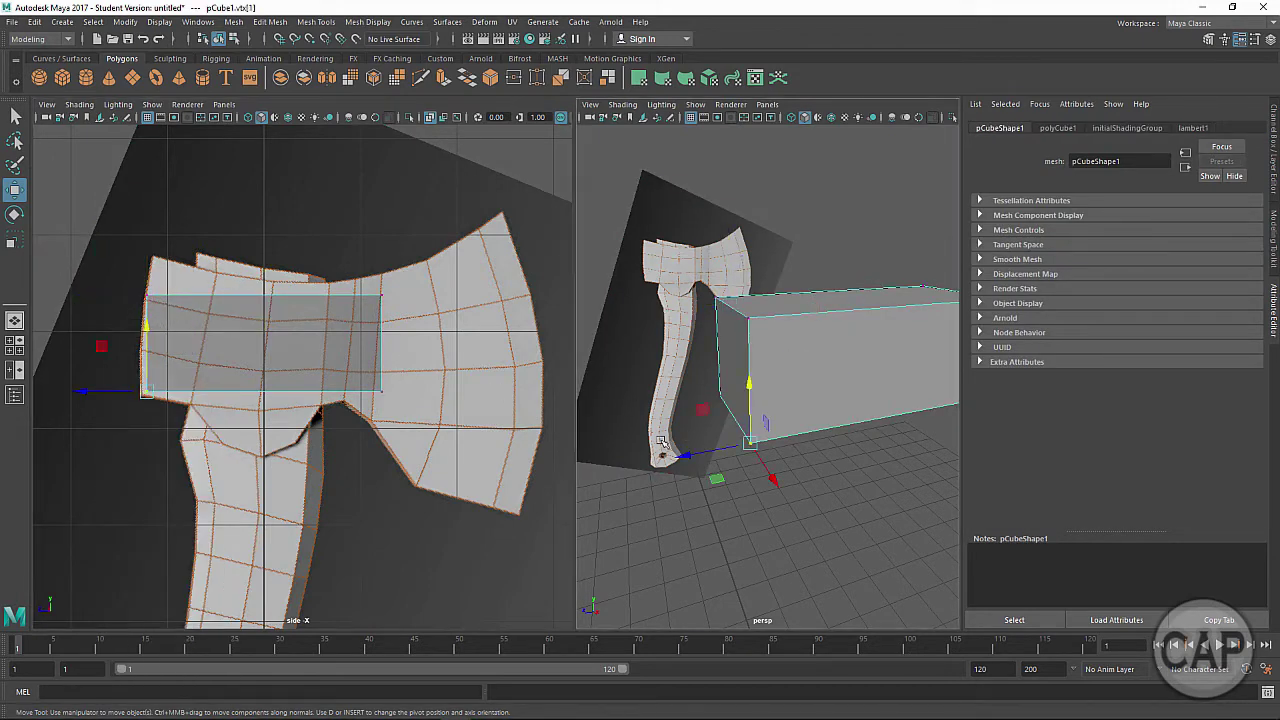
{"action": "left_click_drag", "start_coordinate": [704, 496], "coordinate": [716, 492], "text": "alt"}
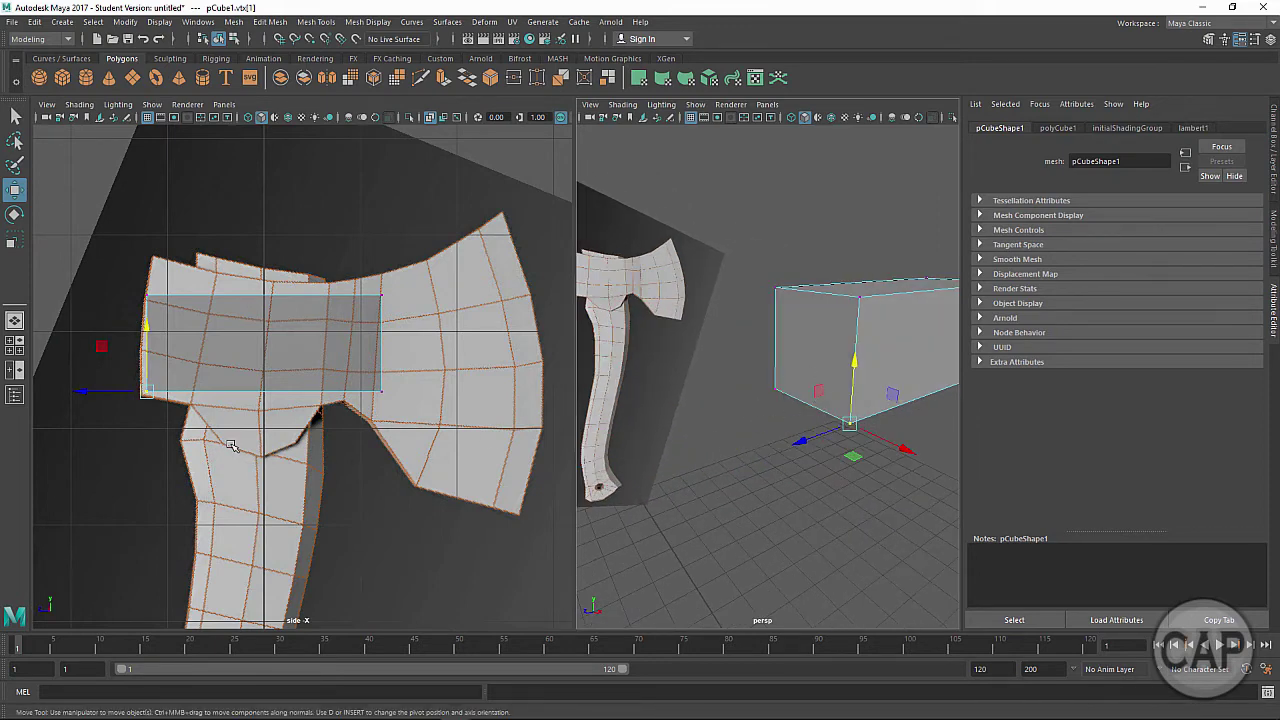
{"action": "mouse_move", "coordinate": [144, 396]}
{"action": "left_mouse_down"}
{"action": "mouse_move", "coordinate": [186, 383]}
{"action": "mouse_move", "coordinate": [135, 399]}
{"action": "left_mouse_up"}
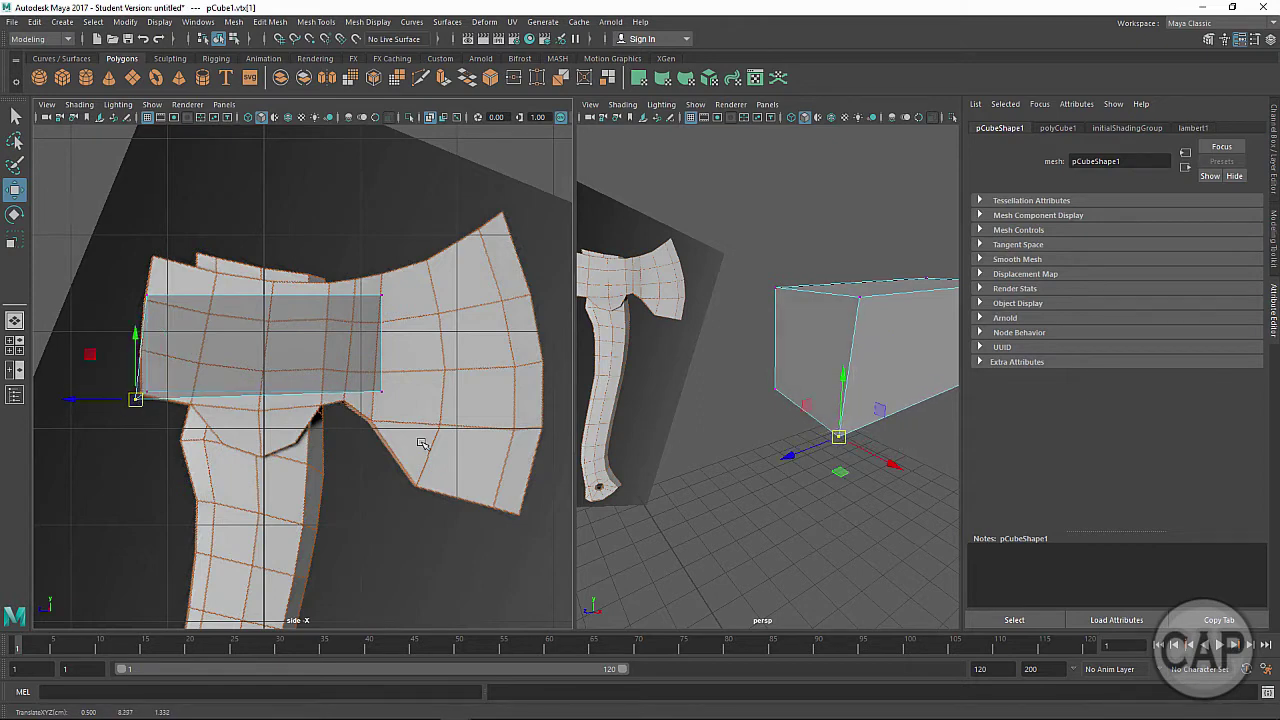
{"action": "left_click_drag", "start_coordinate": [674, 456], "coordinate": [857, 407], "text": "alt"}
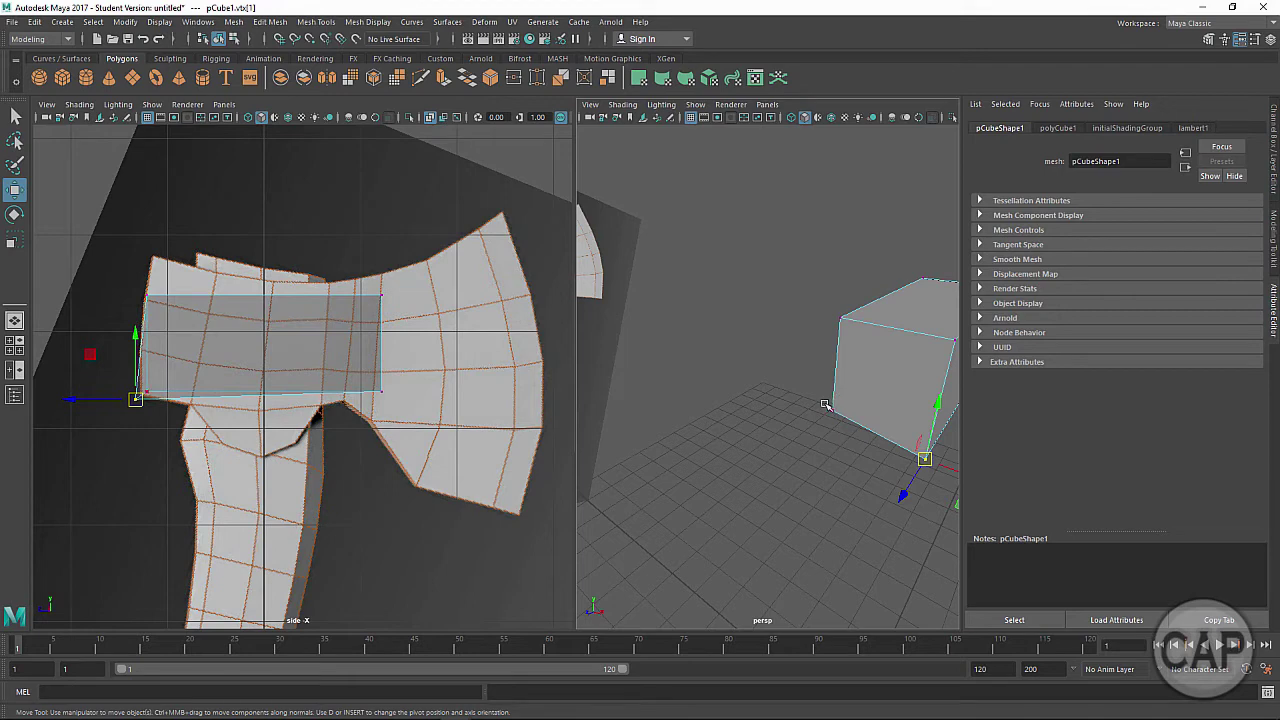
{"action": "key", "text": "ctrl+z"}
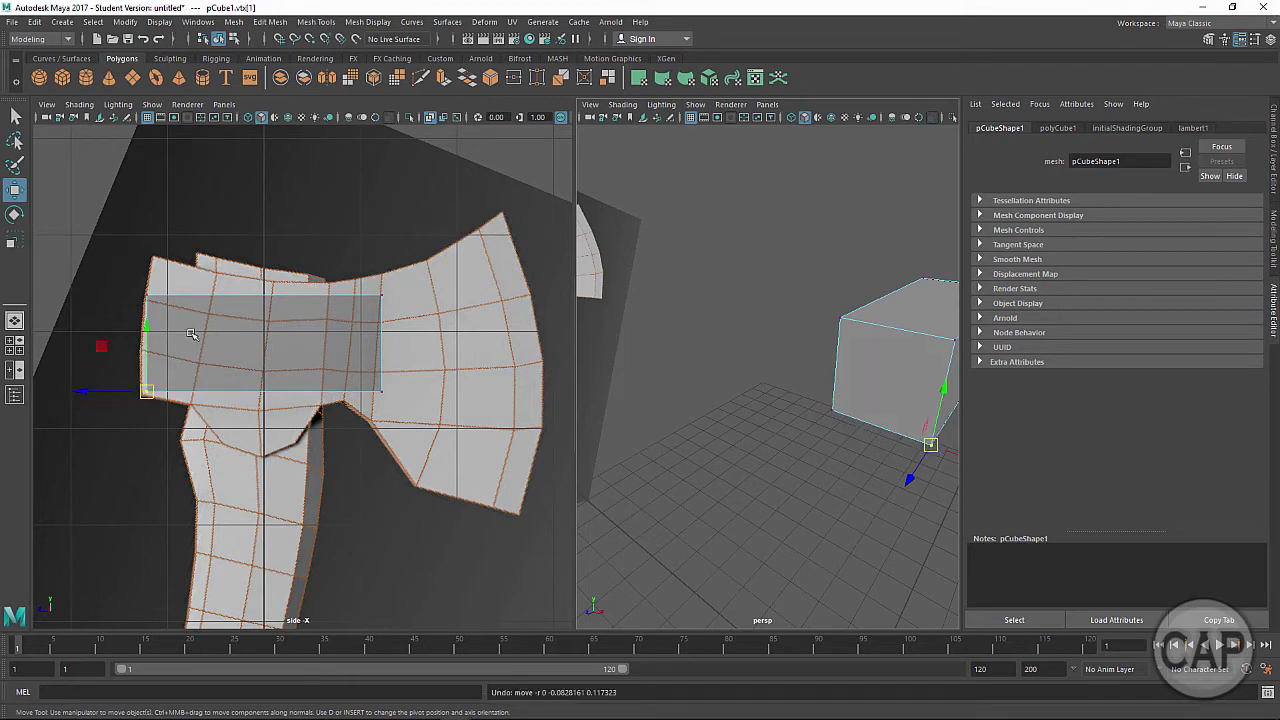
Step: Move the vertex pairs at the cube's upper and lower back corners onto the matching corners of the reference axe head
{"action": "left_click_drag", "start_coordinate": [116, 266], "coordinate": [172, 316]}
{"action": "left_click_drag", "start_coordinate": [693, 408], "coordinate": [770, 390], "text": "alt"}
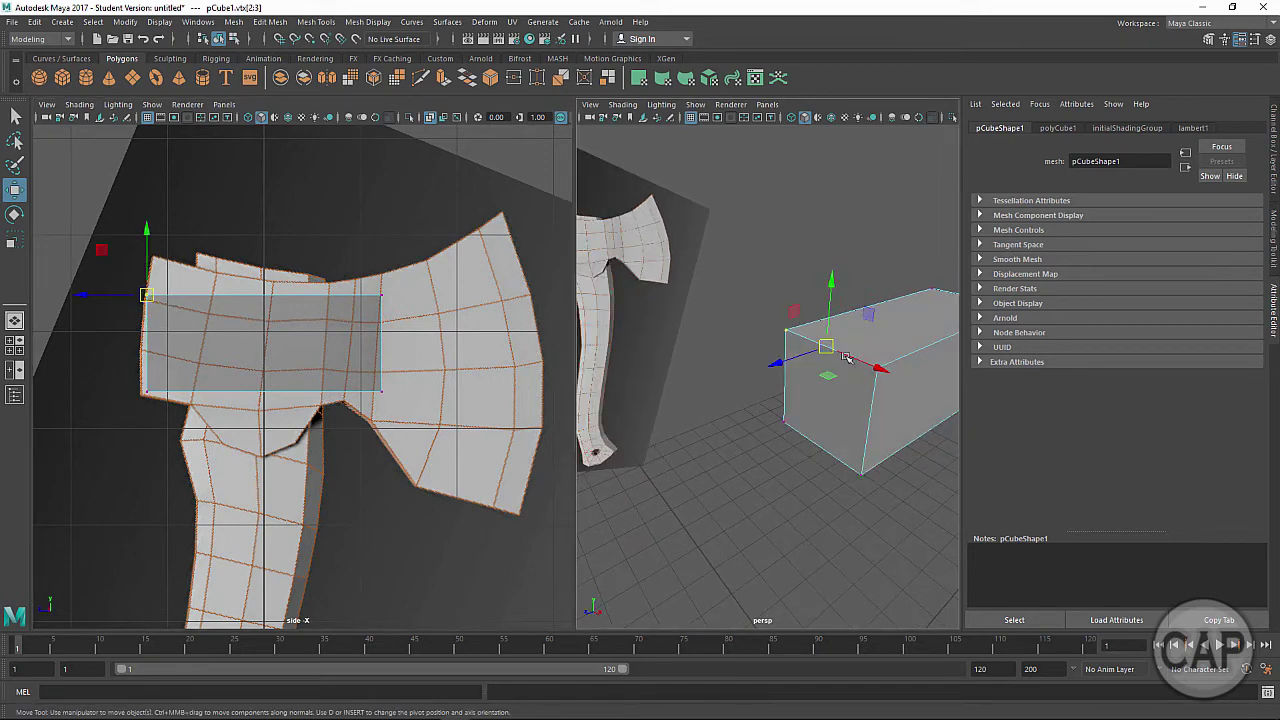
{"action": "left_click_drag", "start_coordinate": [848, 365], "coordinate": [770, 430], "text": "alt"}
{"action": "left_click_drag", "start_coordinate": [148, 295], "coordinate": [149, 256]}
{"action": "left_click_drag", "start_coordinate": [117, 363], "coordinate": [139, 397]}
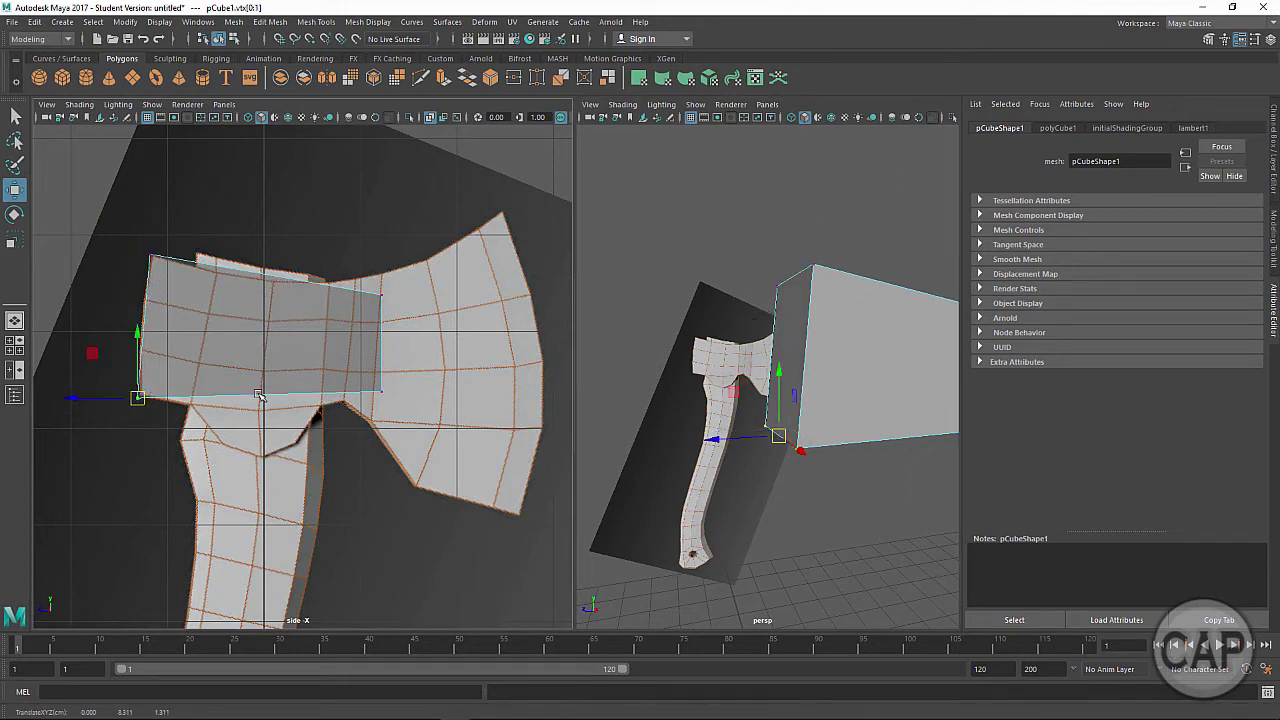
Step: Move the cube's lower and upper front vertex pairs onto the reference line where the head's back section meets the blade
{"action": "left_click_drag", "start_coordinate": [398, 386], "coordinate": [355, 405]}
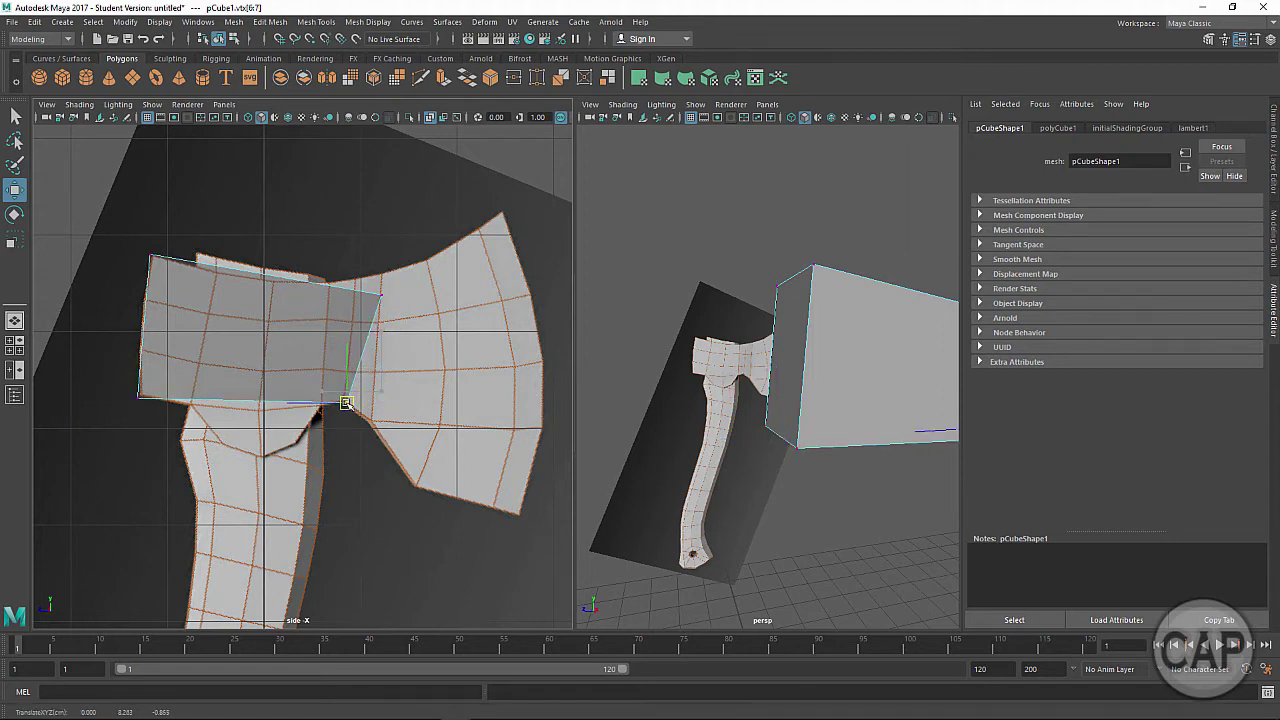
{"action": "left_click_drag", "start_coordinate": [386, 320], "coordinate": [355, 277]}
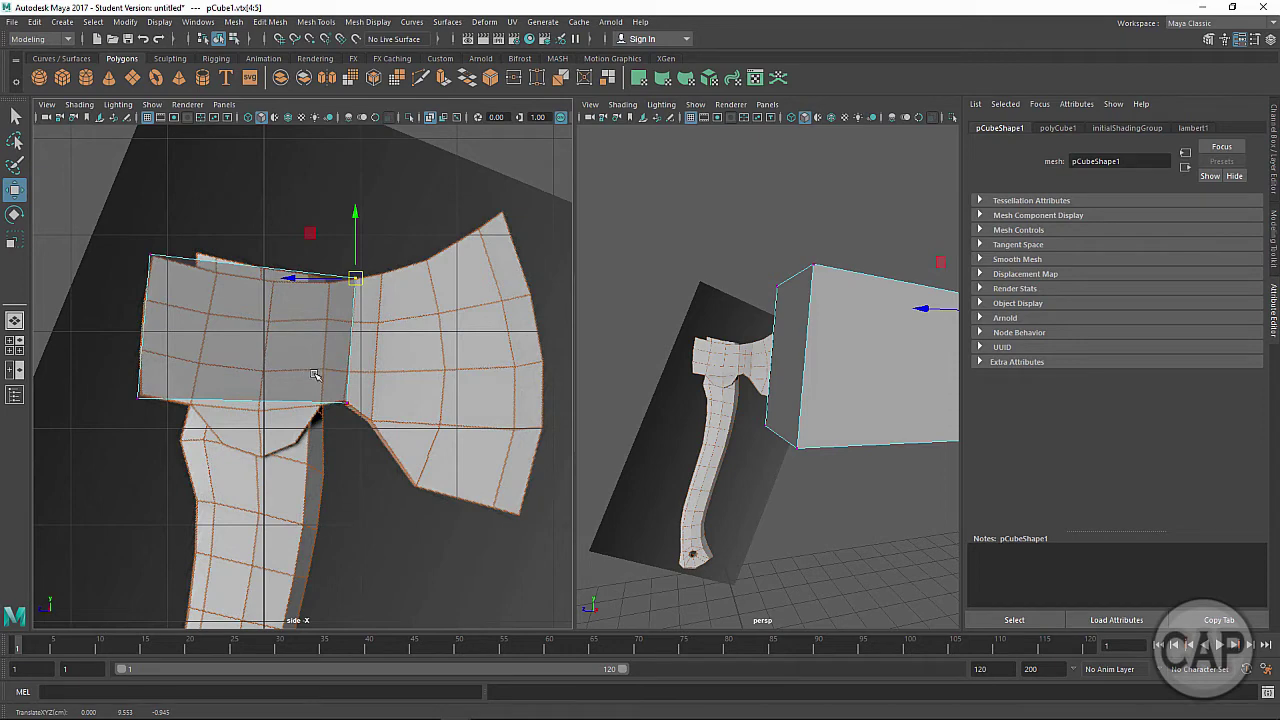
{"action": "left_click_drag", "start_coordinate": [325, 378], "coordinate": [362, 418]}
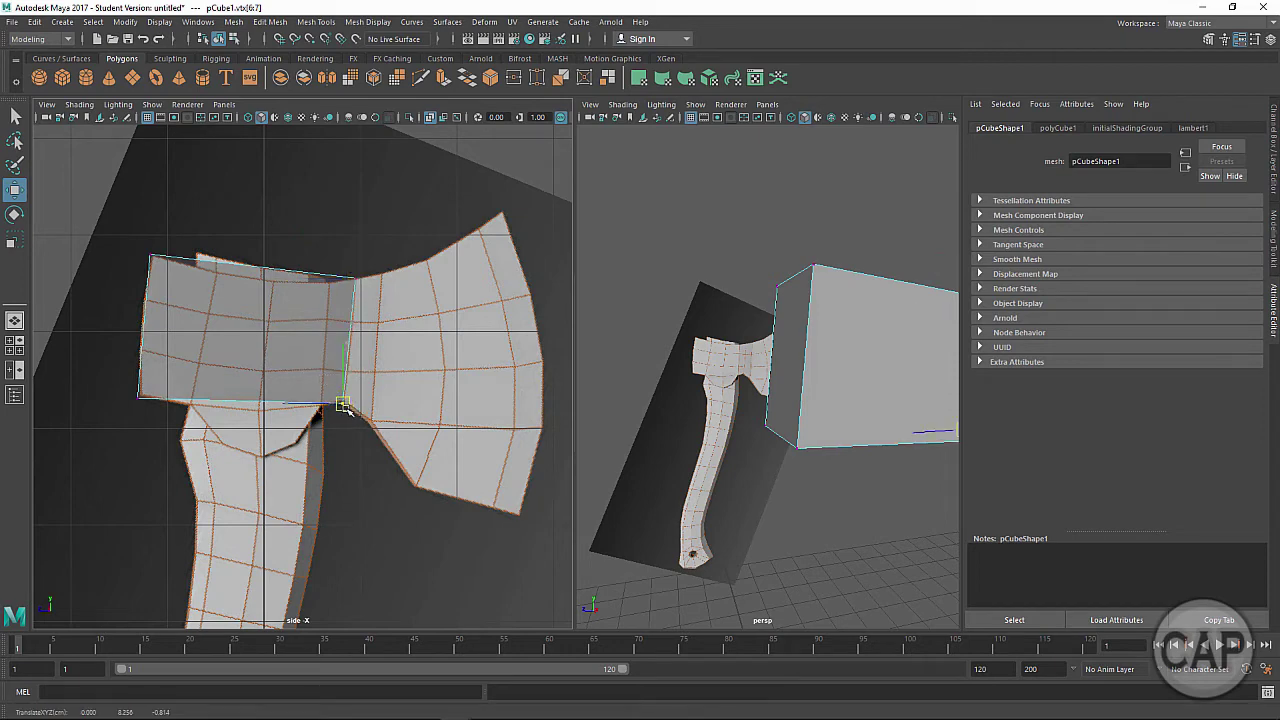
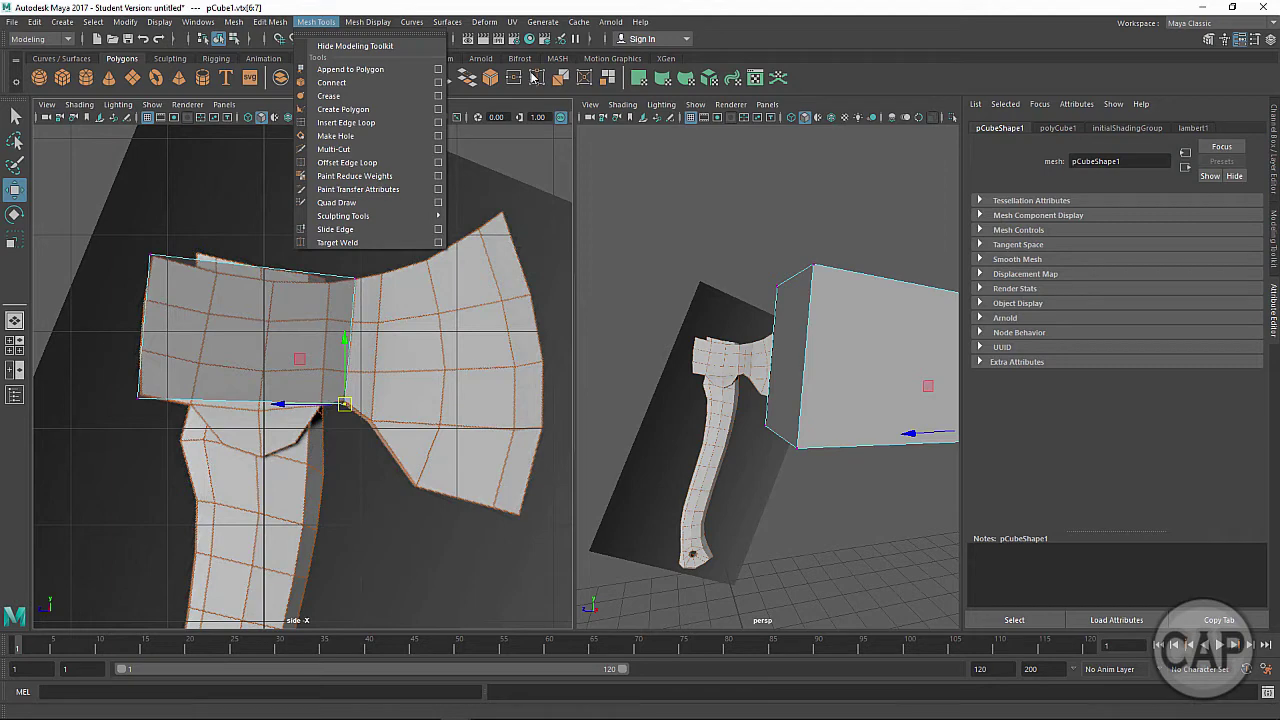
Step: Add an Insert Edge Loop shortcut to the Polygons shelf and insert three vertical edge loops along the reference's wireframe lines
{"action": "left_click", "coordinate": [375, 123], "text": "ctrl+shift"}
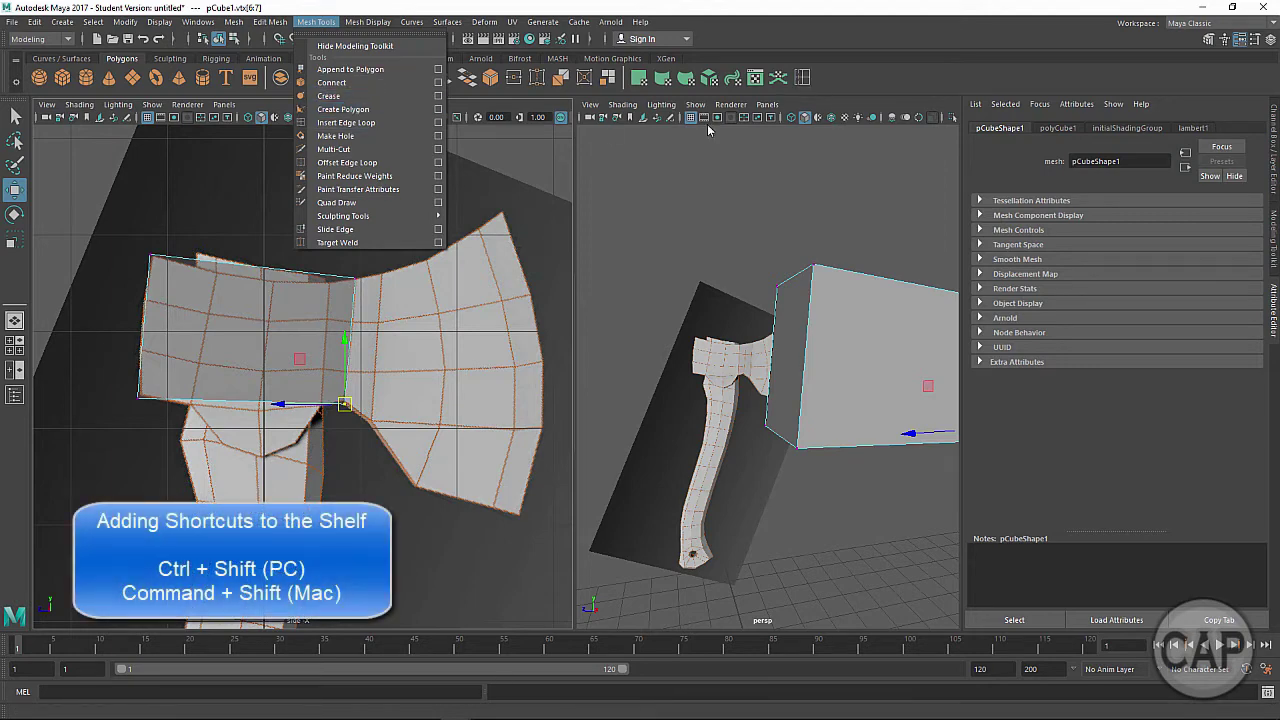
{"action": "left_click", "coordinate": [802, 77]}
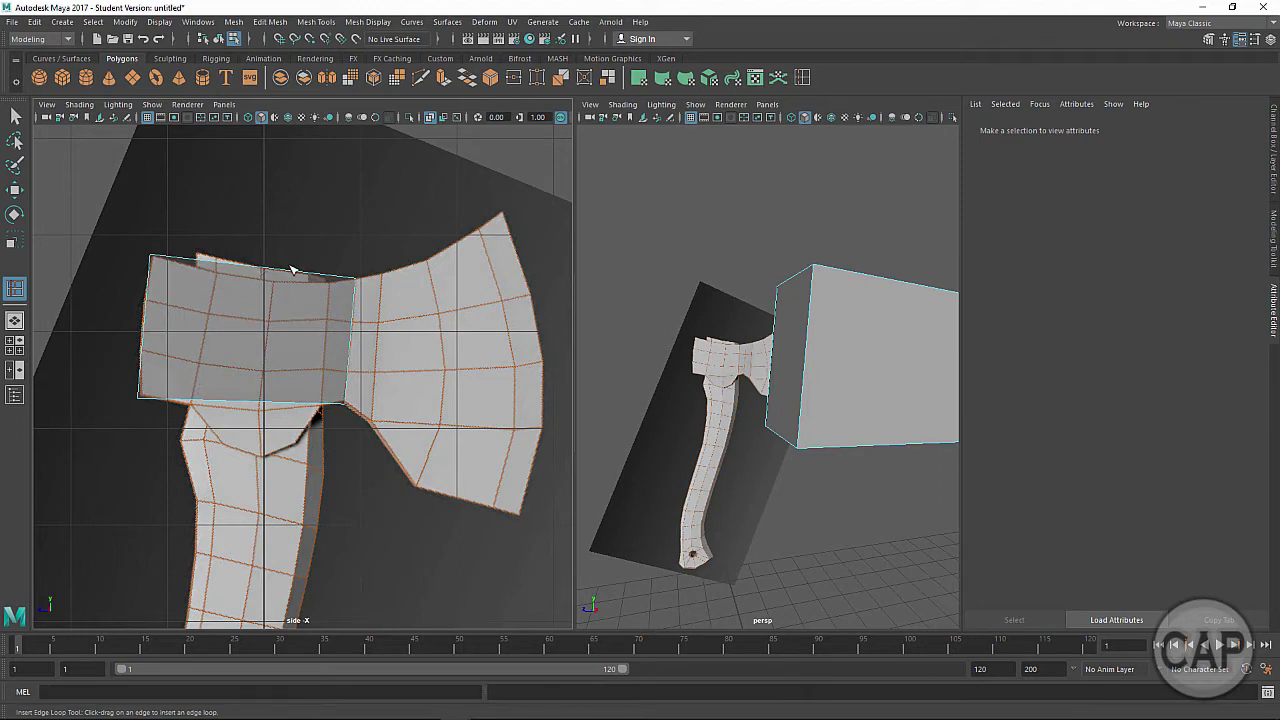
{"action": "left_click", "coordinate": [229, 268]}
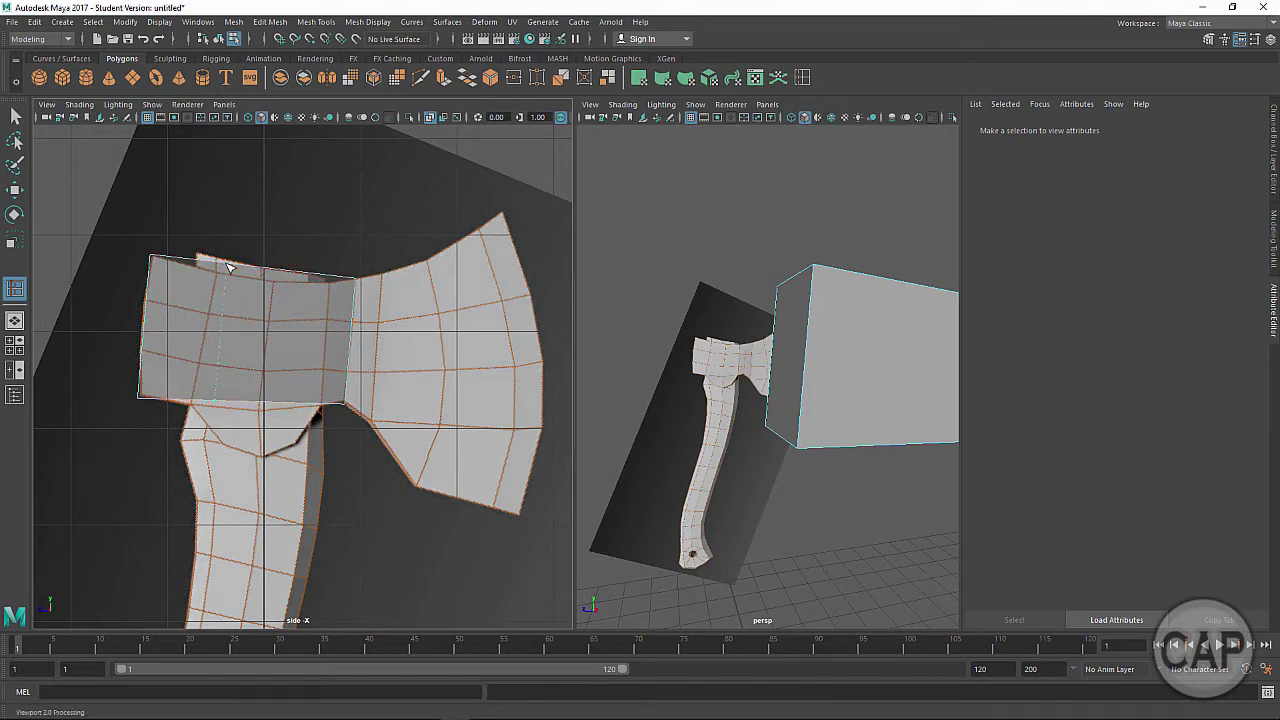
{"action": "left_click_drag", "start_coordinate": [229, 268], "coordinate": [247, 268]}
{"action": "left_click", "coordinate": [208, 263]}
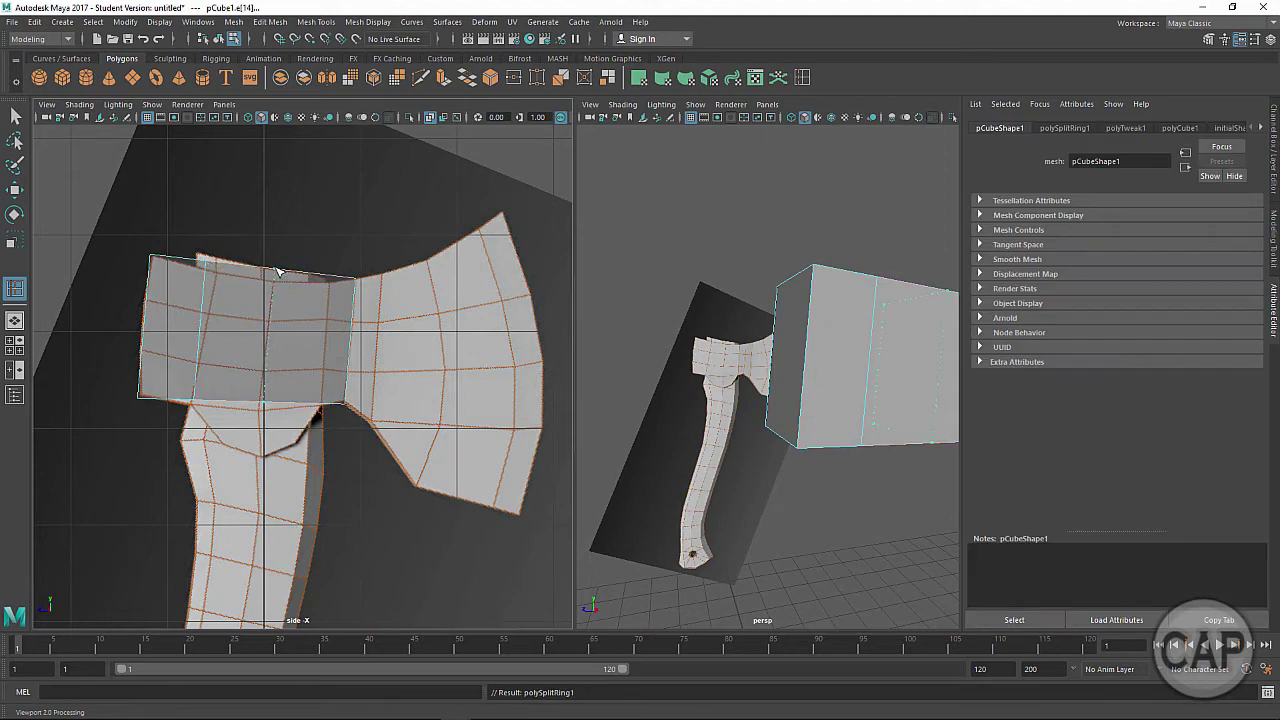
{"action": "left_click", "coordinate": [330, 276]}
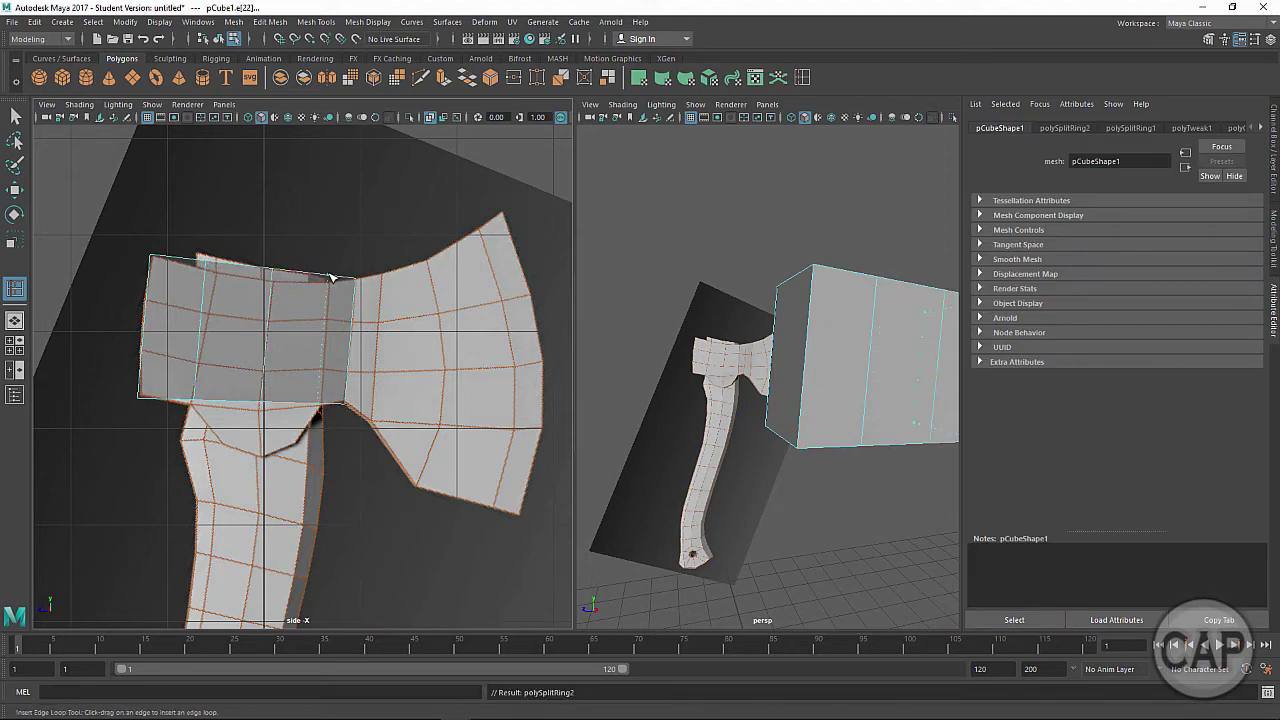
{"action": "left_click", "coordinate": [336, 278]}
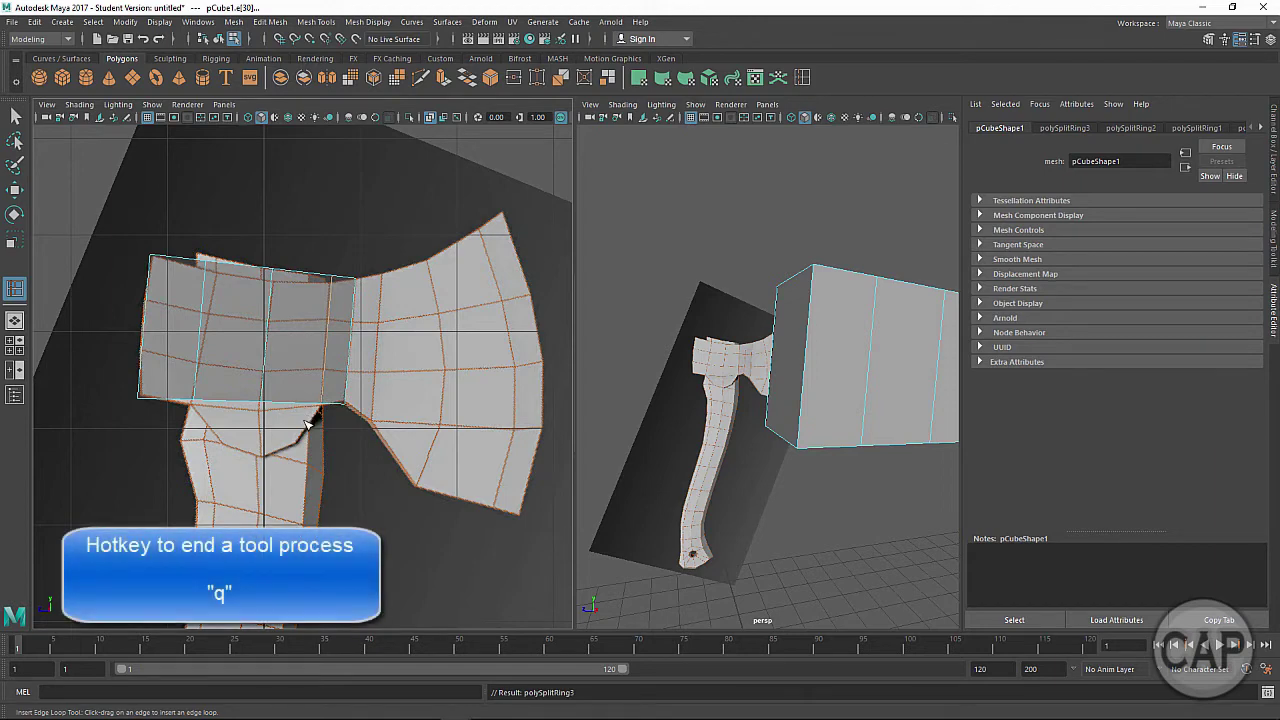
{"action": "key", "text": "q"}
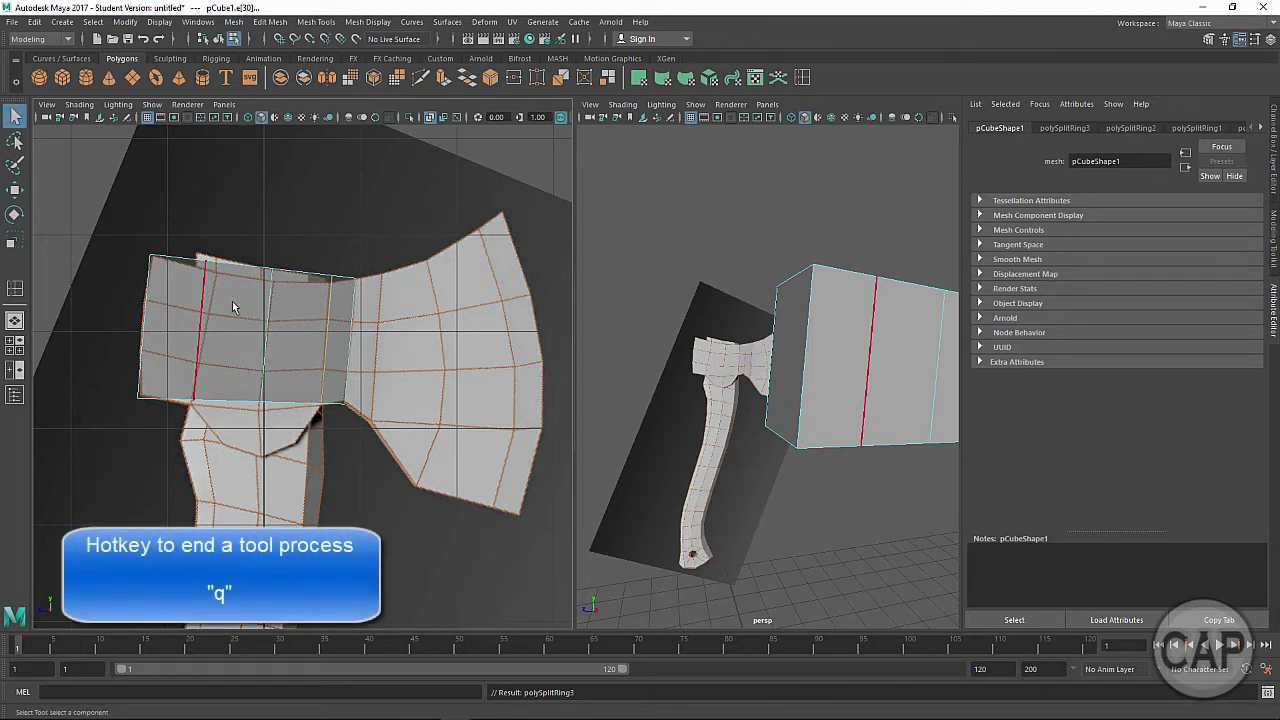
Step: In vertex mode, move the upper vertex pairs of the three edge loops down onto the reference's curved top outline
{"action": "right_click_drag", "start_coordinate": [231, 297], "coordinate": [180, 296]}
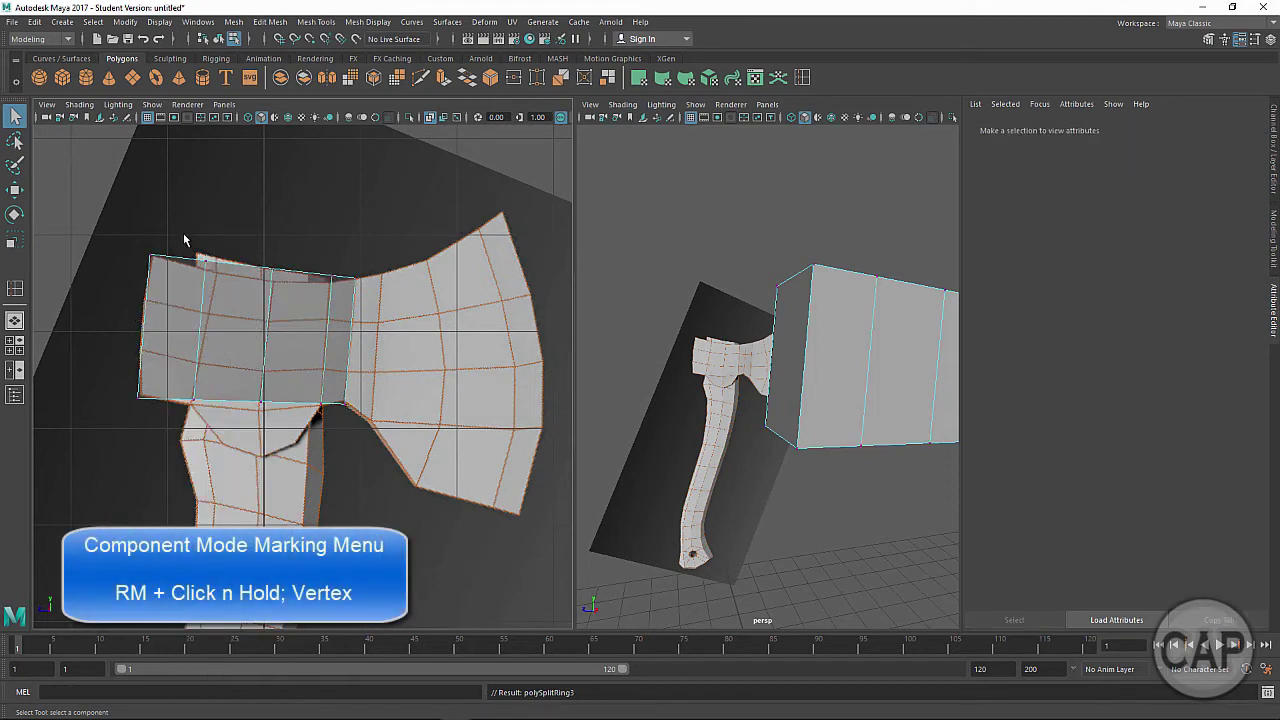
{"action": "left_click_drag", "start_coordinate": [183, 240], "coordinate": [220, 283]}
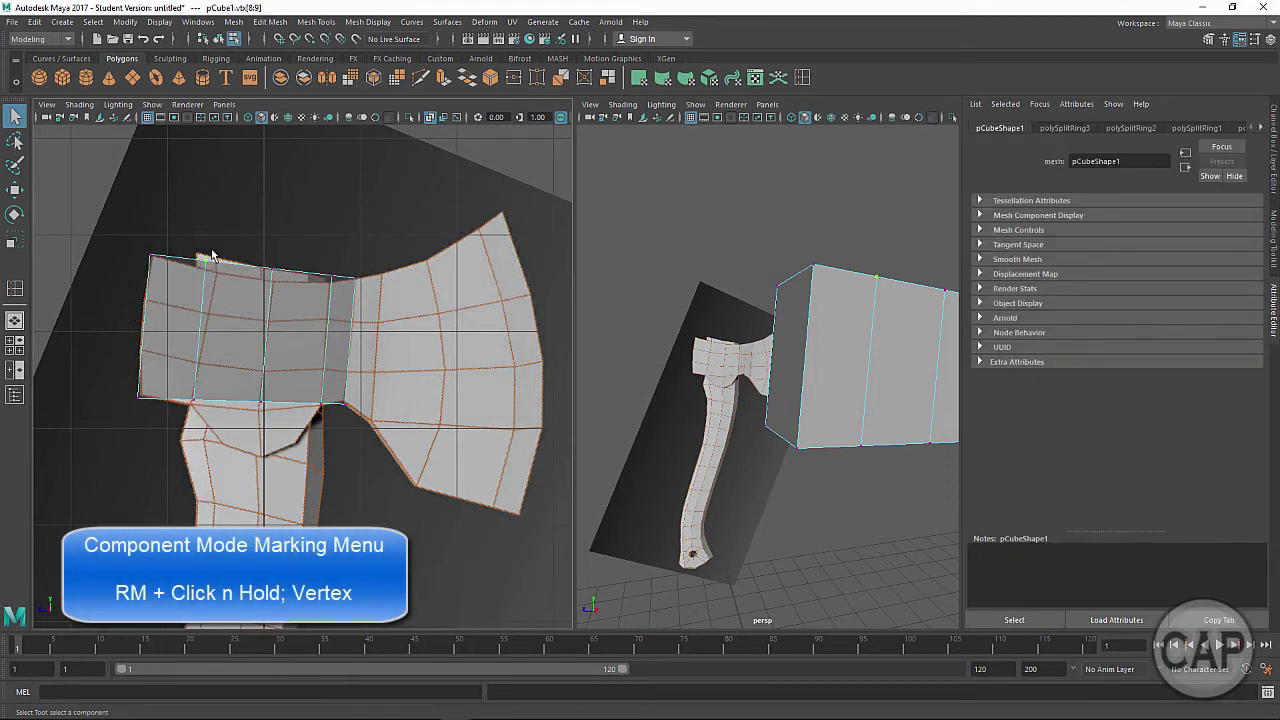
{"action": "left_click_drag", "start_coordinate": [186, 228], "coordinate": [305, 315]}
{"action": "left_click_drag", "start_coordinate": [857, 391], "coordinate": [806, 385], "text": "alt"}
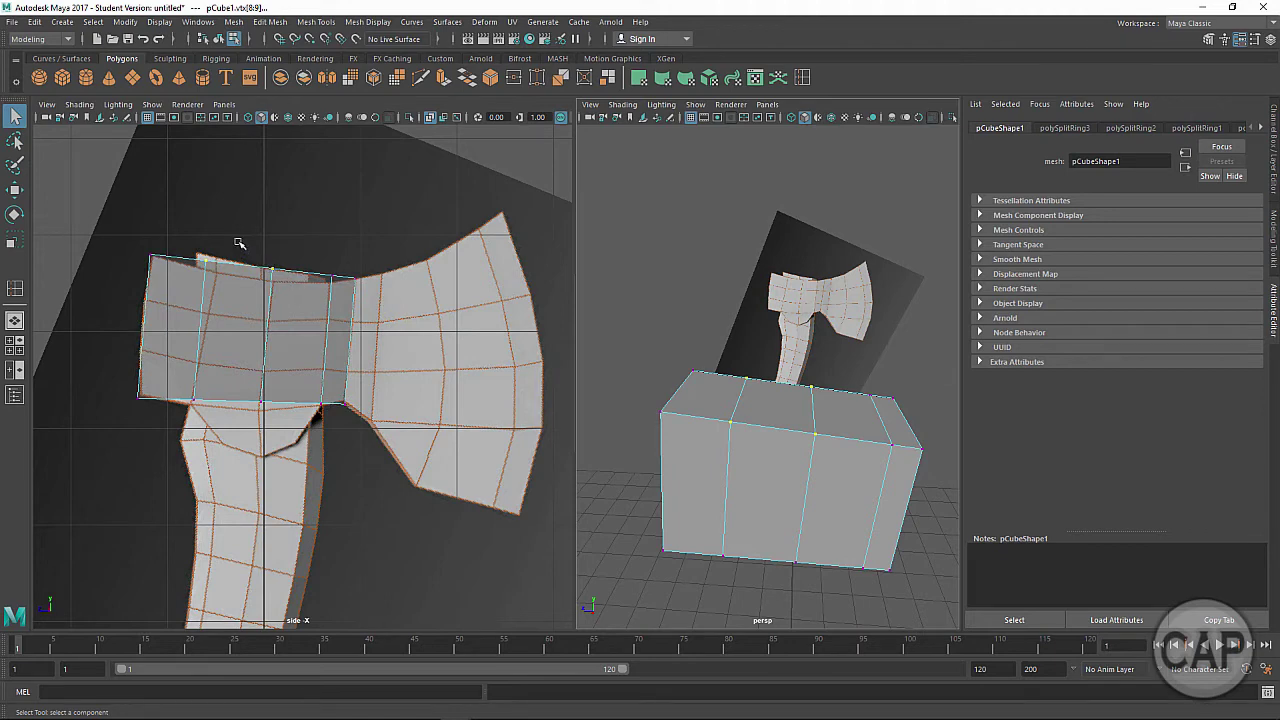
{"action": "key", "text": "w"}
{"action": "left_click_drag", "start_coordinate": [240, 224], "coordinate": [348, 300]}
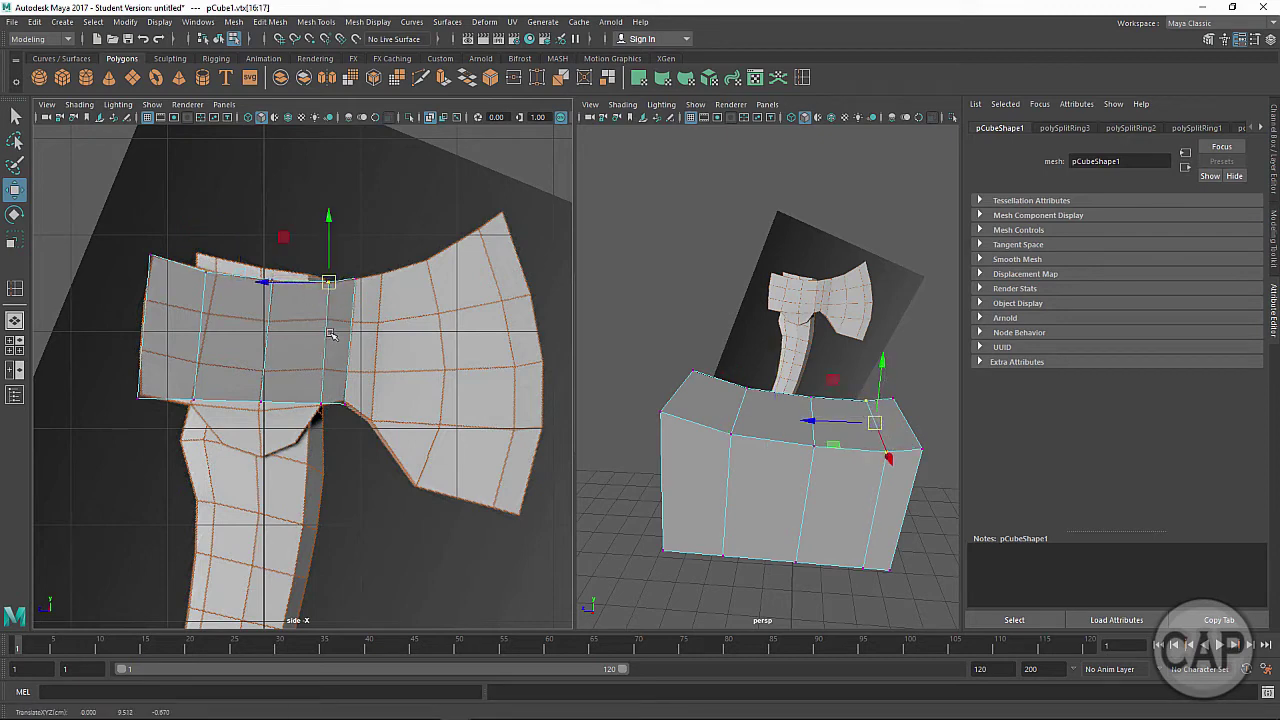
Step: Move the lower vertex pairs of the middle loop, back loop and front corner onto the reference's bottom outline
{"action": "left_click_drag", "start_coordinate": [229, 369], "coordinate": [259, 410]}
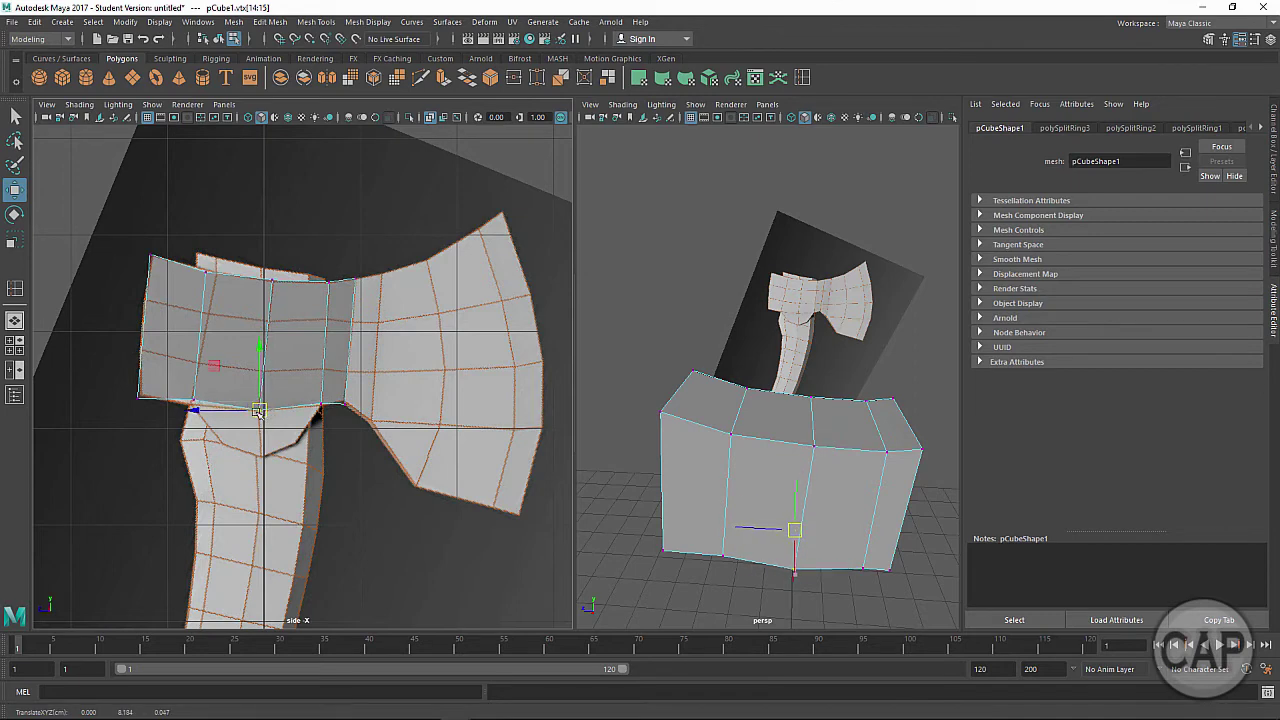
{"action": "left_click_drag", "start_coordinate": [182, 370], "coordinate": [212, 431]}
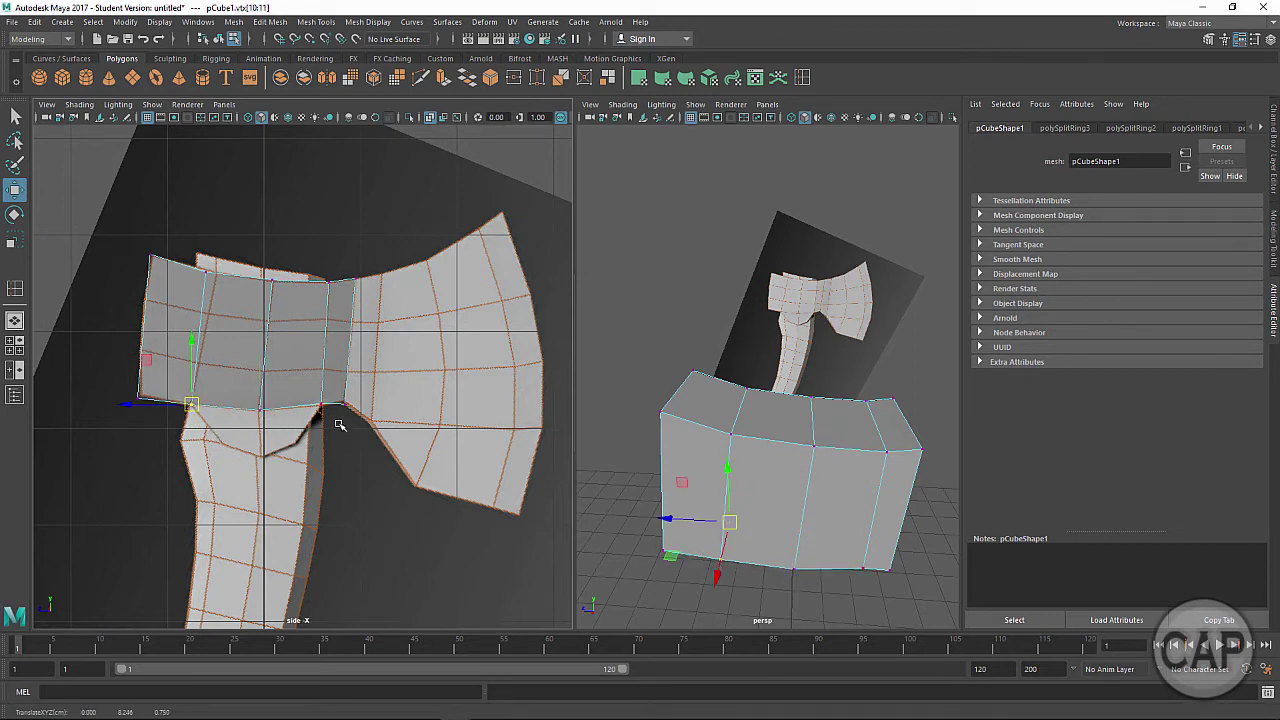
{"action": "mouse_move", "coordinate": [338, 382]}
{"action": "left_mouse_down"}
{"action": "mouse_move", "coordinate": [366, 420]}
{"action": "mouse_move", "coordinate": [348, 405]}
{"action": "left_mouse_up"}
Step: Fine-tune the lower vertex pairs of the loop nearest the blade and the middle loop against the reference in close-up
{"action": "scroll", "coordinate": [408, 474], "scroll_direction": "up", "scroll_amount": 5}
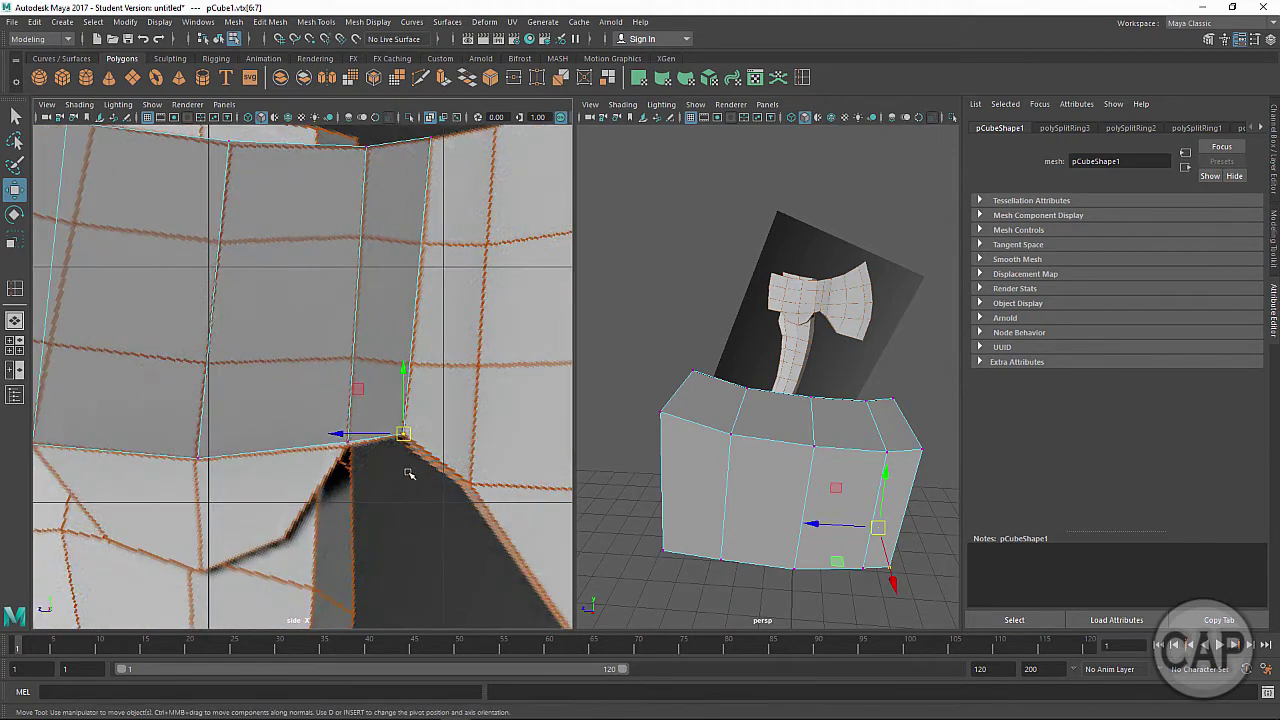
{"action": "middle_click_drag", "start_coordinate": [408, 474], "coordinate": [431, 501], "text": "alt"}
{"action": "left_click_drag", "start_coordinate": [339, 429], "coordinate": [371, 471]}
{"action": "middle_click_drag", "start_coordinate": [282, 373], "coordinate": [380, 398], "text": "alt"}
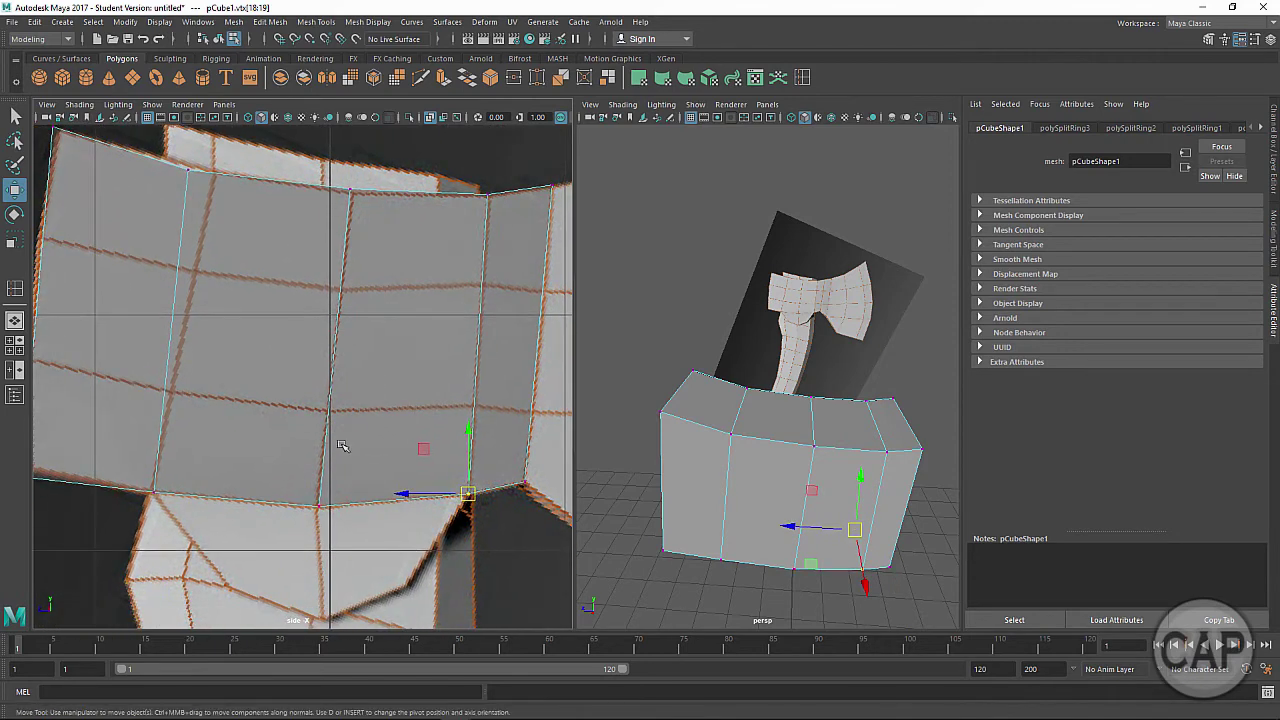
{"action": "left_click_drag", "start_coordinate": [295, 476], "coordinate": [342, 552]}
{"action": "left_click_drag", "start_coordinate": [321, 509], "coordinate": [319, 508]}
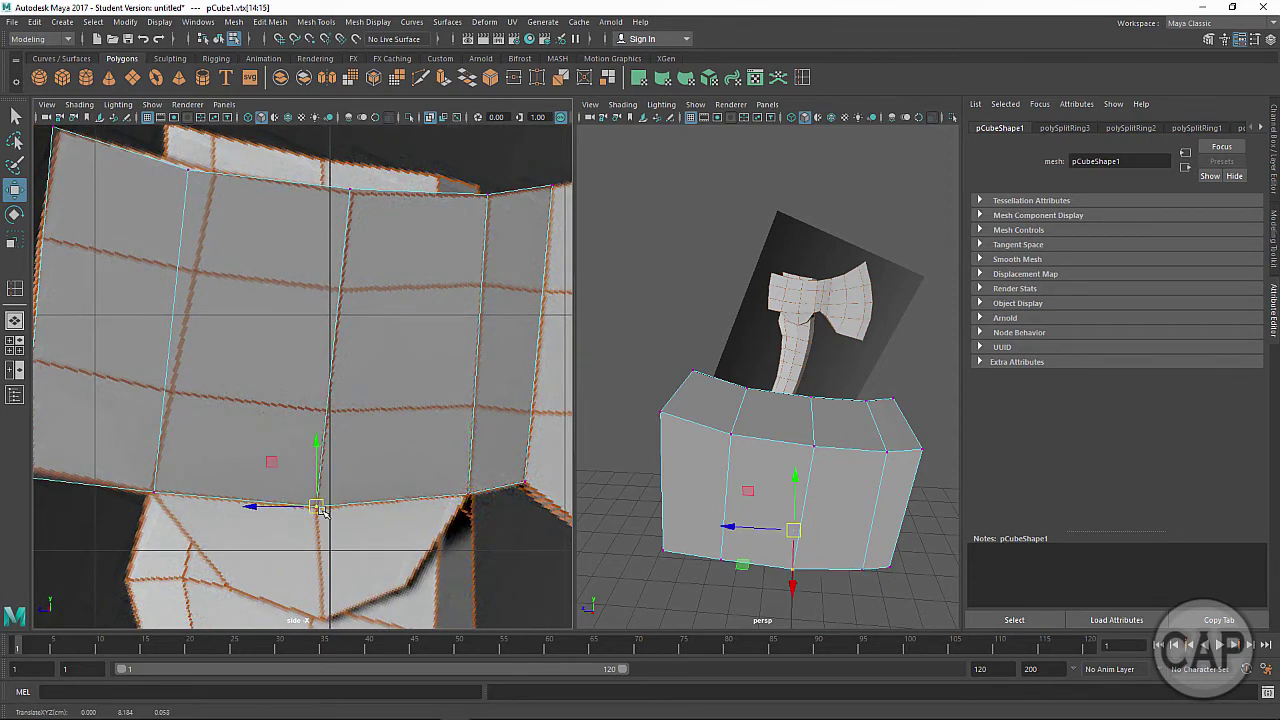
Step: Fine-tune the upper vertex pair of the back edge loop to sit on the reference's top outline
{"action": "middle_click_drag", "start_coordinate": [247, 443], "coordinate": [269, 533], "text": "alt"}
{"action": "left_click_drag", "start_coordinate": [167, 225], "coordinate": [240, 268]}
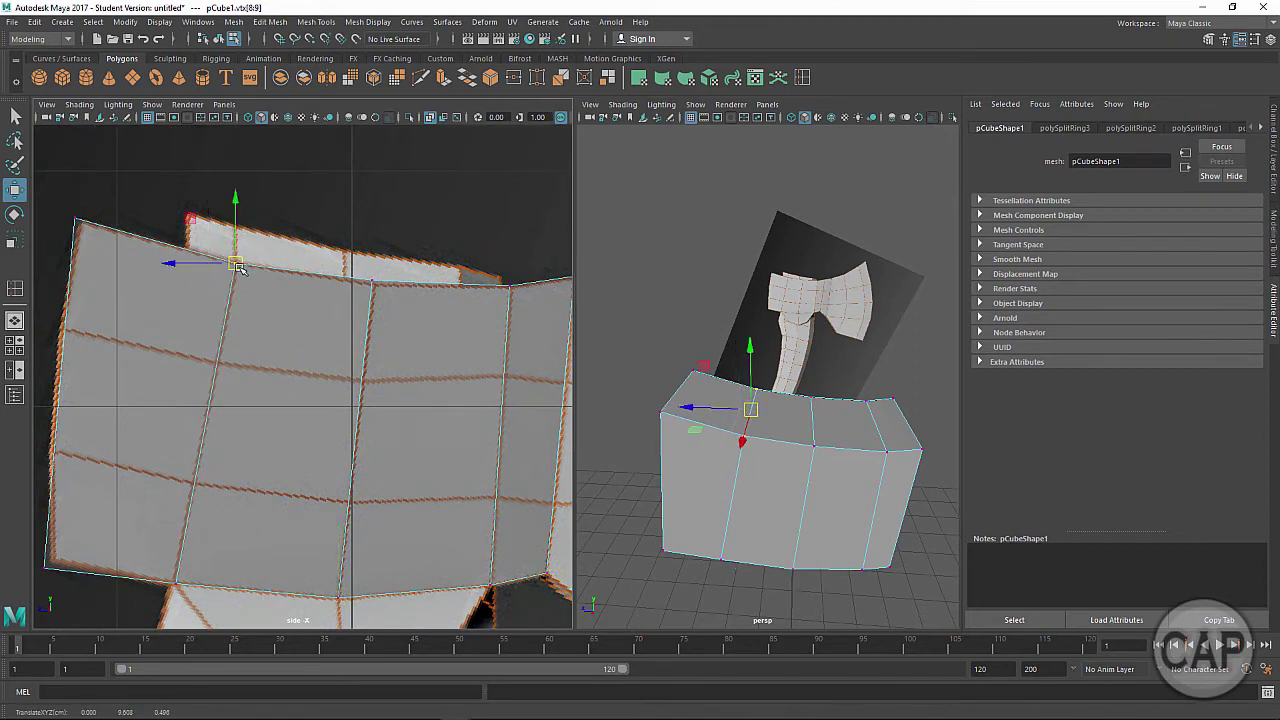
{"action": "middle_click_drag", "start_coordinate": [316, 393], "coordinate": [425, 320], "text": "alt"}
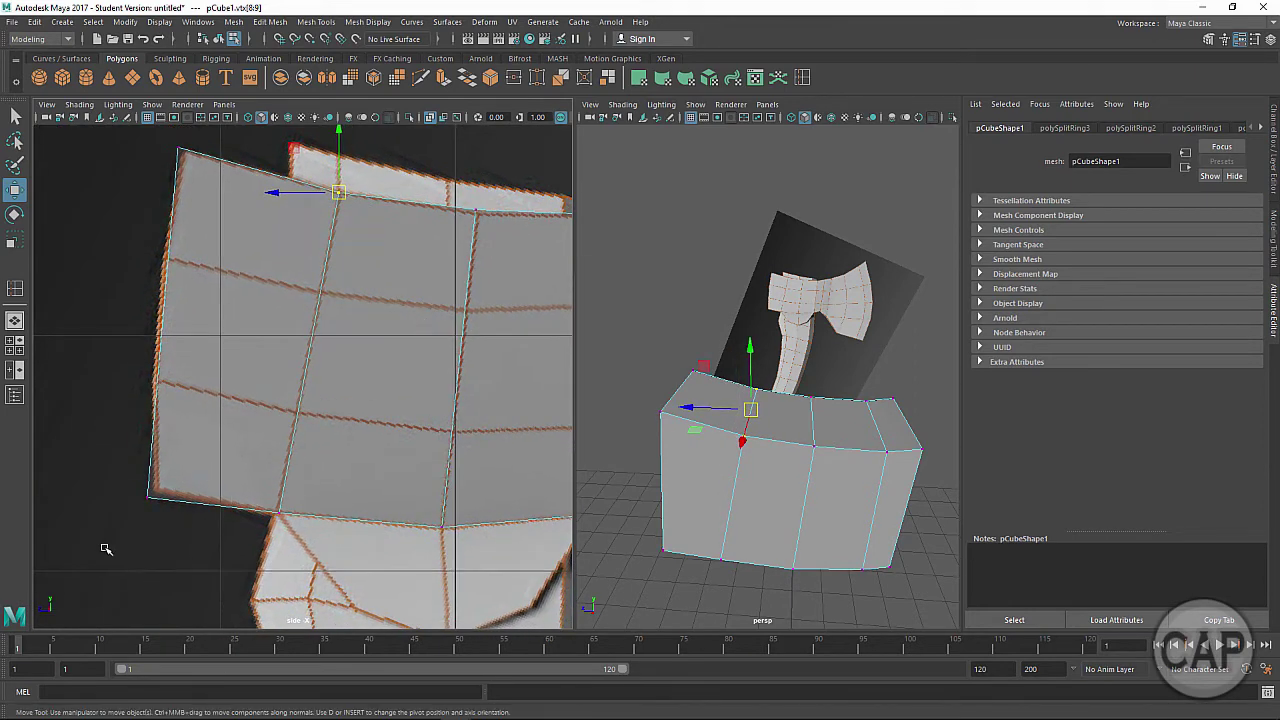
Step: Move the lower back corner vertex pair of the mesh onto the reference's bottom outline
{"action": "left_click_drag", "start_coordinate": [194, 451], "coordinate": [169, 490]}
{"action": "middle_click_drag", "start_coordinate": [340, 418], "coordinate": [178, 419], "text": "alt"}
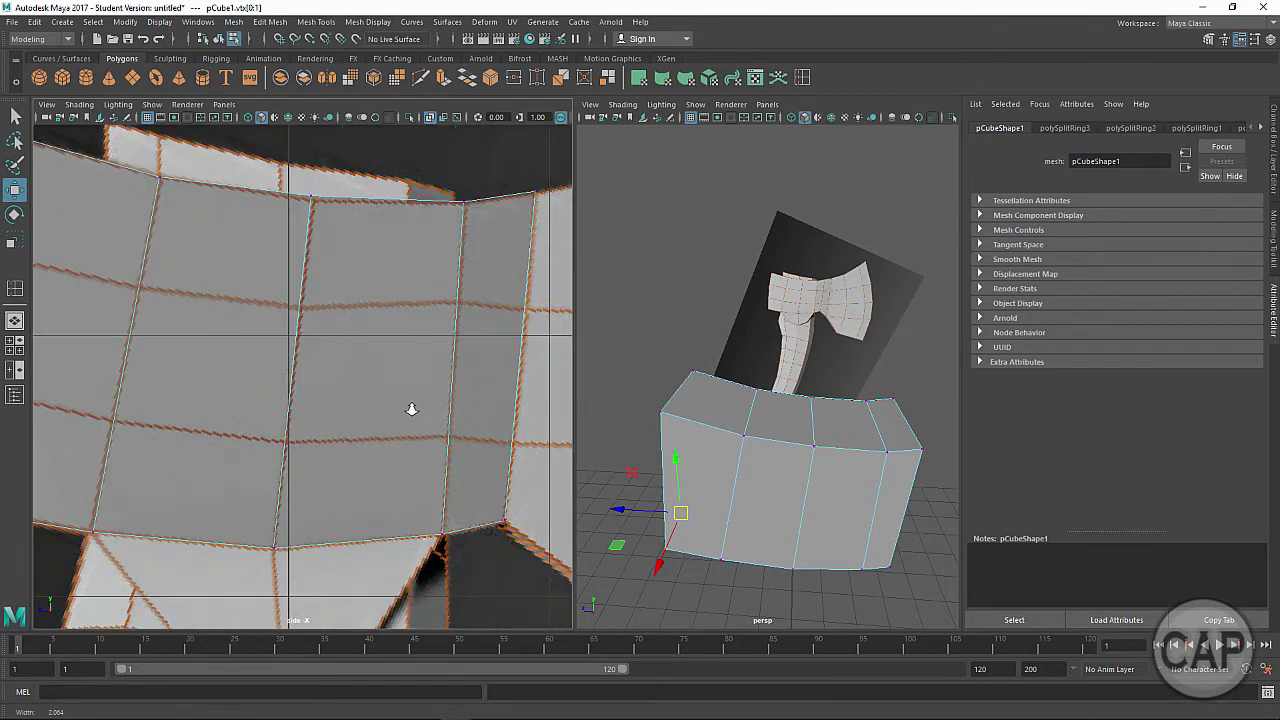
{"action": "right_click_drag", "start_coordinate": [411, 409], "coordinate": [336, 407], "text": "alt"}
{"action": "middle_click_drag", "start_coordinate": [336, 406], "coordinate": [390, 412], "text": "alt"}
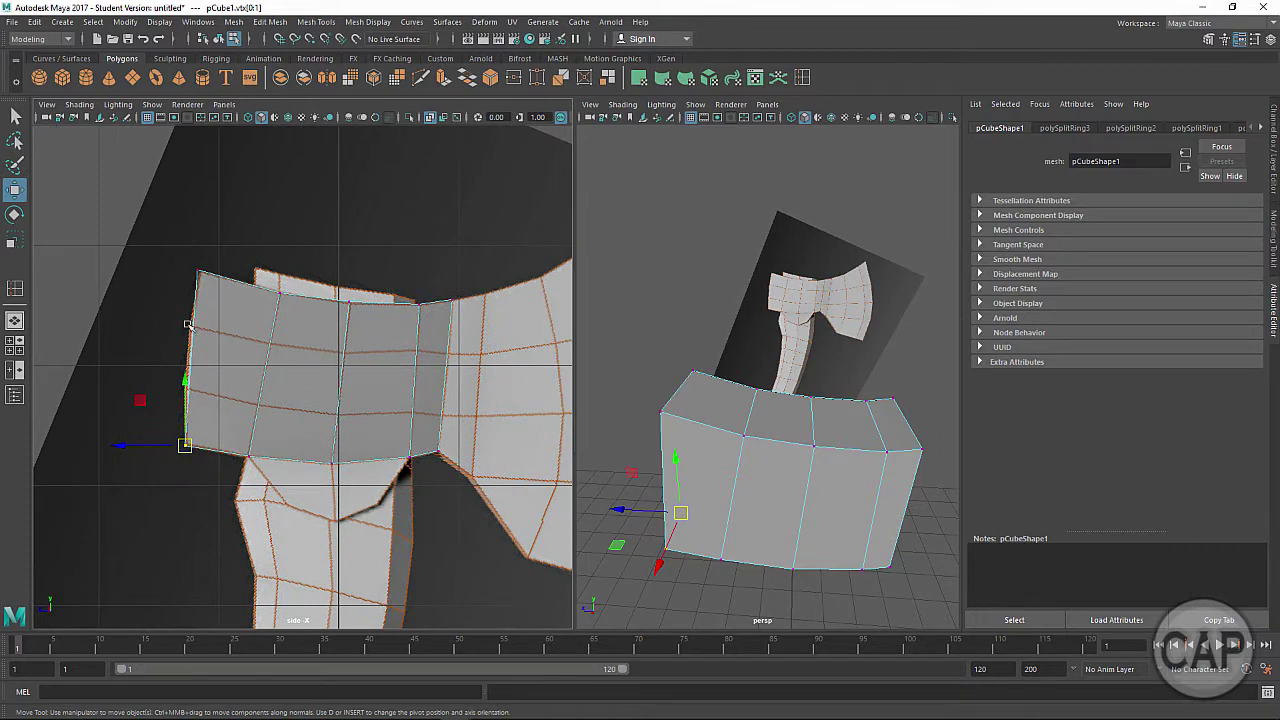
{"action": "middle_click_drag", "start_coordinate": [223, 366], "coordinate": [275, 375], "text": "alt"}
{"action": "right_click_drag", "start_coordinate": [360, 384], "coordinate": [485, 388], "text": "alt"}
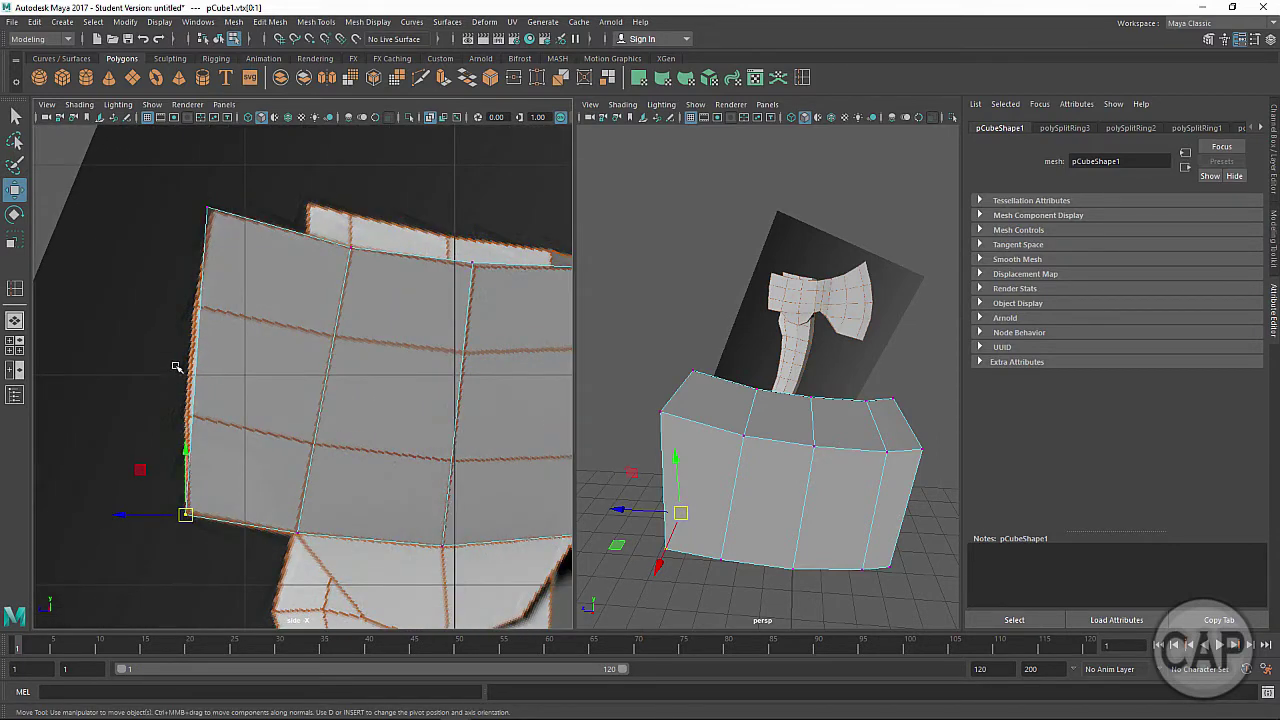
{"action": "middle_click_drag", "start_coordinate": [461, 380], "coordinate": [309, 357], "text": "alt"}
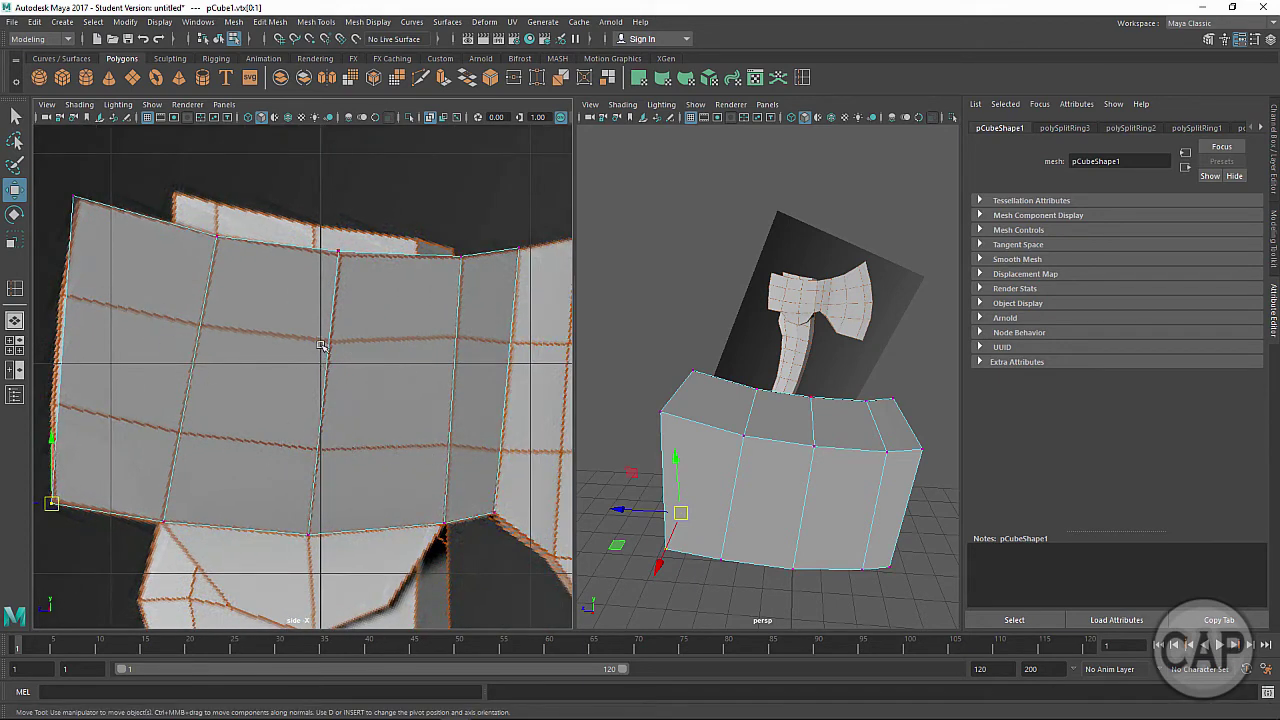
{"action": "right_click_drag", "start_coordinate": [422, 382], "coordinate": [374, 373], "text": "alt"}
{"action": "scroll", "coordinate": [378, 370], "scroll_direction": "up", "scroll_amount": 2}
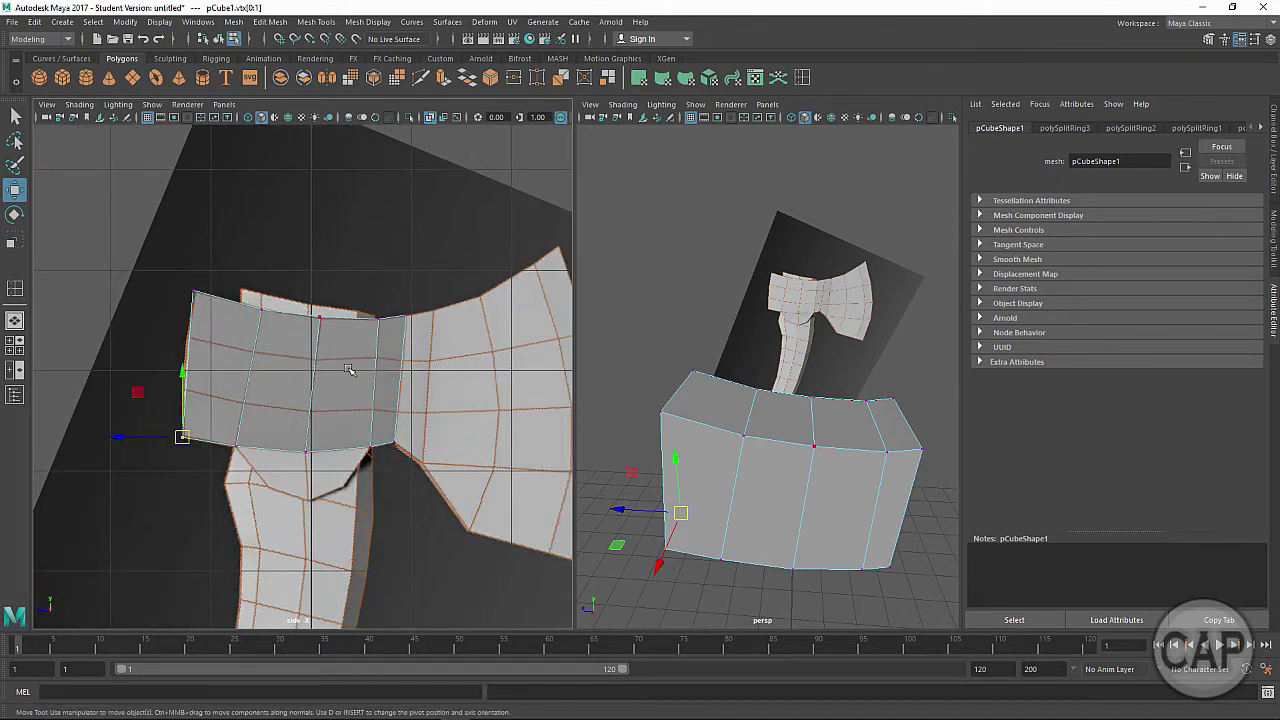
Step: Insert two edge loops along the length of the block, following the two horizontal lines of the reference wireframe
{"action": "left_click", "coordinate": [802, 79]}
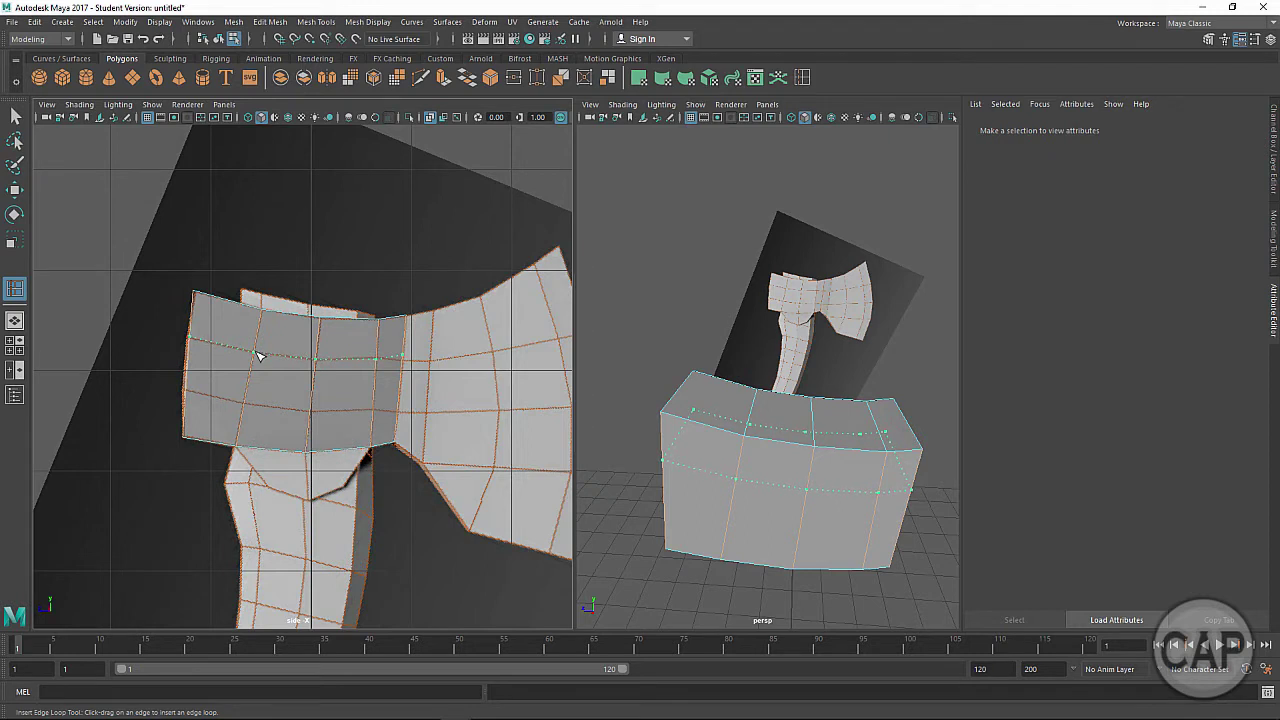
{"action": "left_click_drag", "start_coordinate": [258, 355], "coordinate": [258, 405]}
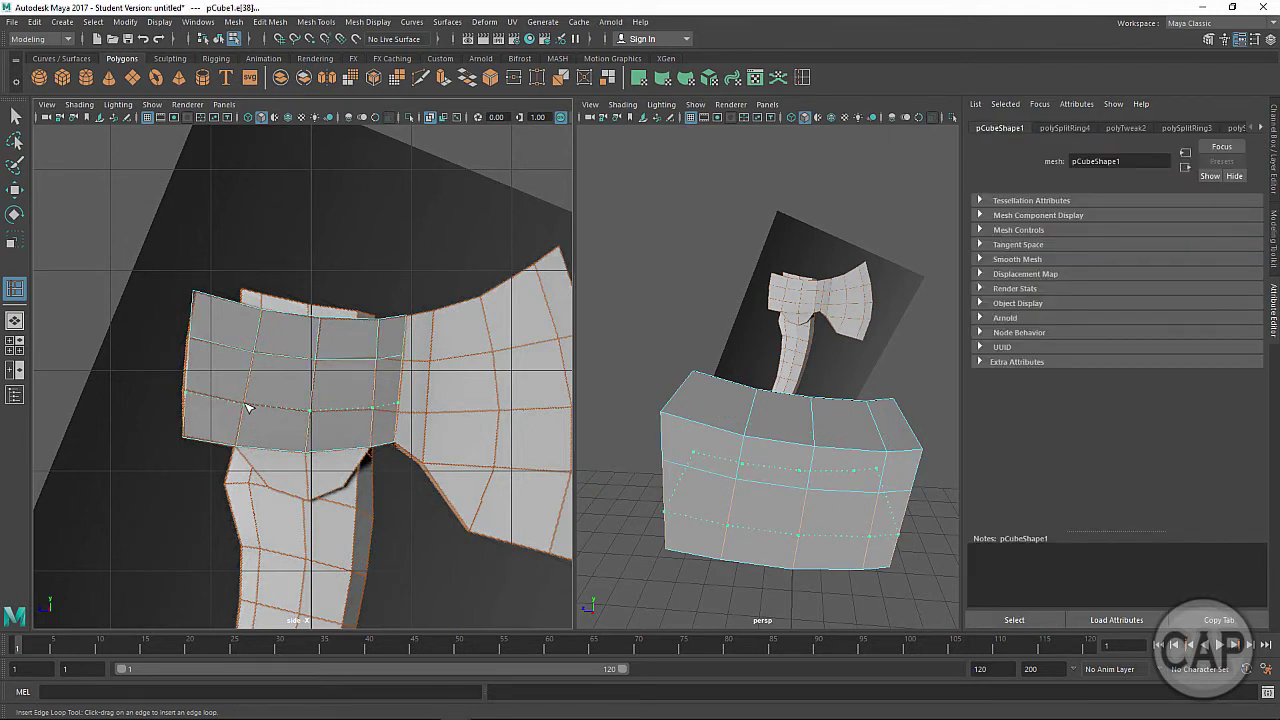
{"action": "left_click", "coordinate": [249, 408]}
{"action": "scroll", "coordinate": [209, 403], "scroll_direction": "up", "scroll_amount": 3}
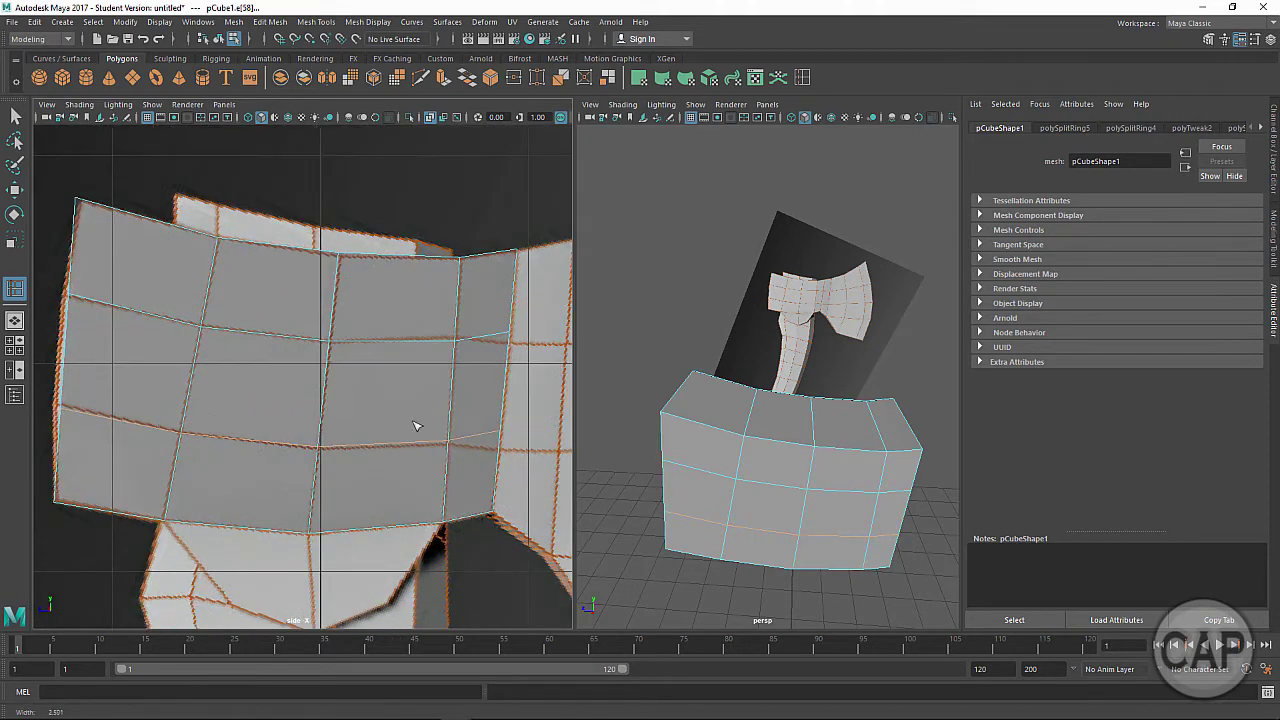
Step: In vertex mode, move the back-end vertex pairs of both new horizontal loops outward onto the reference's back edge
{"action": "middle_click_drag", "start_coordinate": [451, 432], "coordinate": [428, 435], "text": "alt"}
{"action": "key", "text": "q"}
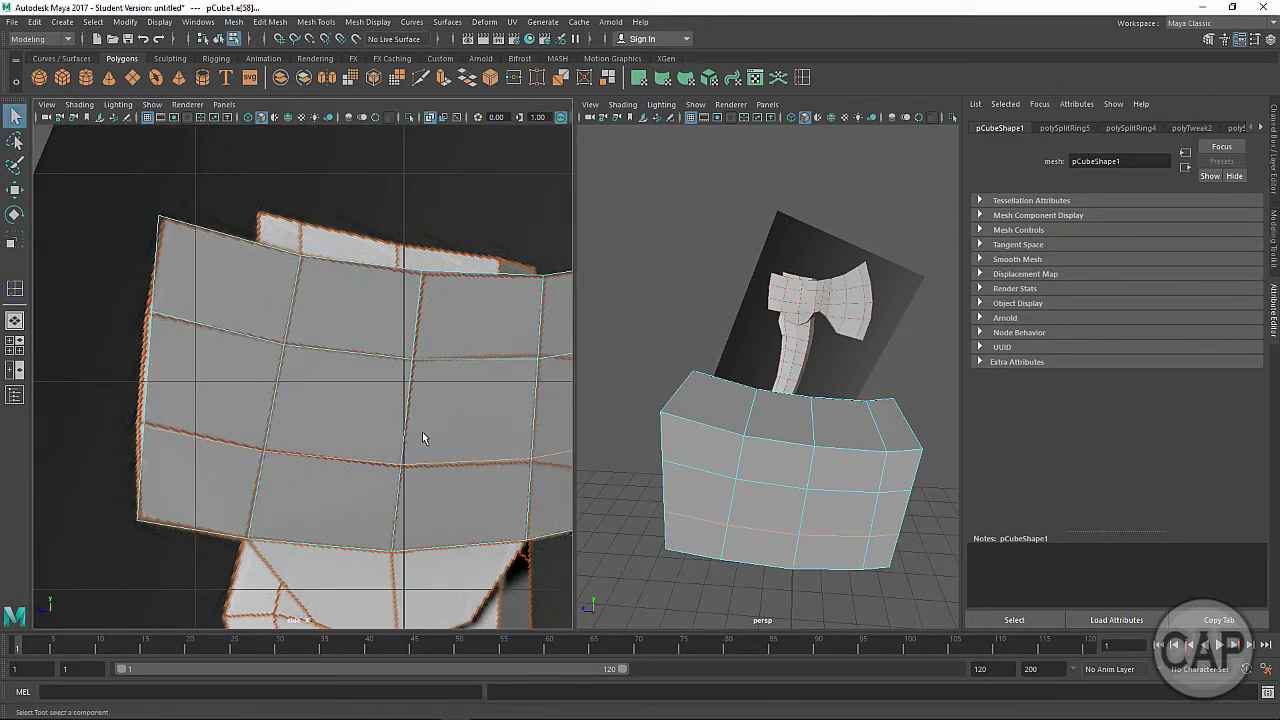
{"action": "right_click", "coordinate": [184, 435]}
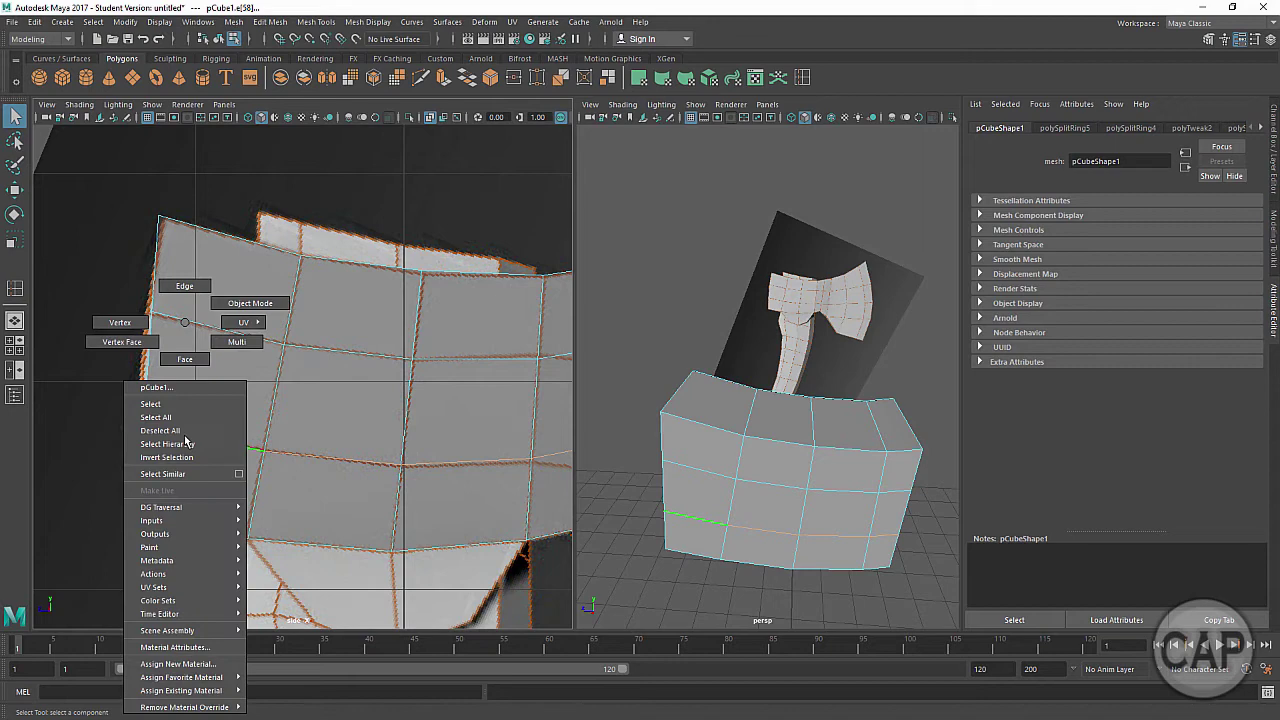
{"action": "left_click", "coordinate": [121, 325]}
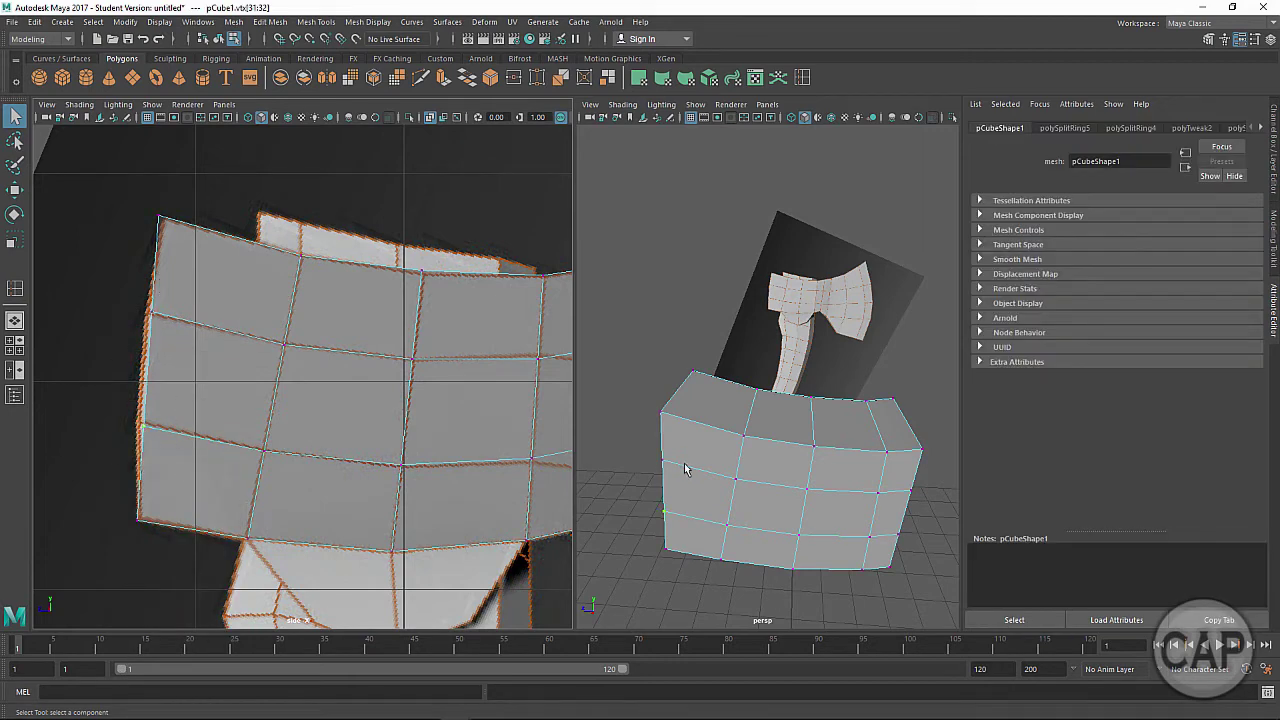
{"action": "left_click_drag", "start_coordinate": [740, 508], "coordinate": [797, 504], "text": "alt"}
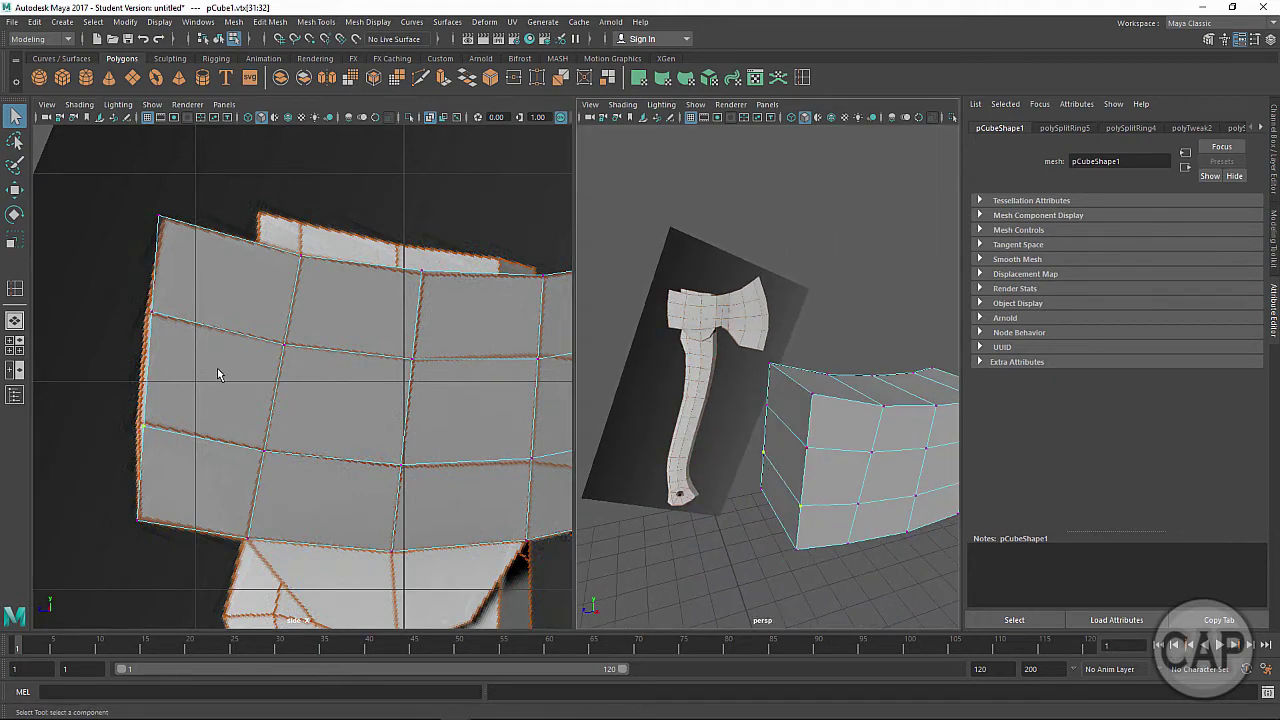
{"action": "key", "text": "w"}
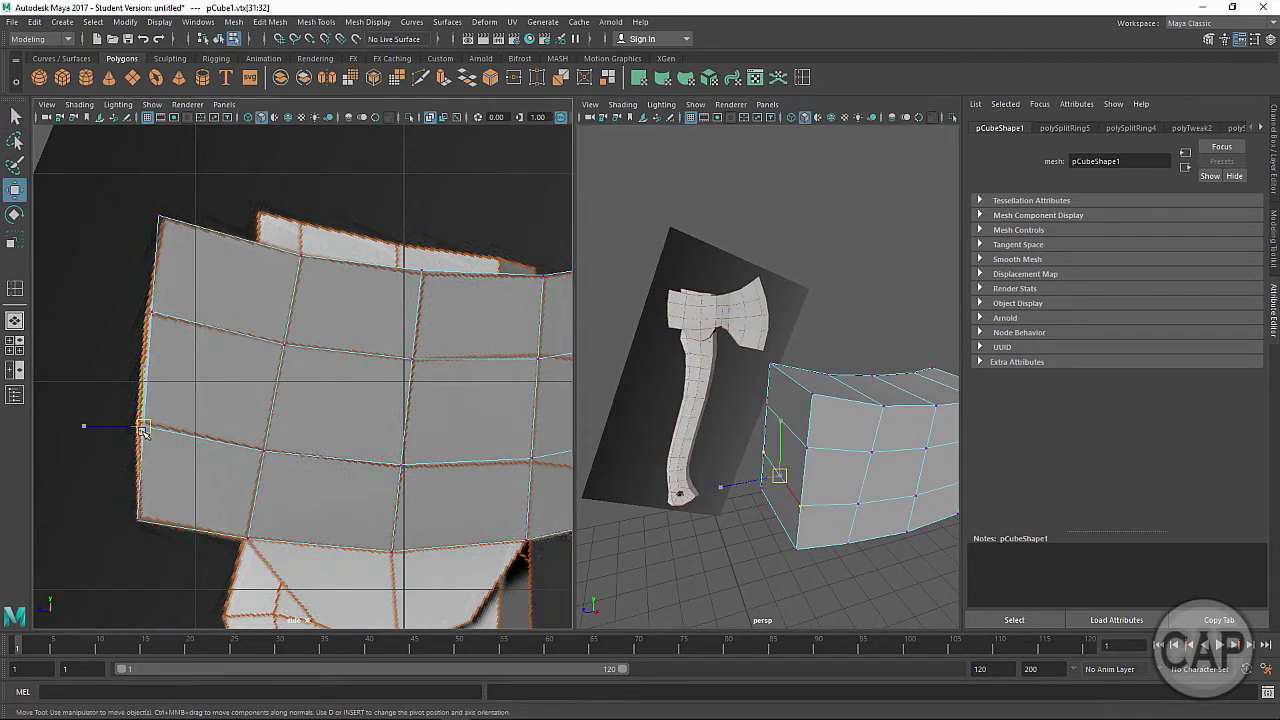
{"action": "left_click_drag", "start_coordinate": [143, 430], "coordinate": [135, 420]}
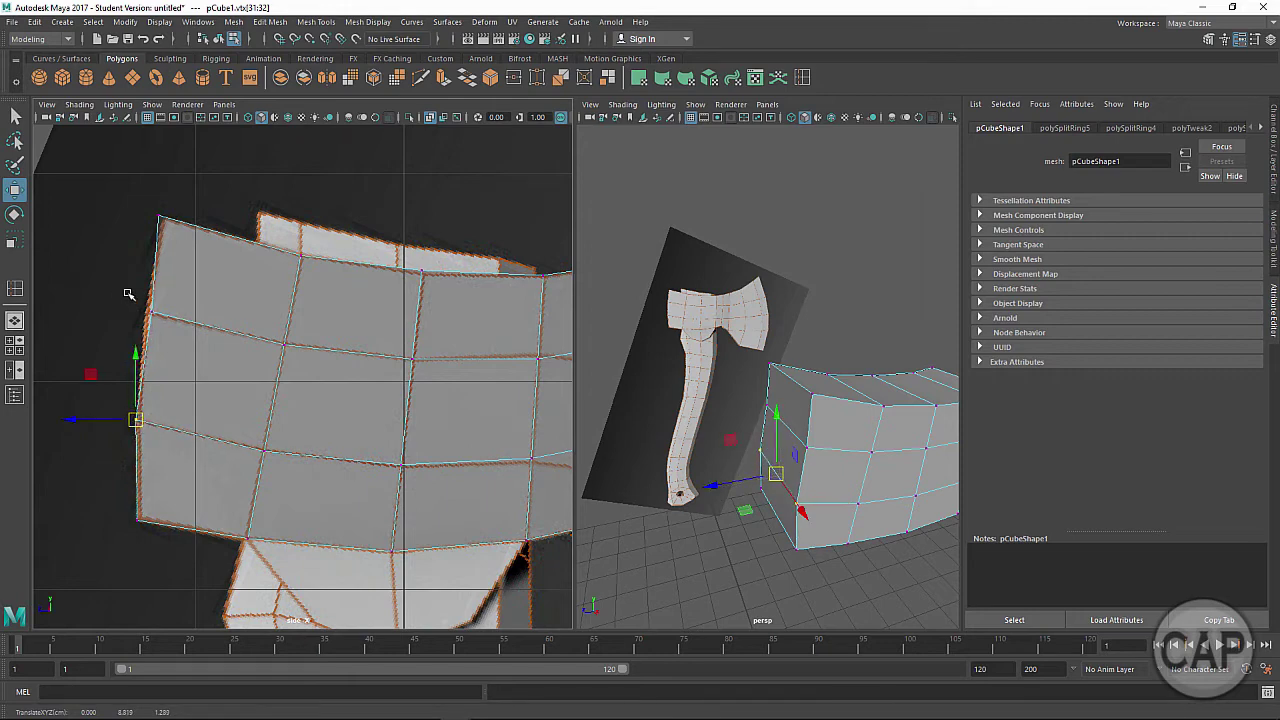
{"action": "left_click_drag", "start_coordinate": [113, 281], "coordinate": [146, 308]}
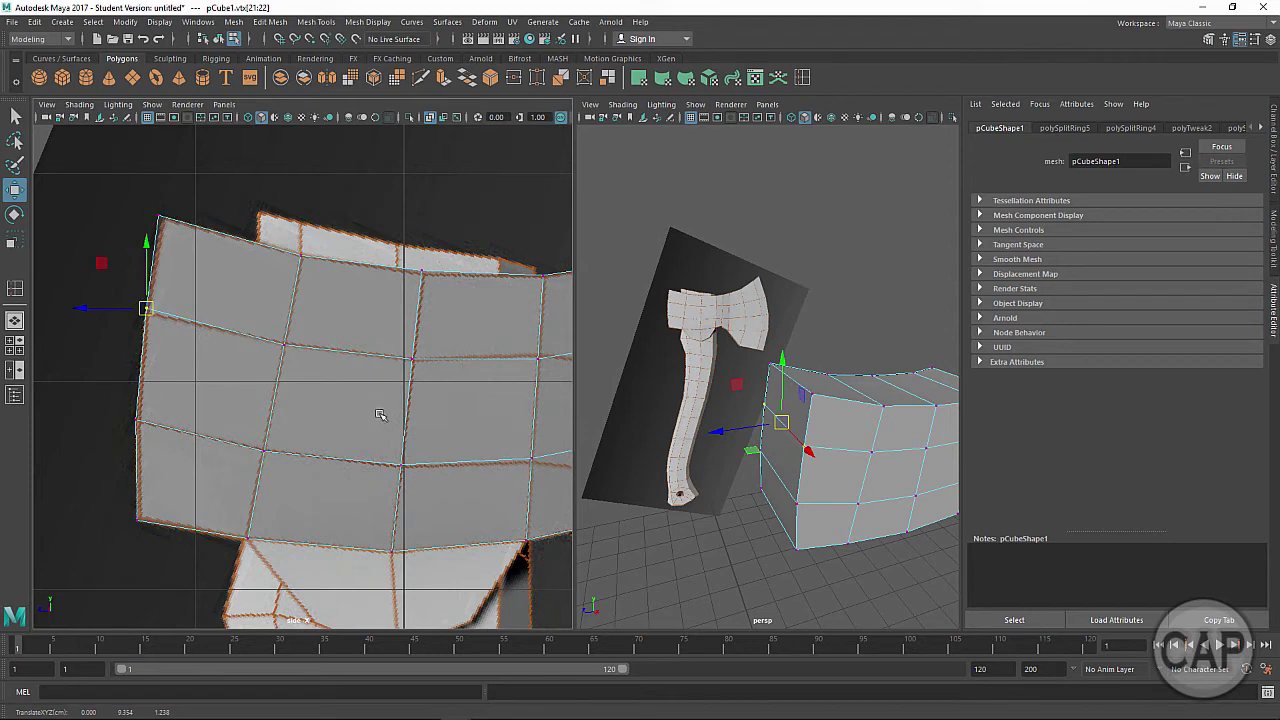
Step: Move the blade-side end vertex pairs of both horizontal loops down onto the reference's wireframe lines
{"action": "middle_click_drag", "start_coordinate": [414, 428], "coordinate": [224, 404], "text": "alt"}
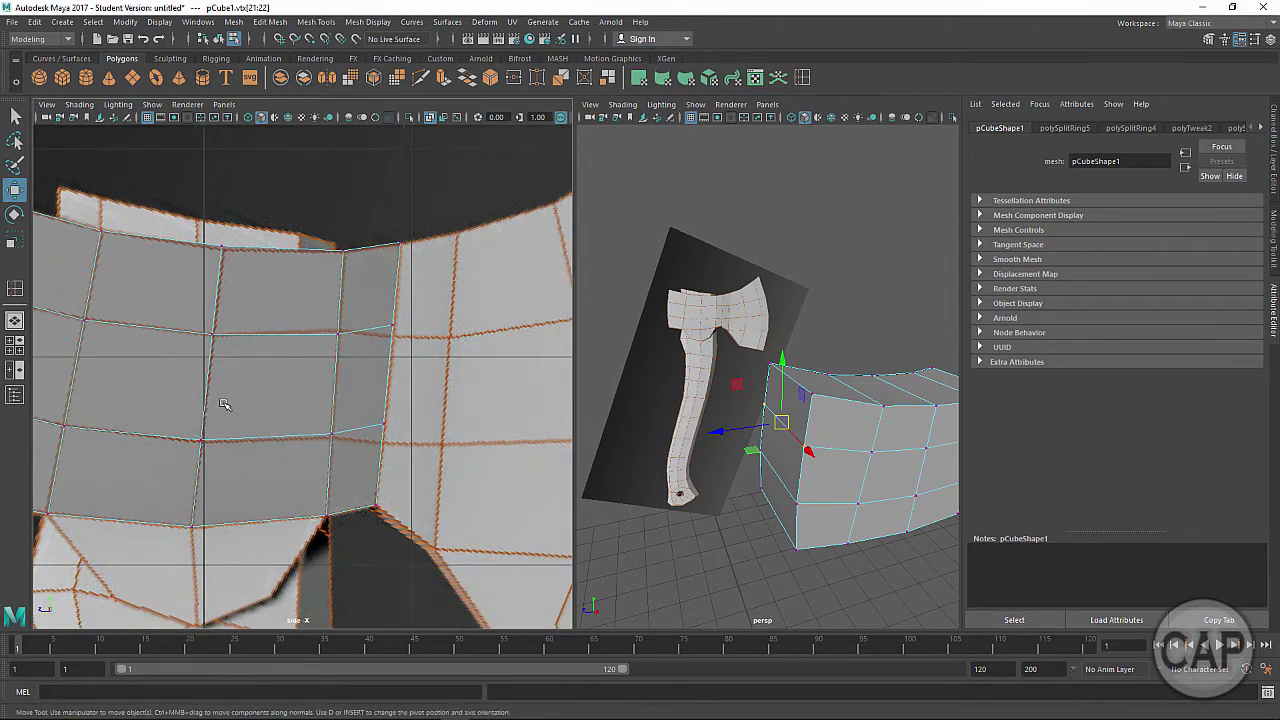
{"action": "left_click_drag", "start_coordinate": [378, 305], "coordinate": [391, 338]}
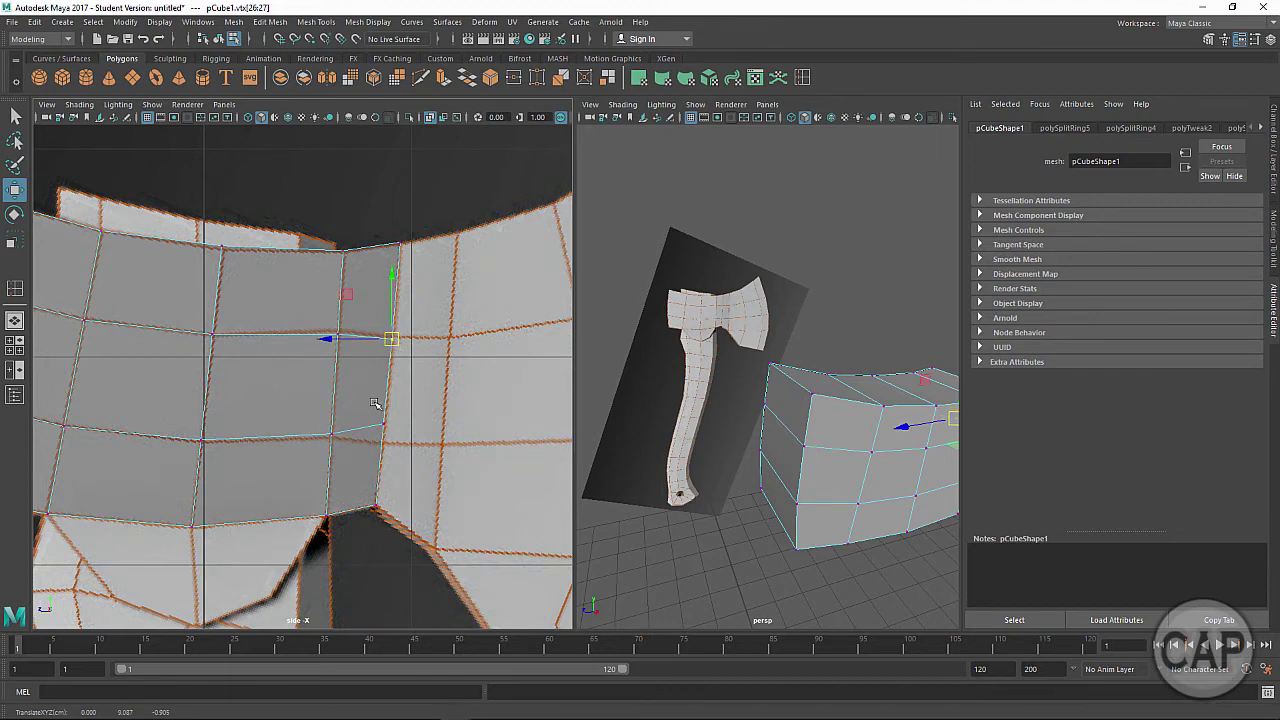
{"action": "left_click_drag", "start_coordinate": [368, 412], "coordinate": [383, 446]}
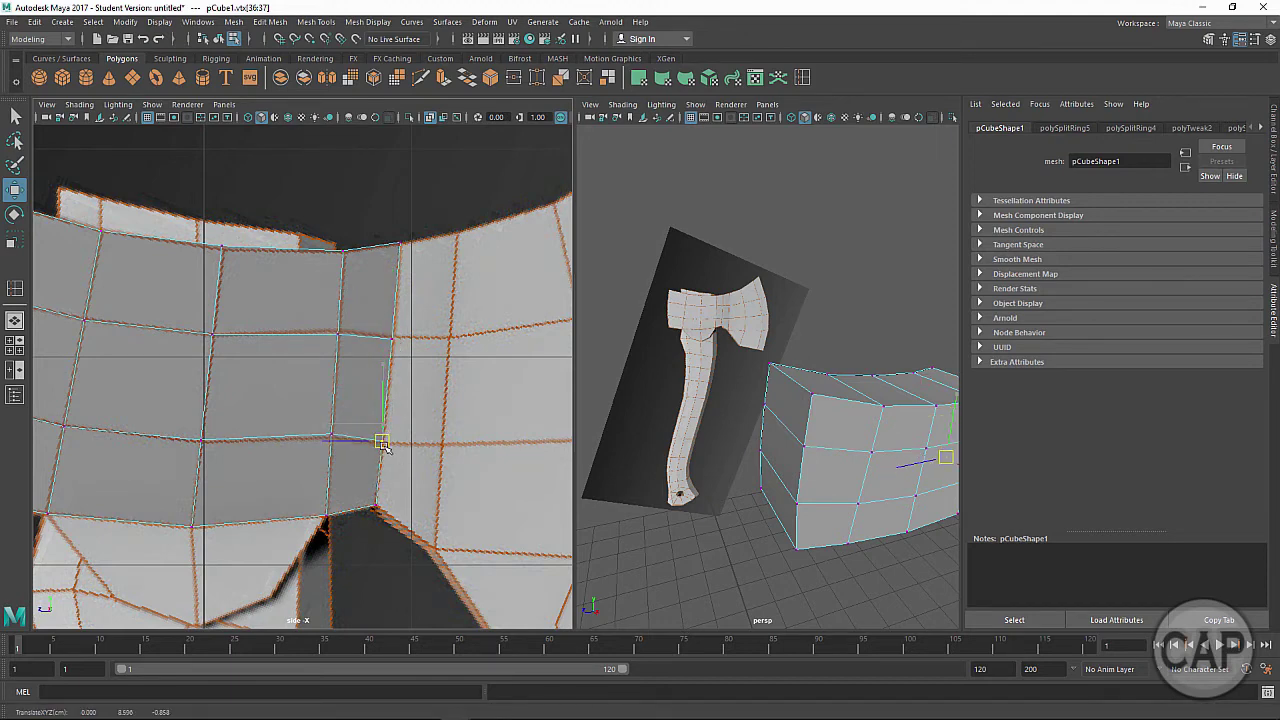
Step: Adjust the vertices where both horizontal loops cross the vertical loop nearest the blade to match the reference
{"action": "left_click_drag", "start_coordinate": [900, 520], "coordinate": [755, 407], "text": "alt"}
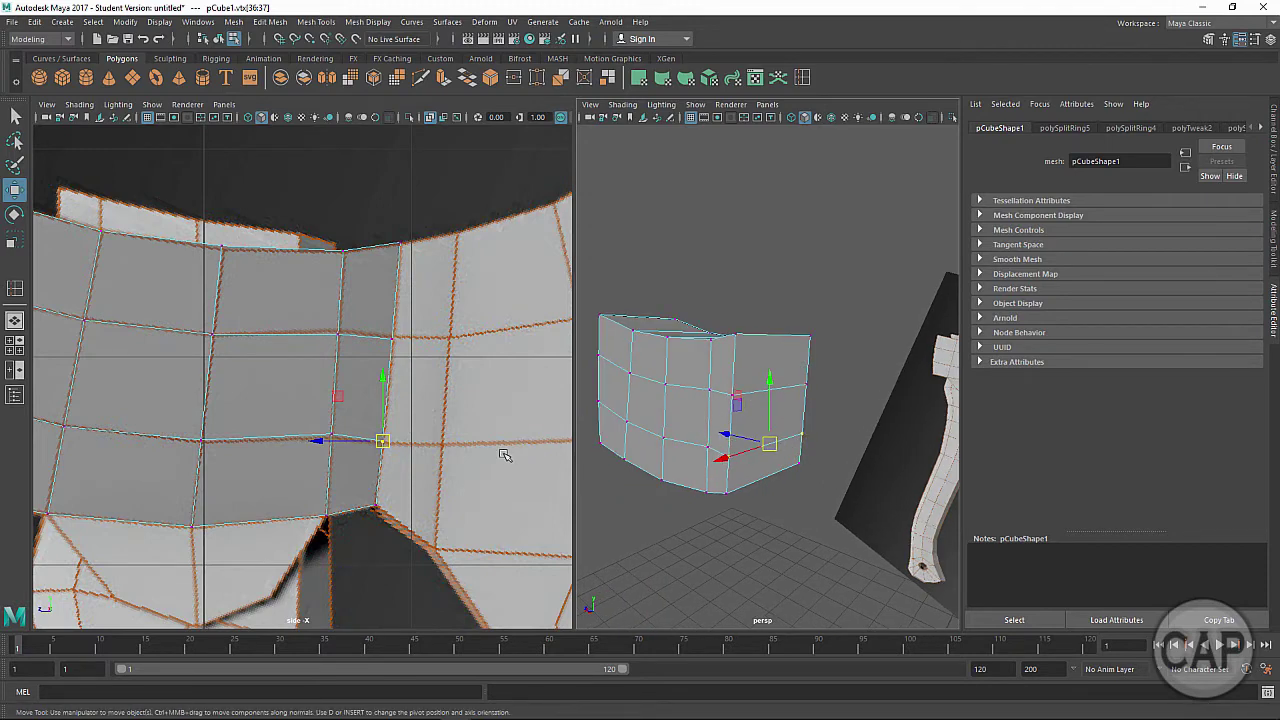
{"action": "middle_click_drag", "start_coordinate": [505, 455], "coordinate": [497, 437], "text": "alt"}
{"action": "left_click", "coordinate": [327, 420]}
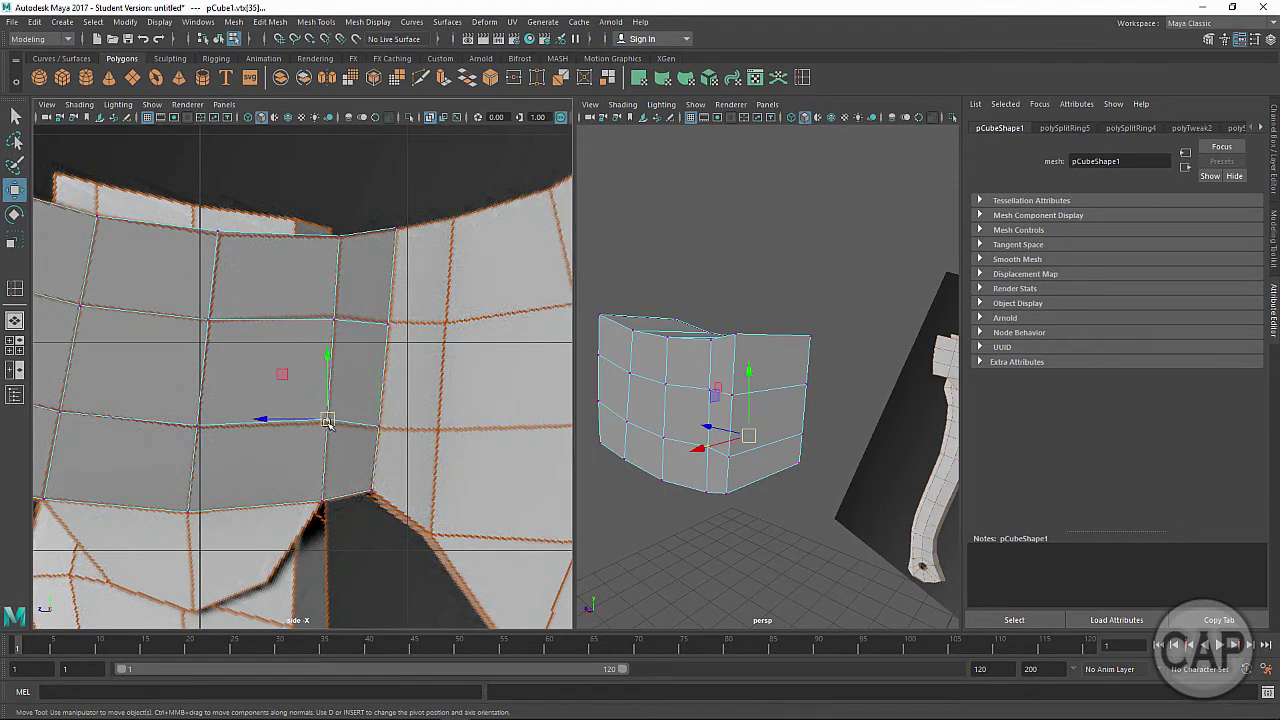
{"action": "left_click_drag", "start_coordinate": [309, 289], "coordinate": [355, 353]}
Step: Compare the fitted block with the axe reference in the side view and examine its thickness from above
{"action": "scroll", "coordinate": [352, 352], "scroll_direction": "down", "scroll_amount": 1}
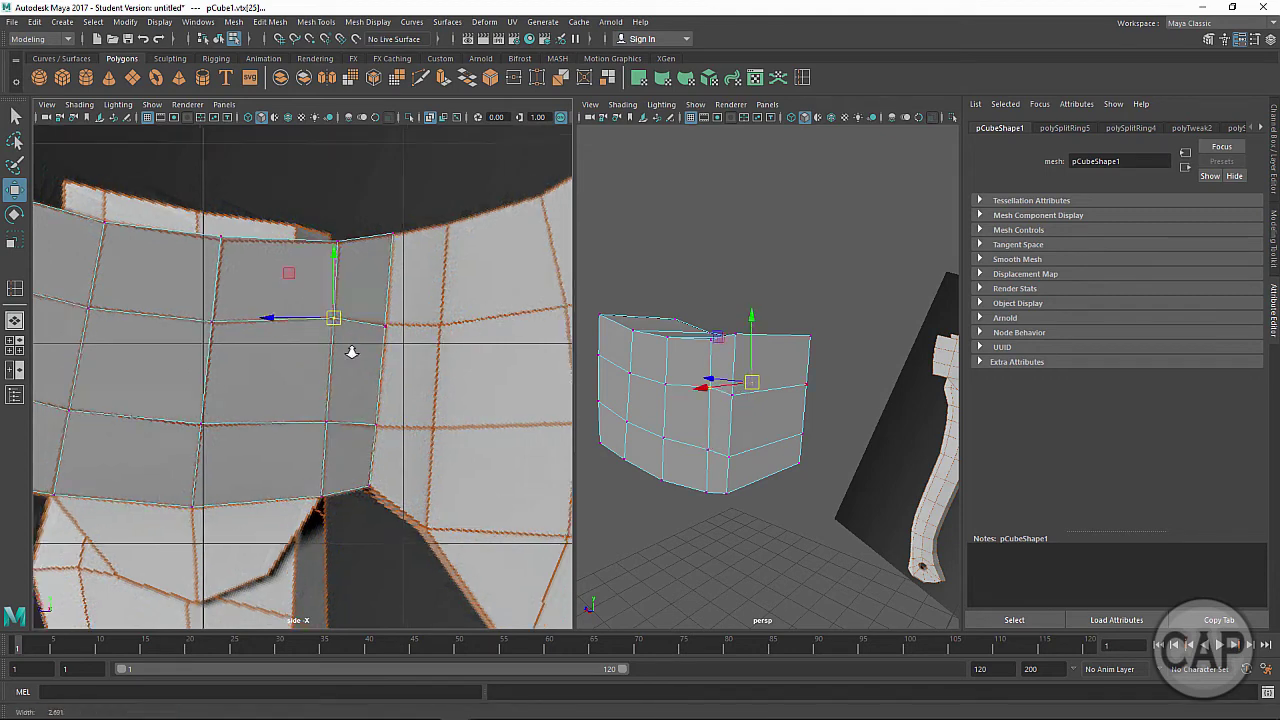
{"action": "scroll", "coordinate": [352, 352], "scroll_direction": "down", "scroll_amount": 5}
{"action": "scroll", "coordinate": [293, 352], "scroll_direction": "up", "scroll_amount": 2}
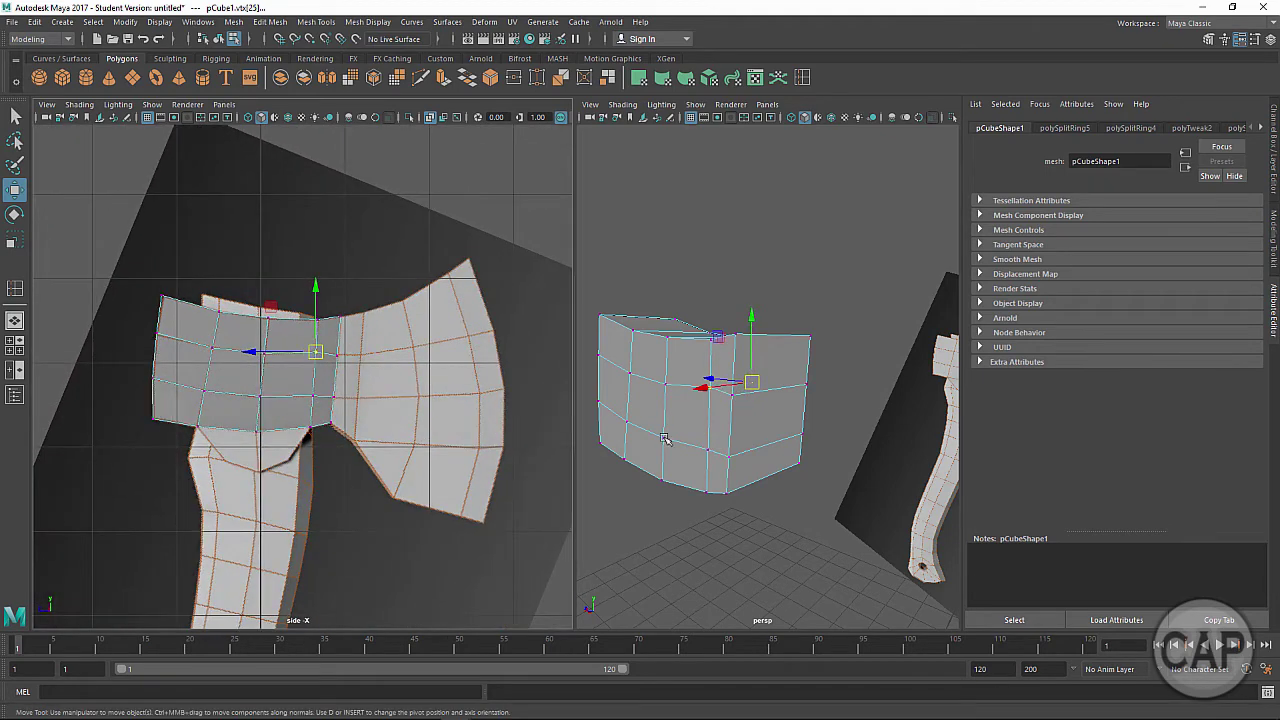
{"action": "left_click_drag", "start_coordinate": [700, 400], "coordinate": [817, 514], "text": "alt"}
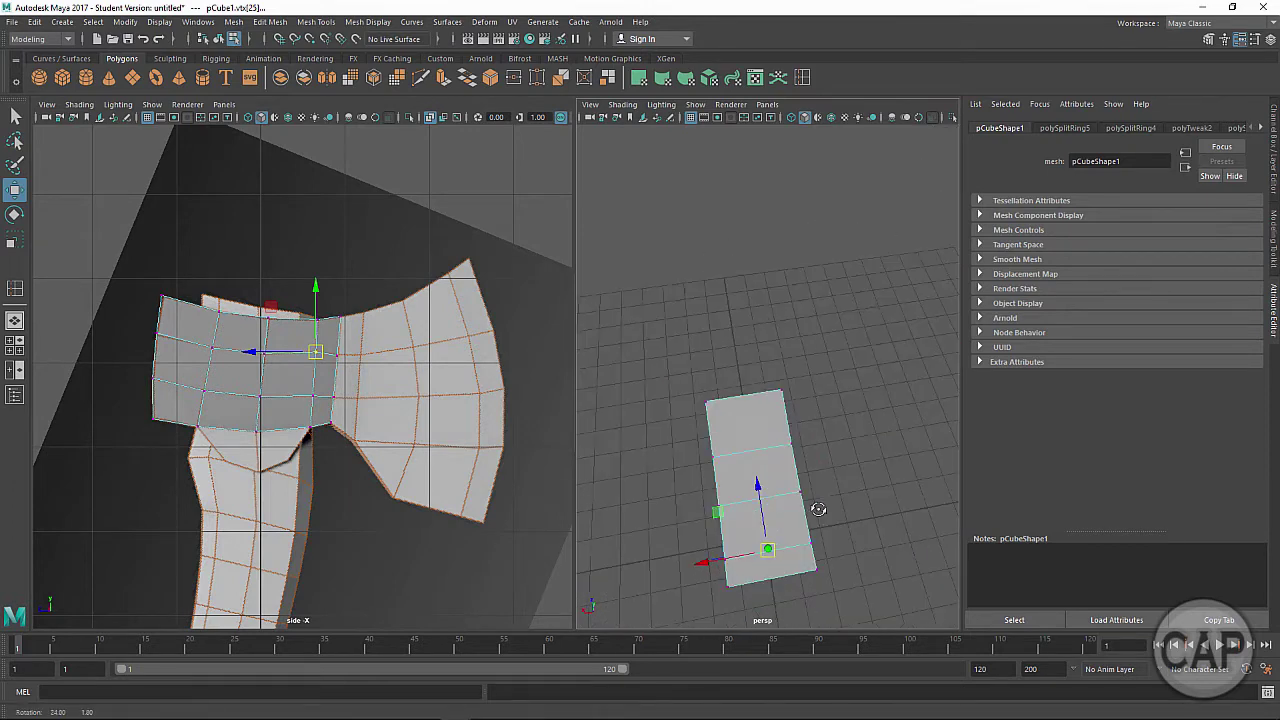
{"action": "middle_click_drag", "start_coordinate": [390, 414], "coordinate": [378, 335], "text": "alt"}
{"action": "scroll", "coordinate": [330, 345], "scroll_direction": "down", "scroll_amount": 5}
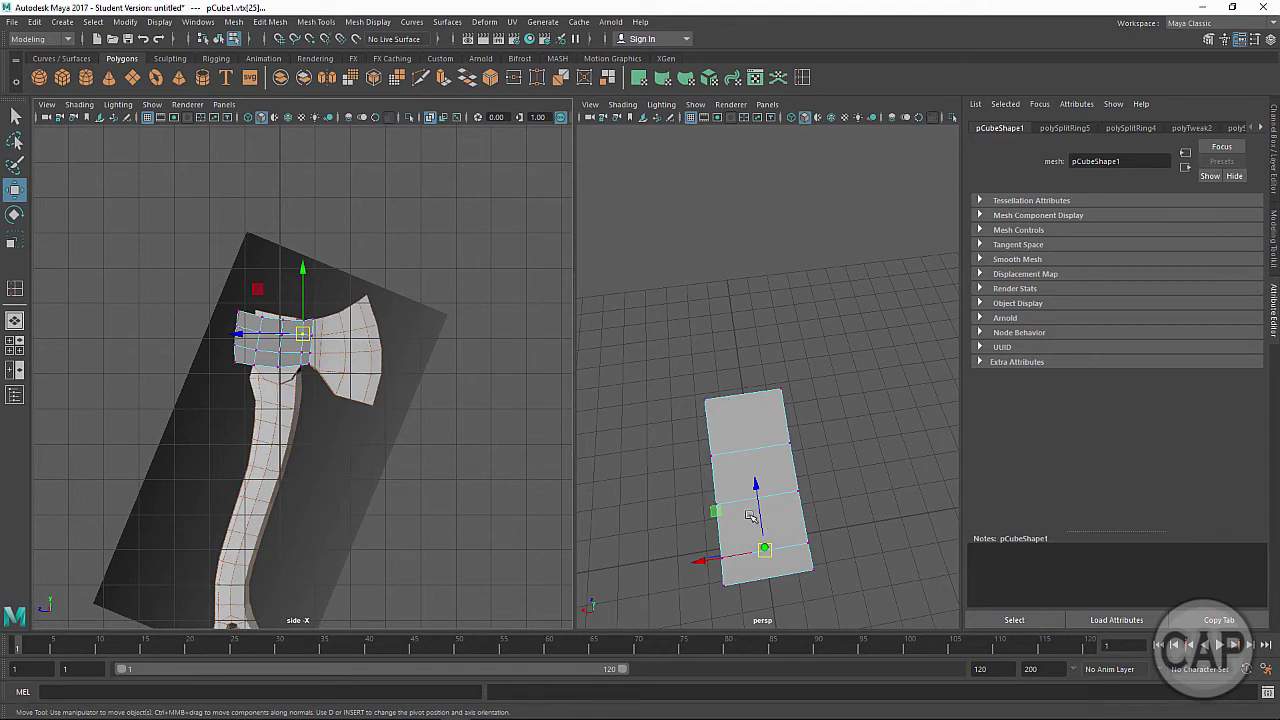
{"action": "scroll", "coordinate": [357, 371], "scroll_direction": "up", "scroll_amount": 5}
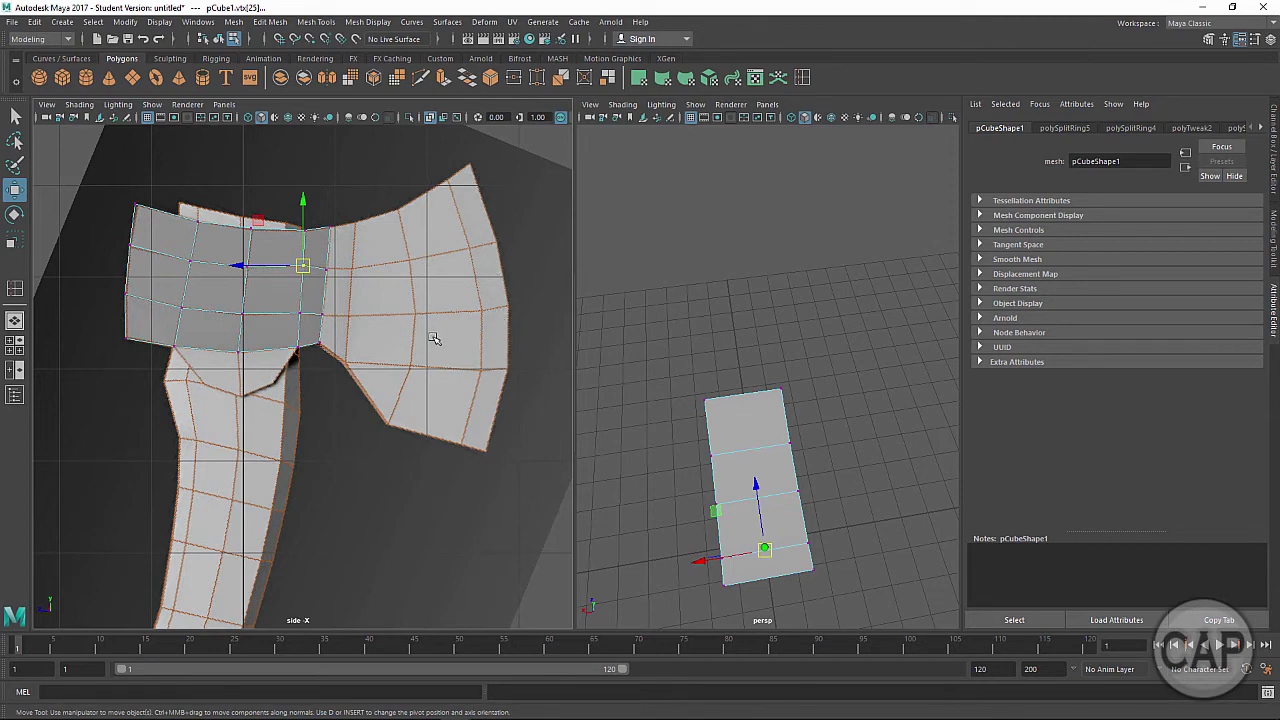
{"action": "left_click_drag", "start_coordinate": [681, 515], "coordinate": [665, 412], "text": "alt"}
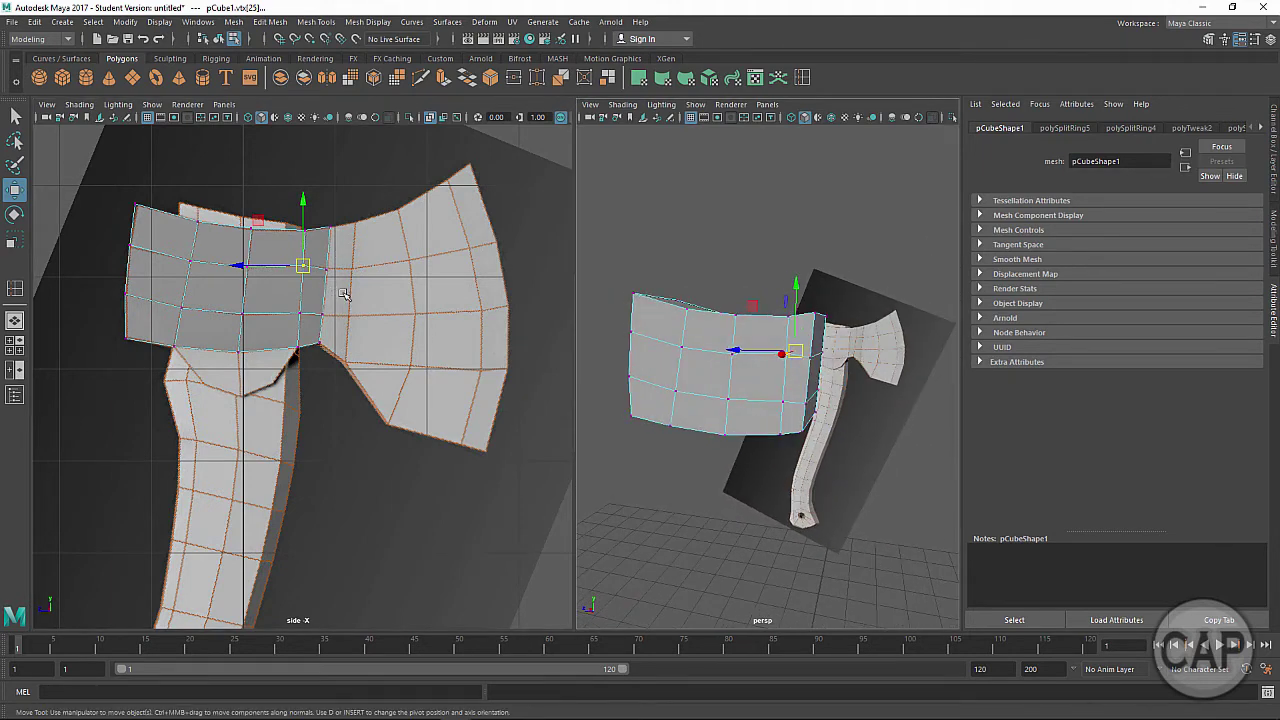
{"action": "left_click", "coordinate": [426, 373], "text": "alt"}
{"action": "right_click_drag", "start_coordinate": [343, 351], "coordinate": [451, 360], "text": "alt"}
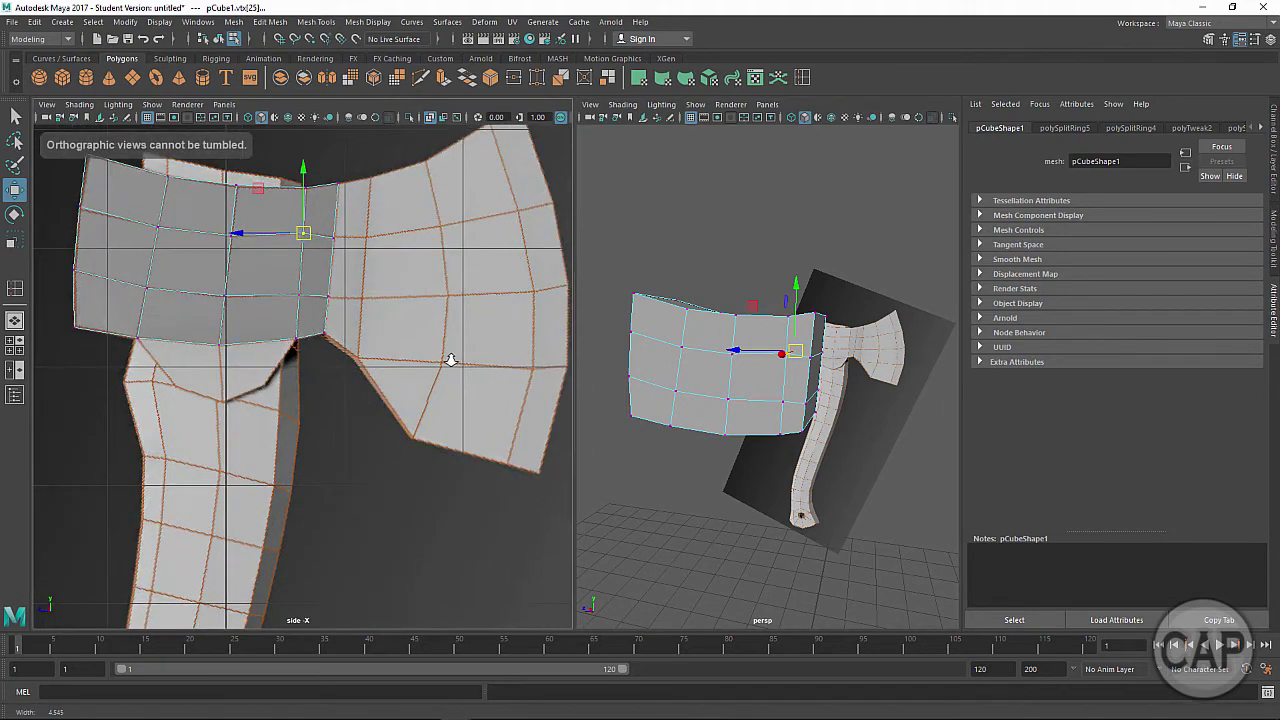
{"action": "middle_click_drag", "start_coordinate": [451, 360], "coordinate": [442, 457], "text": "alt"}
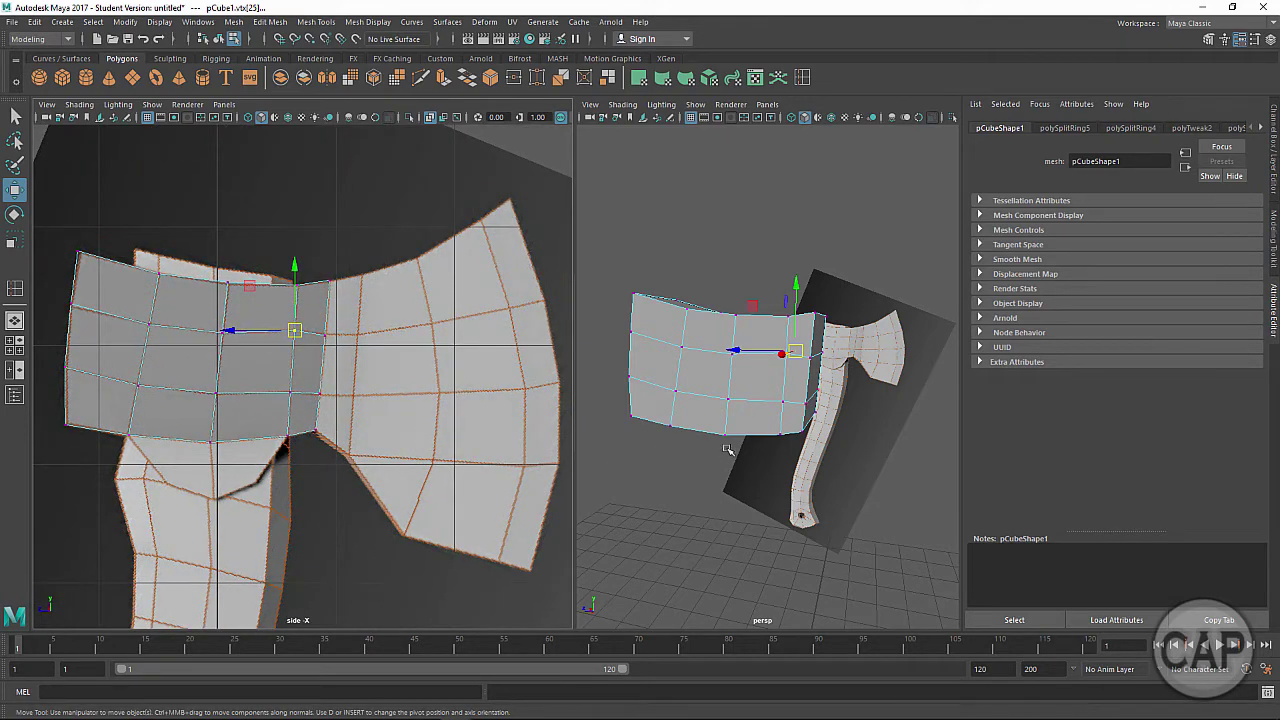
{"action": "left_click_drag", "start_coordinate": [727, 449], "coordinate": [690, 466], "text": "alt"}
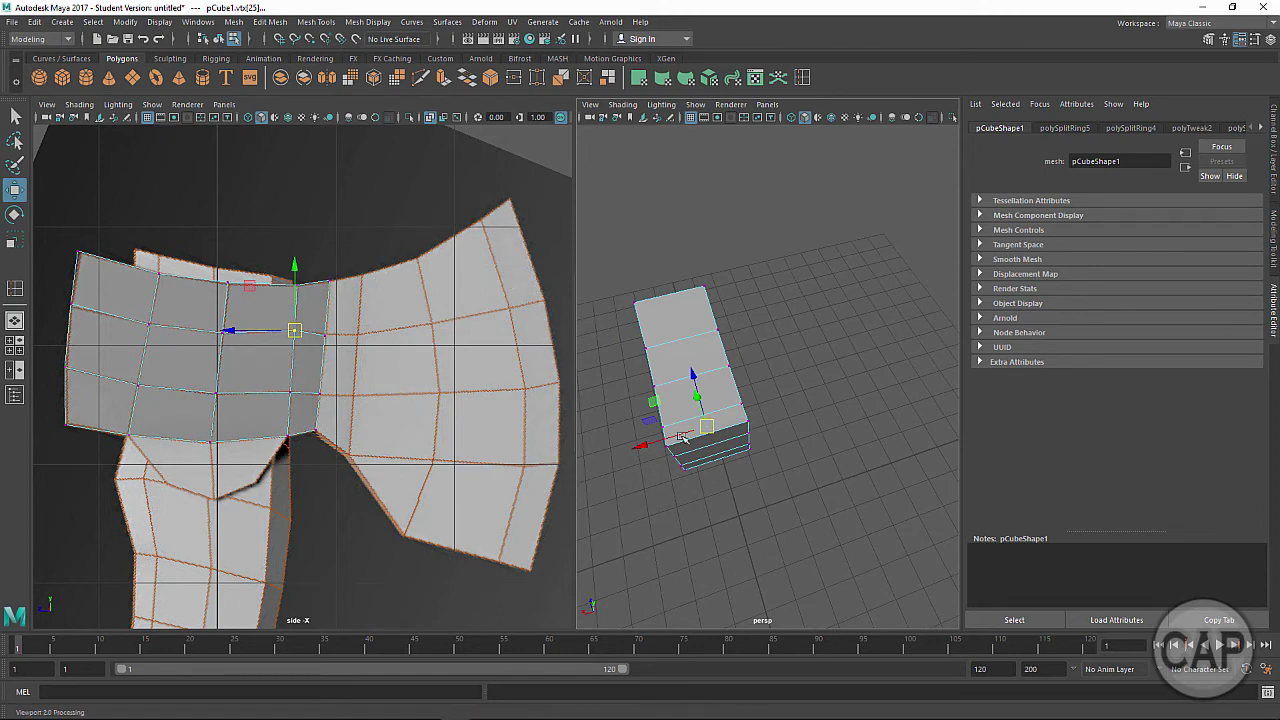
Step: Return to object mode and insert an edge loop lengthwise down the middle of the block's thickness
{"action": "key", "text": "q"}
{"action": "key", "text": "f"}
{"action": "right_click_drag", "start_coordinate": [682, 434], "coordinate": [740, 393]}
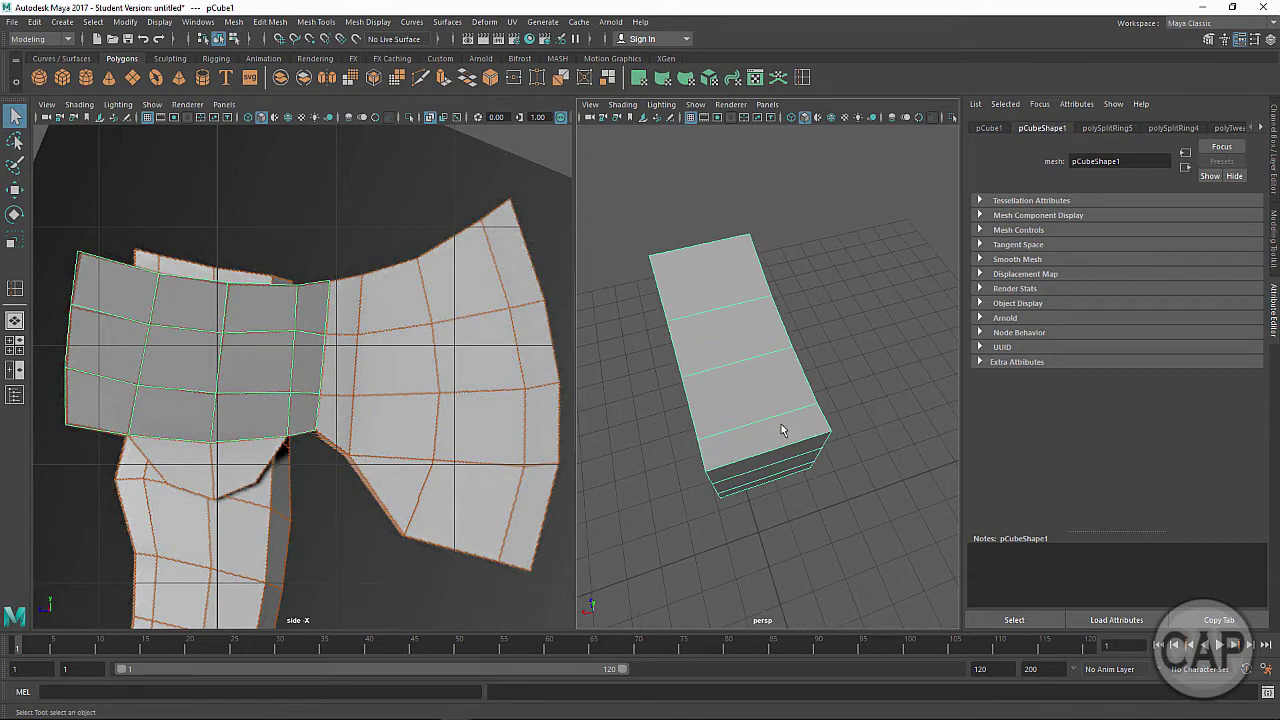
{"action": "left_click_drag", "start_coordinate": [778, 468], "coordinate": [748, 522], "text": "alt"}
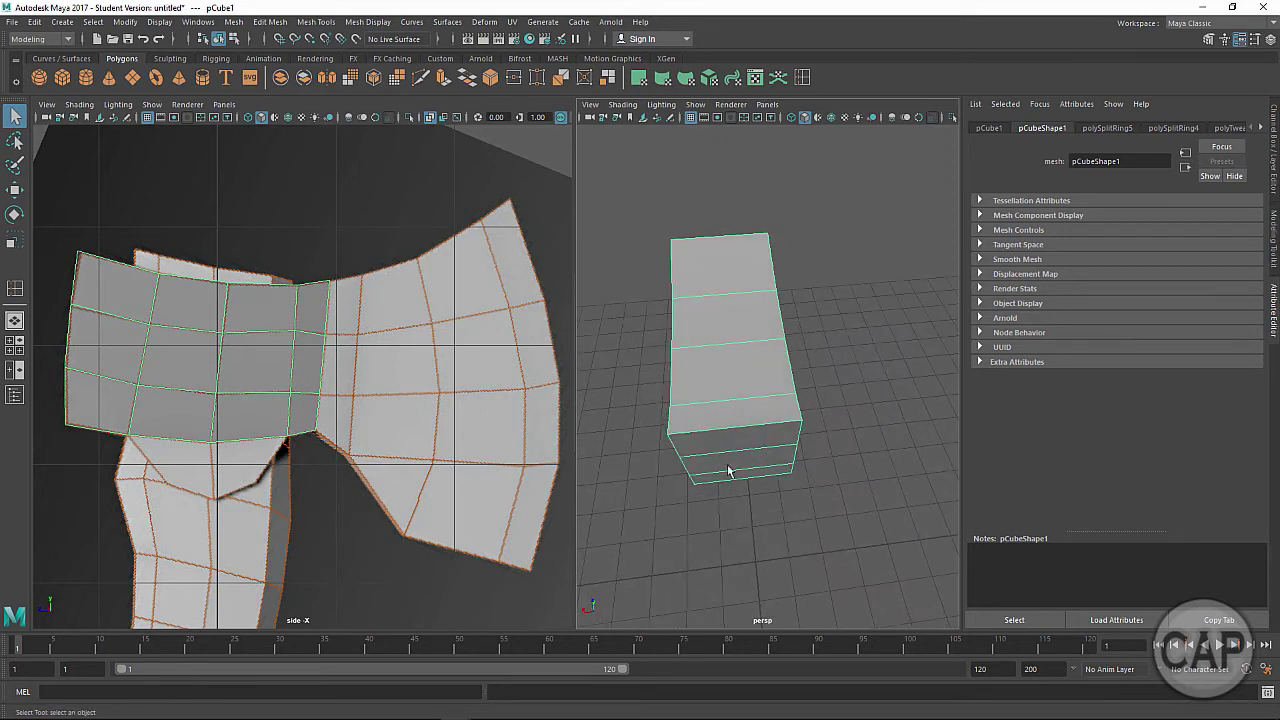
{"action": "left_click", "coordinate": [739, 344]}
{"action": "left_click", "coordinate": [802, 79]}
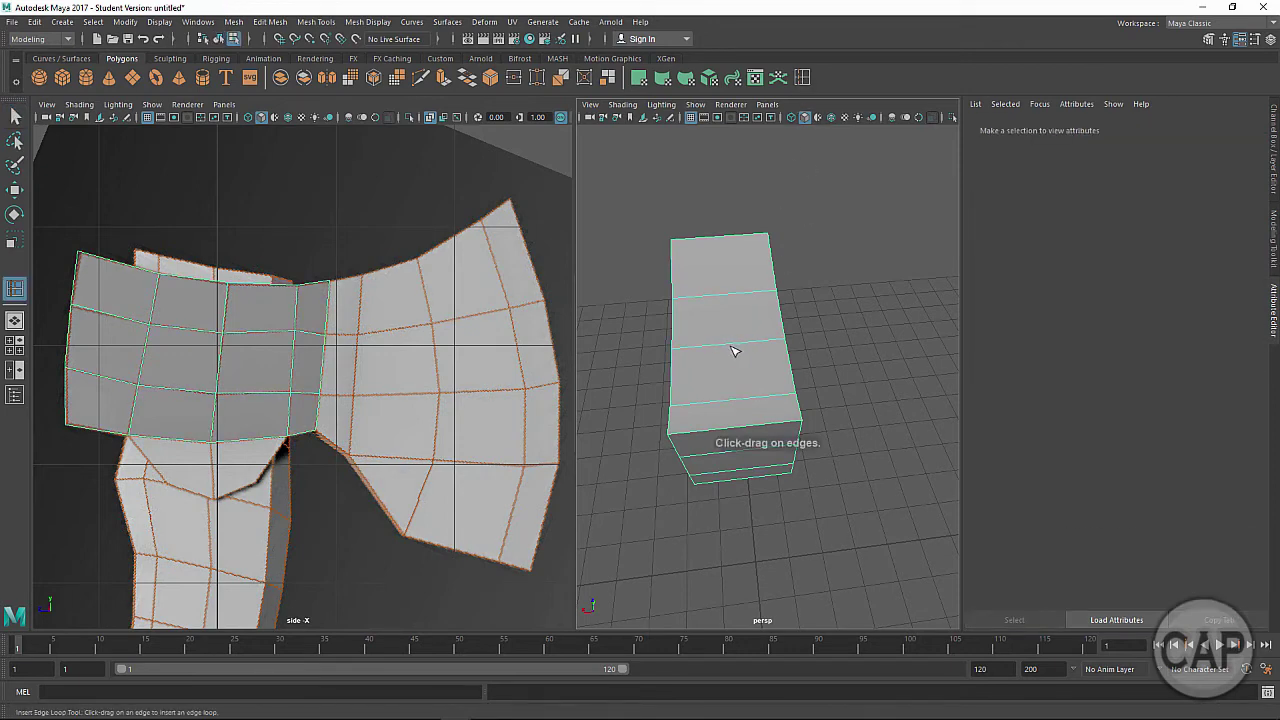
{"action": "left_click", "coordinate": [731, 349]}
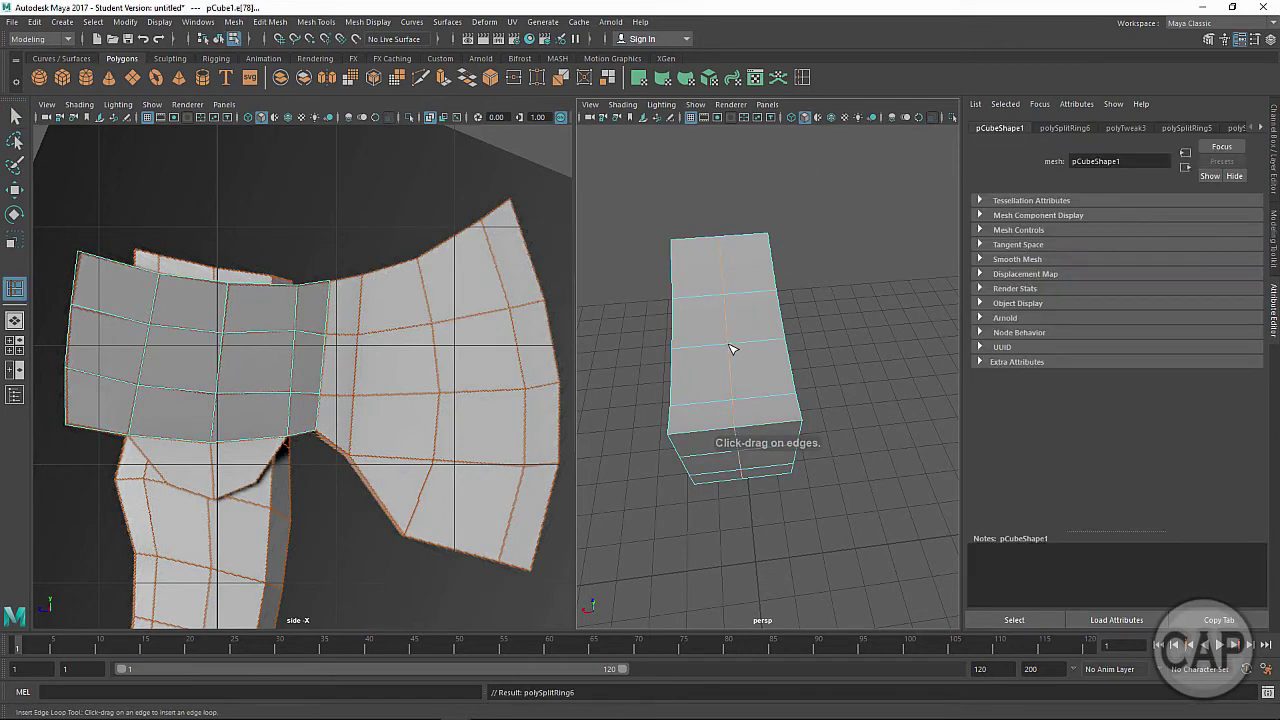
Step: Center the new lengthwise edge loop across the block's thickness by moving it along X with grid snapping
{"action": "key", "text": "w"}
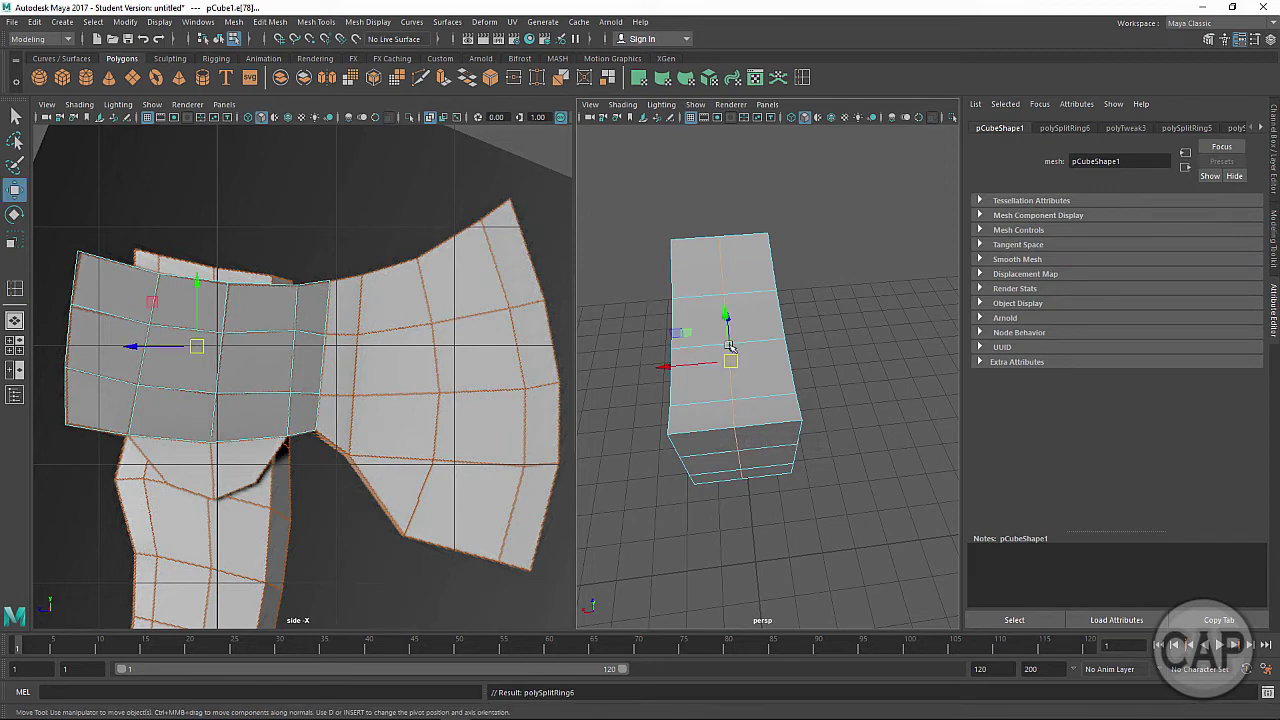
{"action": "key", "text": "d"}
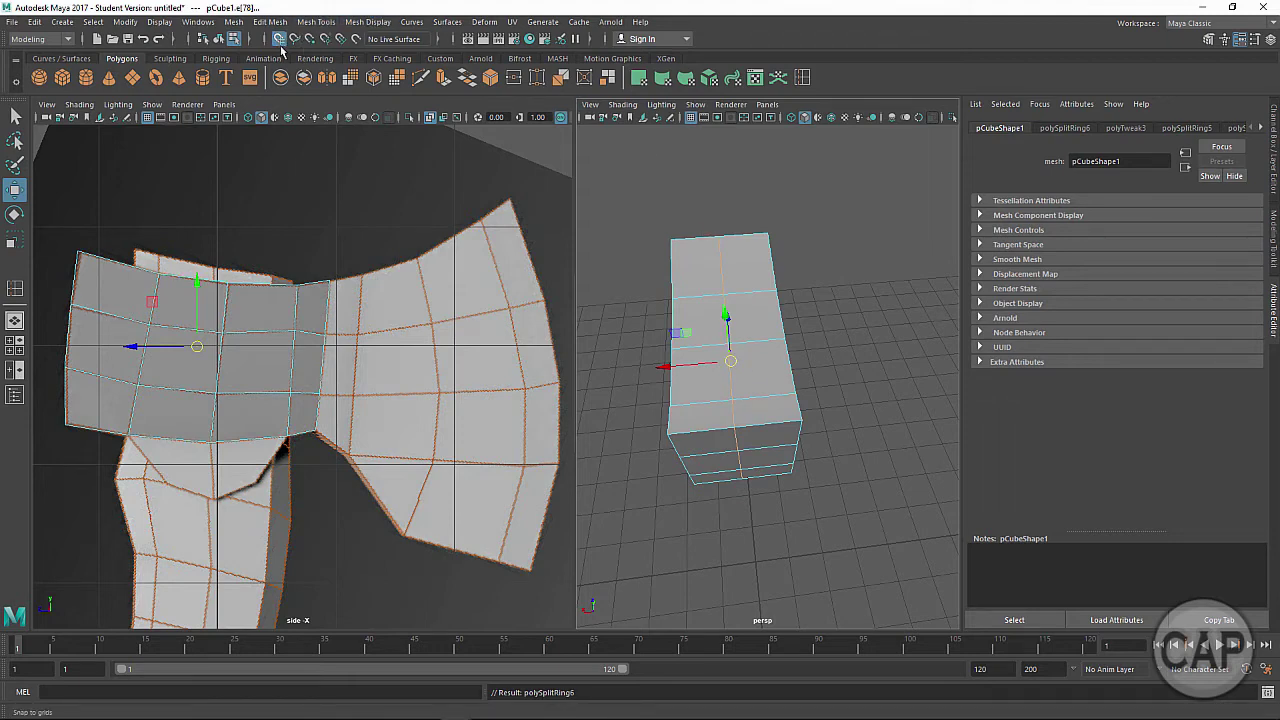
{"action": "left_click_drag", "start_coordinate": [696, 365], "coordinate": [696, 365]}
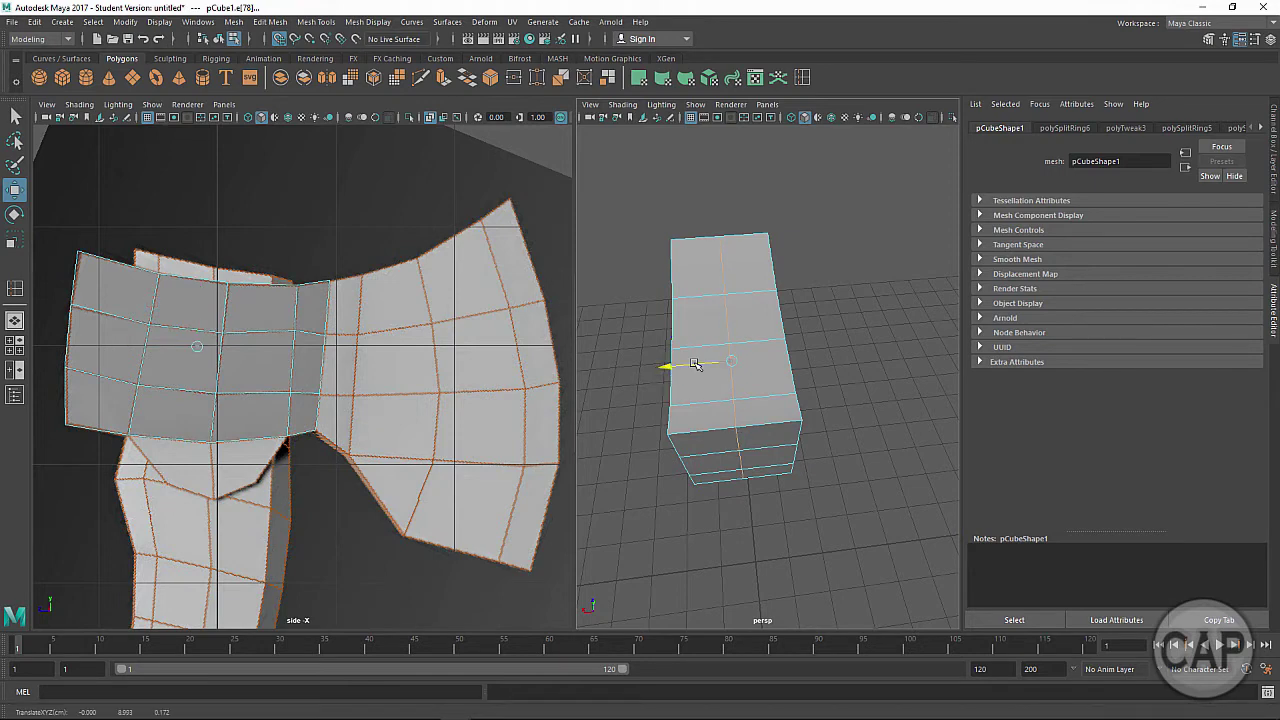
Step: Select all six faces on the blade-side end of the block, keeping the adjoining side faces out of the selection
{"action": "left_click_drag", "start_coordinate": [696, 373], "coordinate": [681, 406], "text": "alt"}
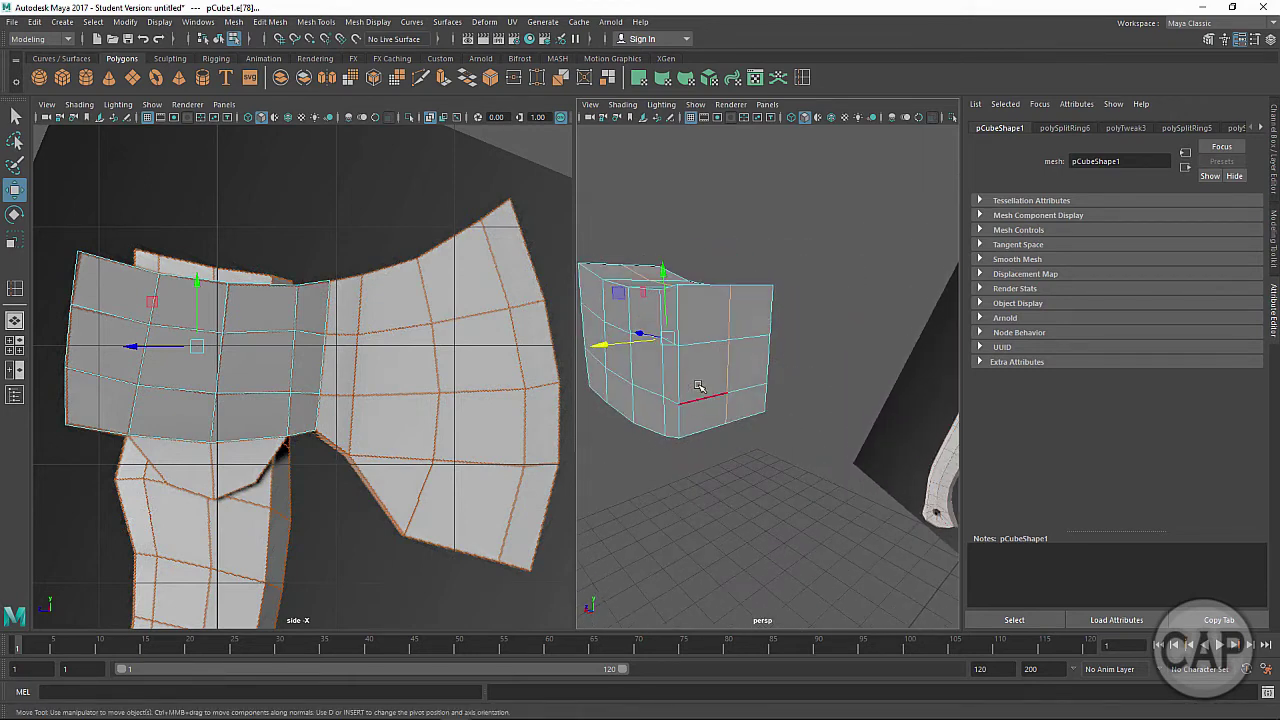
{"action": "right_click_drag", "start_coordinate": [698, 386], "coordinate": [699, 366]}
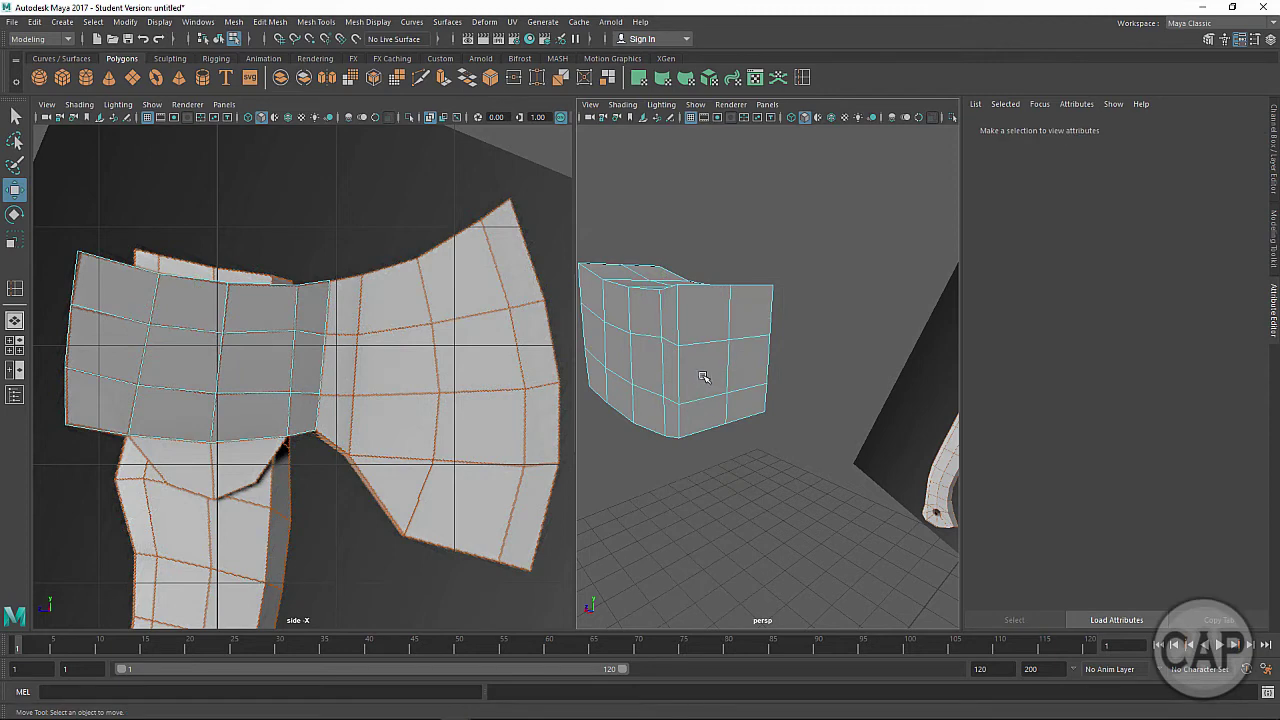
{"action": "left_click", "coordinate": [715, 377]}
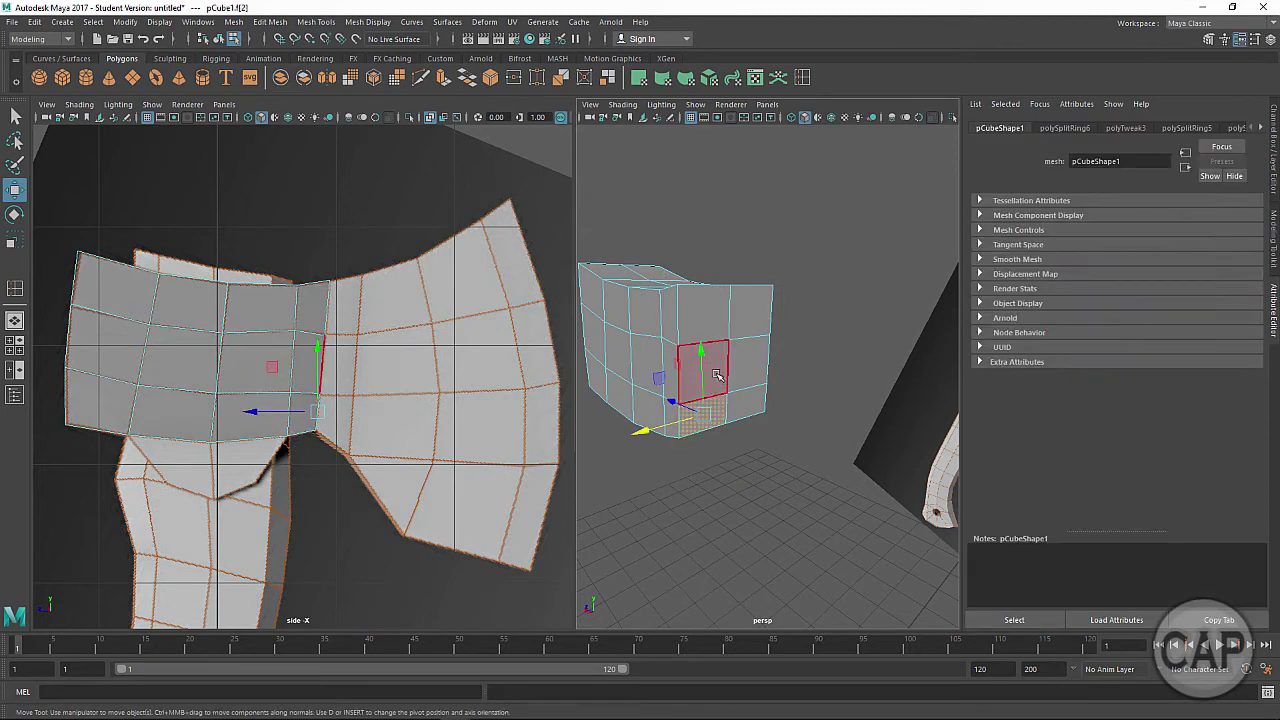
{"action": "left_click", "coordinate": [718, 374], "text": "shift"}
{"action": "left_click", "coordinate": [718, 320], "text": "shift"}
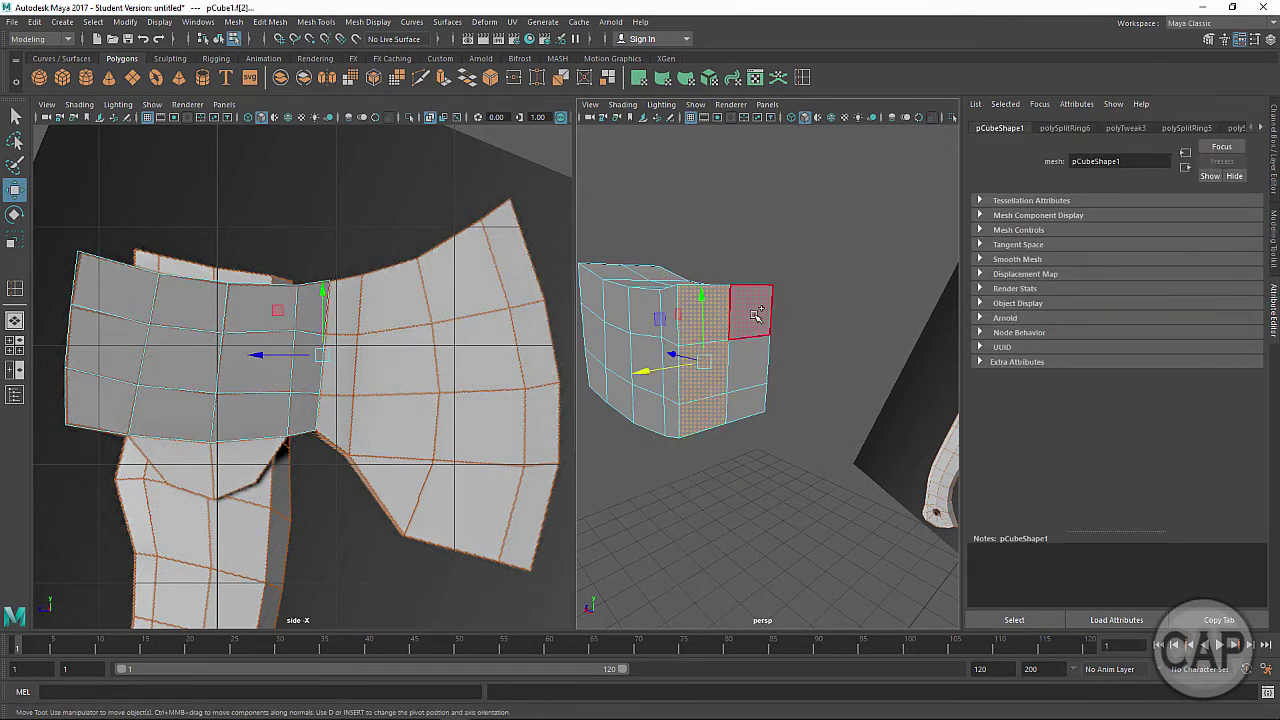
{"action": "left_click", "coordinate": [758, 312], "text": "shift"}
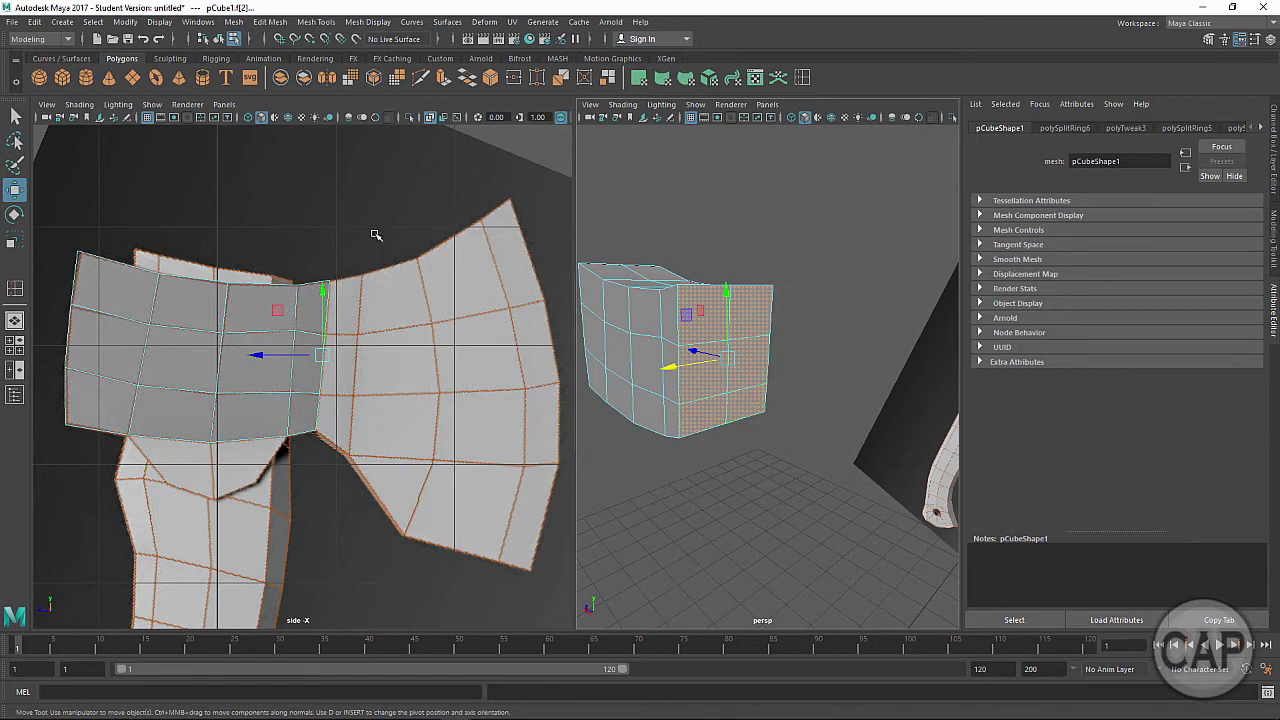
{"action": "left_click_drag", "start_coordinate": [375, 233], "coordinate": [312, 484]}
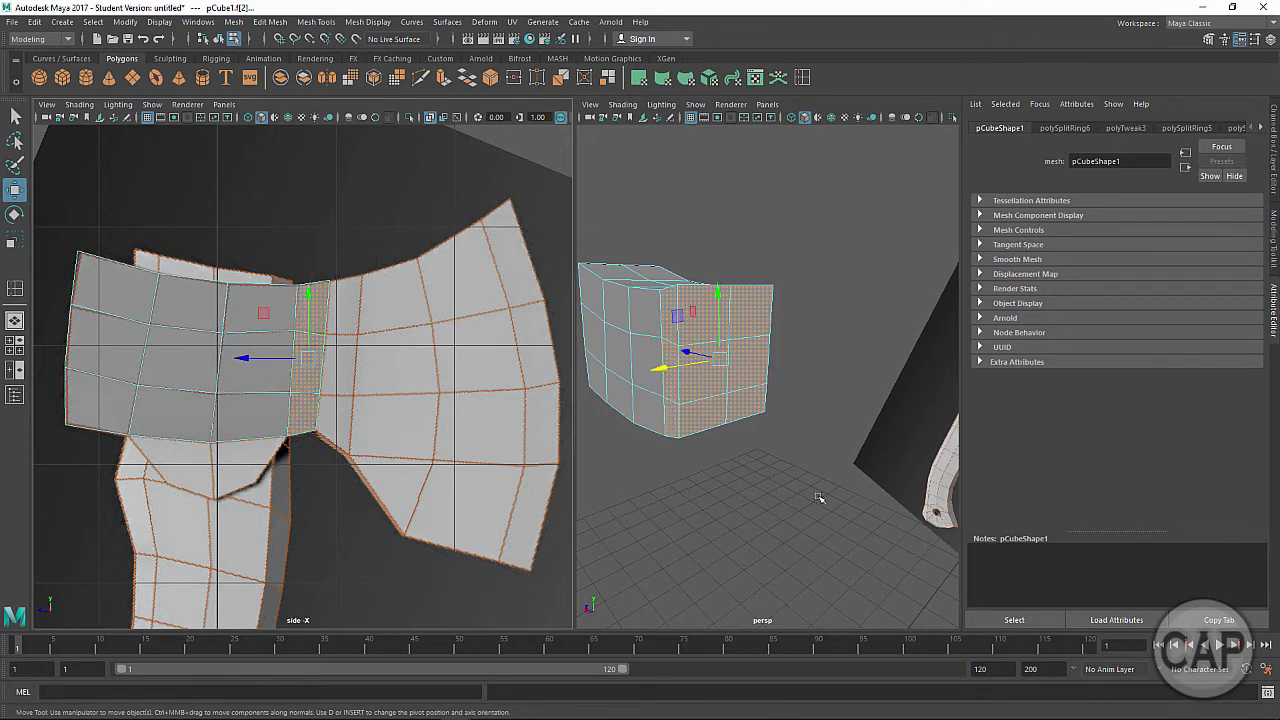
{"action": "left_click_drag", "start_coordinate": [820, 498], "coordinate": [734, 505], "text": "alt"}
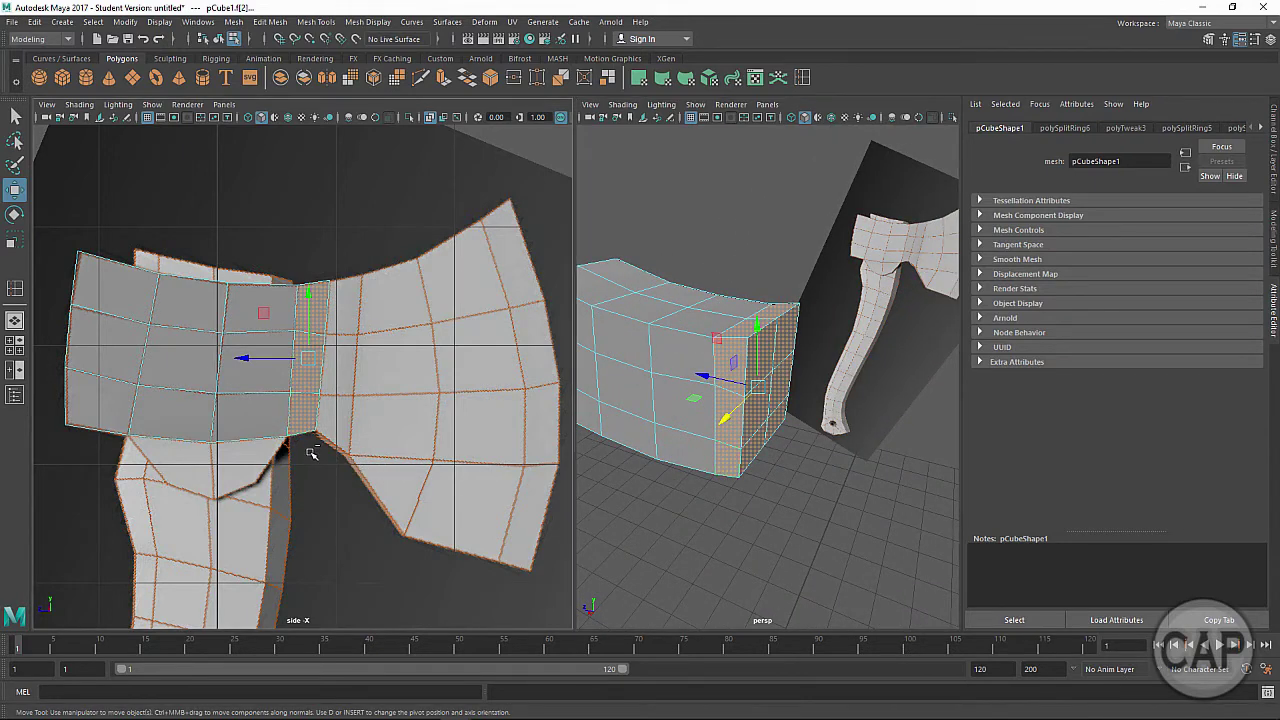
{"action": "left_click_drag", "start_coordinate": [254, 490], "coordinate": [304, 245], "text": "ctrl"}
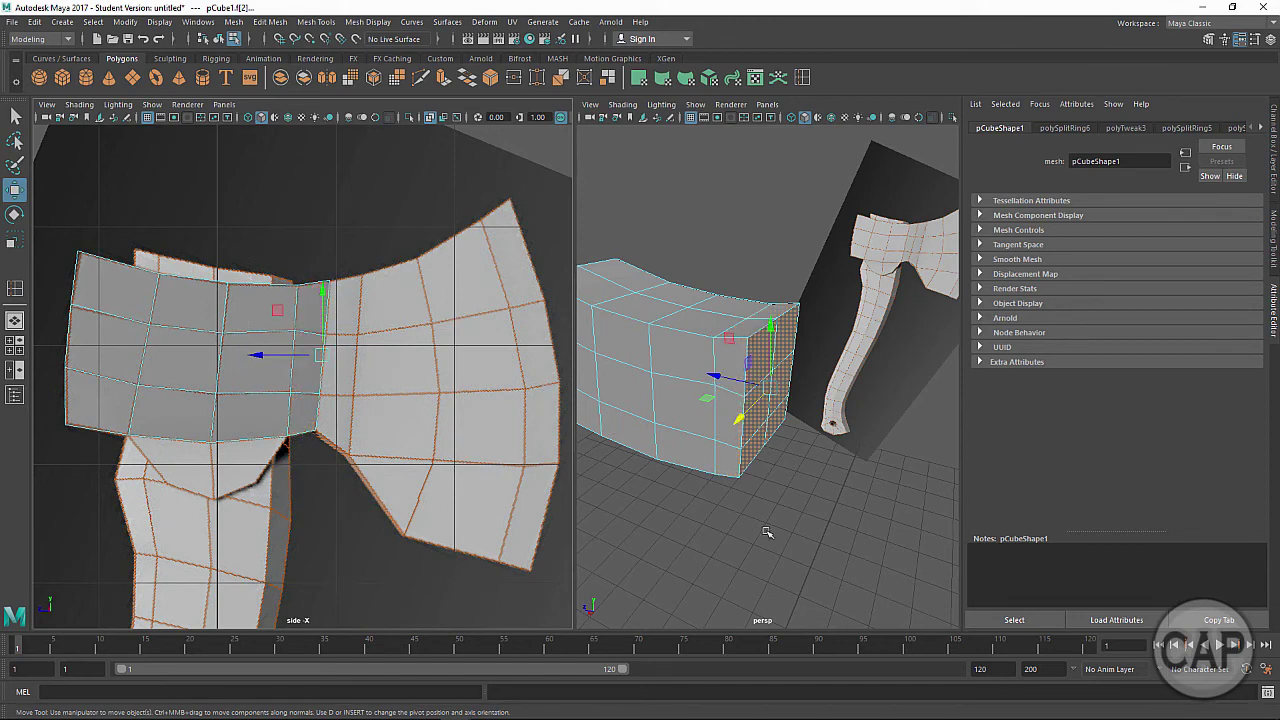
{"action": "left_click_drag", "start_coordinate": [785, 356], "coordinate": [683, 383], "text": "alt"}
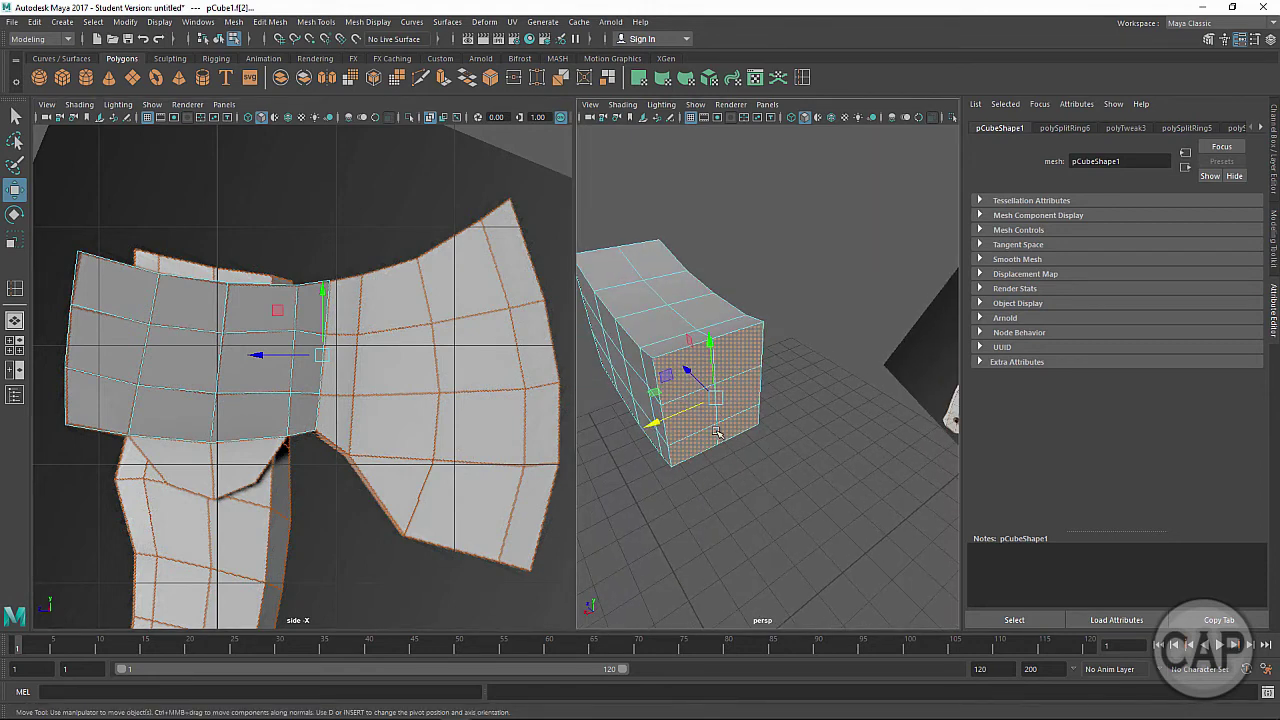
{"action": "left_click_drag", "start_coordinate": [716, 432], "coordinate": [812, 404], "text": "alt"}
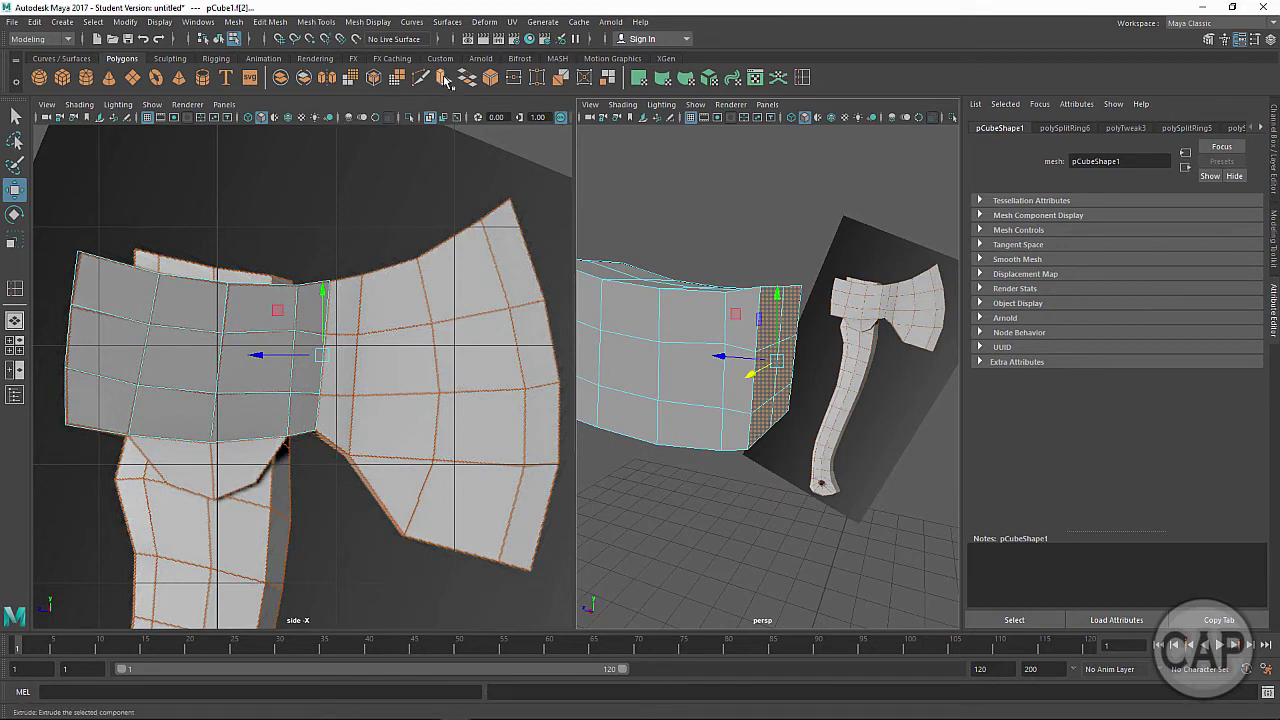
Step: Extrude the six end faces toward the blade with a local Z translation of 0.291
{"action": "left_click", "coordinate": [270, 22]}
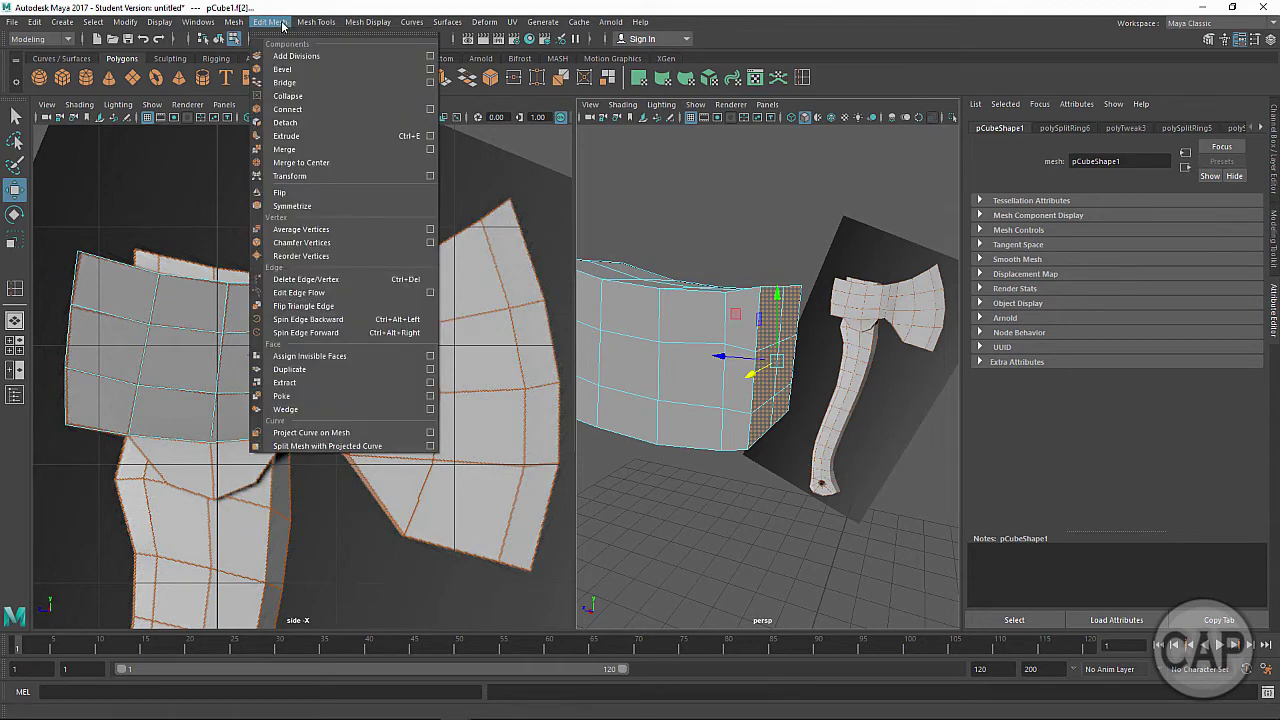
{"action": "left_click", "coordinate": [286, 136]}
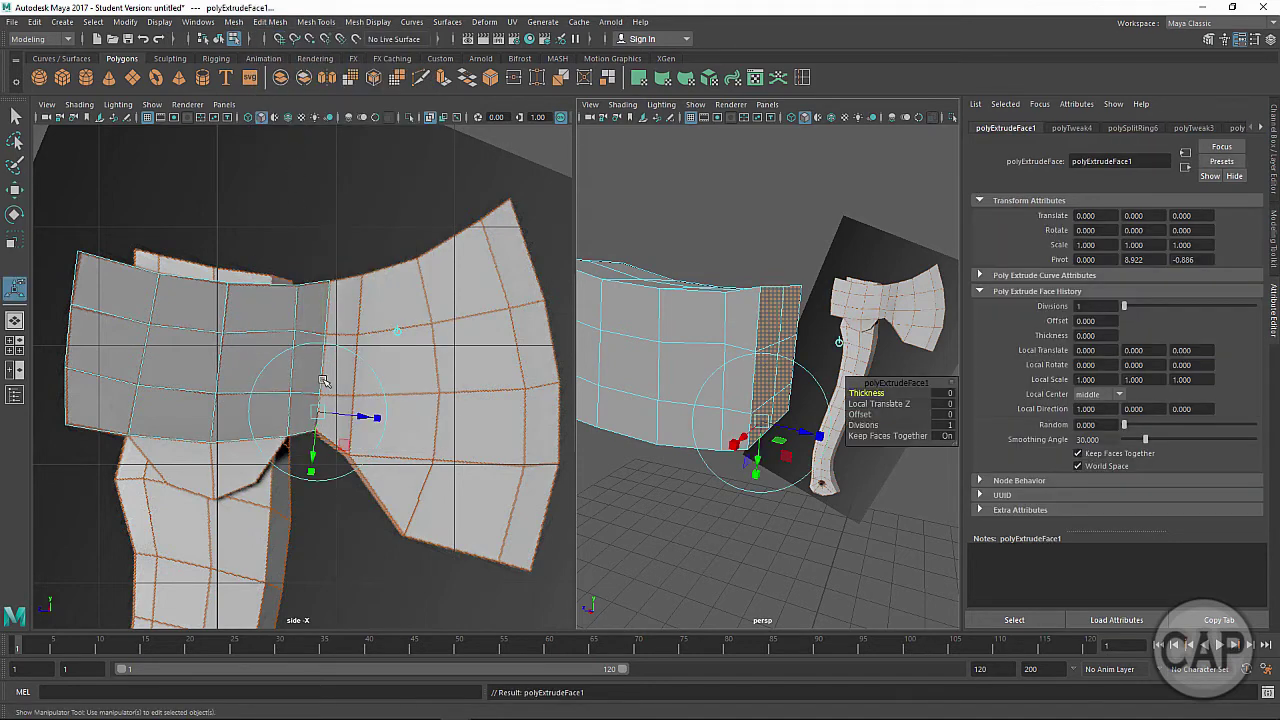
{"action": "left_click", "coordinate": [363, 419]}
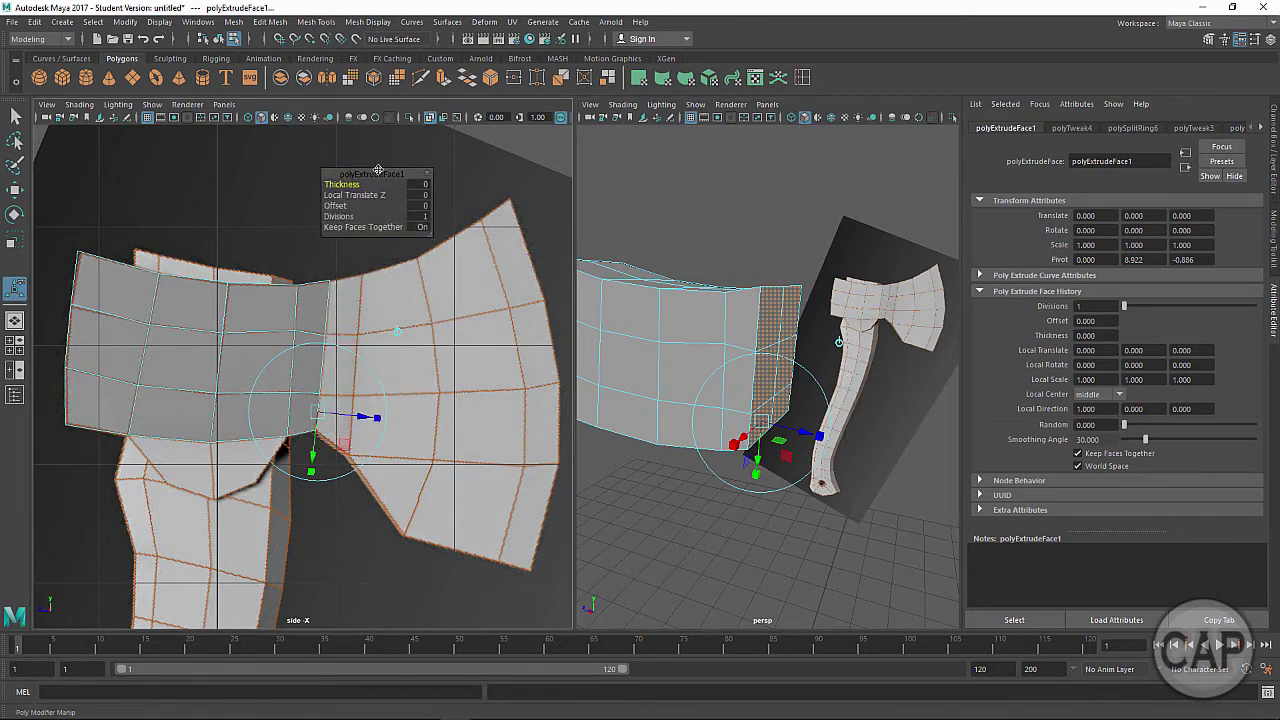
{"action": "left_click_drag", "start_coordinate": [368, 420], "coordinate": [600, 465]}
{"action": "left_click_drag", "start_coordinate": [752, 478], "coordinate": [718, 487], "text": "alt"}
{"action": "right_click_drag", "start_coordinate": [768, 489], "coordinate": [743, 478], "text": "alt"}
{"action": "mouse_move", "coordinate": [743, 478]}
{"action": "left_mouse_down", "text": "alt"}
{"action": "mouse_move", "coordinate": [709, 480]}
{"action": "mouse_move", "coordinate": [652, 535]}
{"action": "mouse_move", "coordinate": [745, 495]}
{"action": "left_mouse_up", "text": "alt"}
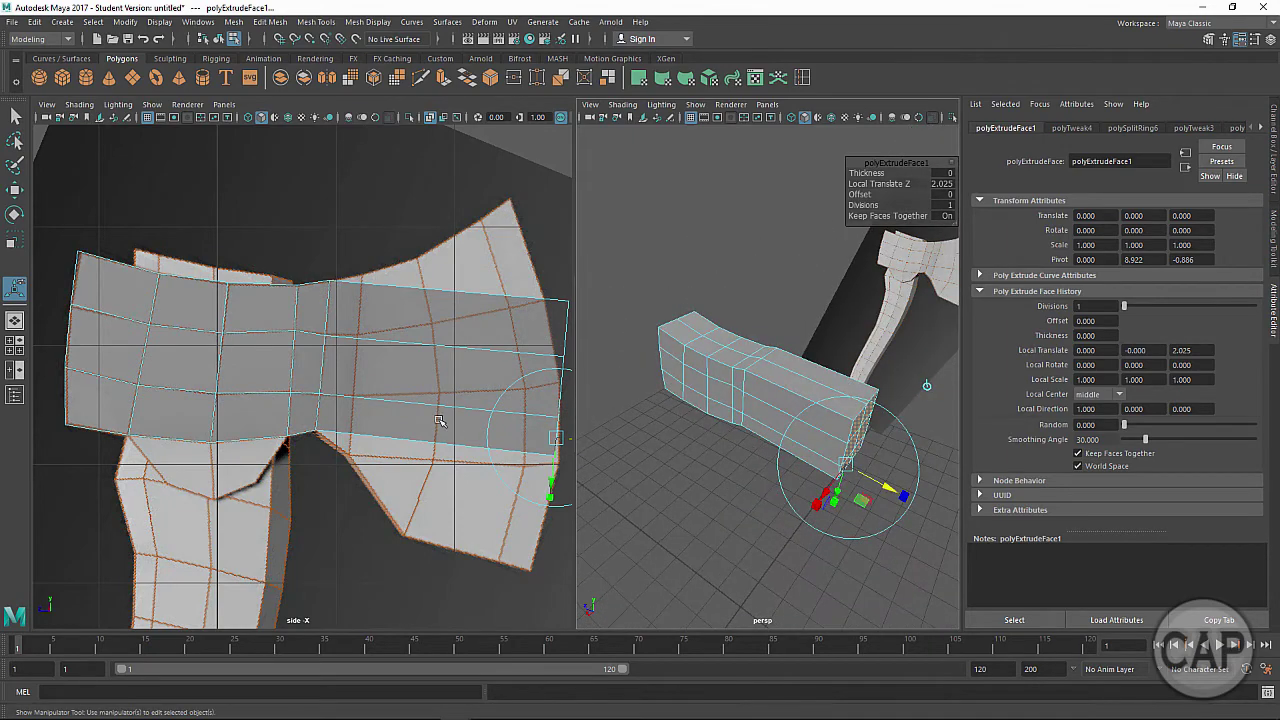
{"action": "middle_click_drag", "start_coordinate": [440, 420], "coordinate": [386, 446], "text": "alt"}
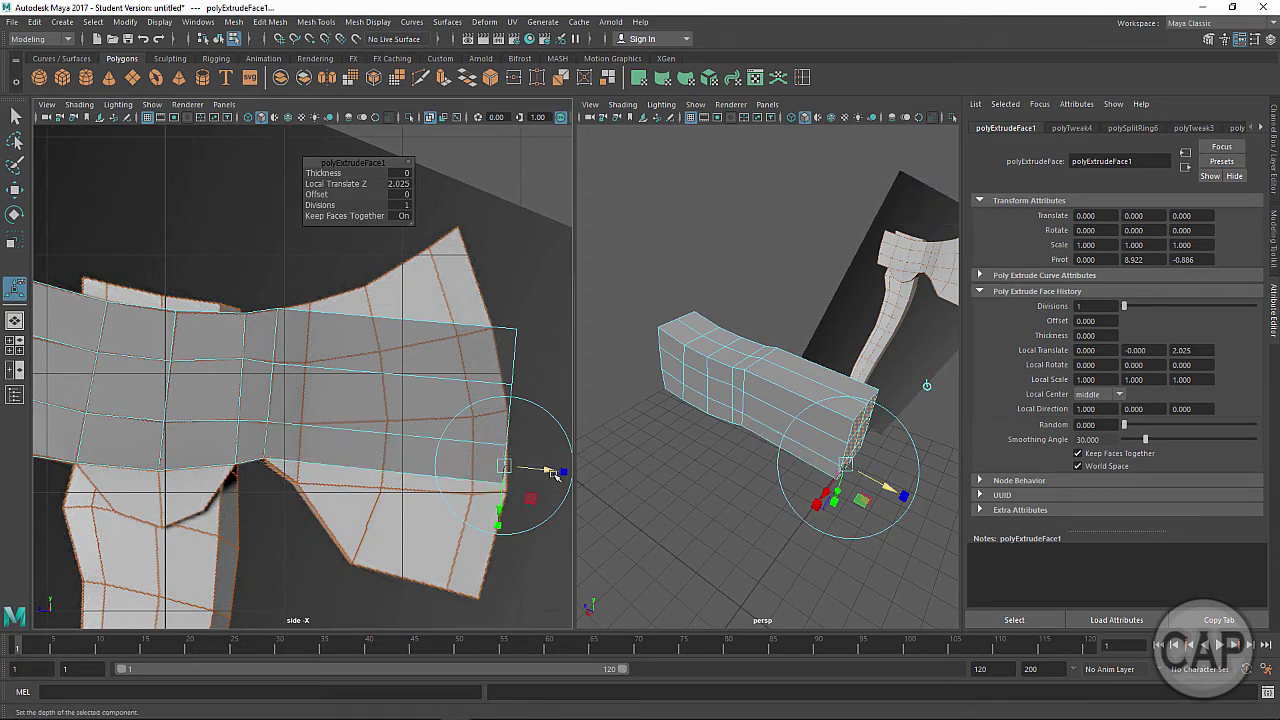
{"action": "left_click_drag", "start_coordinate": [551, 471], "coordinate": [342, 364]}
{"action": "left_click_drag", "start_coordinate": [349, 428], "coordinate": [351, 429]}
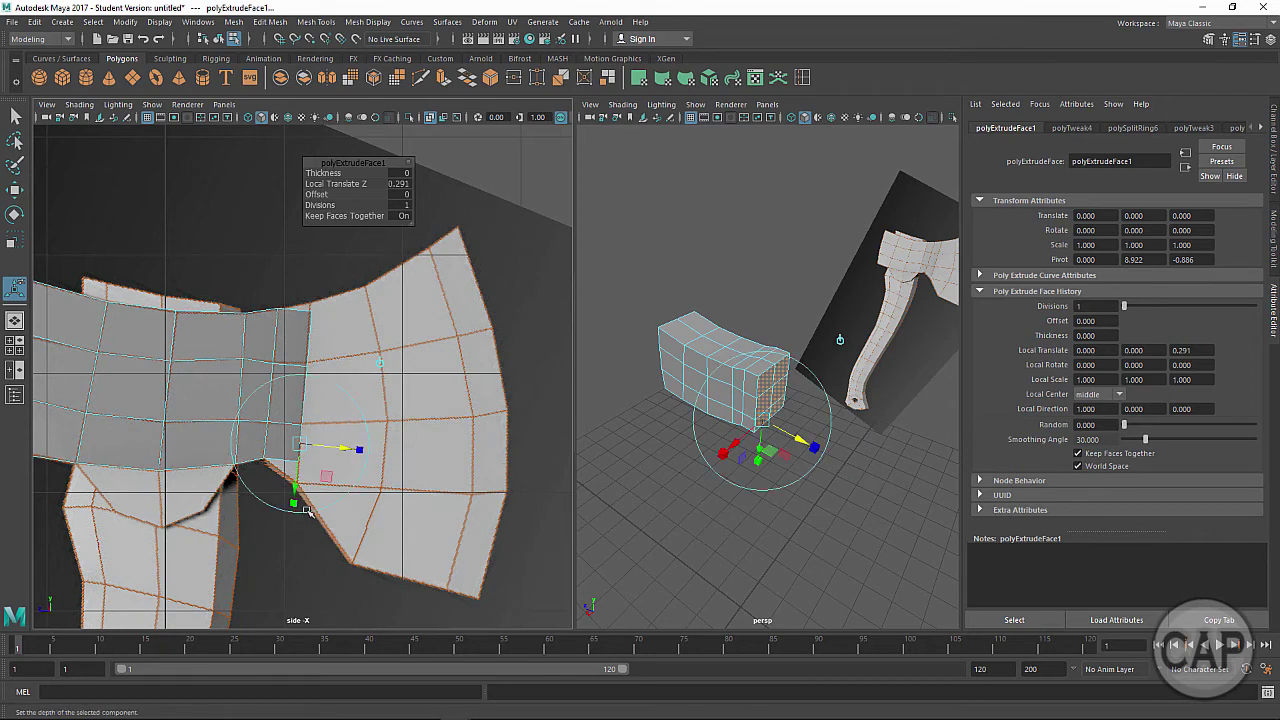
Step: Scale the extruded end faces taller and shift them down until their lower corner meets the reference outline
{"action": "left_click_drag", "start_coordinate": [294, 504], "coordinate": [294, 535]}
{"action": "mouse_move", "coordinate": [294, 487]}
{"action": "left_mouse_down"}
{"action": "mouse_move", "coordinate": [294, 520]}
{"action": "mouse_move", "coordinate": [293, 496]}
{"action": "left_mouse_up"}
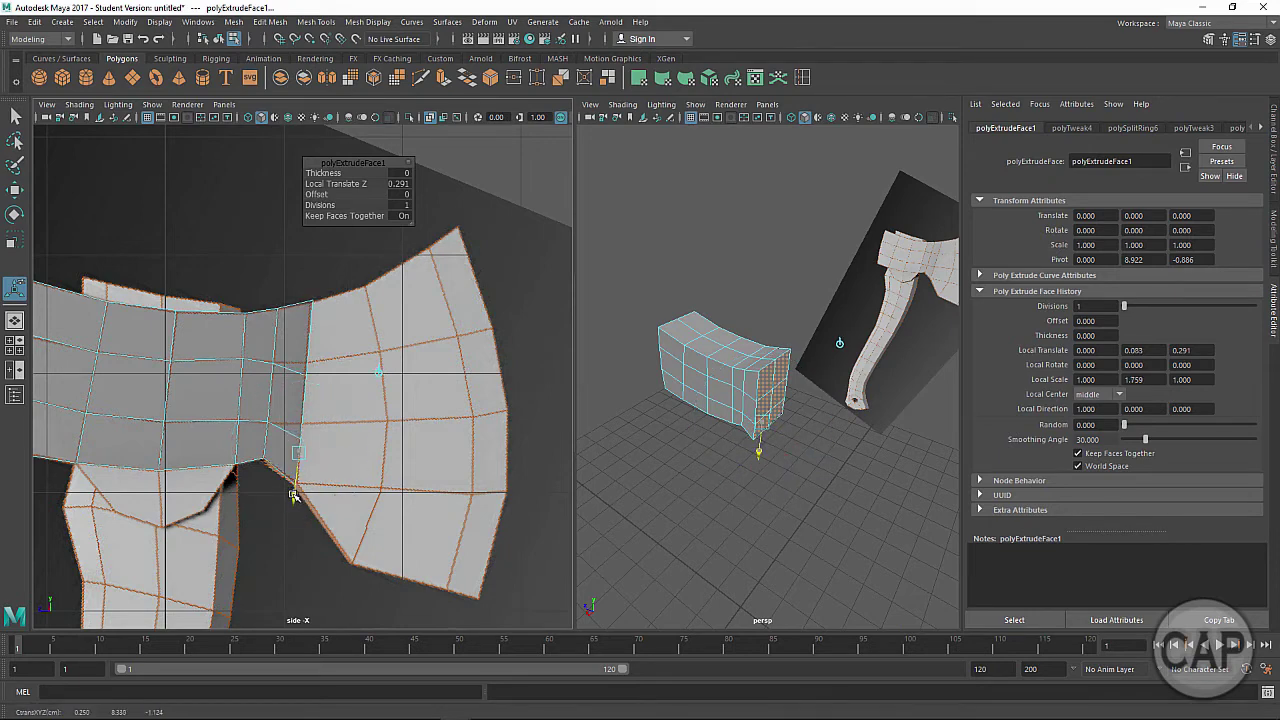
{"action": "scroll", "coordinate": [293, 496], "scroll_direction": "up", "scroll_amount": 5}
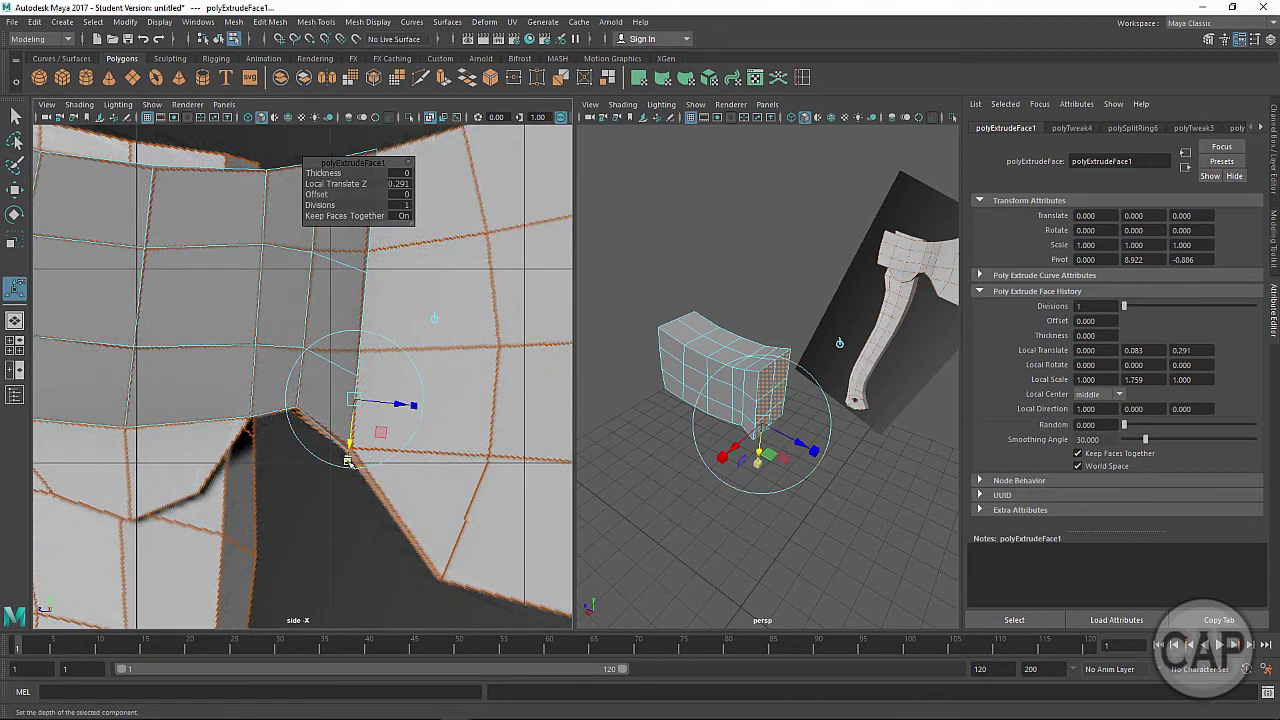
{"action": "mouse_move", "coordinate": [349, 461]}
{"action": "left_mouse_down"}
{"action": "mouse_move", "coordinate": [349, 481]}
{"action": "mouse_move", "coordinate": [353, 442]}
{"action": "left_mouse_up"}
Step: Move the vertices of both horizontal loops on the extruded end and the upper one on the neighboring loop onto the reference's lines
{"action": "middle_click_drag", "start_coordinate": [442, 463], "coordinate": [396, 587], "text": "alt"}
{"action": "middle_click_drag", "start_coordinate": [398, 392], "coordinate": [393, 340], "text": "alt"}
{"action": "right_click_drag", "start_coordinate": [302, 322], "coordinate": [262, 321]}
{"action": "left_click_drag", "start_coordinate": [340, 354], "coordinate": [315, 367]}
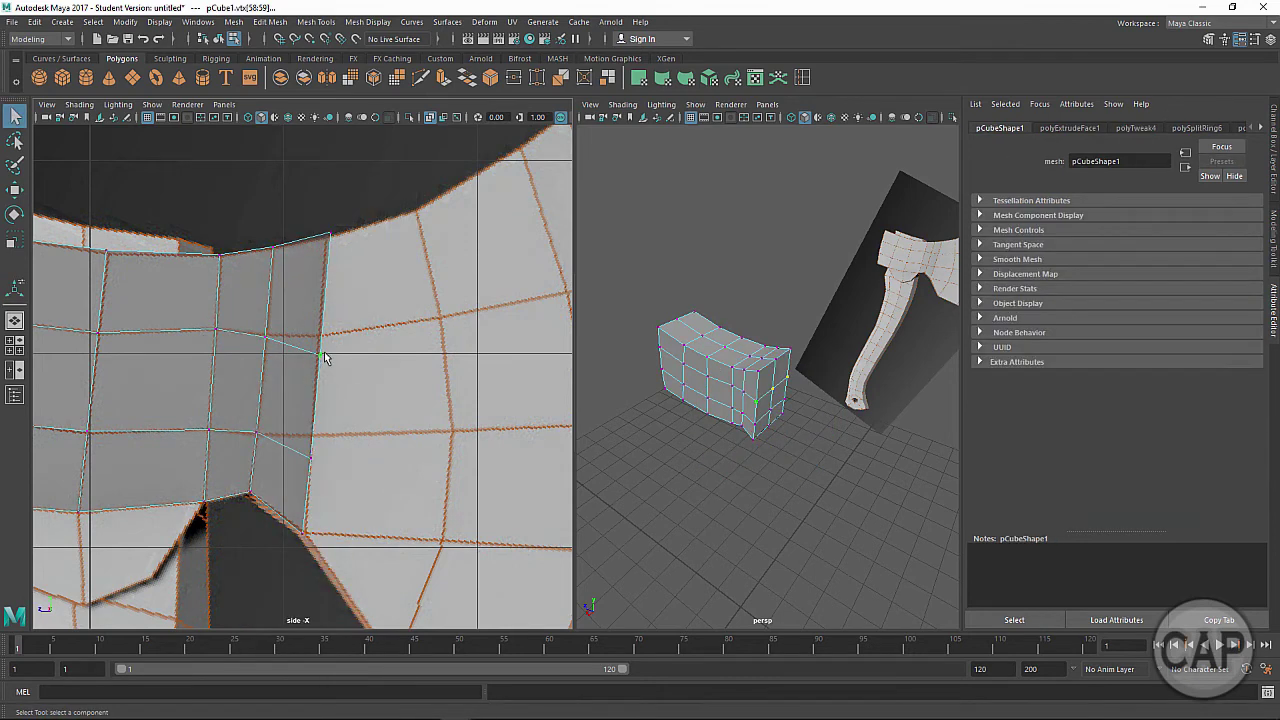
{"action": "key", "text": "w"}
{"action": "left_click_drag", "start_coordinate": [321, 310], "coordinate": [321, 293]}
{"action": "left_click_drag", "start_coordinate": [298, 464], "coordinate": [316, 402]}
{"action": "left_click_drag", "start_coordinate": [249, 309], "coordinate": [283, 347]}
{"action": "left_click_drag", "start_coordinate": [265, 311], "coordinate": [265, 308]}
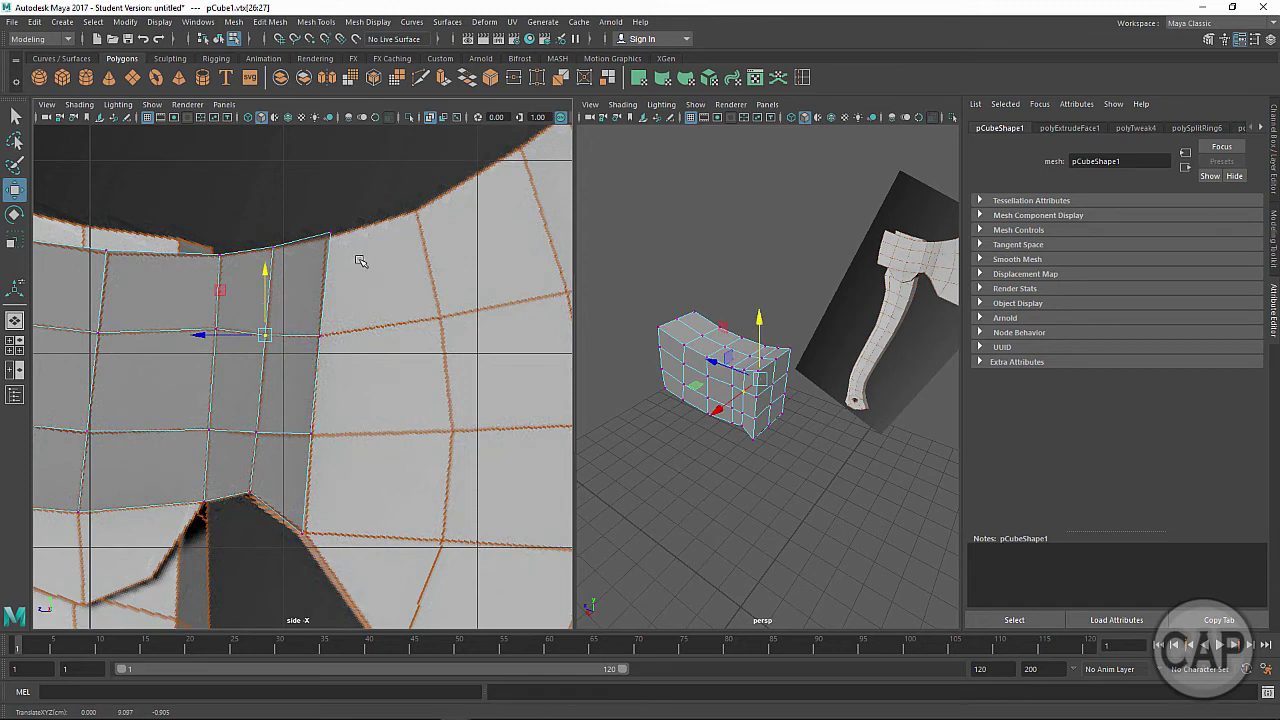
Step: Align the top and bottom corner vertex pairs of the extruded end with the reference outline
{"action": "left_click_drag", "start_coordinate": [343, 212], "coordinate": [316, 262]}
{"action": "left_click_drag", "start_coordinate": [331, 195], "coordinate": [304, 237]}
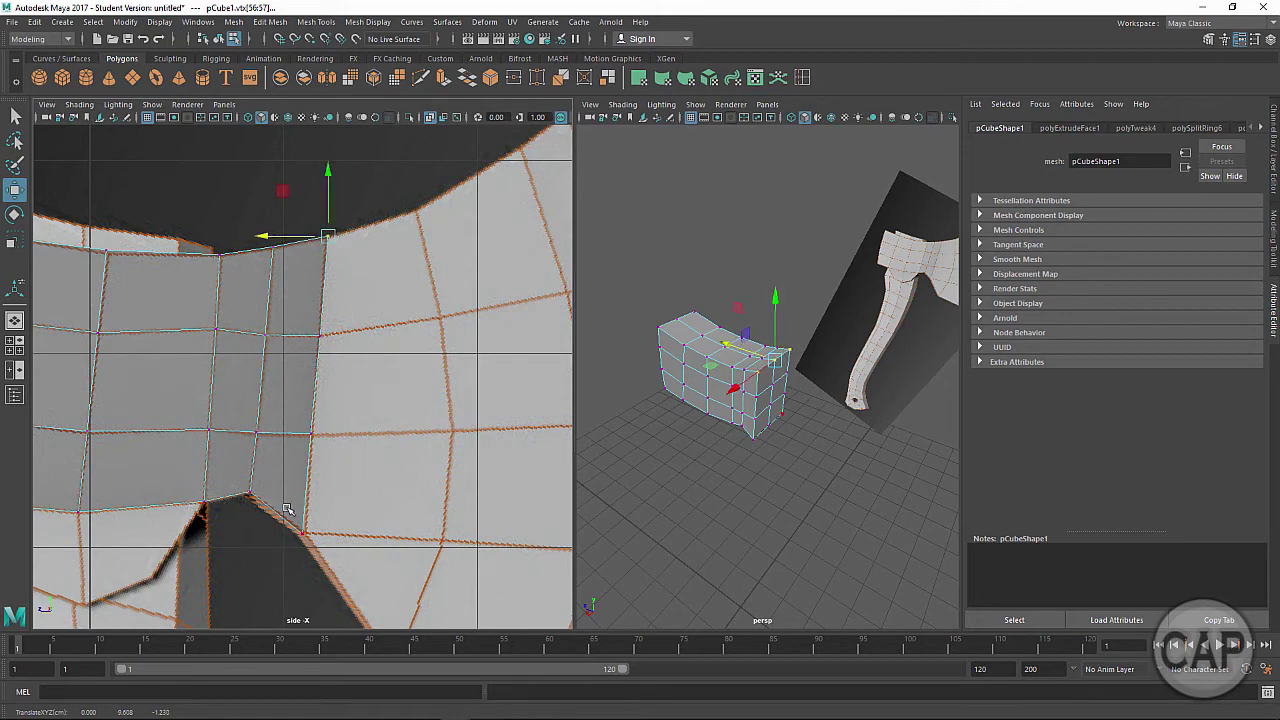
{"action": "left_click", "coordinate": [301, 532]}
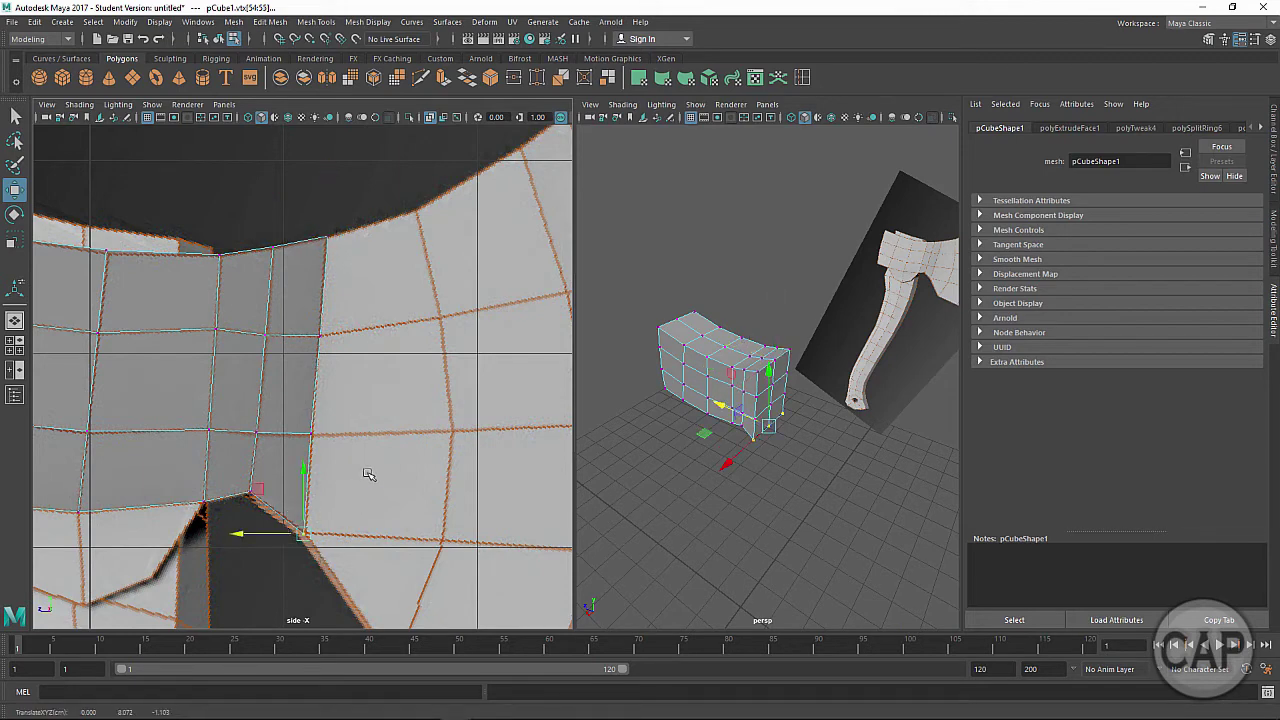
{"action": "scroll", "coordinate": [374, 347], "scroll_direction": "down", "scroll_amount": 4}
{"action": "key", "text": "q"}
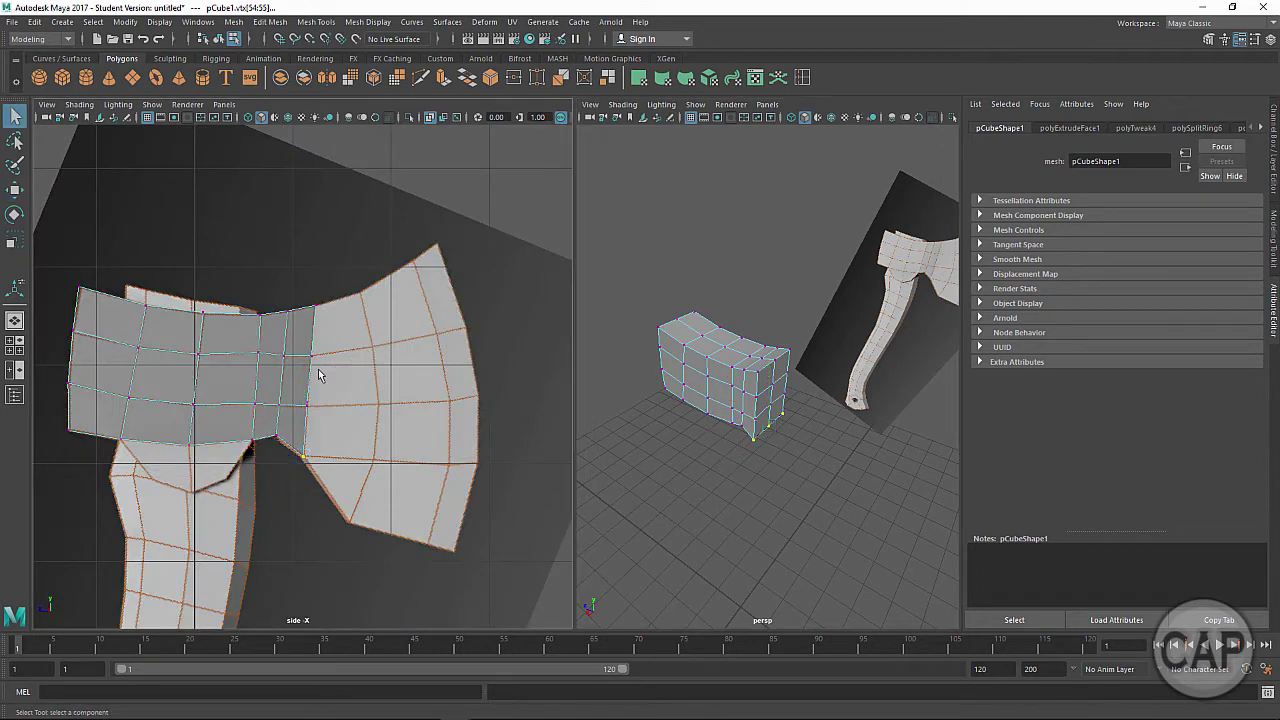
Step: Extrude the blade-side end faces again with a local Z translation of 0.741 and scale their height by 2.409
{"action": "right_click_drag", "start_coordinate": [295, 381], "coordinate": [296, 360]}
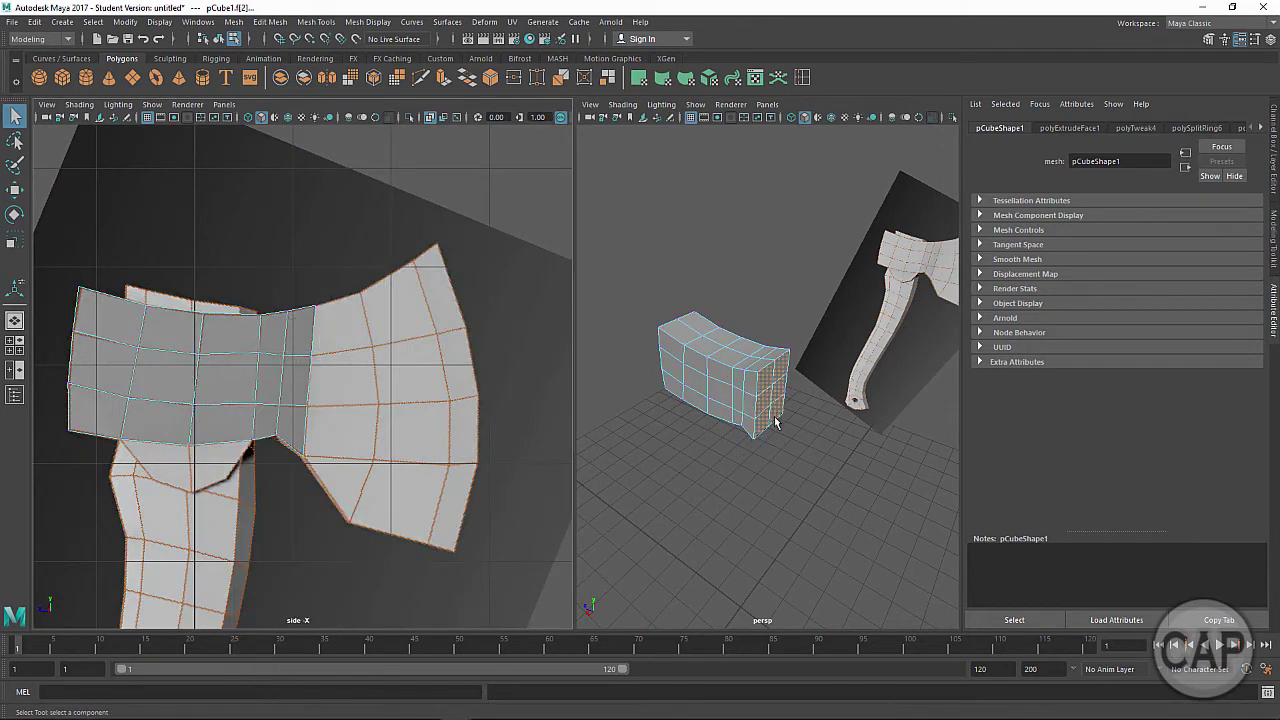
{"action": "right_click_drag", "start_coordinate": [699, 462], "coordinate": [857, 473], "text": "alt"}
{"action": "left_click_drag", "start_coordinate": [857, 473], "coordinate": [785, 453], "text": "alt"}
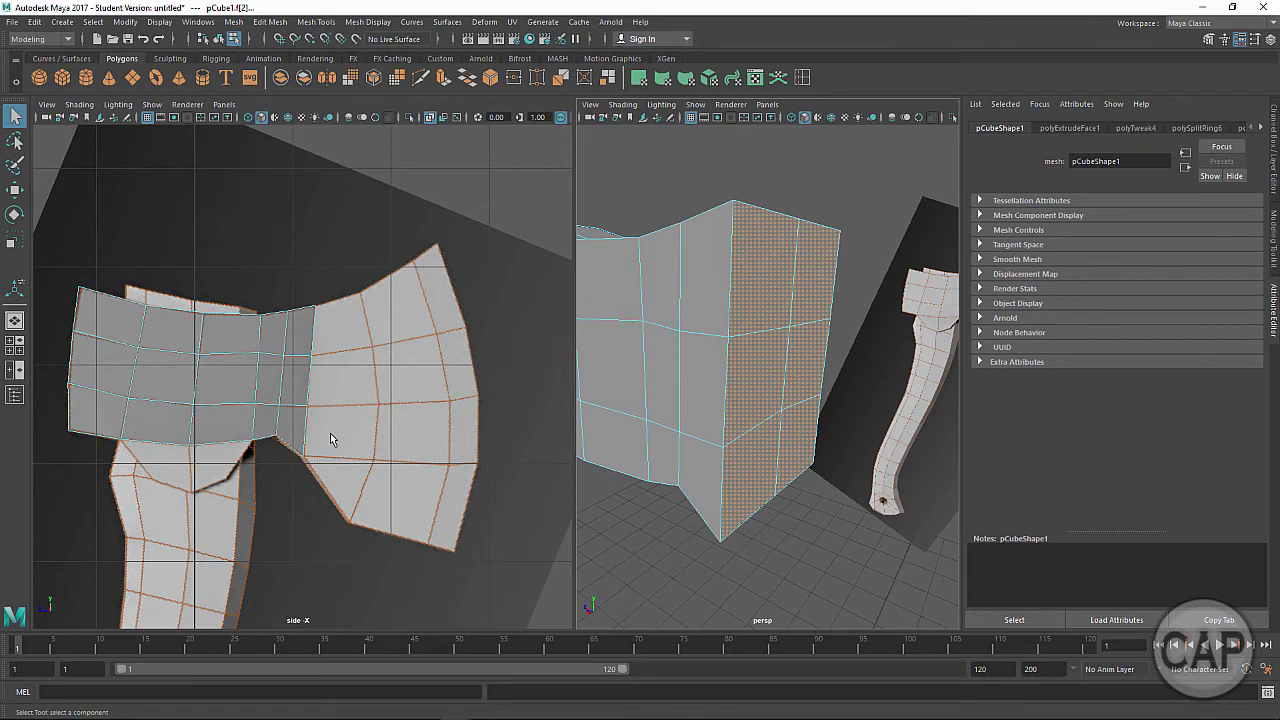
{"action": "key", "text": "ctrl+e"}
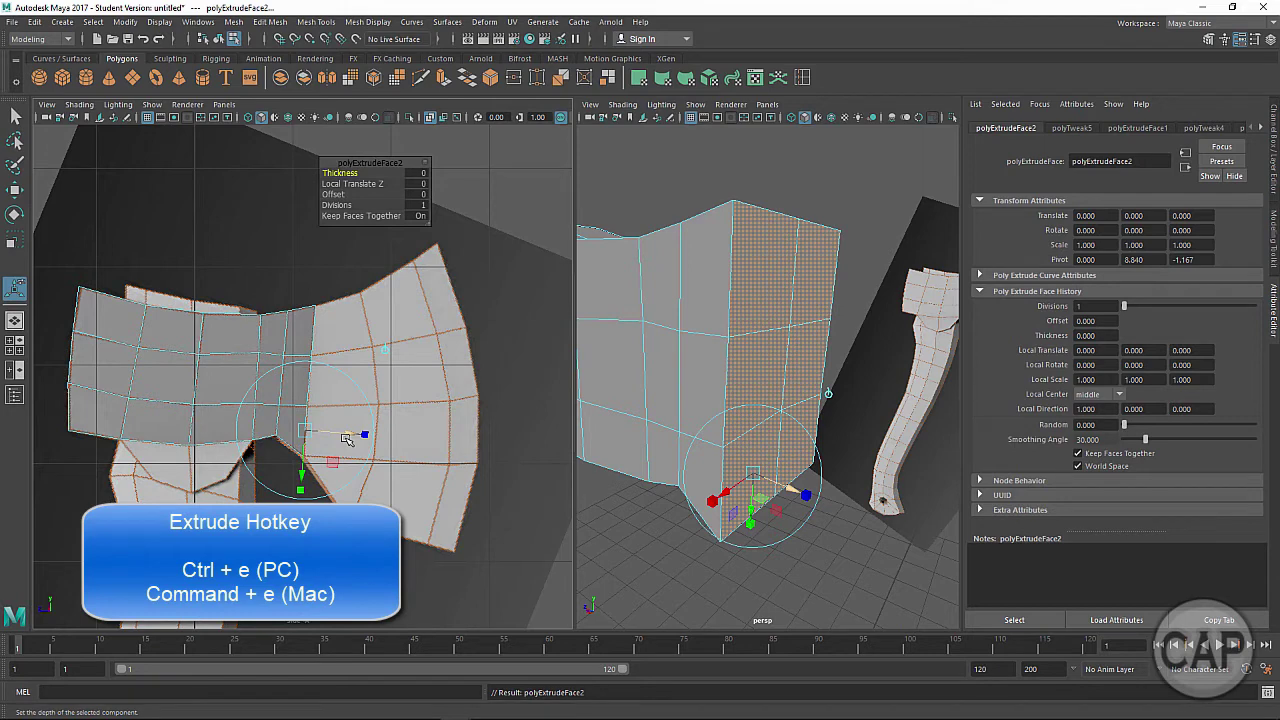
{"action": "left_click_drag", "start_coordinate": [350, 434], "coordinate": [422, 449]}
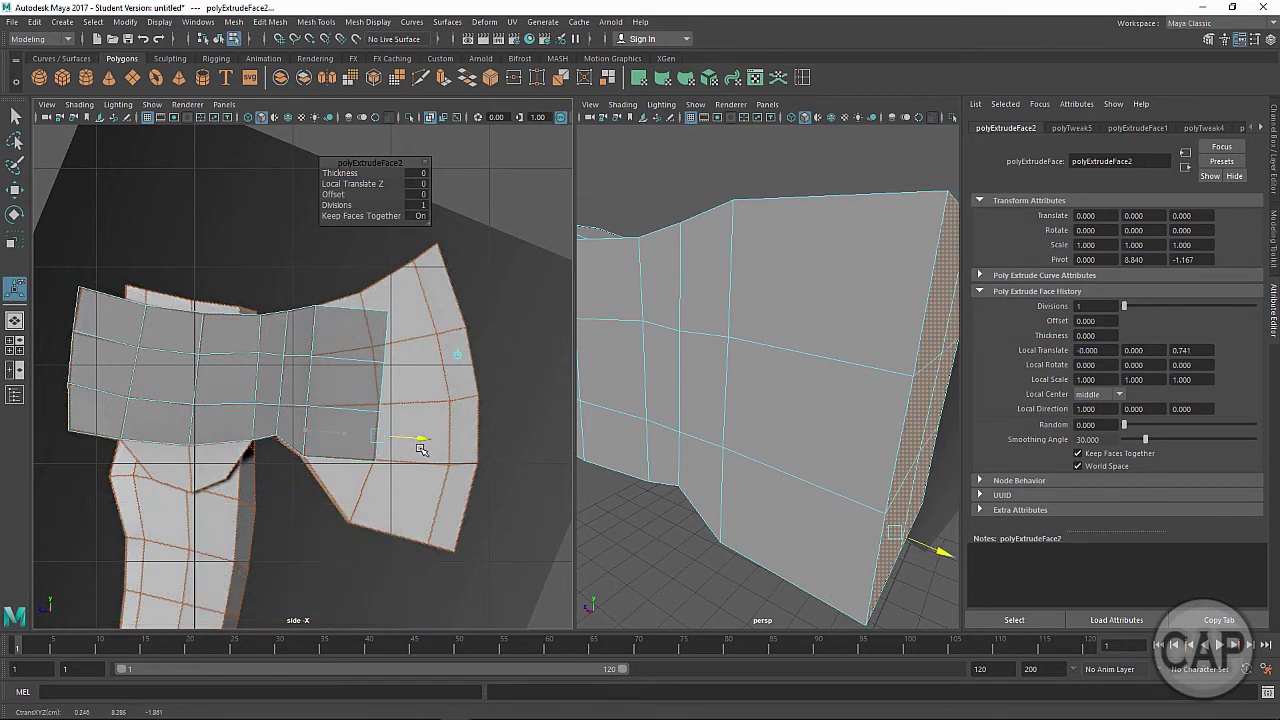
{"action": "left_click_drag", "start_coordinate": [377, 490], "coordinate": [365, 580]}
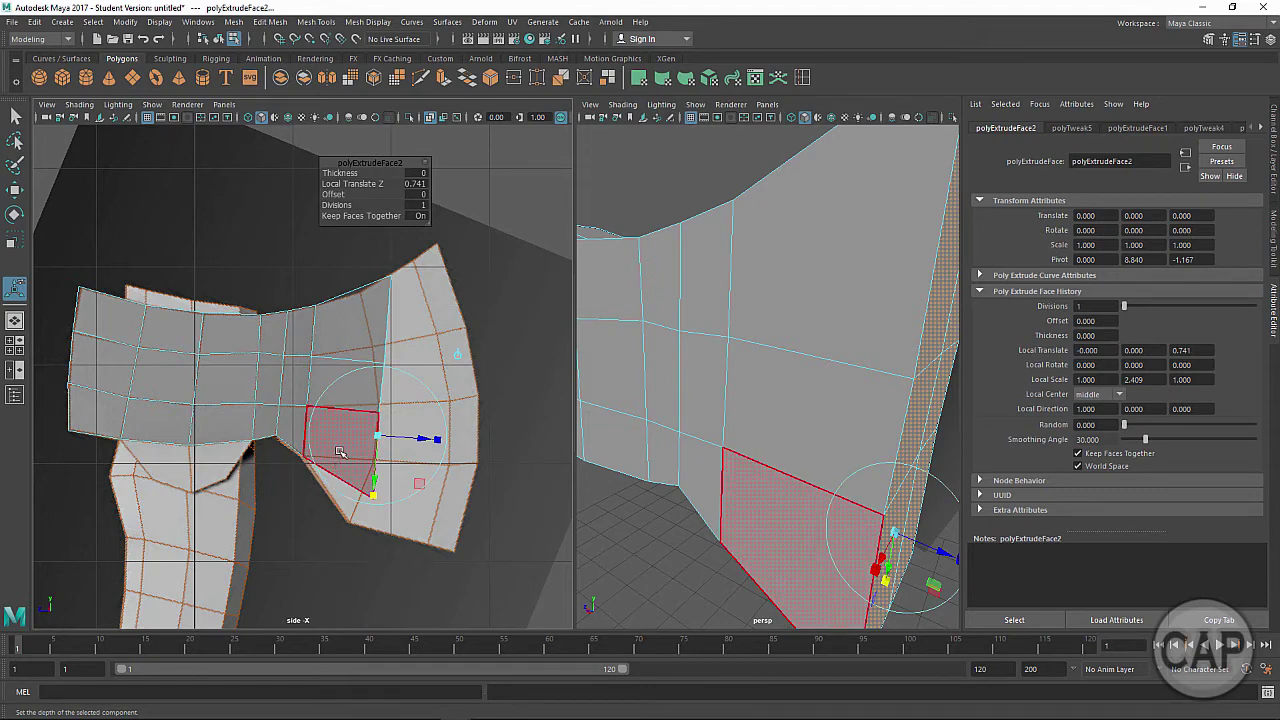
{"action": "key", "text": "q"}
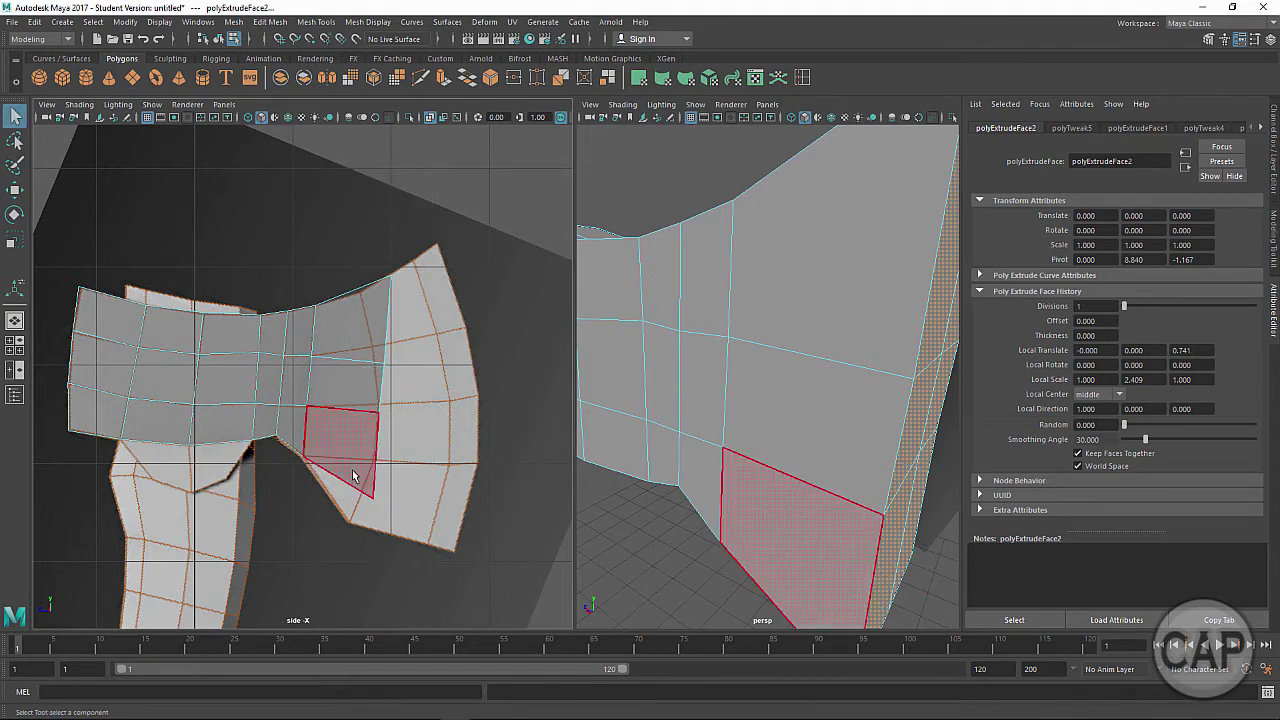
Step: Move the new extrusion's bottom corner vertex pair up onto the reference's lowest horizontal wireframe line
{"action": "right_click_drag", "start_coordinate": [352, 476], "coordinate": [288, 323]}
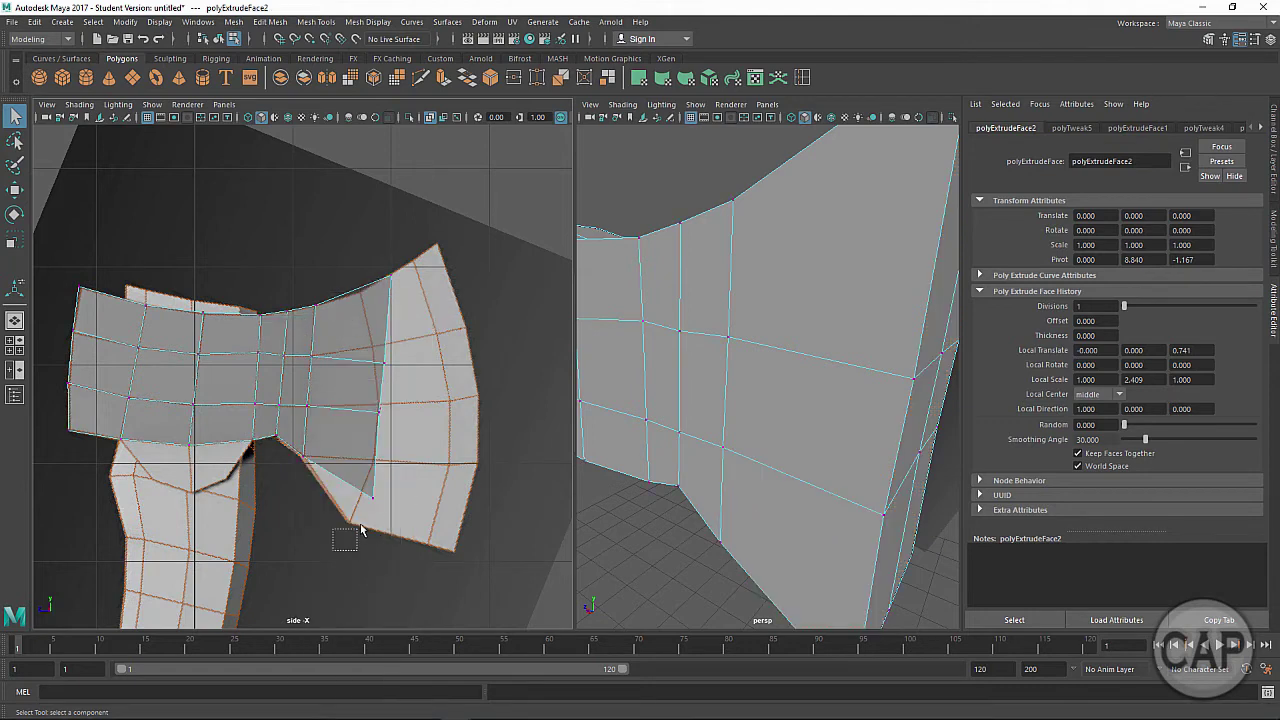
{"action": "left_click_drag", "start_coordinate": [362, 530], "coordinate": [376, 463]}
{"action": "key", "text": "w"}
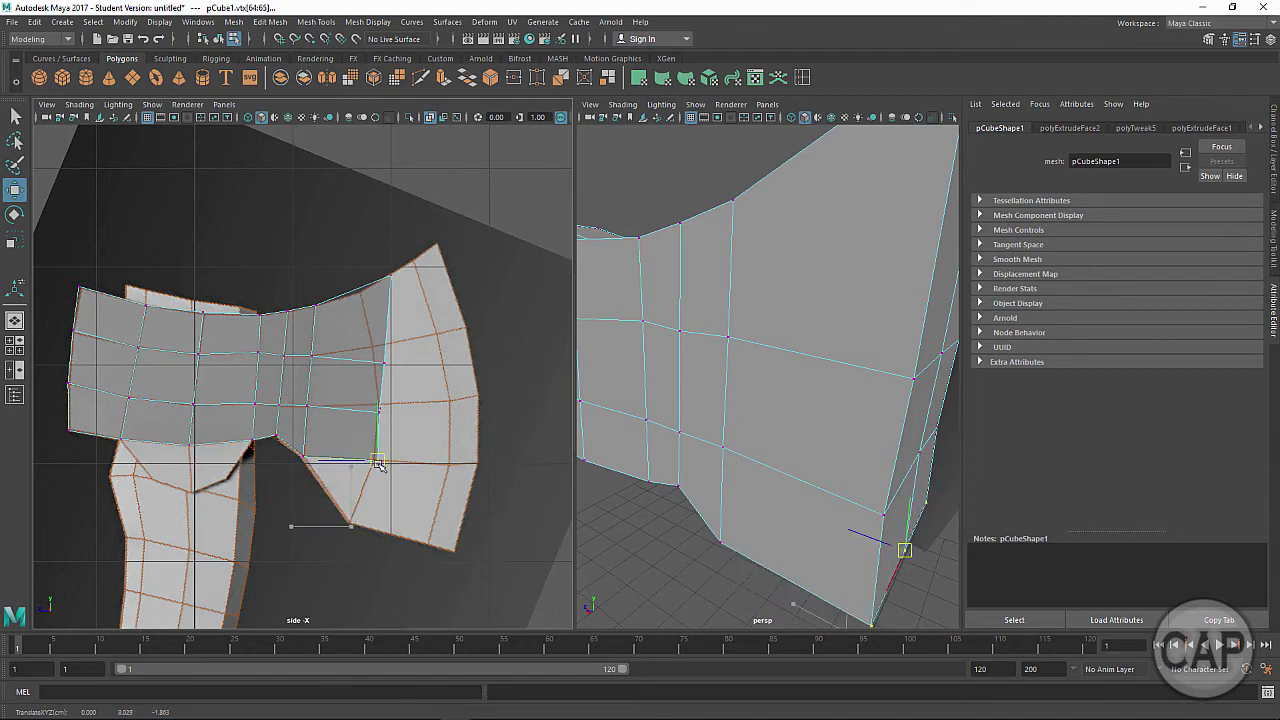
{"action": "scroll", "coordinate": [305, 494], "scroll_direction": "up", "scroll_amount": 5}
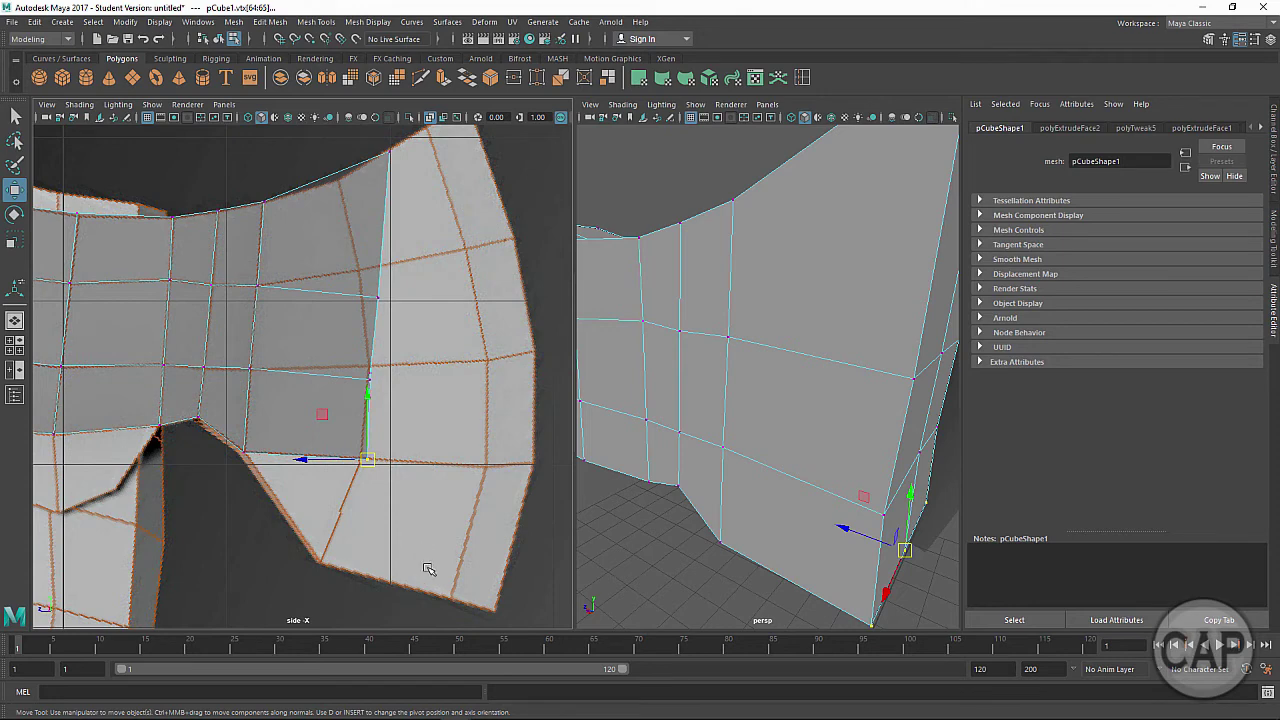
Step: Move the new extrusion's top corner vertices and both horizontal loops' end vertices onto the reference's wireframe lines
{"action": "left_click_drag", "start_coordinate": [325, 397], "coordinate": [375, 373]}
{"action": "left_click_drag", "start_coordinate": [356, 446], "coordinate": [368, 466]}
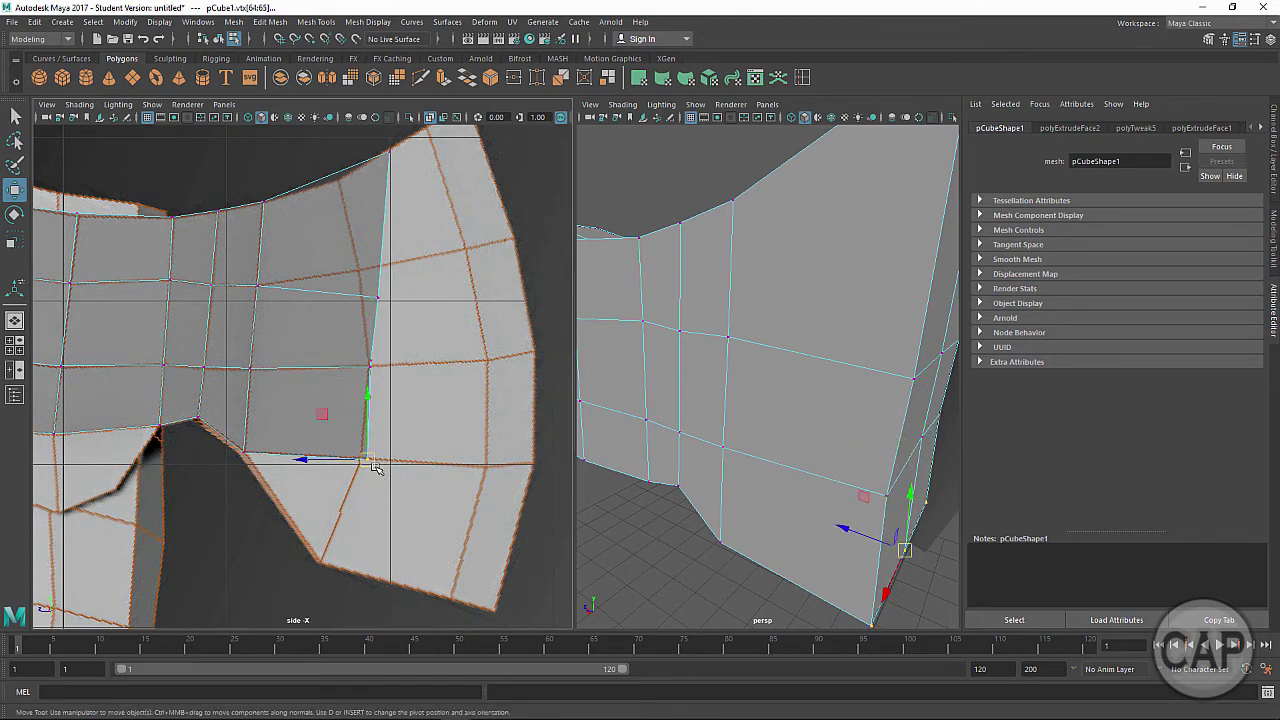
{"action": "left_click_drag", "start_coordinate": [402, 260], "coordinate": [358, 273]}
{"action": "middle_click_drag", "start_coordinate": [402, 286], "coordinate": [434, 429], "text": "alt"}
{"action": "left_click_drag", "start_coordinate": [438, 266], "coordinate": [408, 338]}
{"action": "left_click_drag", "start_coordinate": [418, 296], "coordinate": [370, 323]}
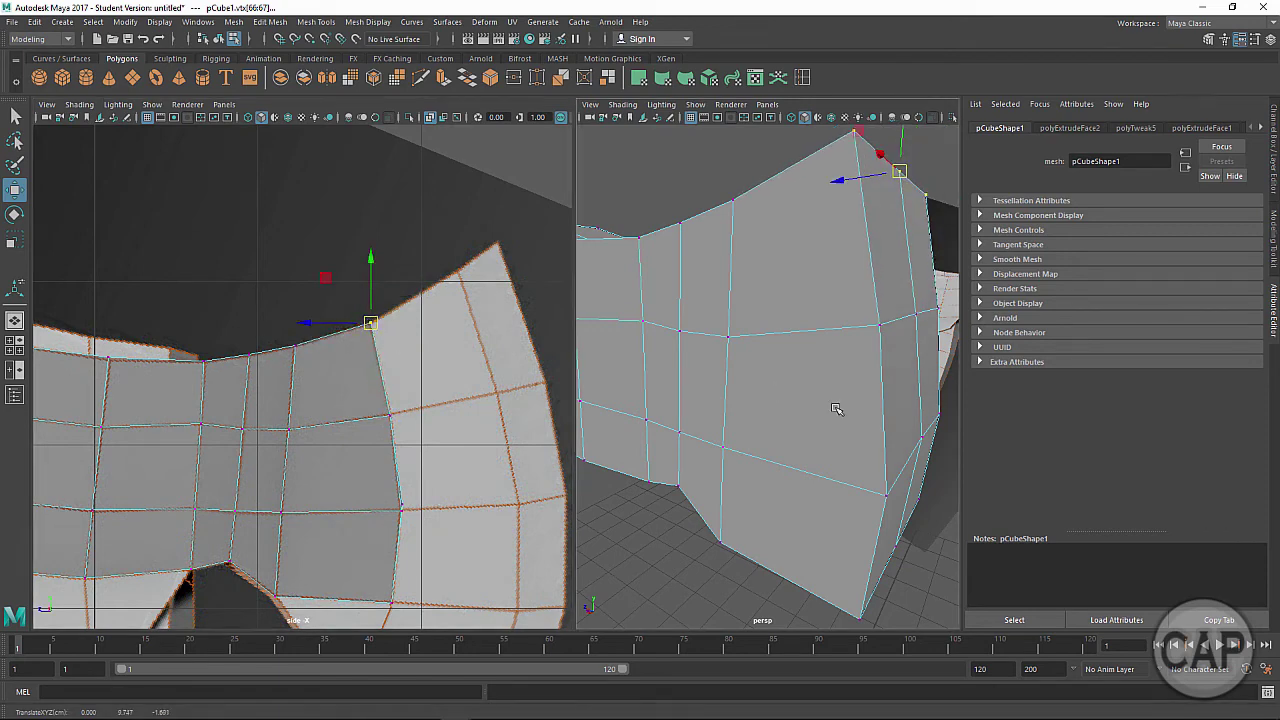
Step: Select the blade-side end faces and scale them narrower across the axe head's thickness
{"action": "scroll", "coordinate": [836, 408], "scroll_direction": "down", "scroll_amount": 6}
{"action": "left_click_drag", "start_coordinate": [769, 394], "coordinate": [807, 415], "text": "alt"}
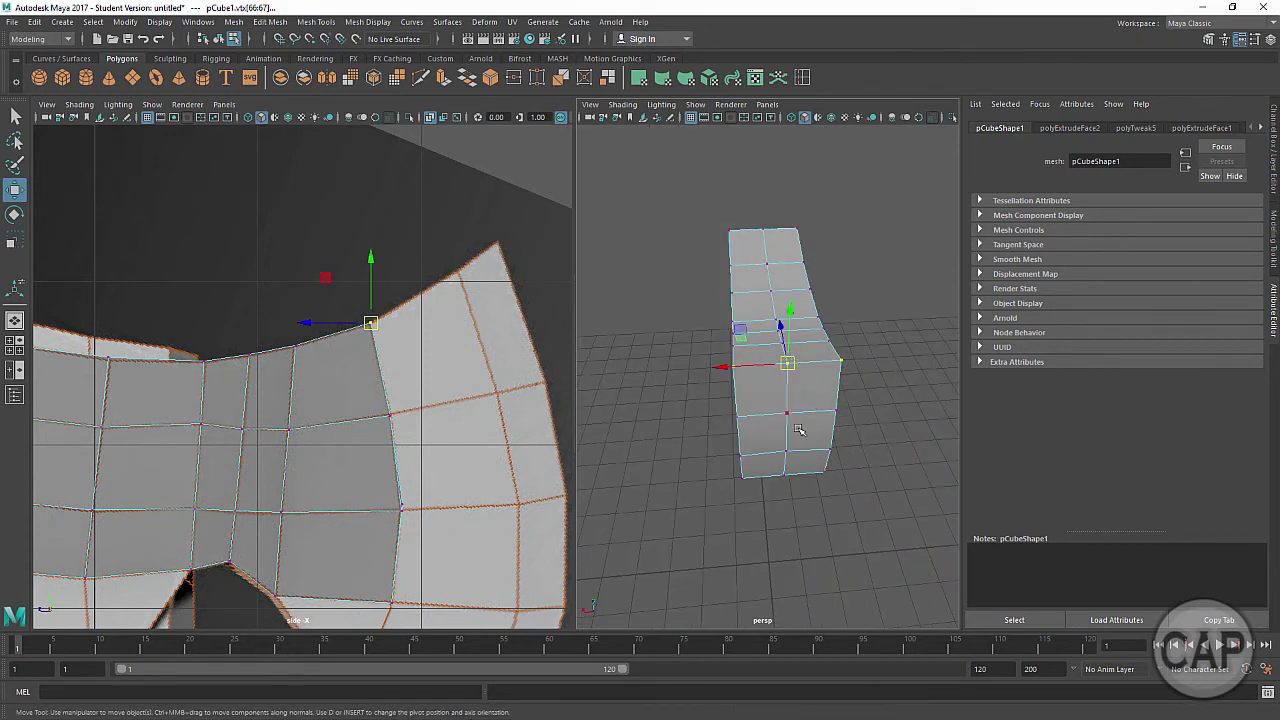
{"action": "right_click_drag", "start_coordinate": [798, 322], "coordinate": [797, 364]}
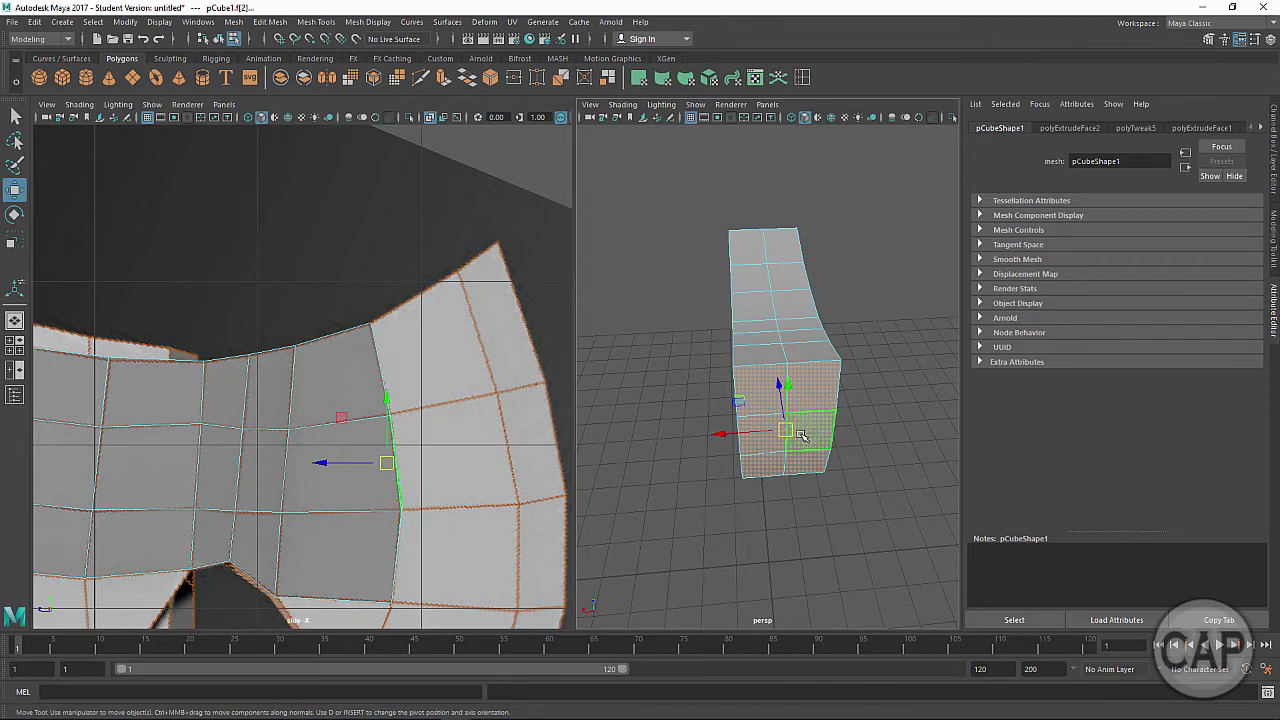
{"action": "key", "text": "r"}
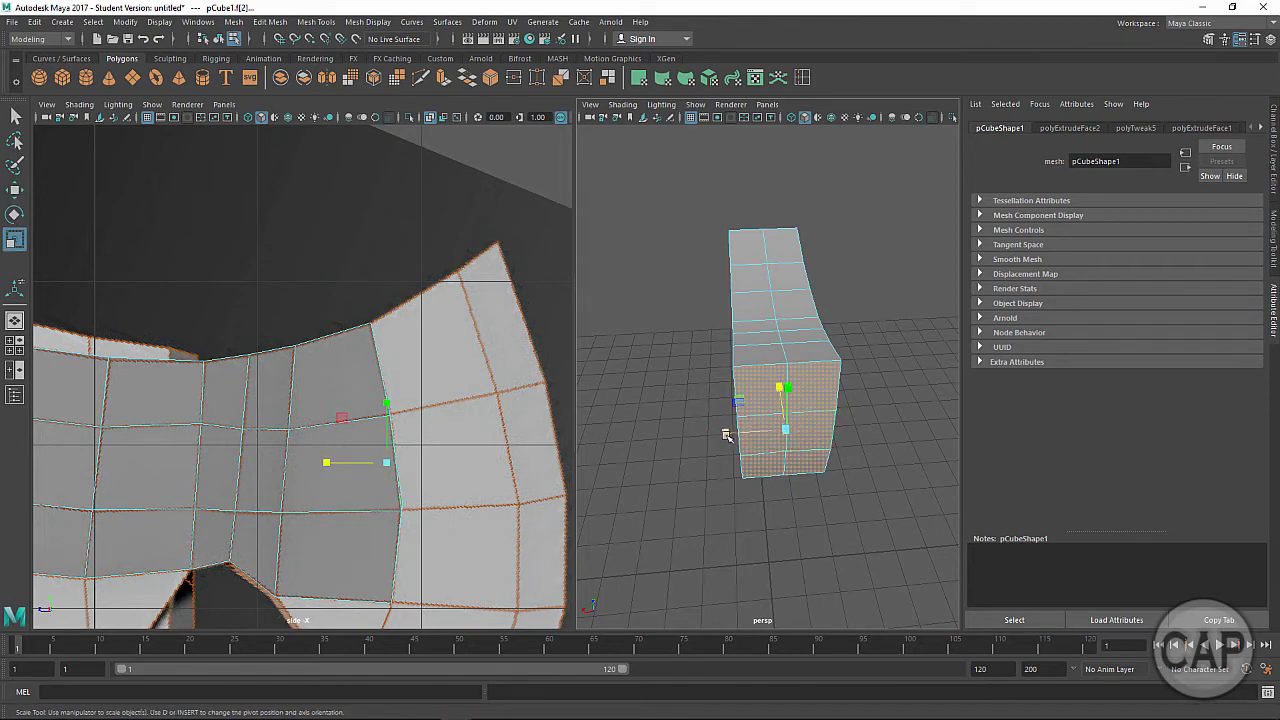
{"action": "left_click_drag", "start_coordinate": [726, 434], "coordinate": [760, 424]}
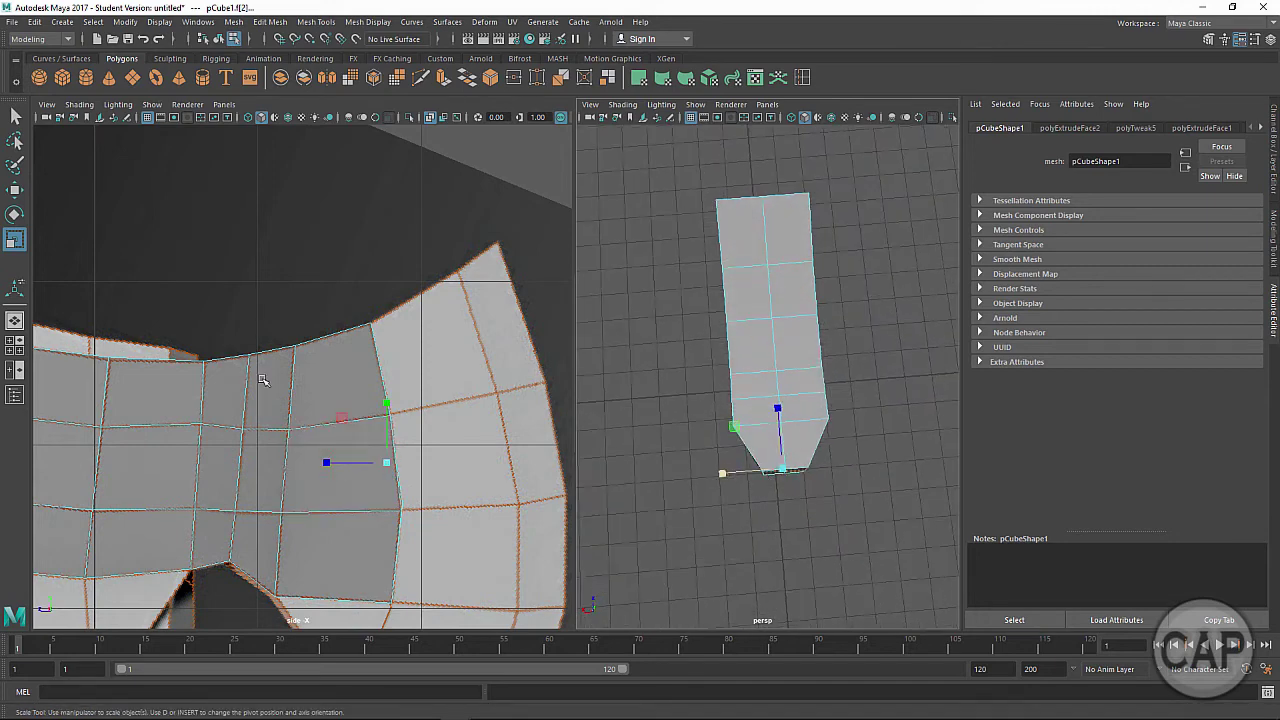
Step: Select the vertical edge loops around the neck between head and blade and scale them narrower across the thickness
{"action": "right_click_drag", "start_coordinate": [240, 467], "coordinate": [243, 286]}
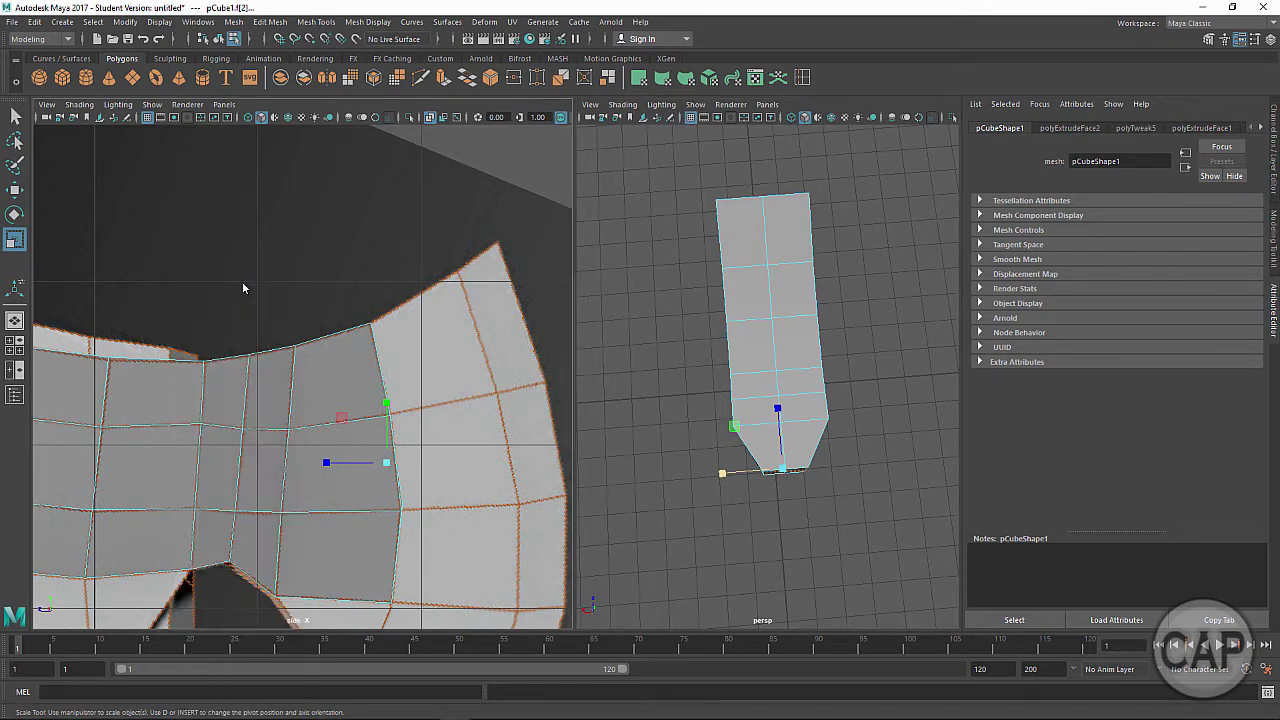
{"action": "double_click", "coordinate": [240, 447]}
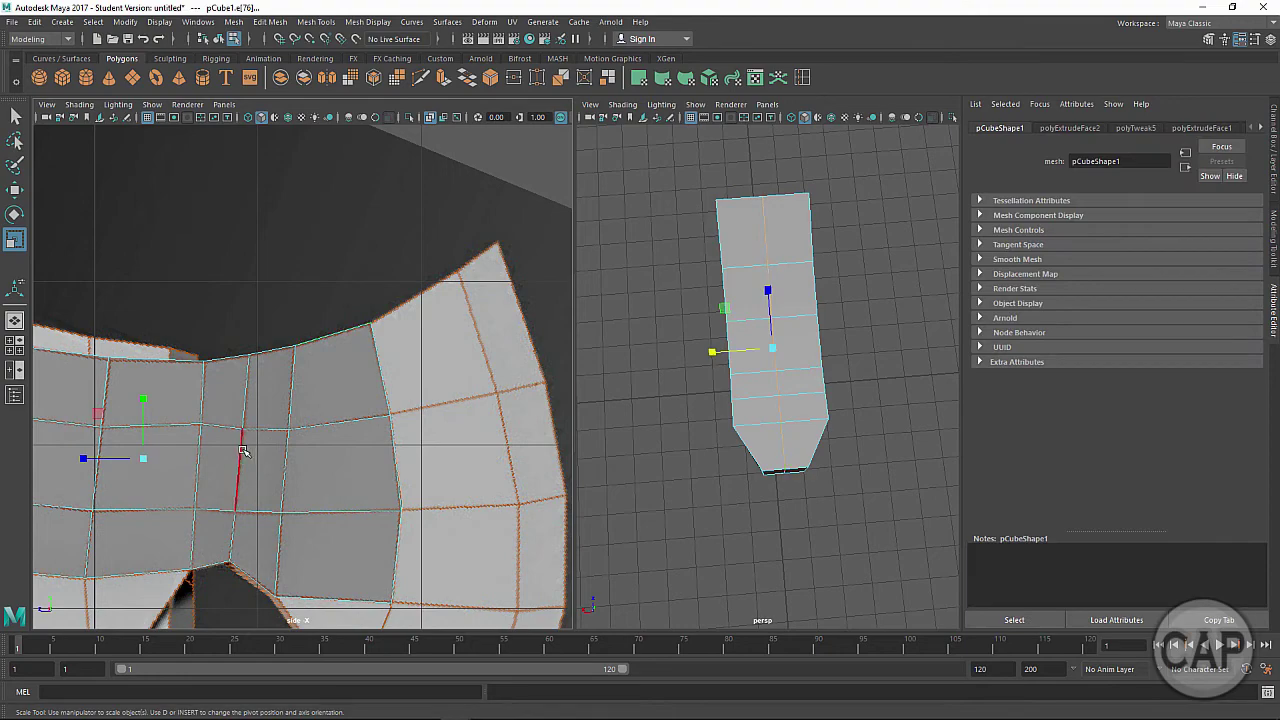
{"action": "double_click", "coordinate": [240, 448]}
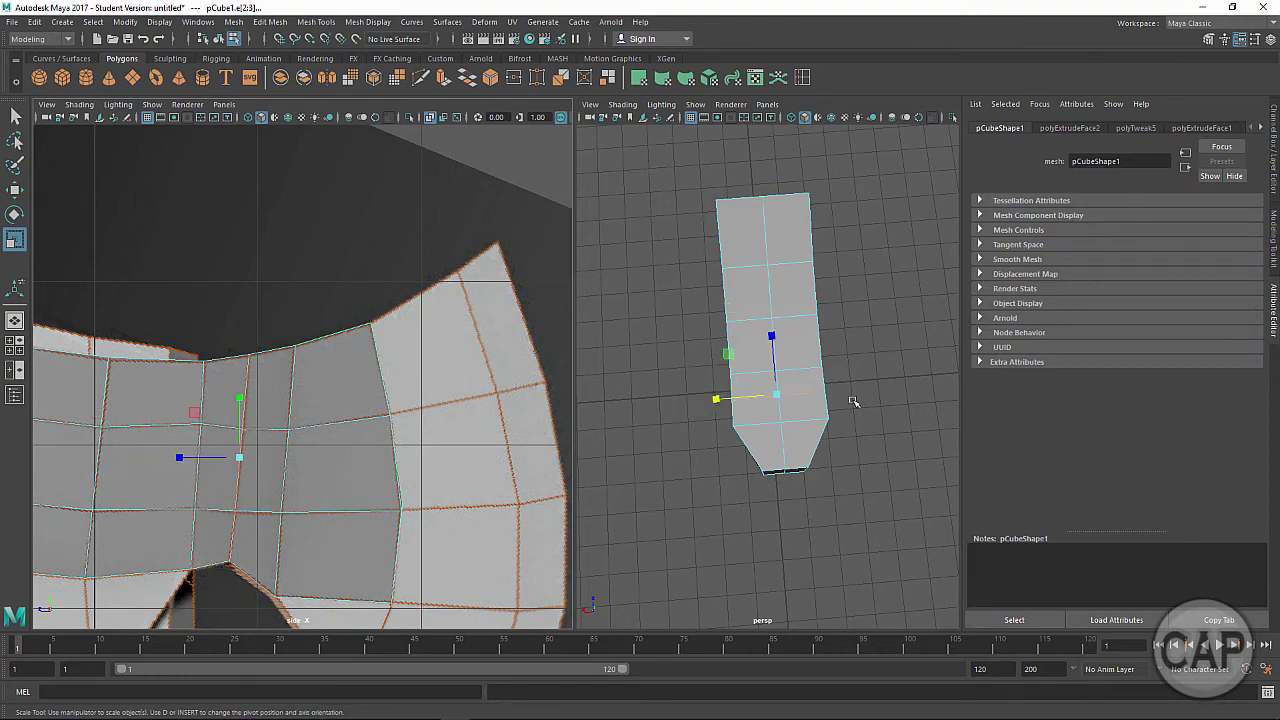
{"action": "left_click_drag", "start_coordinate": [855, 402], "coordinate": [766, 406], "text": "alt"}
{"action": "double_click", "coordinate": [772, 422]}
{"action": "double_click", "coordinate": [761, 370]}
{"action": "middle_click_drag", "start_coordinate": [766, 406], "coordinate": [757, 509], "text": "alt"}
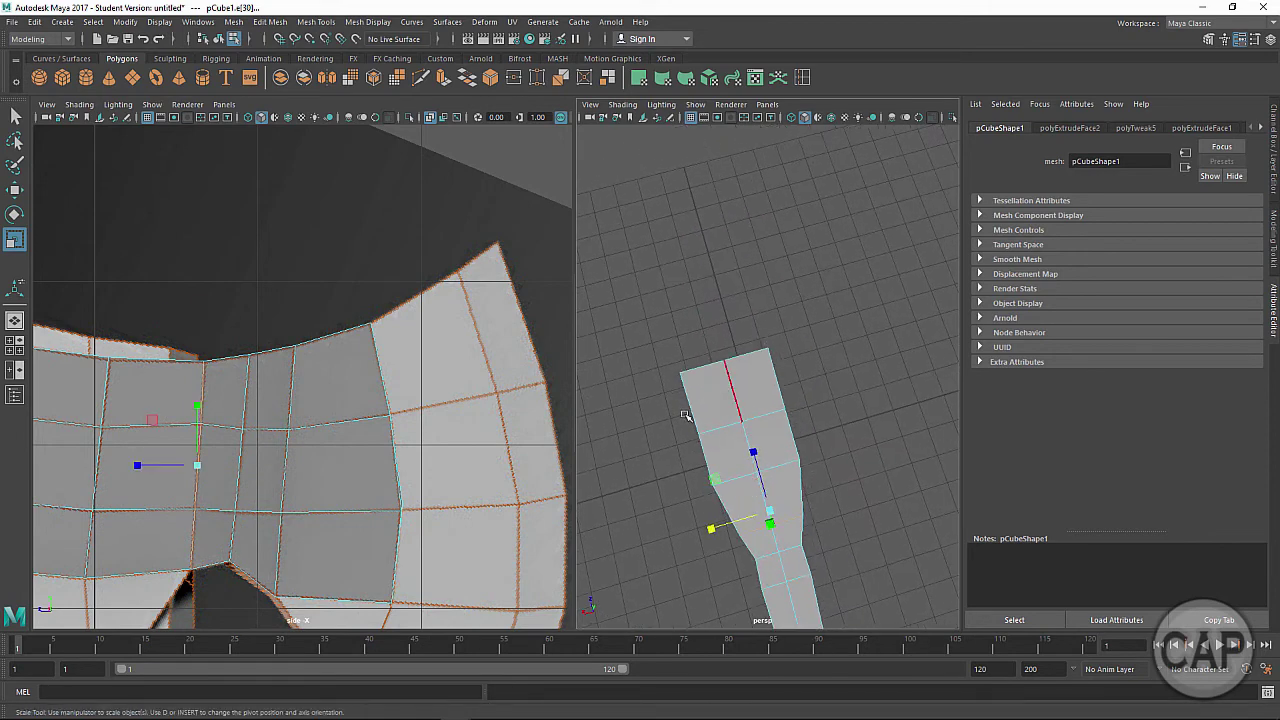
Step: Select all vertices on the back end of the axe head and scale them narrower across the thickness
{"action": "left_click_drag", "start_coordinate": [684, 415], "coordinate": [775, 350], "text": "alt"}
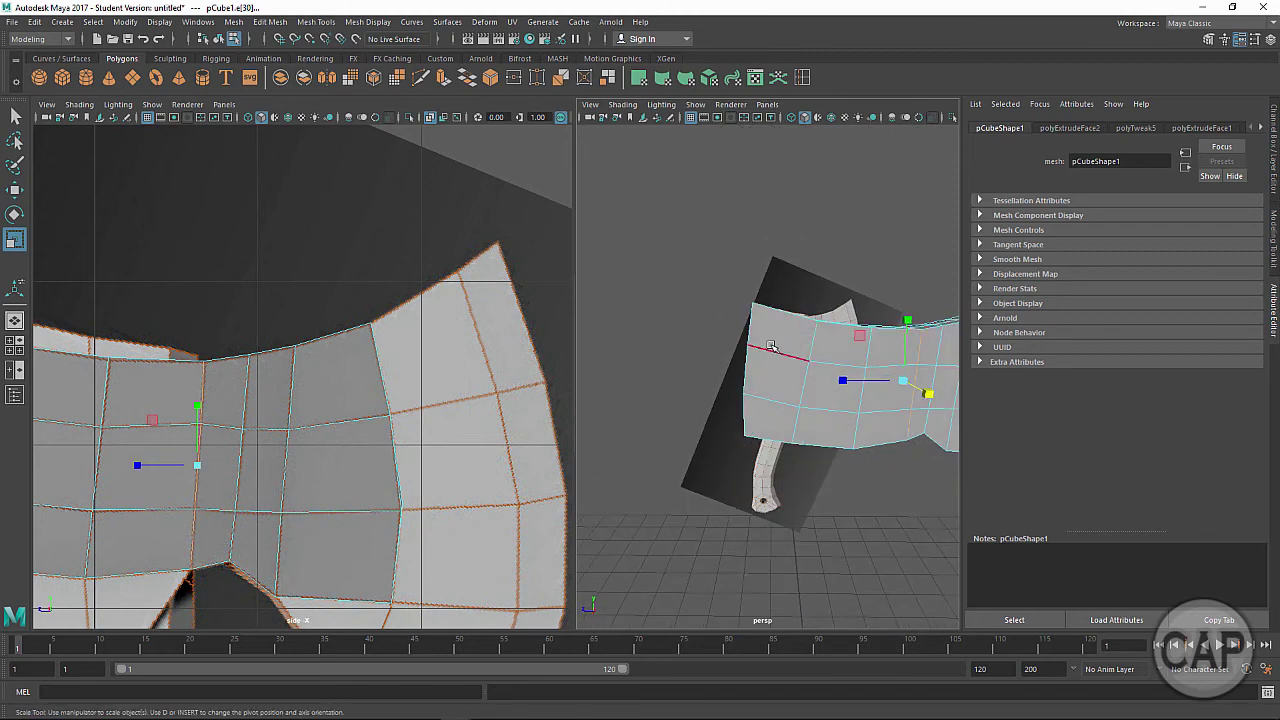
{"action": "right_click_drag", "start_coordinate": [771, 346], "coordinate": [695, 324]}
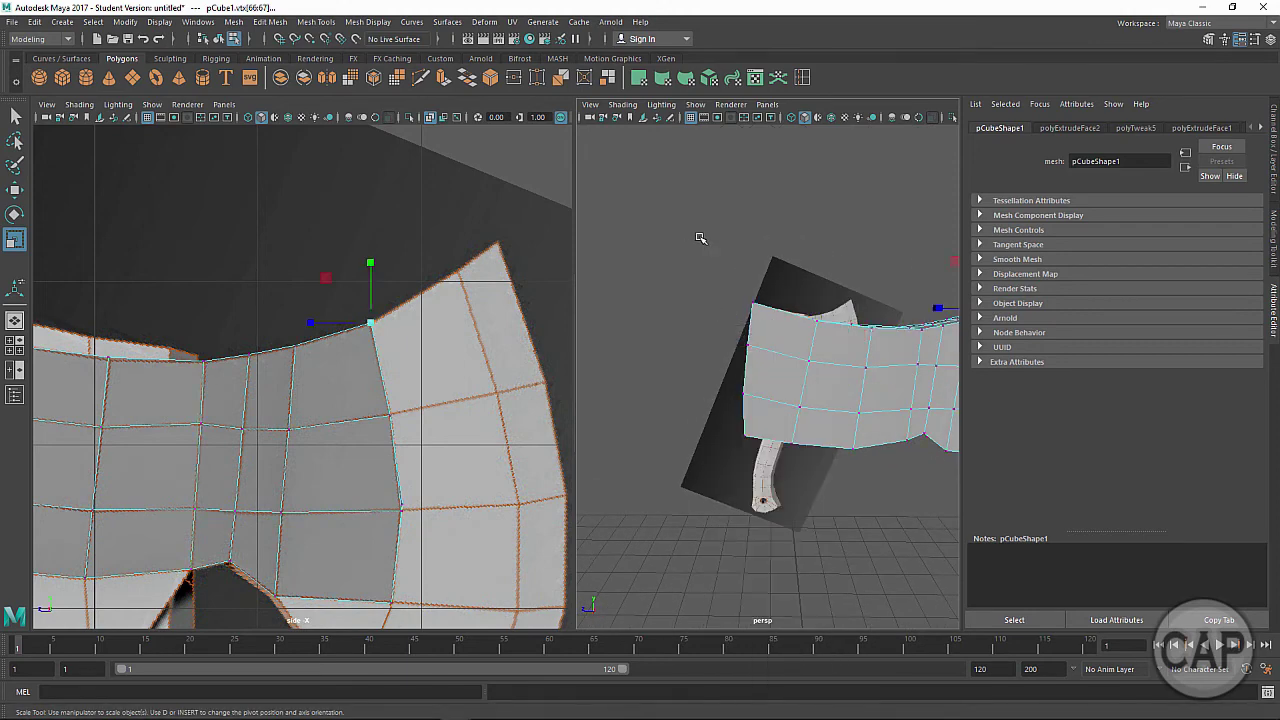
{"action": "left_click_drag", "start_coordinate": [700, 238], "coordinate": [771, 531]}
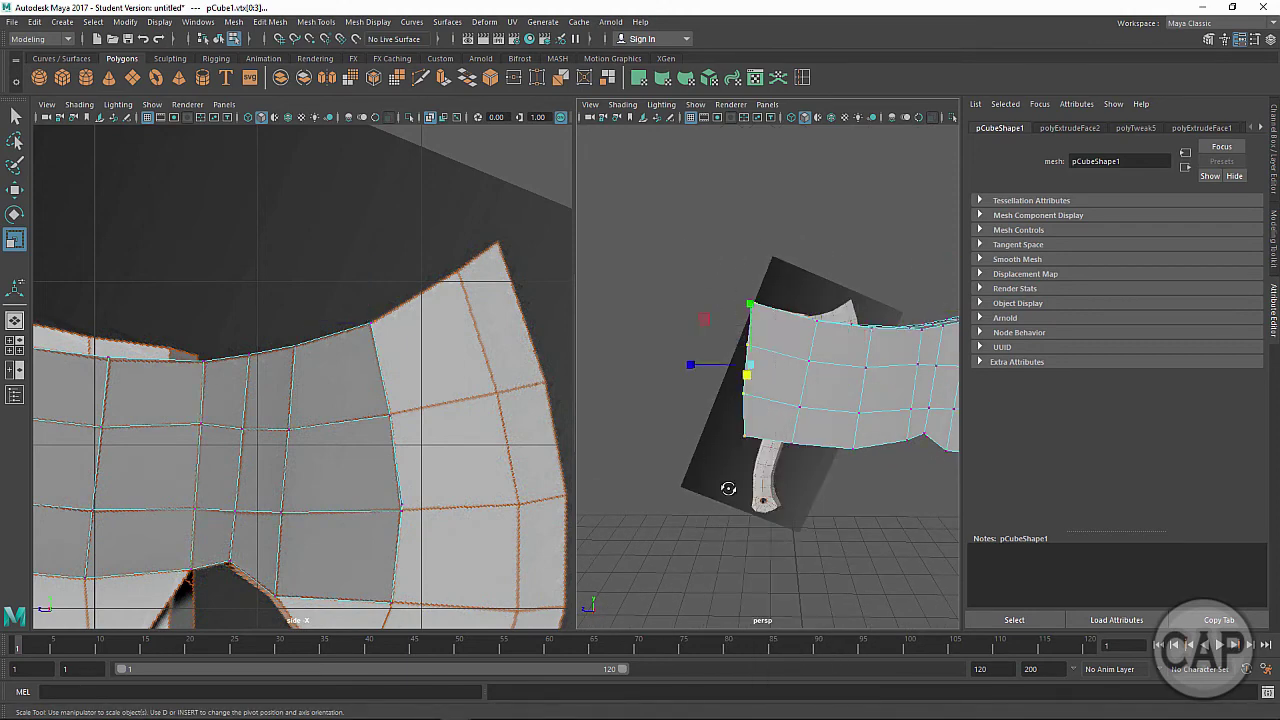
{"action": "left_click_drag", "start_coordinate": [728, 488], "coordinate": [755, 372], "text": "alt"}
{"action": "left_click_drag", "start_coordinate": [767, 490], "coordinate": [790, 505], "text": "alt"}
{"action": "left_click_drag", "start_coordinate": [849, 429], "coordinate": [835, 432]}
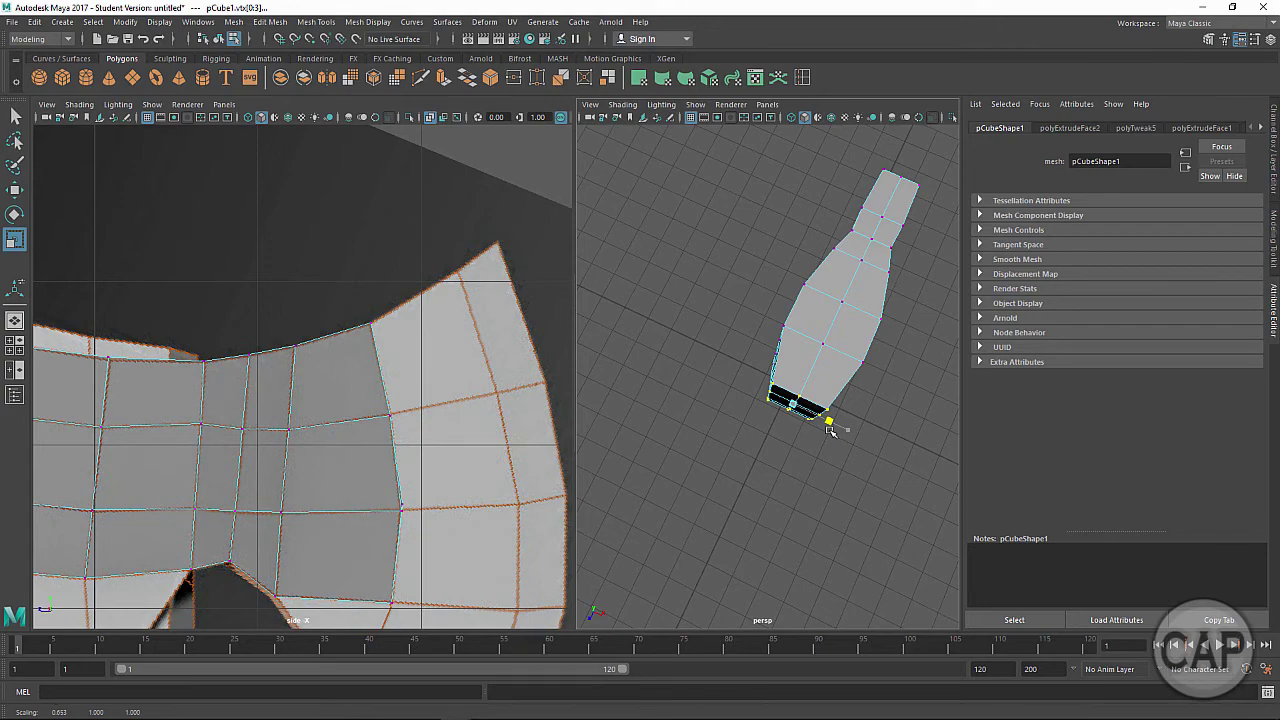
Step: Examine the tapered axe head from above and from the sides against the reference image
{"action": "left_click_drag", "start_coordinate": [830, 430], "coordinate": [744, 372], "text": "alt"}
{"action": "mouse_move", "coordinate": [772, 435]}
{"action": "left_mouse_down", "text": "alt"}
{"action": "mouse_move", "coordinate": [763, 456]}
{"action": "mouse_move", "coordinate": [755, 427]}
{"action": "left_mouse_up", "text": "alt"}
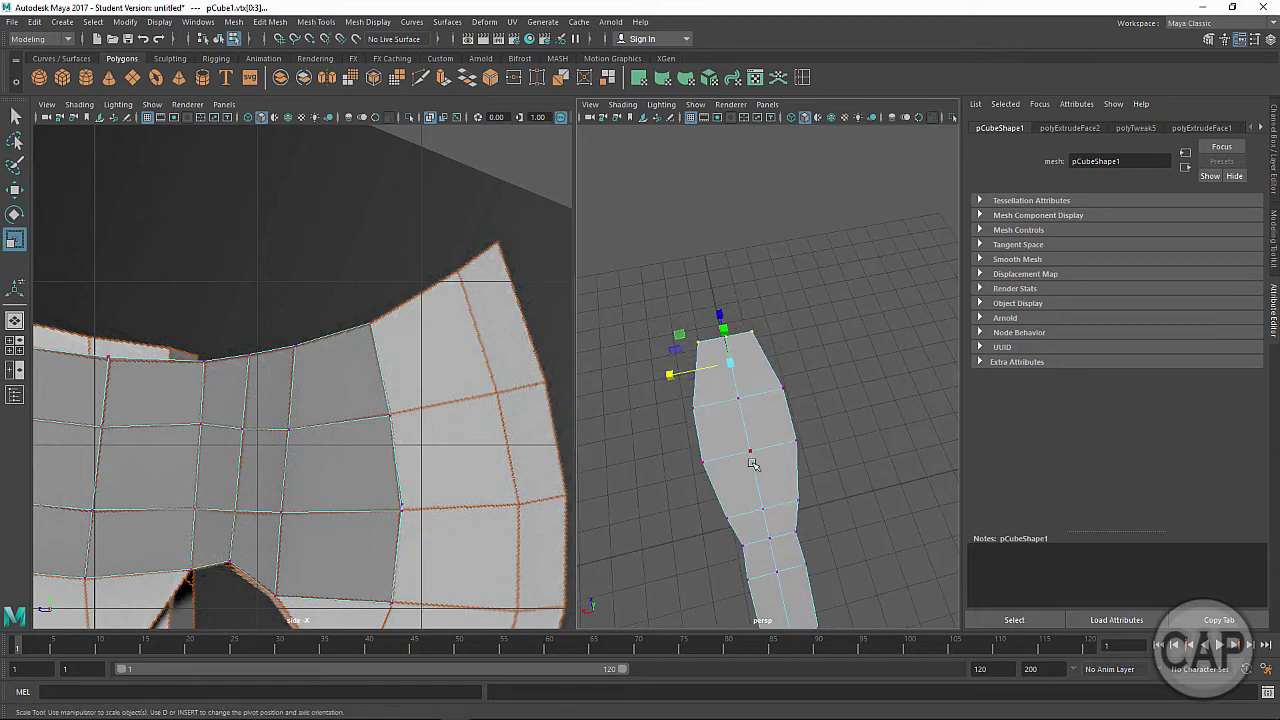
{"action": "left_click_drag", "start_coordinate": [745, 490], "coordinate": [812, 405], "text": "alt"}
{"action": "middle_click_drag", "start_coordinate": [809, 403], "coordinate": [643, 416], "text": "alt"}
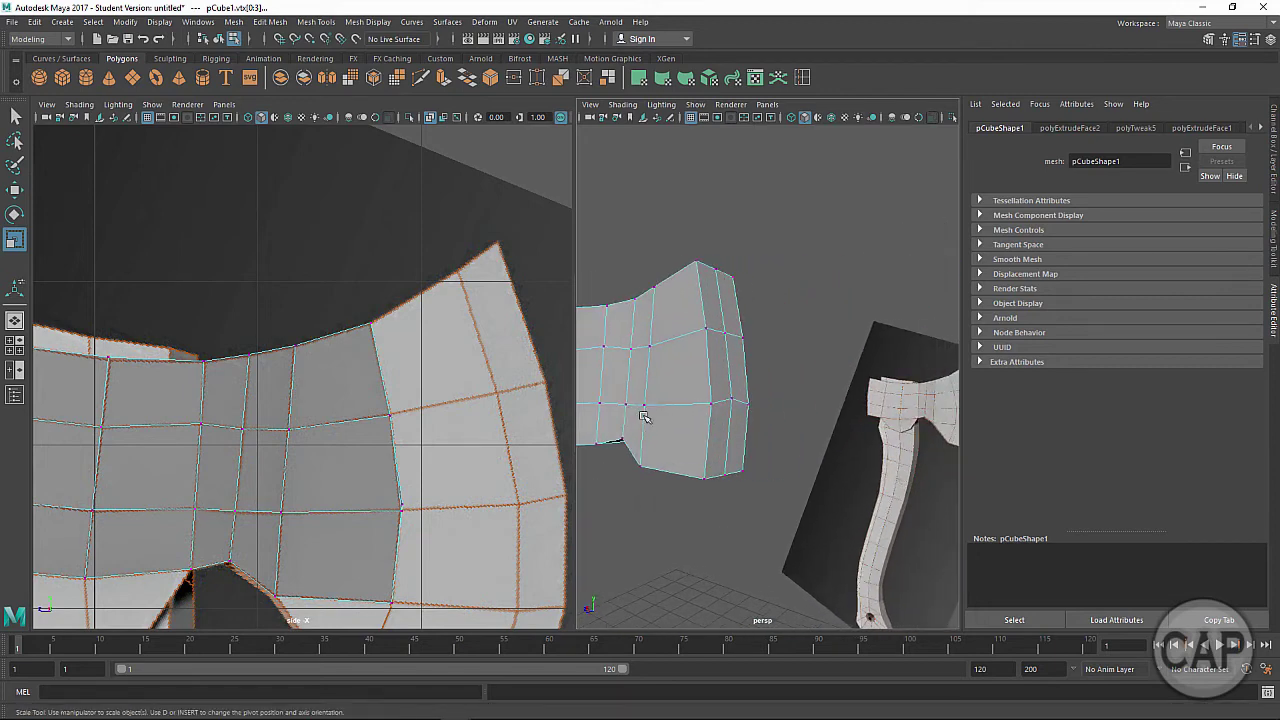
{"action": "left_click_drag", "start_coordinate": [644, 417], "coordinate": [800, 392], "text": "alt"}
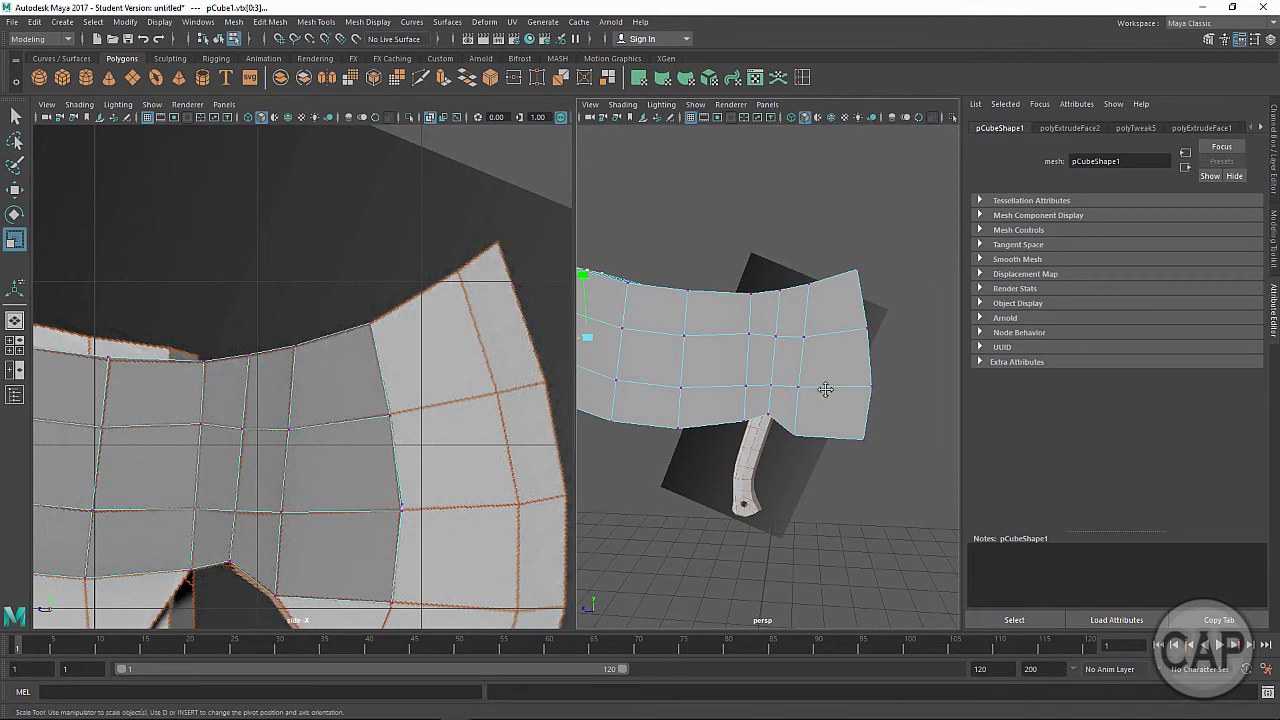
{"action": "middle_click_drag", "start_coordinate": [825, 390], "coordinate": [871, 403], "text": "alt"}
{"action": "right_click_drag", "start_coordinate": [437, 457], "coordinate": [379, 449], "text": "alt"}
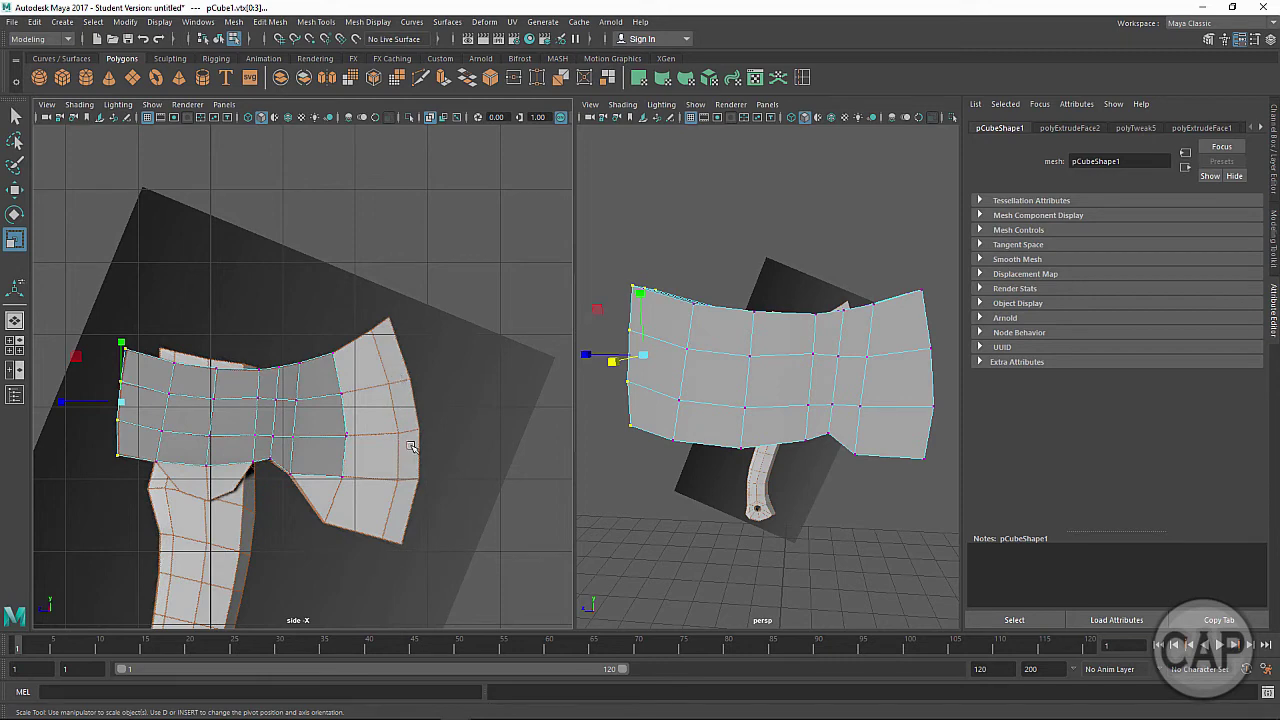
Step: Extrude all blade-side end faces again with a local Z translation of 0.772
{"action": "left_click_drag", "start_coordinate": [878, 378], "coordinate": [789, 429], "text": "alt"}
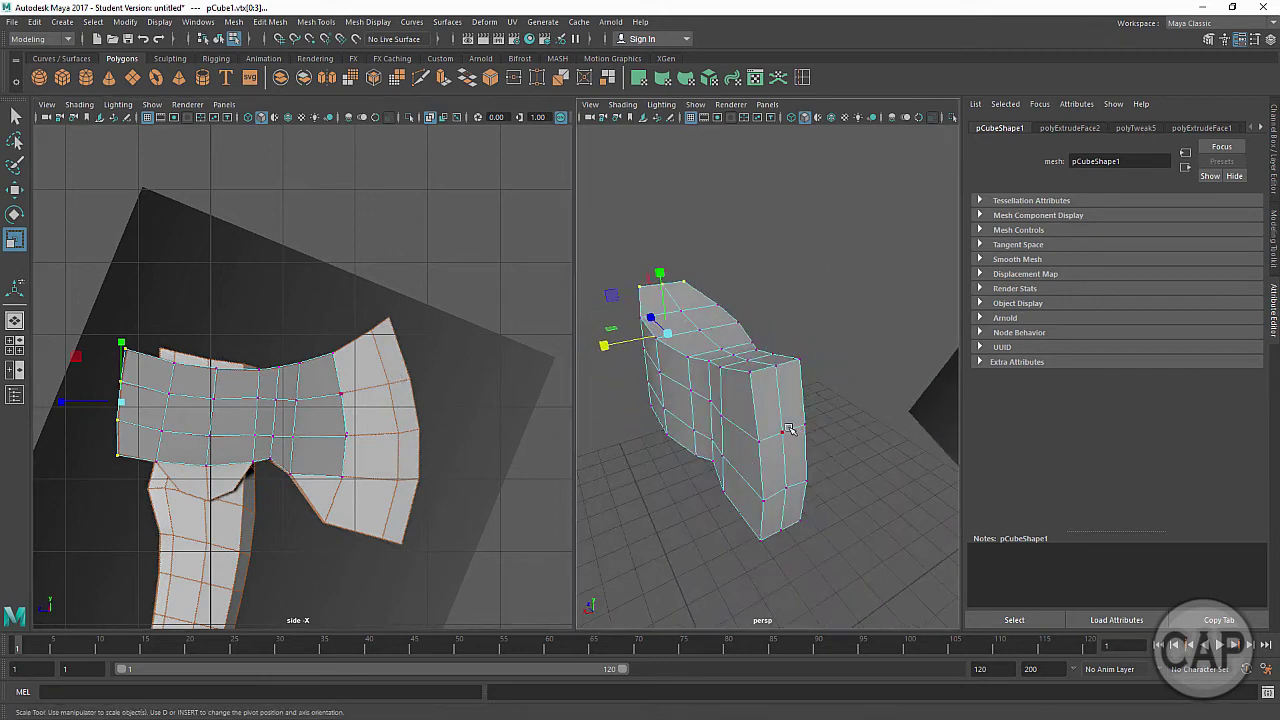
{"action": "right_click_drag", "start_coordinate": [789, 429], "coordinate": [790, 366]}
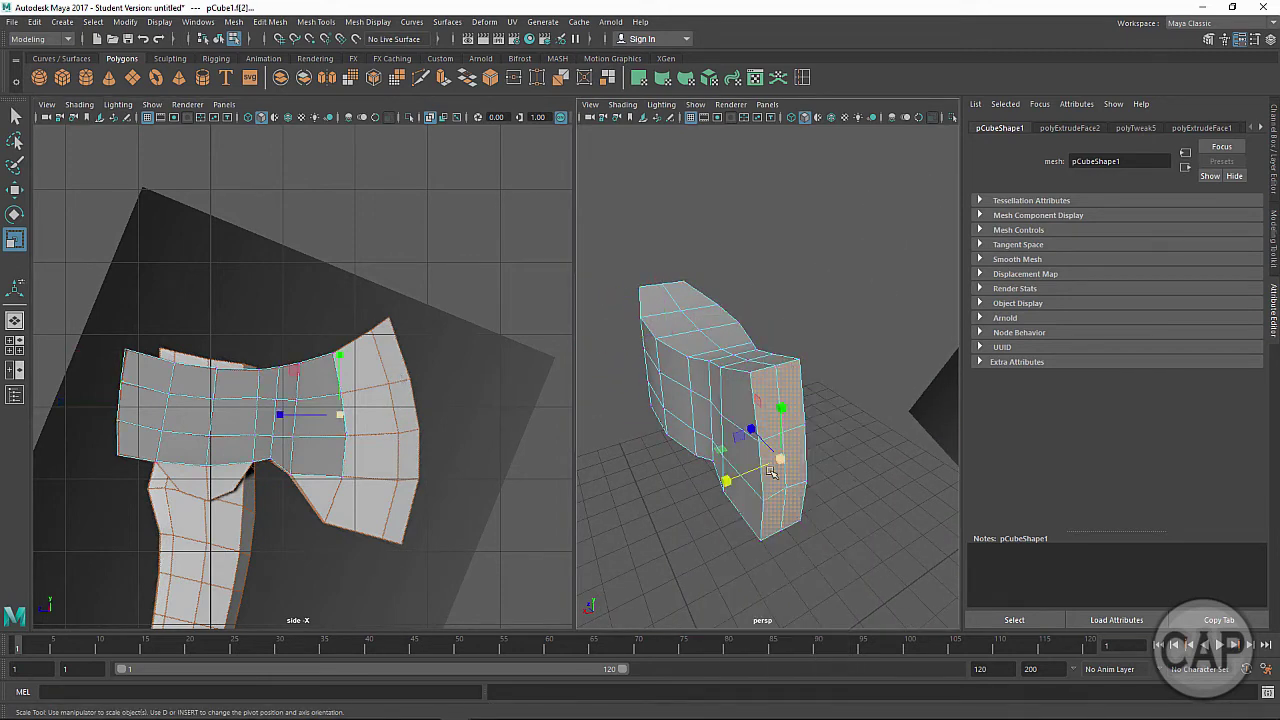
{"action": "left_click_drag", "start_coordinate": [771, 473], "coordinate": [787, 495]}
{"action": "key", "text": "ctrl+e"}
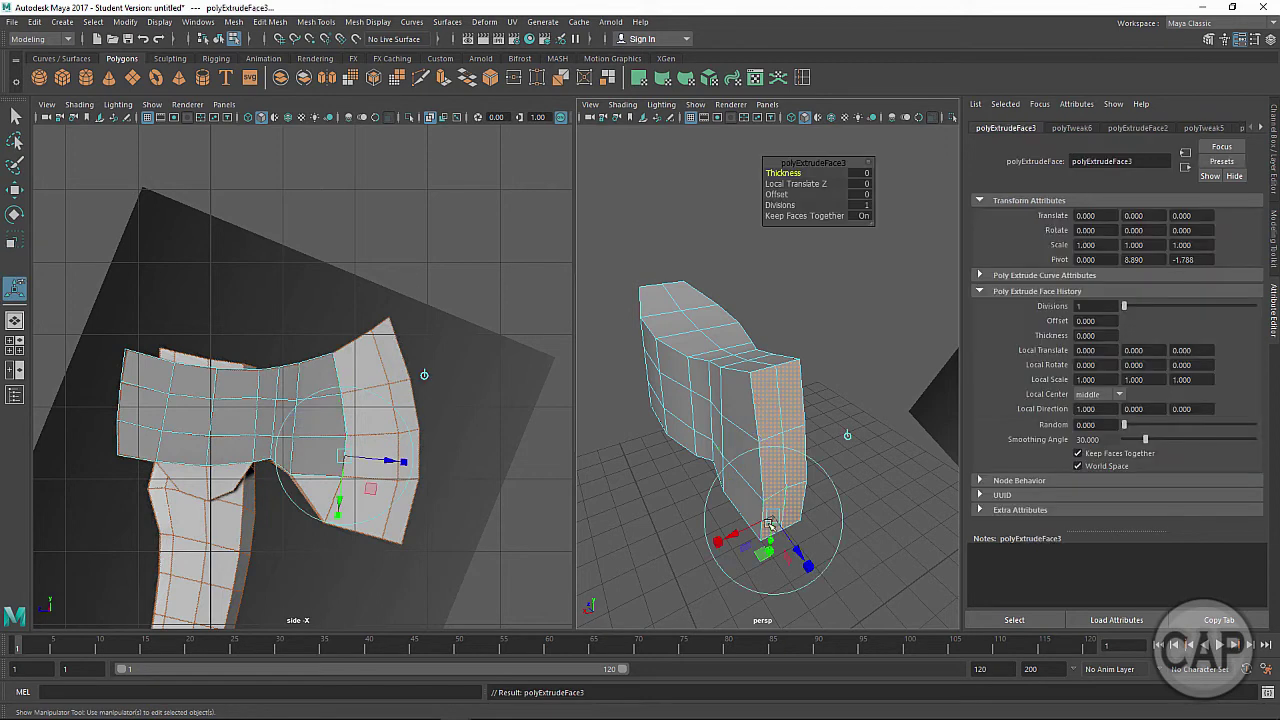
{"action": "left_click_drag", "start_coordinate": [388, 461], "coordinate": [444, 464]}
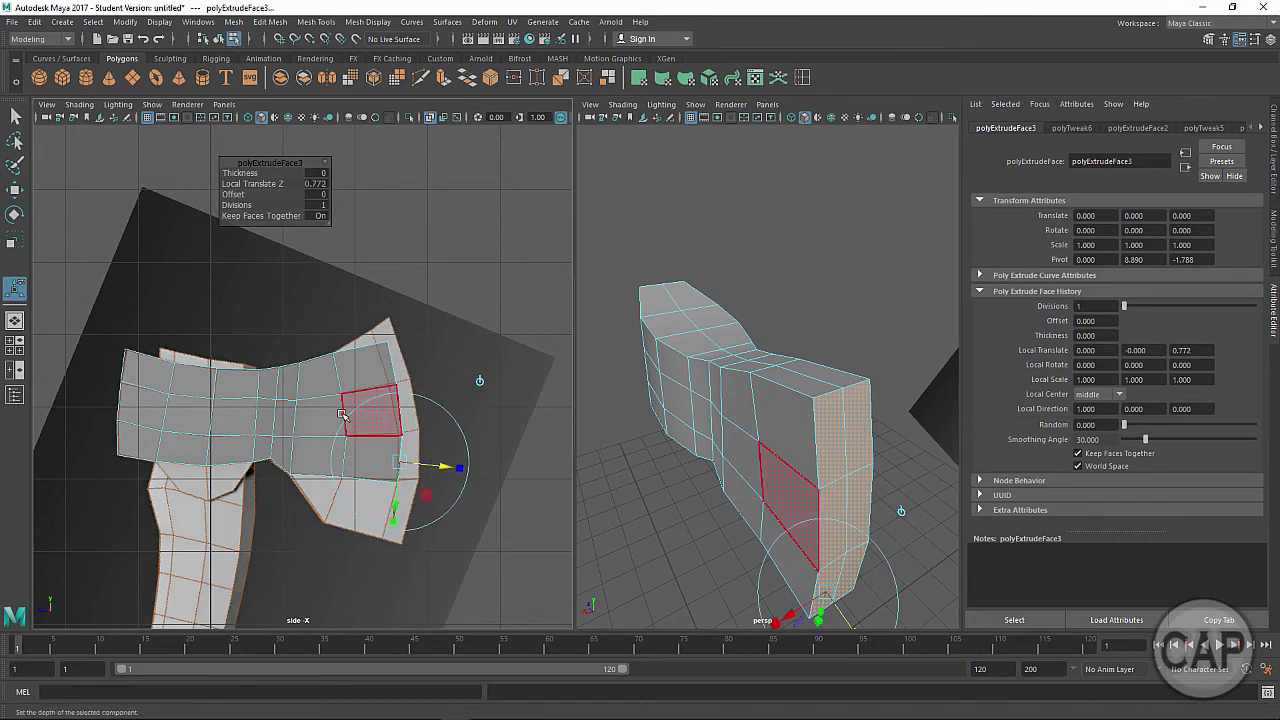
{"action": "key", "text": "q"}
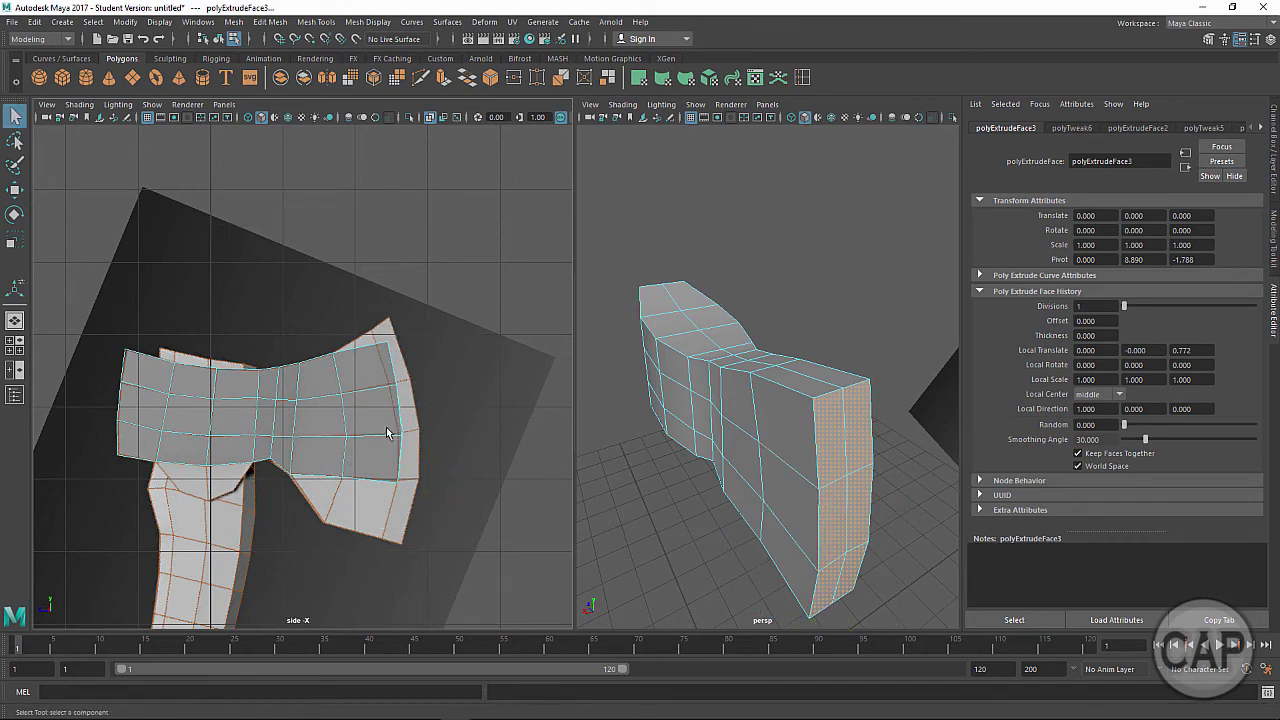
Step: Move the new extrusion's top corner vertices and upper horizontal loop's end vertices onto the reference's inner blade line
{"action": "right_click_drag", "start_coordinate": [387, 323], "coordinate": [338, 328]}
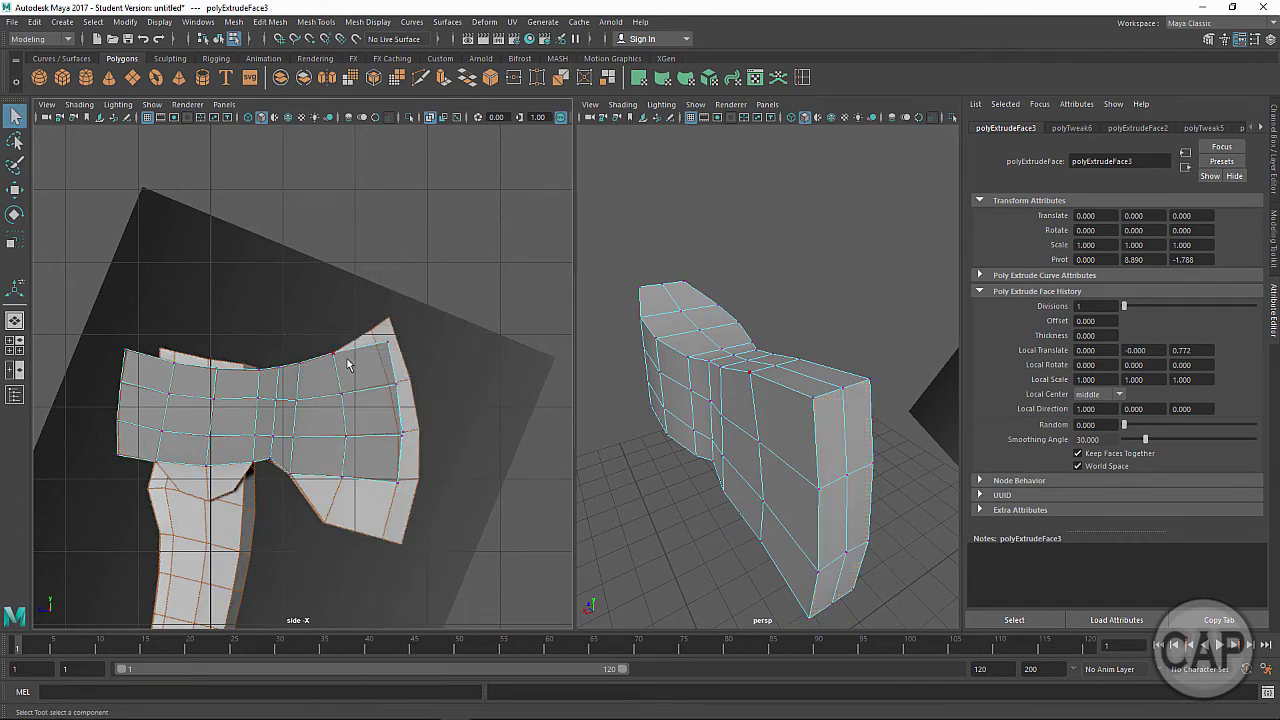
{"action": "left_click_drag", "start_coordinate": [370, 318], "coordinate": [416, 366]}
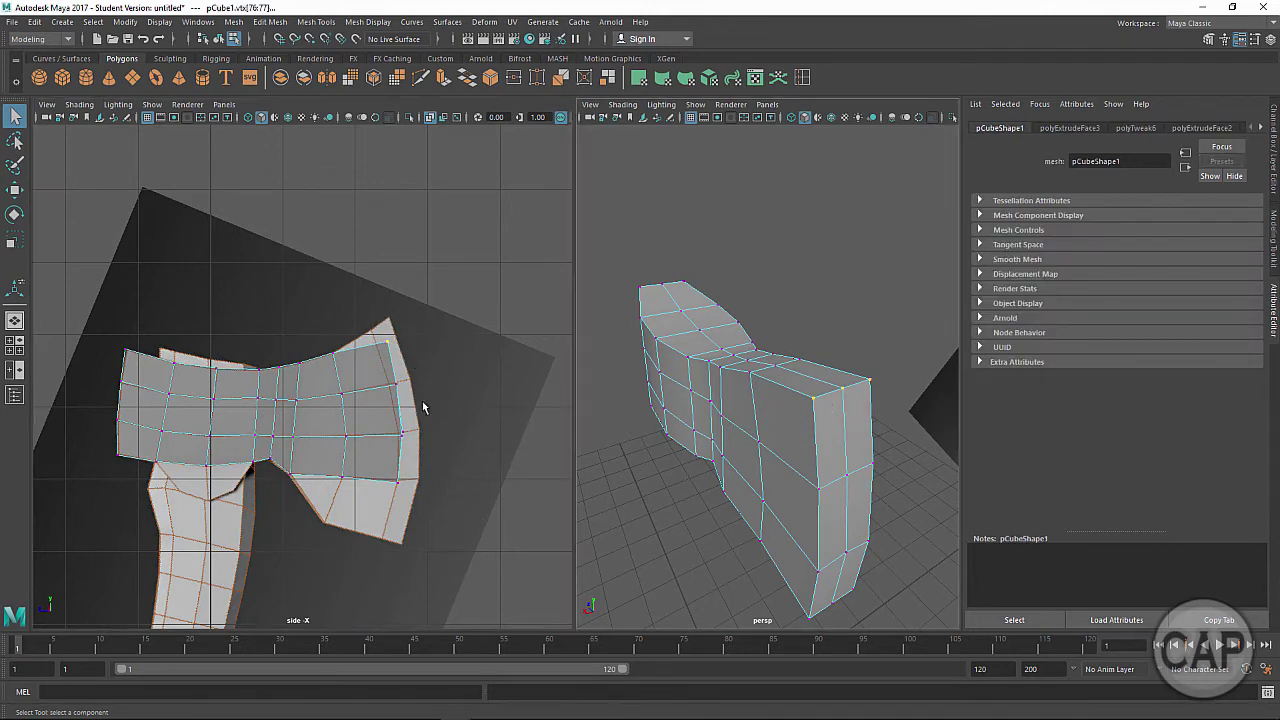
{"action": "right_click_drag", "start_coordinate": [423, 402], "coordinate": [486, 414], "text": "alt"}
{"action": "middle_click_drag", "start_coordinate": [486, 414], "coordinate": [467, 466], "text": "alt"}
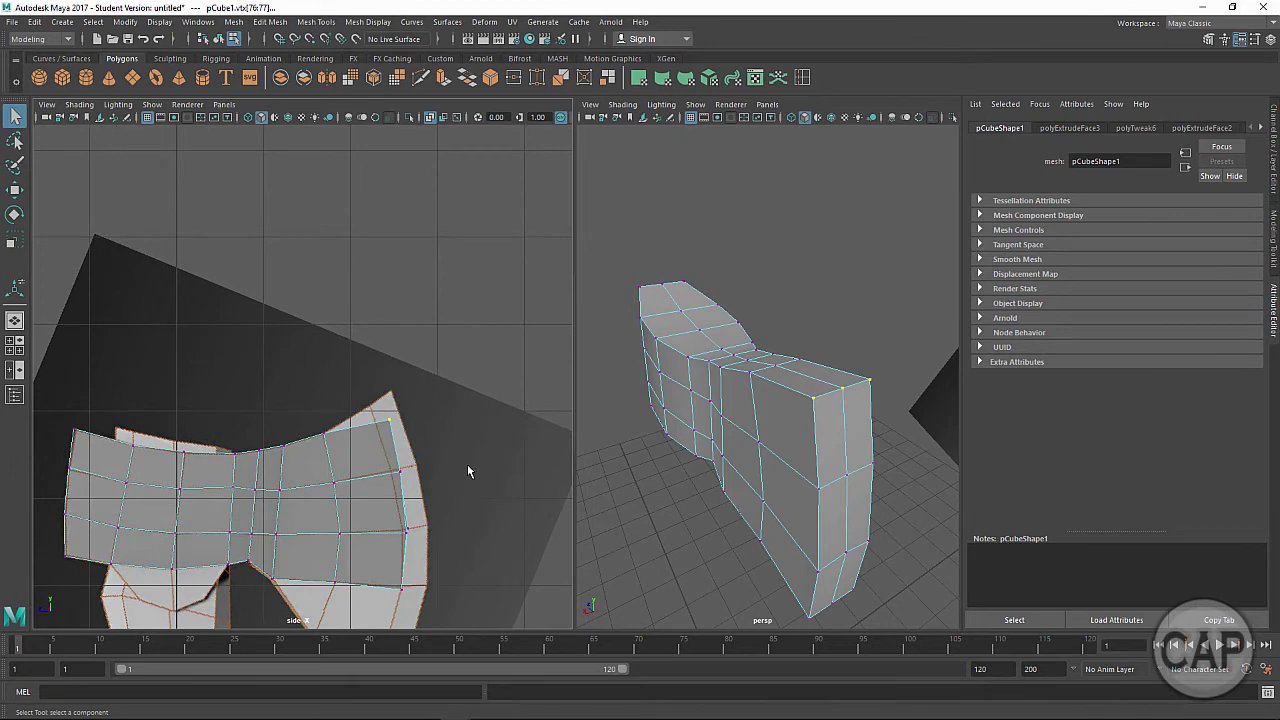
{"action": "key", "text": "w"}
{"action": "mouse_move", "coordinate": [390, 423]}
{"action": "left_mouse_down"}
{"action": "mouse_move", "coordinate": [378, 398]}
{"action": "mouse_move", "coordinate": [372, 410]}
{"action": "left_mouse_up"}
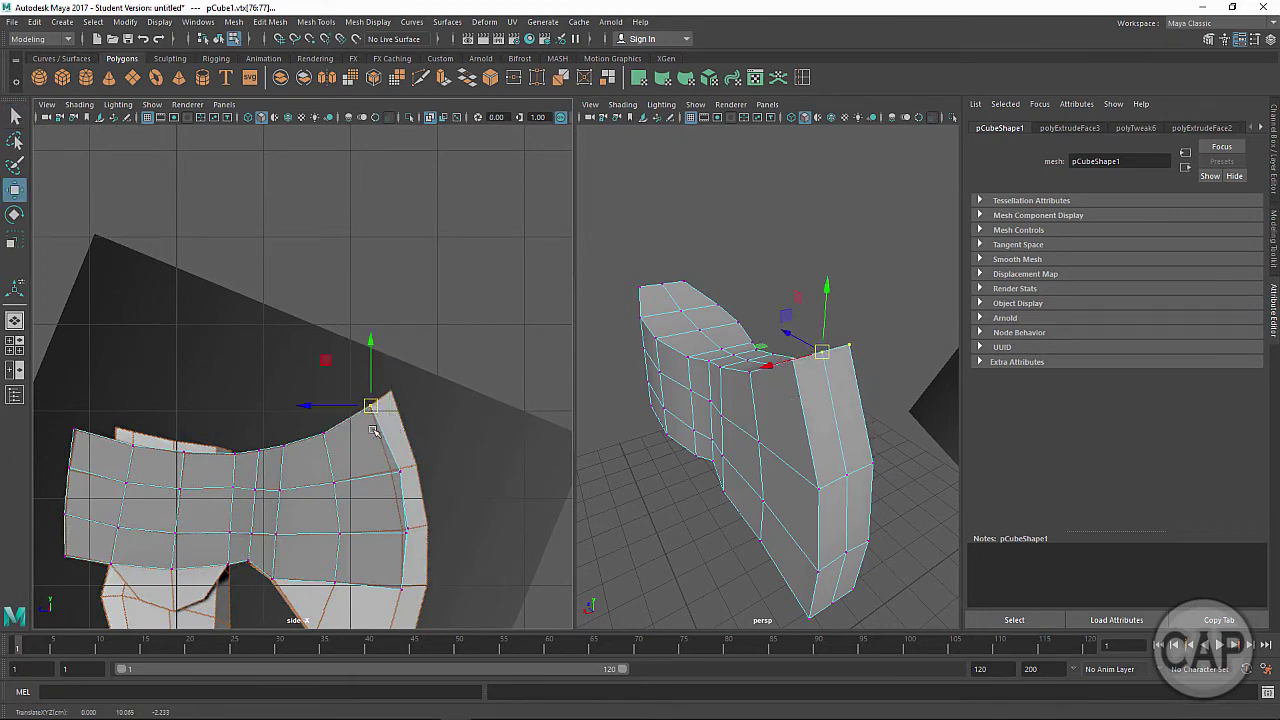
{"action": "scroll", "coordinate": [306, 483], "scroll_direction": "up", "scroll_amount": 5}
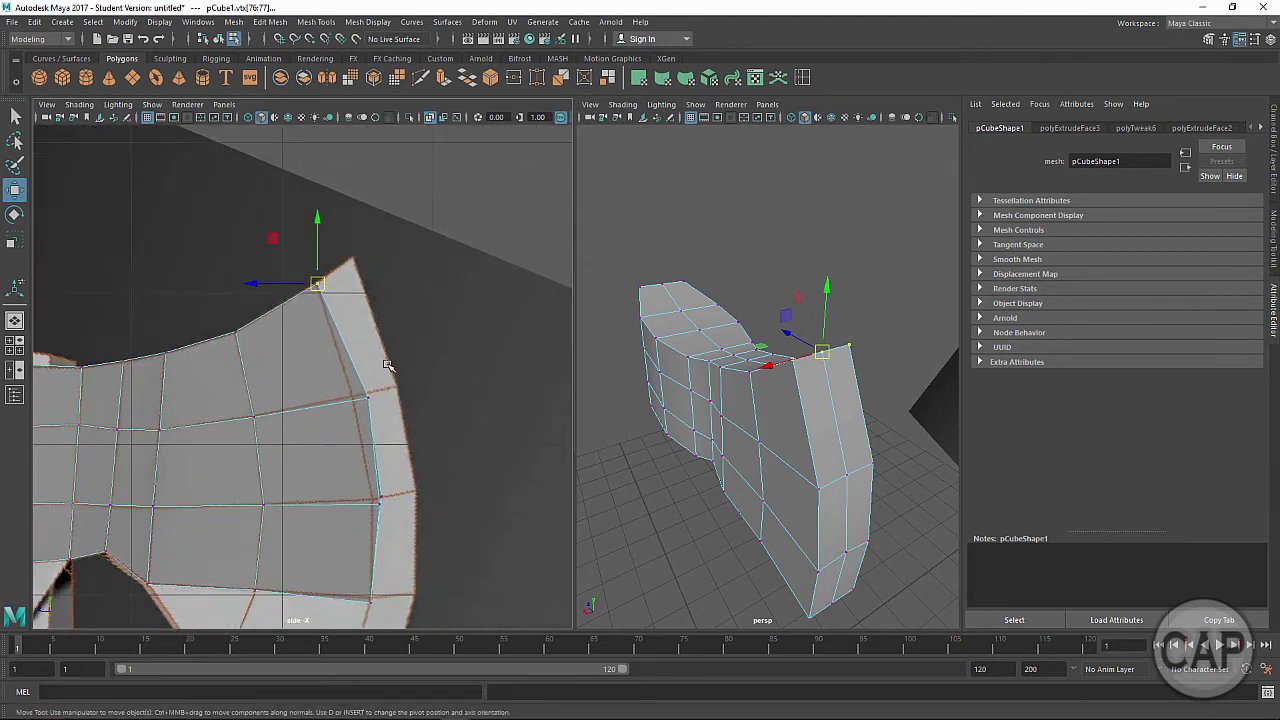
{"action": "left_click_drag", "start_coordinate": [387, 365], "coordinate": [352, 400]}
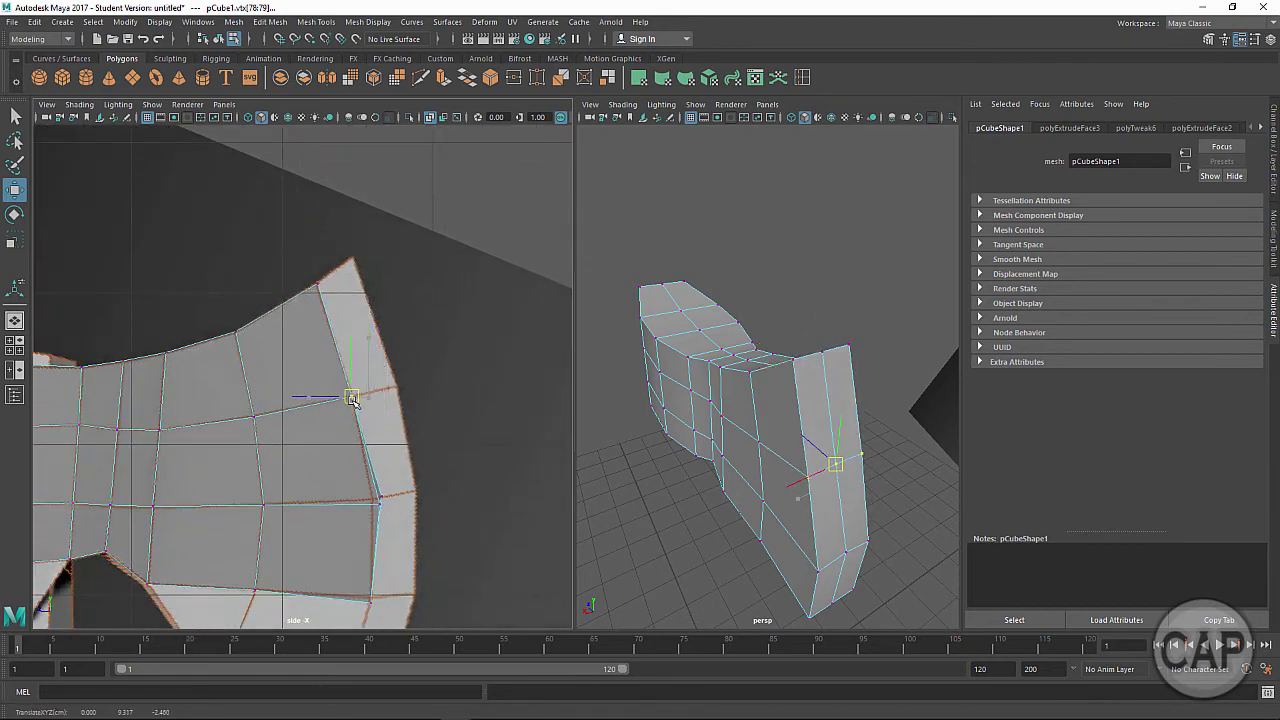
Step: Select the lower horizontal loop's end vertices on the blade extrusion and scale them vertically to the same height
{"action": "left_click_drag", "start_coordinate": [411, 454], "coordinate": [361, 528]}
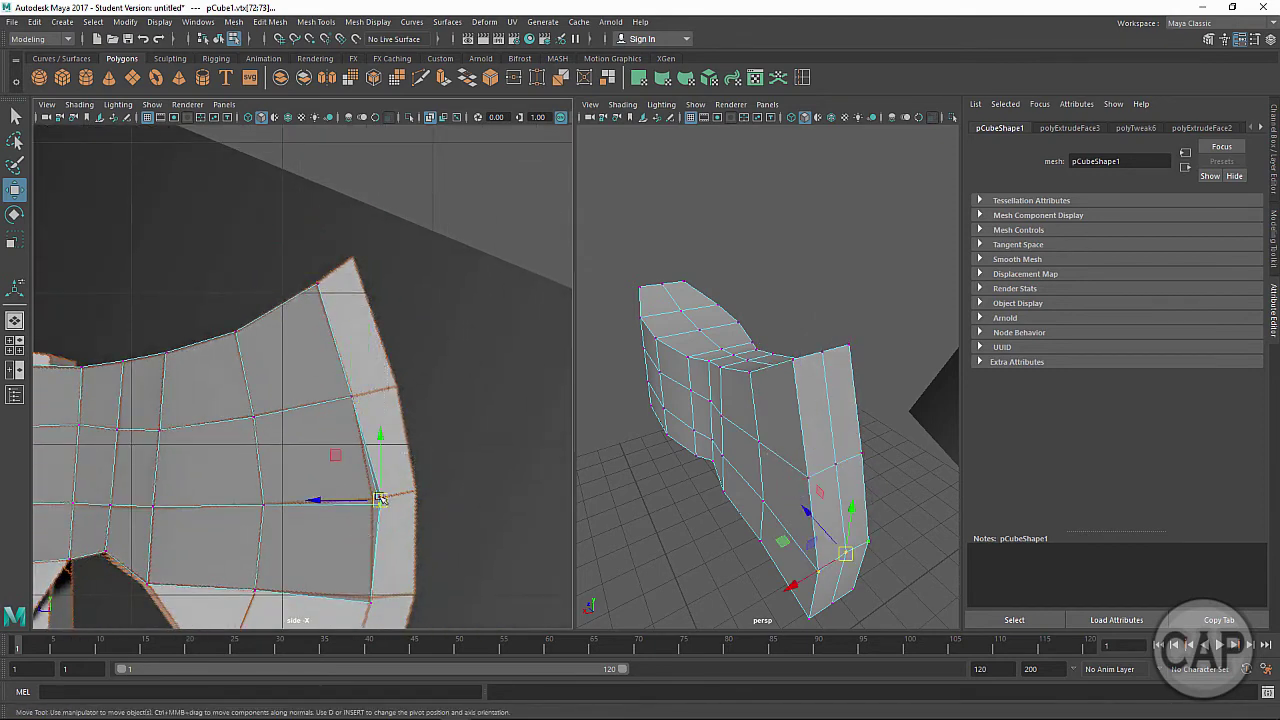
{"action": "left_click_drag", "start_coordinate": [808, 535], "coordinate": [705, 487], "text": "alt"}
{"action": "right_click_drag", "start_coordinate": [705, 487], "coordinate": [772, 468], "text": "alt"}
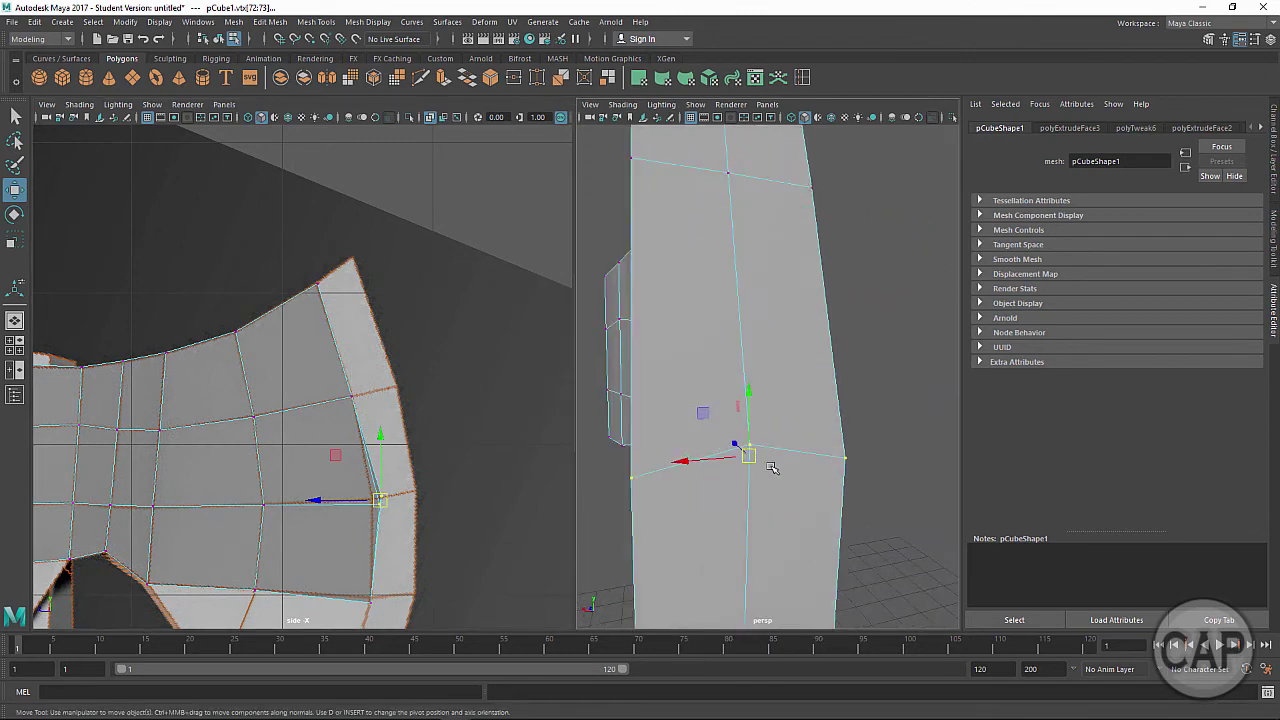
{"action": "left_click_drag", "start_coordinate": [757, 490], "coordinate": [680, 471], "text": "alt"}
{"action": "right_click_drag", "start_coordinate": [742, 481], "coordinate": [677, 466], "text": "alt"}
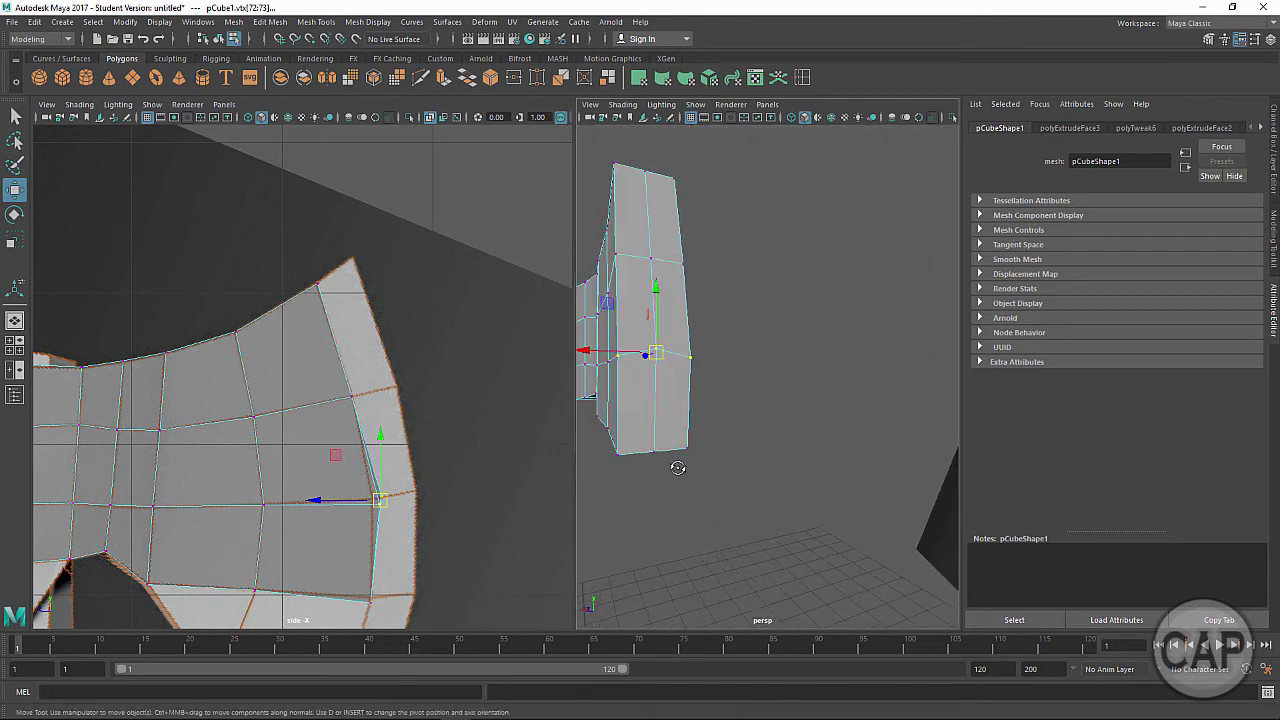
{"action": "left_click_drag", "start_coordinate": [677, 466], "coordinate": [700, 483], "text": "alt"}
{"action": "right_click_drag", "start_coordinate": [700, 483], "coordinate": [728, 503], "text": "alt"}
{"action": "left_click_drag", "start_coordinate": [727, 502], "coordinate": [732, 502], "text": "alt"}
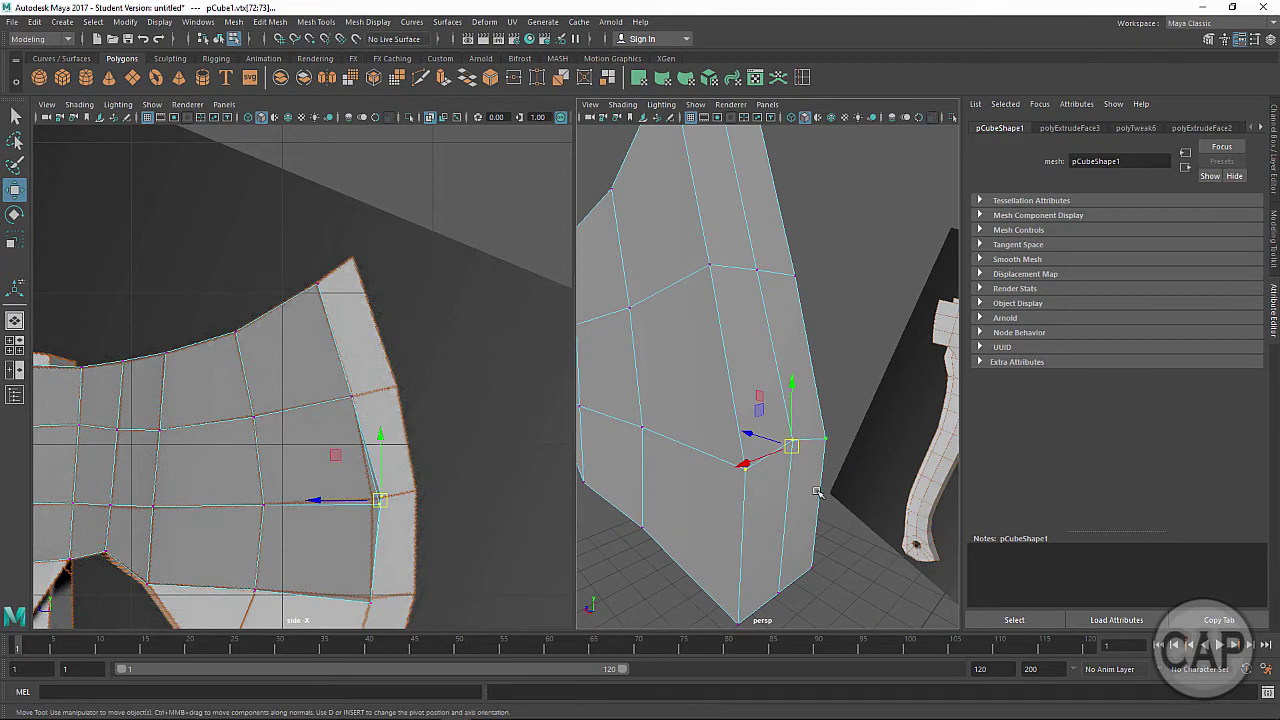
{"action": "left_click_drag", "start_coordinate": [523, 540], "coordinate": [503, 537], "text": "alt"}
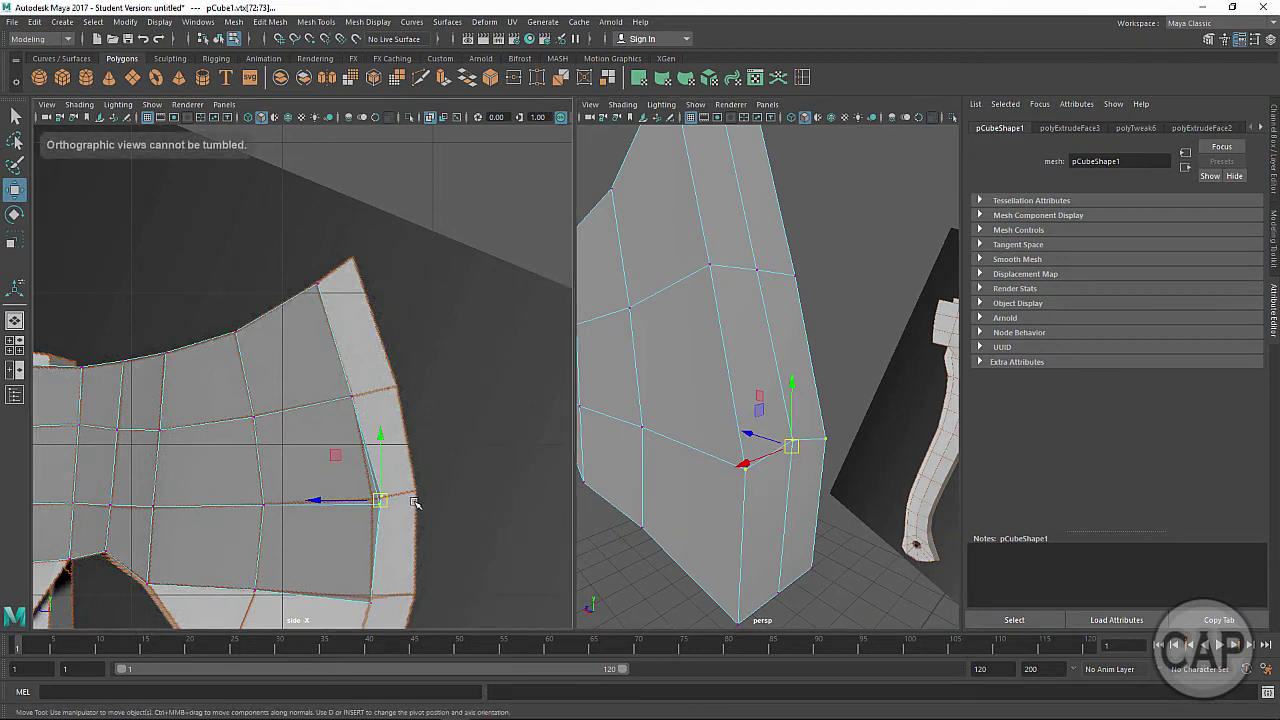
{"action": "key", "text": "r"}
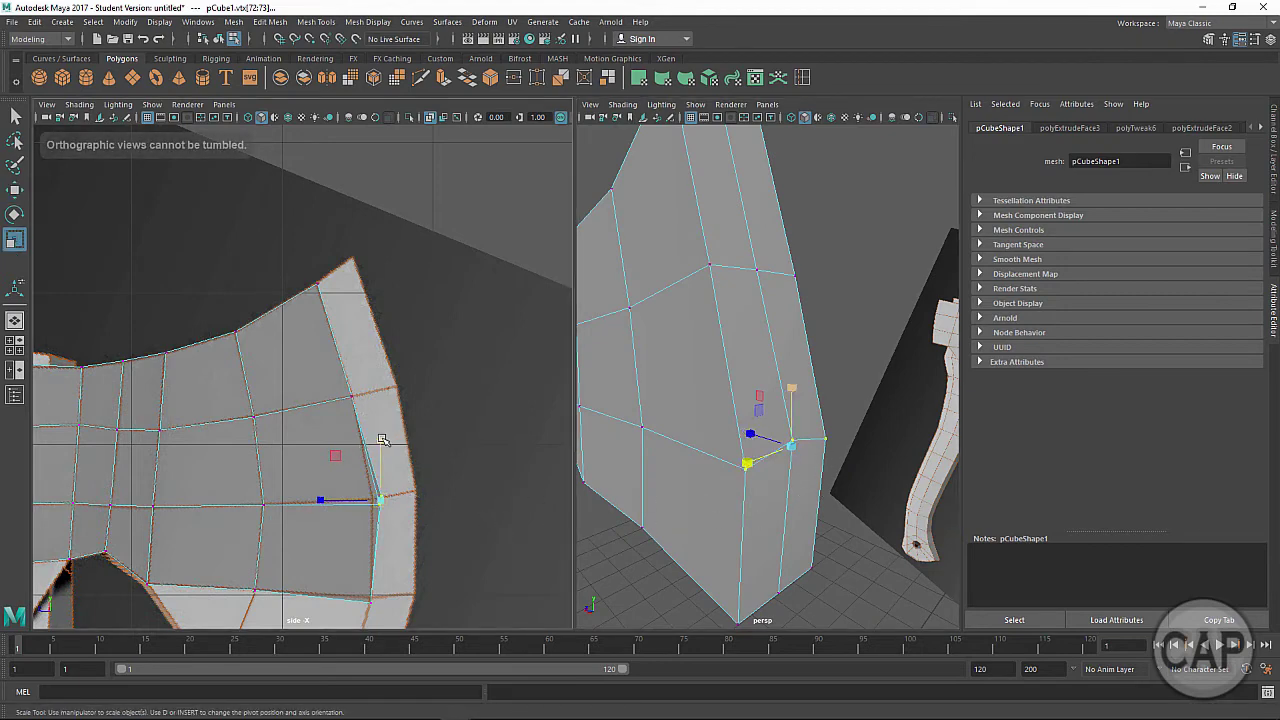
{"action": "left_click_drag", "start_coordinate": [383, 436], "coordinate": [380, 499]}
{"action": "key", "text": "w"}
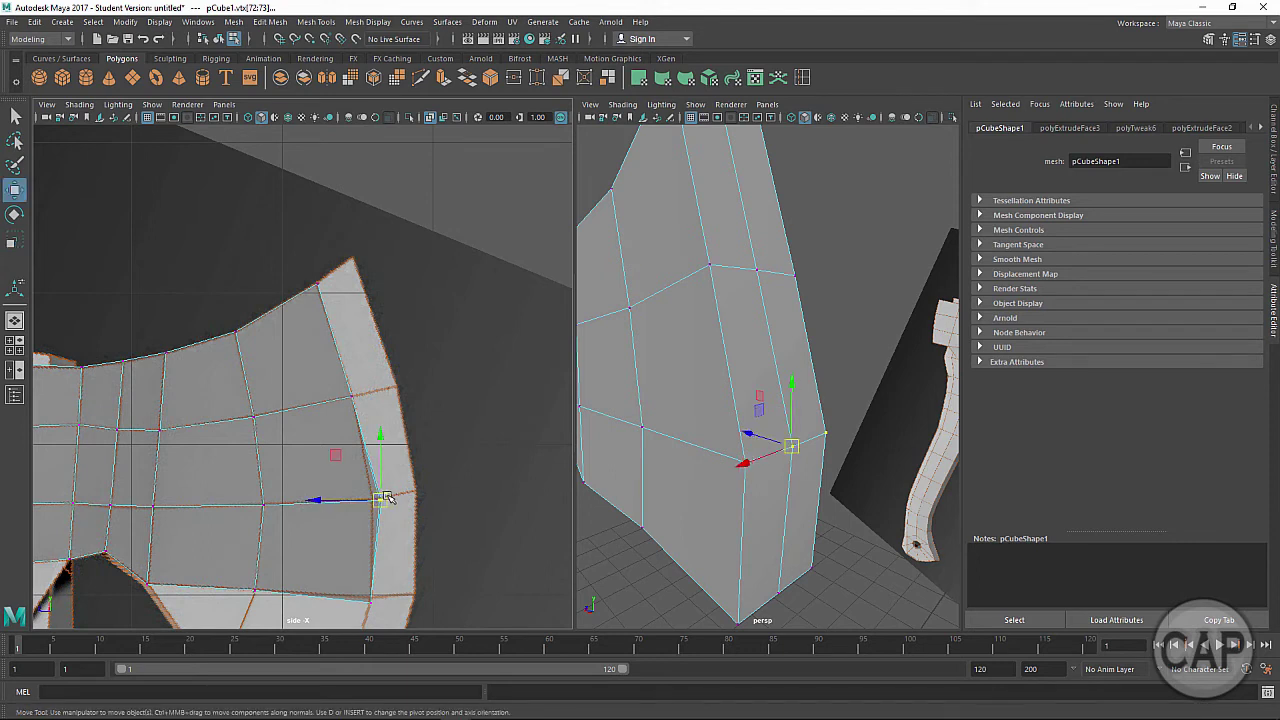
Step: Align those vertices in depth and move them and the bottom corner vertices onto the reference's inner blade line
{"action": "left_click", "coordinate": [362, 501]}
{"action": "key", "text": "r"}
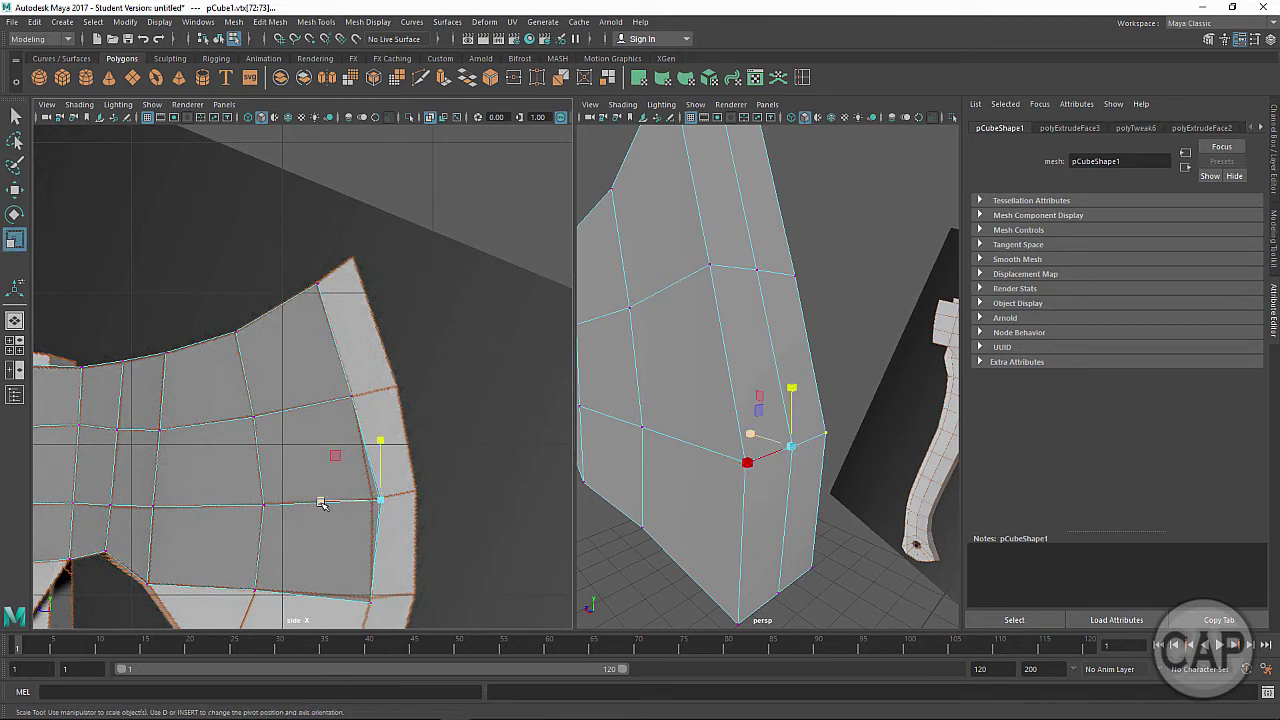
{"action": "mouse_move", "coordinate": [320, 502]}
{"action": "left_mouse_down"}
{"action": "mouse_move", "coordinate": [381, 495]}
{"action": "mouse_move", "coordinate": [329, 501]}
{"action": "left_mouse_up"}
{"action": "key", "text": "w"}
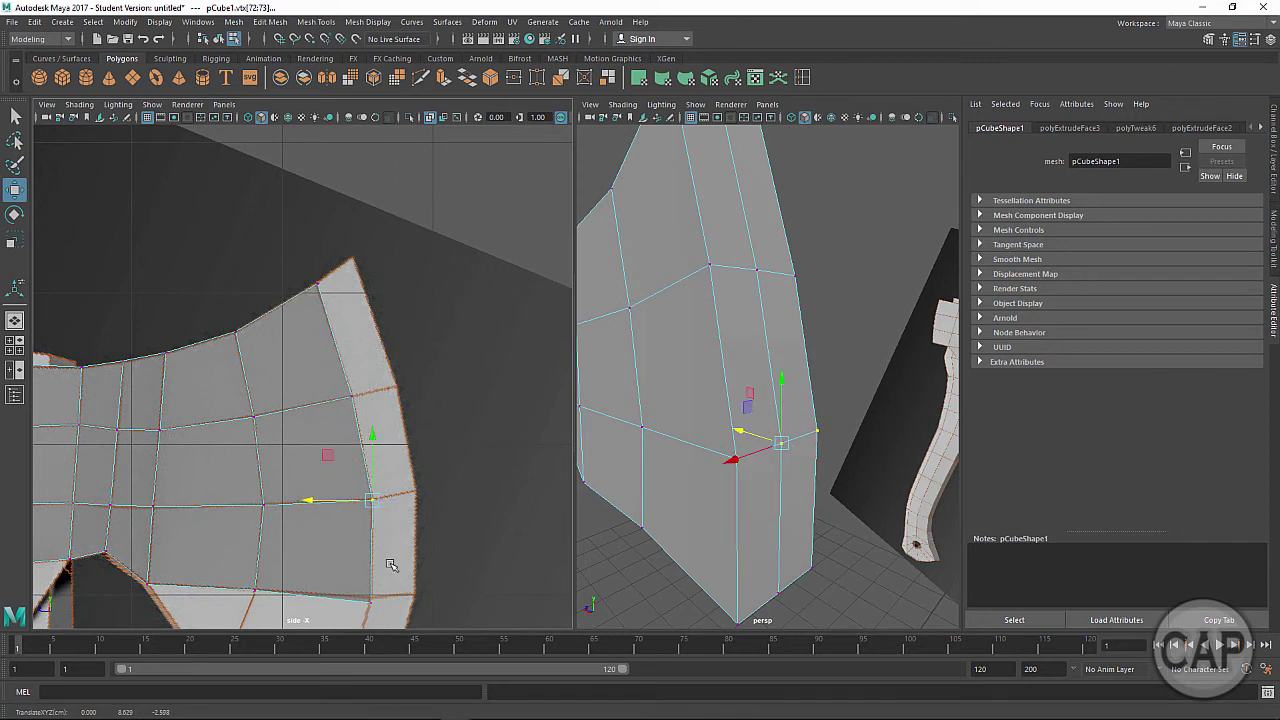
{"action": "left_click_drag", "start_coordinate": [344, 575], "coordinate": [371, 598]}
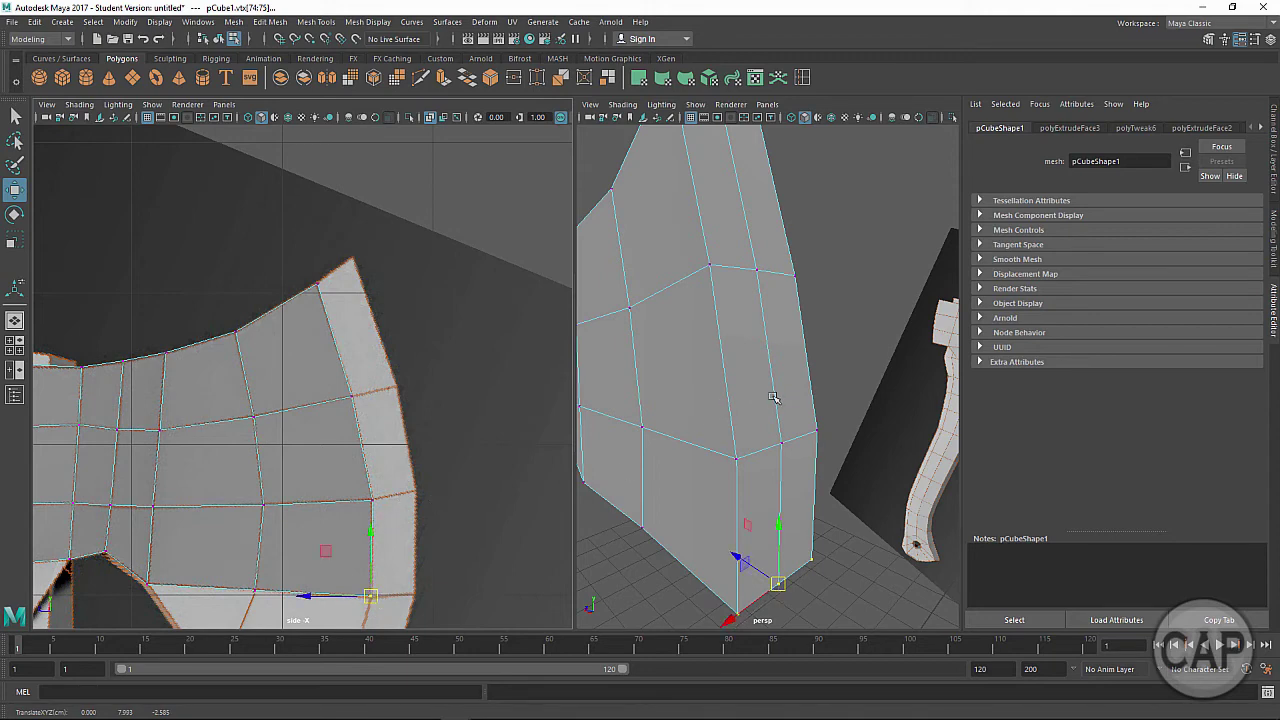
Step: Select all end faces on the blade side and scale them narrower across the thickness
{"action": "scroll", "coordinate": [740, 405], "scroll_direction": "down", "scroll_amount": 3}
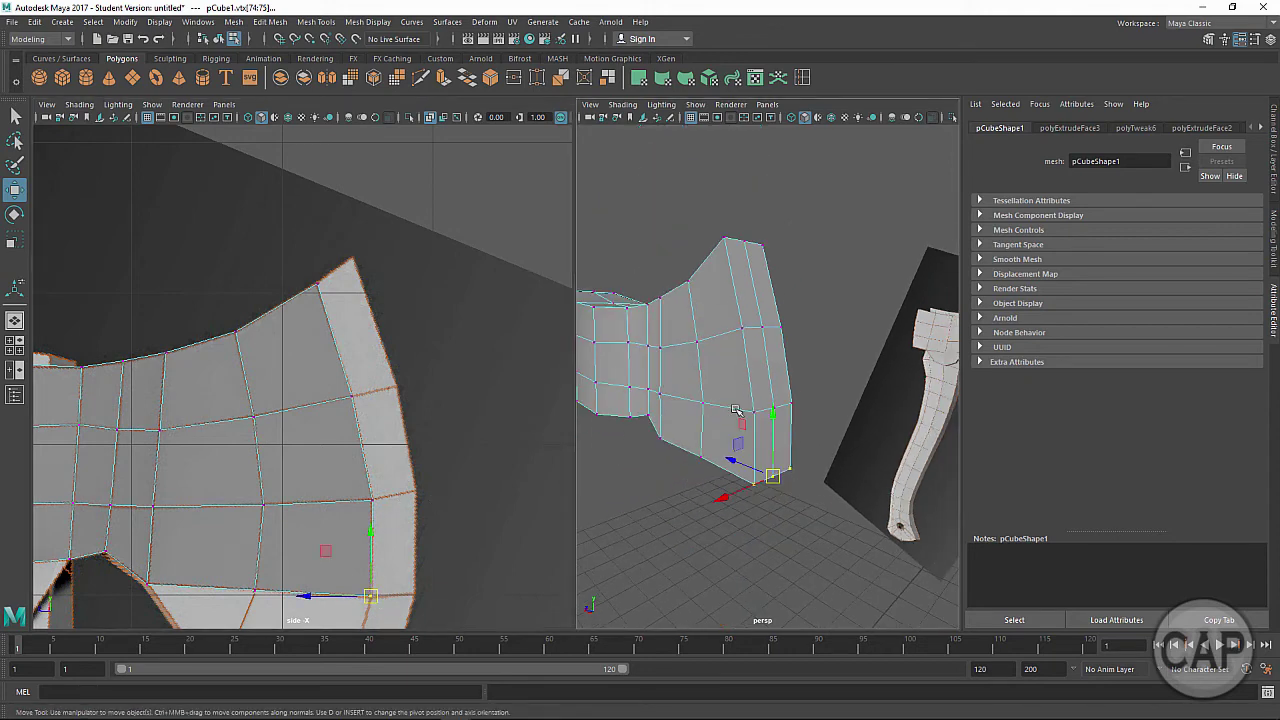
{"action": "right_click_drag", "start_coordinate": [762, 385], "coordinate": [765, 358]}
{"action": "left_click", "coordinate": [765, 357]}
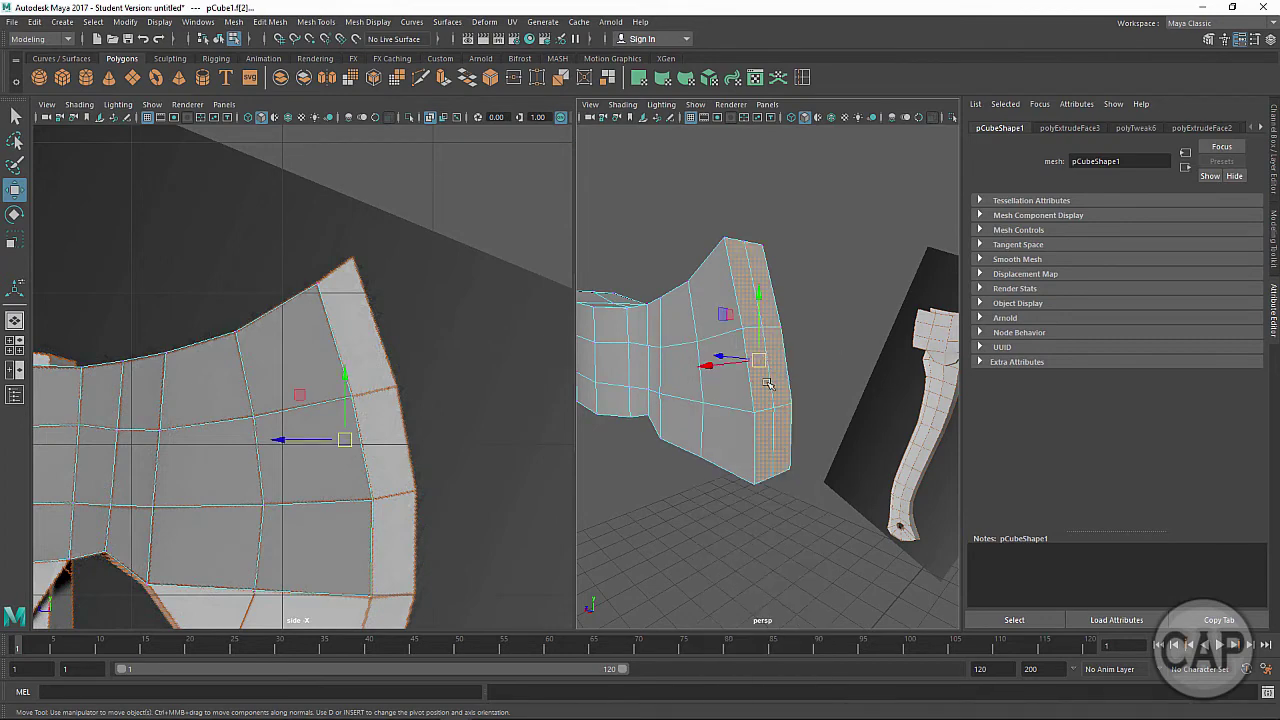
{"action": "key", "text": "r"}
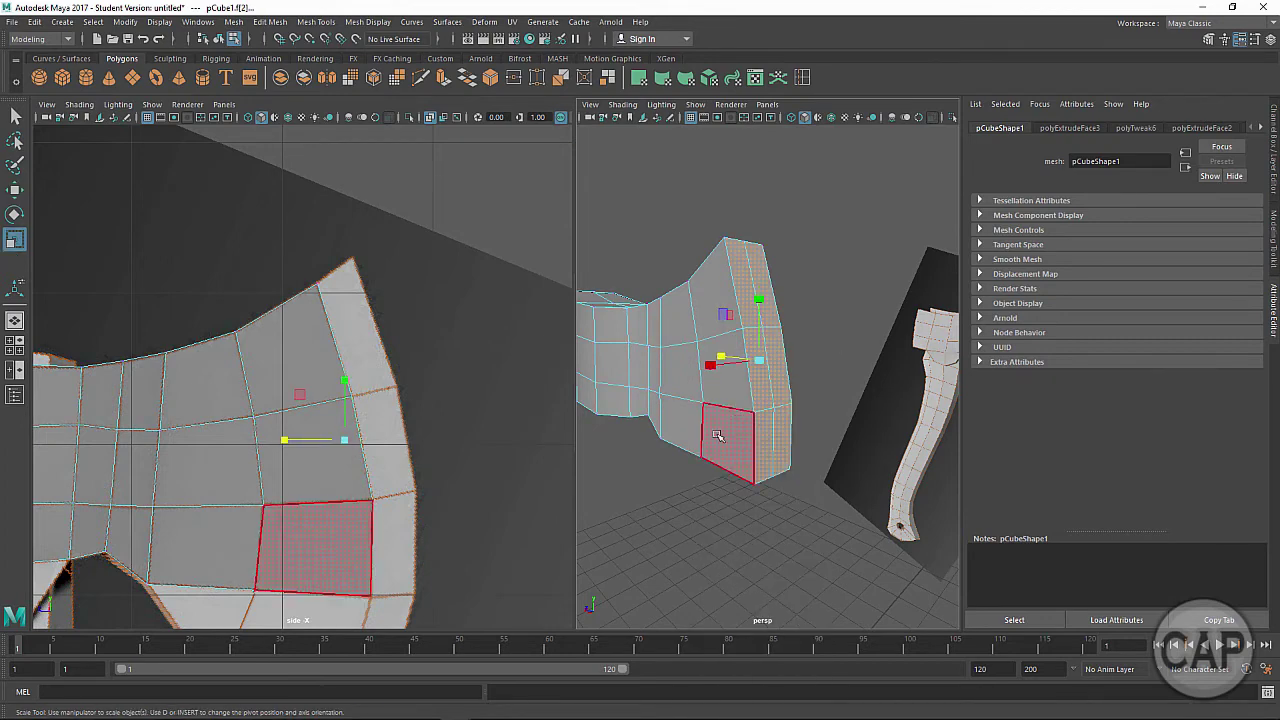
{"action": "left_click_drag", "start_coordinate": [738, 421], "coordinate": [712, 470], "text": "alt"}
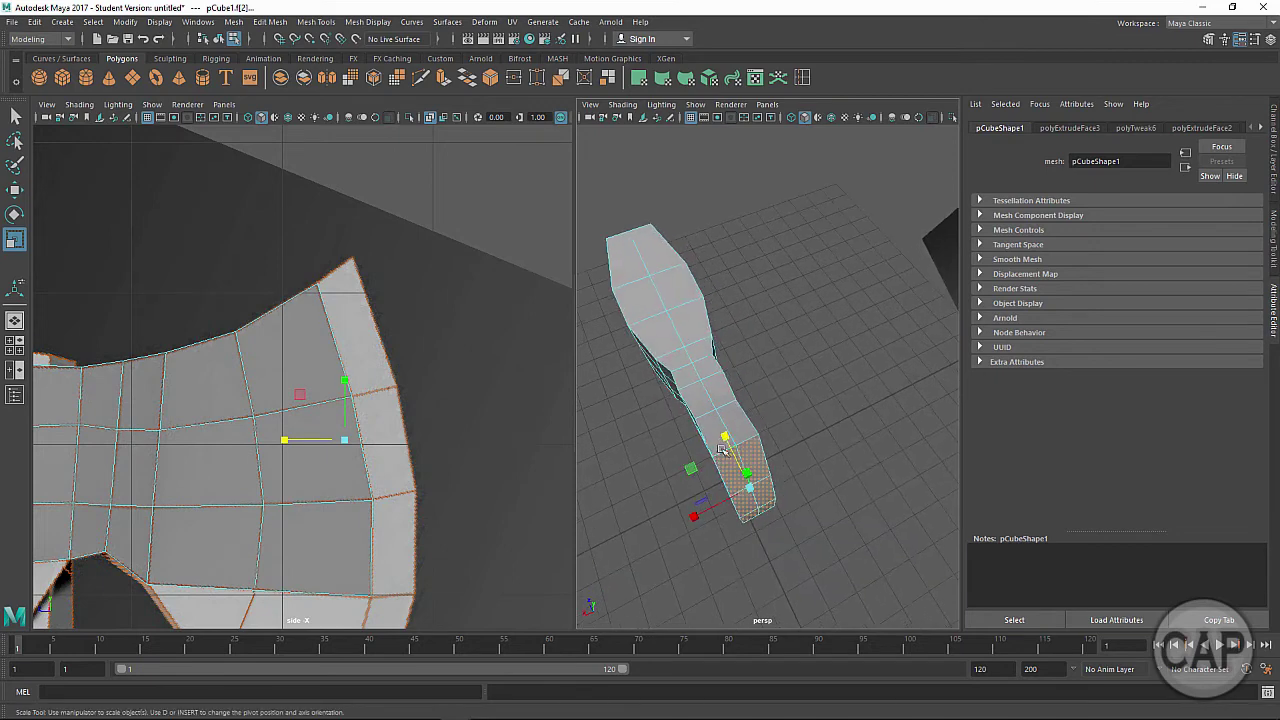
{"action": "left_click_drag", "start_coordinate": [694, 517], "coordinate": [808, 458]}
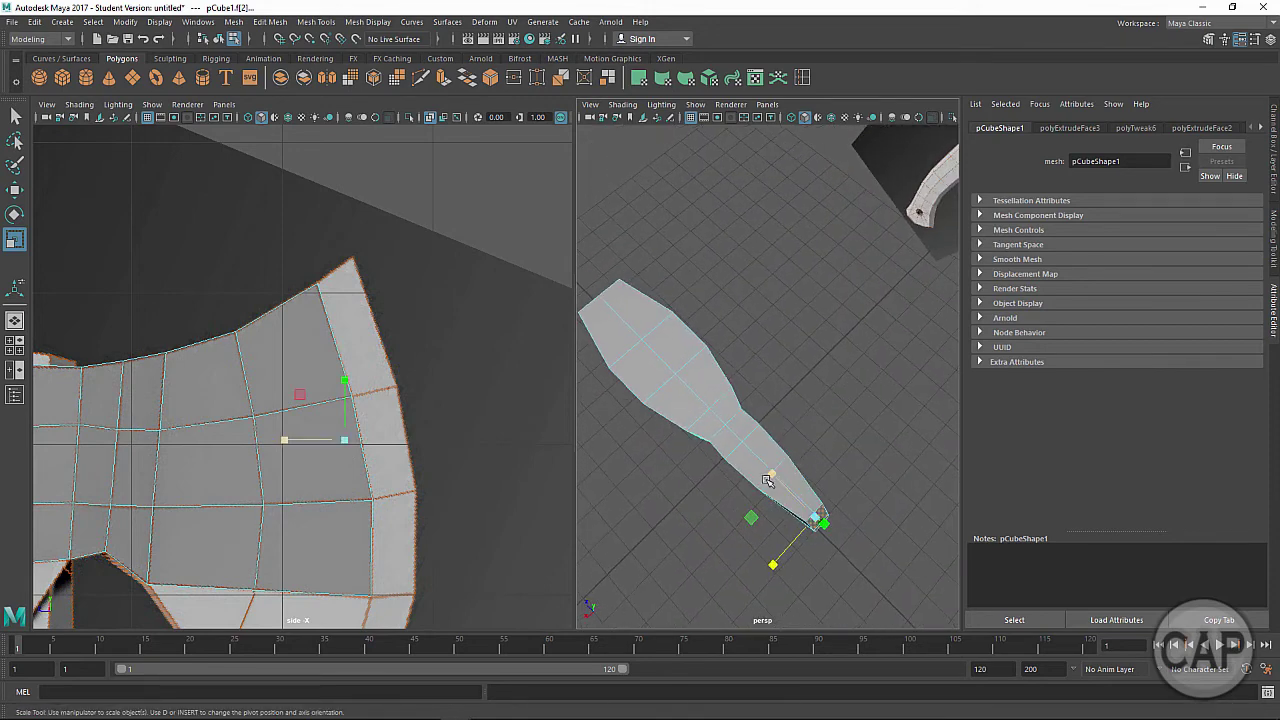
Step: Select the edge loop midway along the blade and scale it slightly across the thickness to smooth the taper
{"action": "right_click_drag", "start_coordinate": [766, 482], "coordinate": [760, 287]}
{"action": "left_click", "coordinate": [768, 484]}
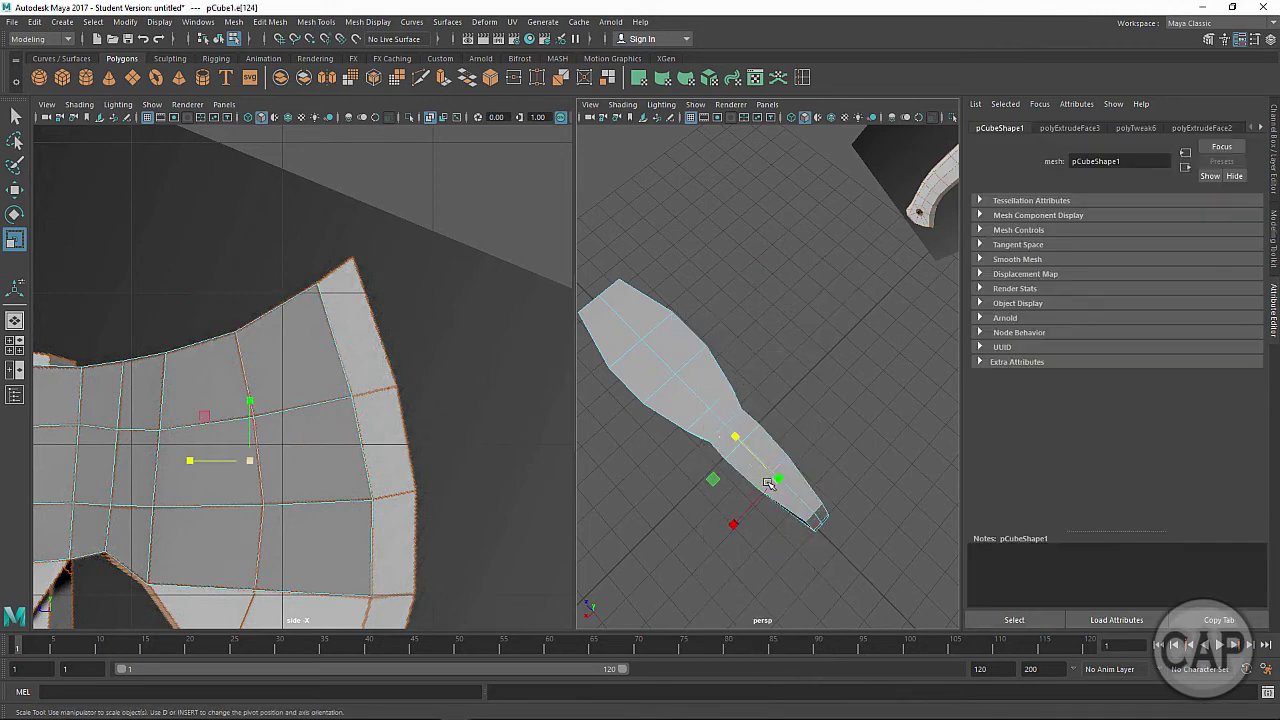
{"action": "mouse_move", "coordinate": [733, 524]}
{"action": "left_mouse_down"}
{"action": "mouse_move", "coordinate": [680, 474]}
{"action": "mouse_move", "coordinate": [746, 529]}
{"action": "left_mouse_up"}
{"action": "double_click", "coordinate": [731, 454]}
{"action": "double_click", "coordinate": [714, 434]}
{"action": "left_click", "coordinate": [782, 491]}
{"action": "left_click_drag", "start_coordinate": [746, 529], "coordinate": [786, 345], "text": "alt"}
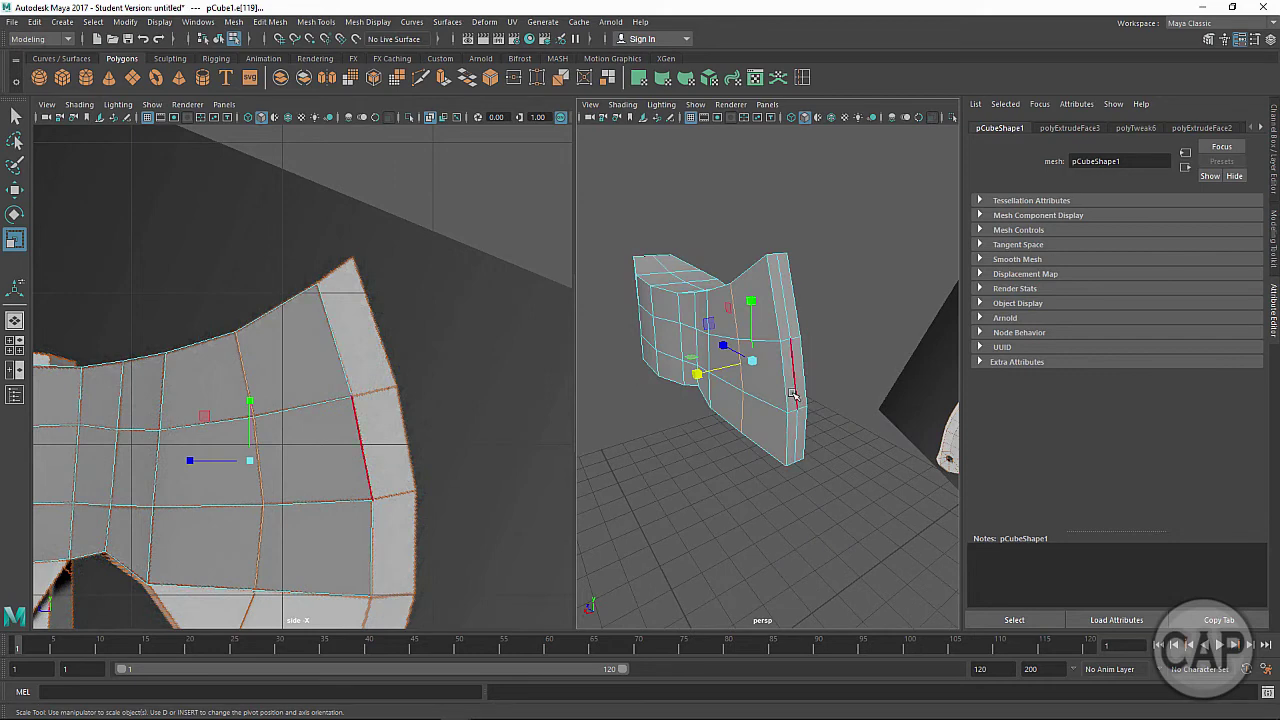
Step: Extrude all blade-side end faces again with a local Z translation of 0.283
{"action": "right_click_drag", "start_coordinate": [792, 322], "coordinate": [792, 359]}
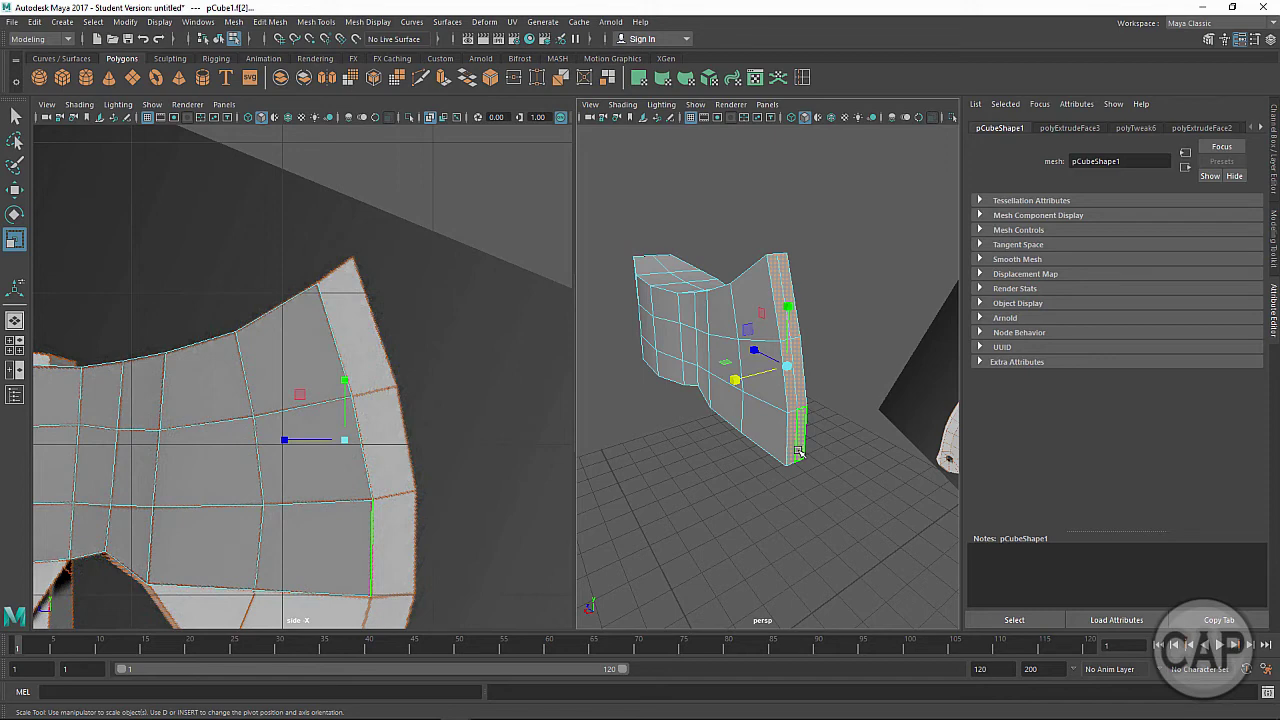
{"action": "key", "text": "ctrl+e"}
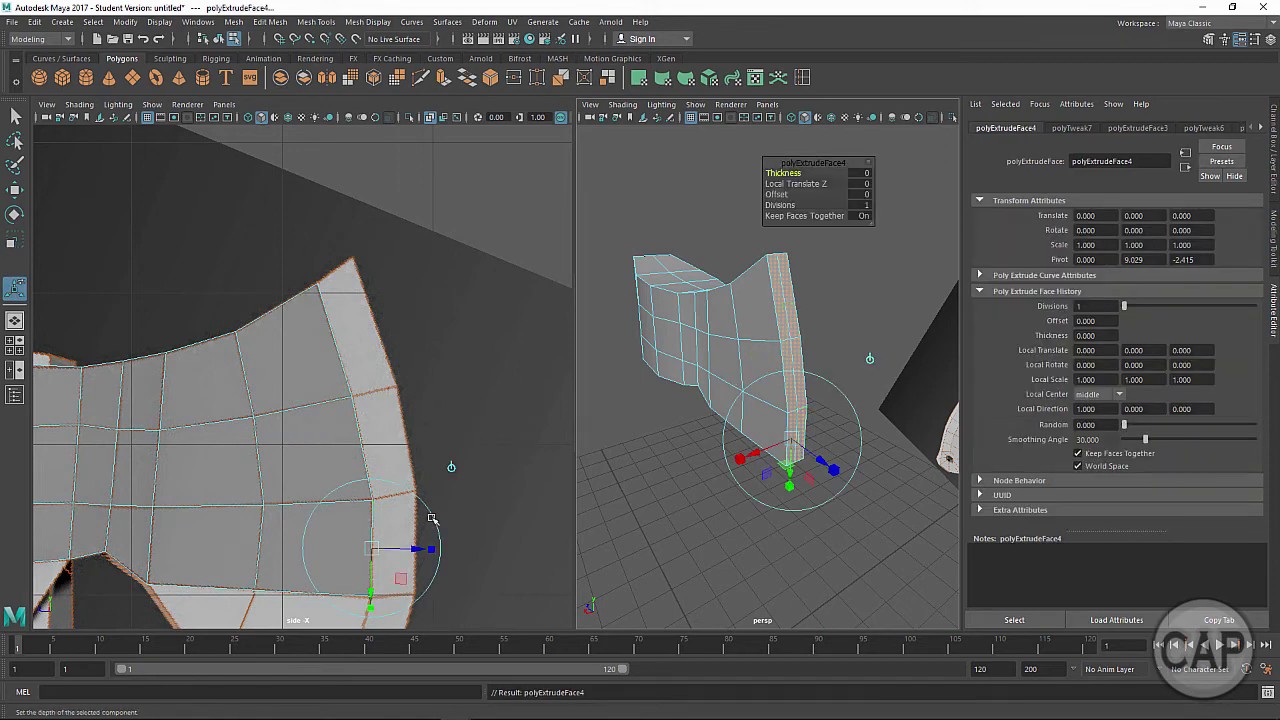
{"action": "left_click_drag", "start_coordinate": [418, 551], "coordinate": [458, 551]}
{"action": "key", "text": "q"}
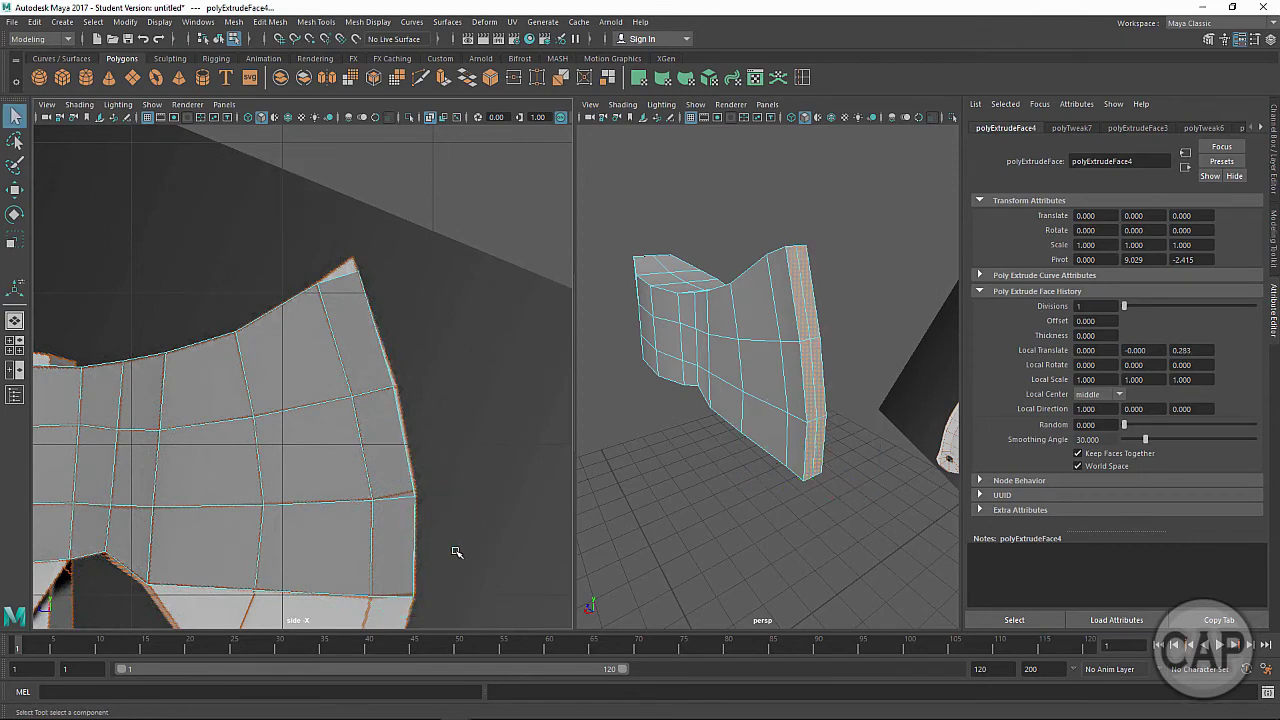
Step: Move the new extrusion's top corner vertices and both horizontal loops' end vertices onto the reference's outer blade edge
{"action": "left_click", "coordinate": [403, 461]}
{"action": "right_click_drag", "start_coordinate": [381, 322], "coordinate": [331, 323]}
{"action": "left_click_drag", "start_coordinate": [390, 242], "coordinate": [352, 296]}
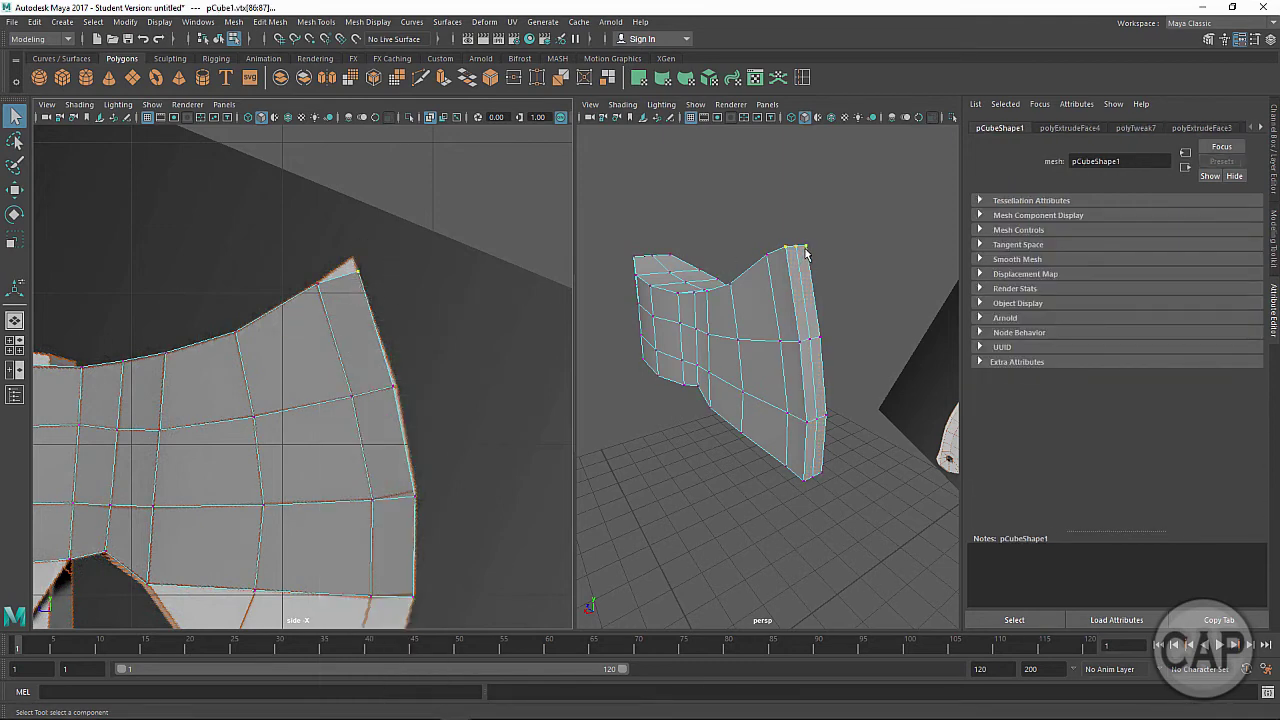
{"action": "key", "text": "w"}
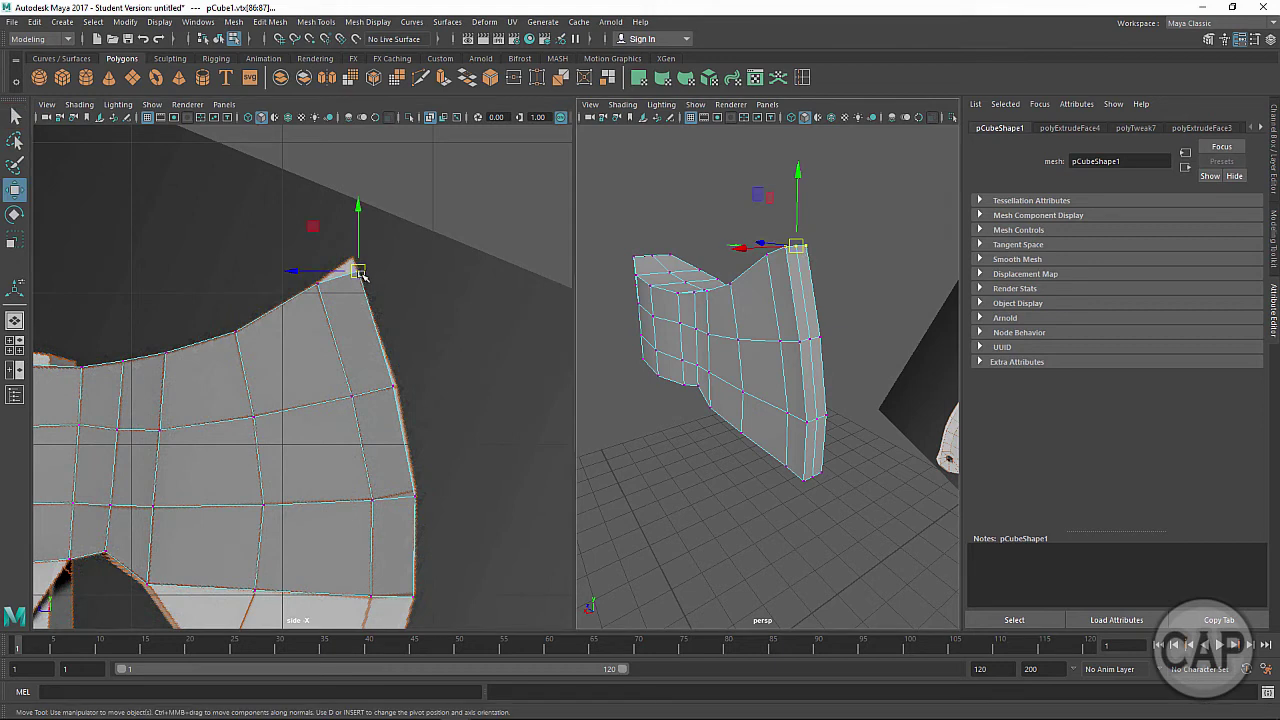
{"action": "left_click_drag", "start_coordinate": [362, 275], "coordinate": [357, 262]}
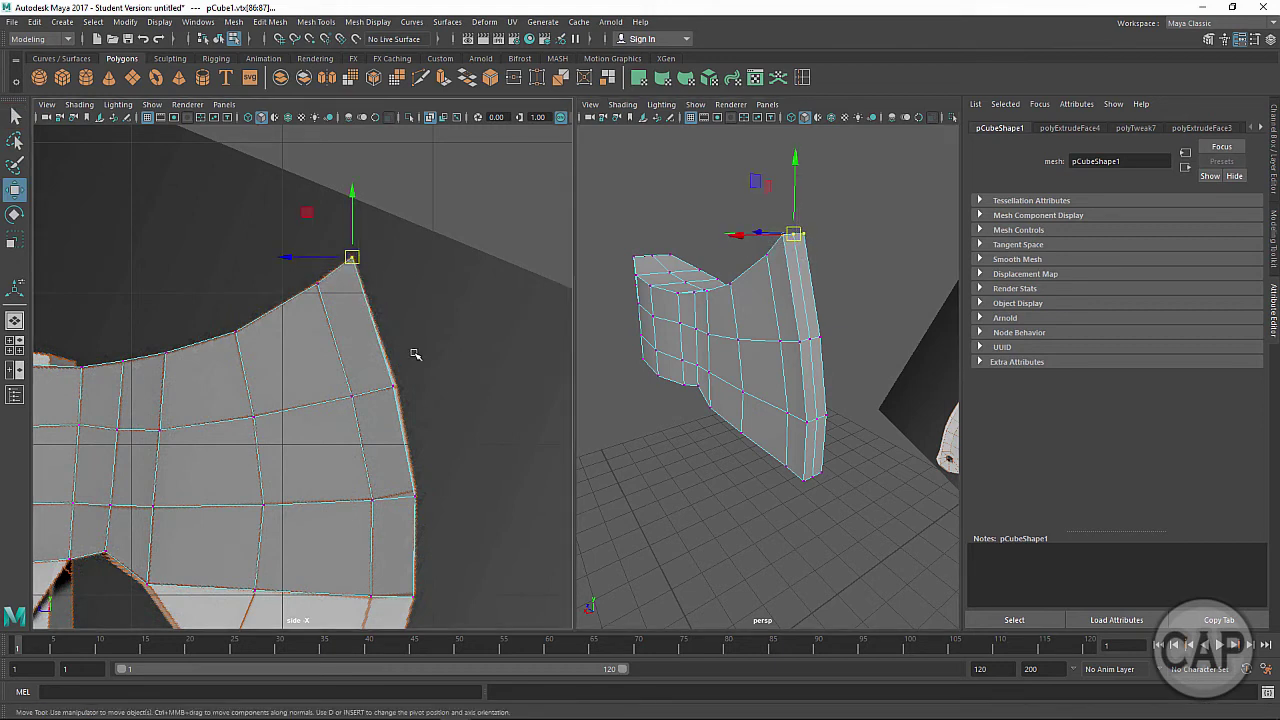
{"action": "left_click_drag", "start_coordinate": [416, 352], "coordinate": [397, 390]}
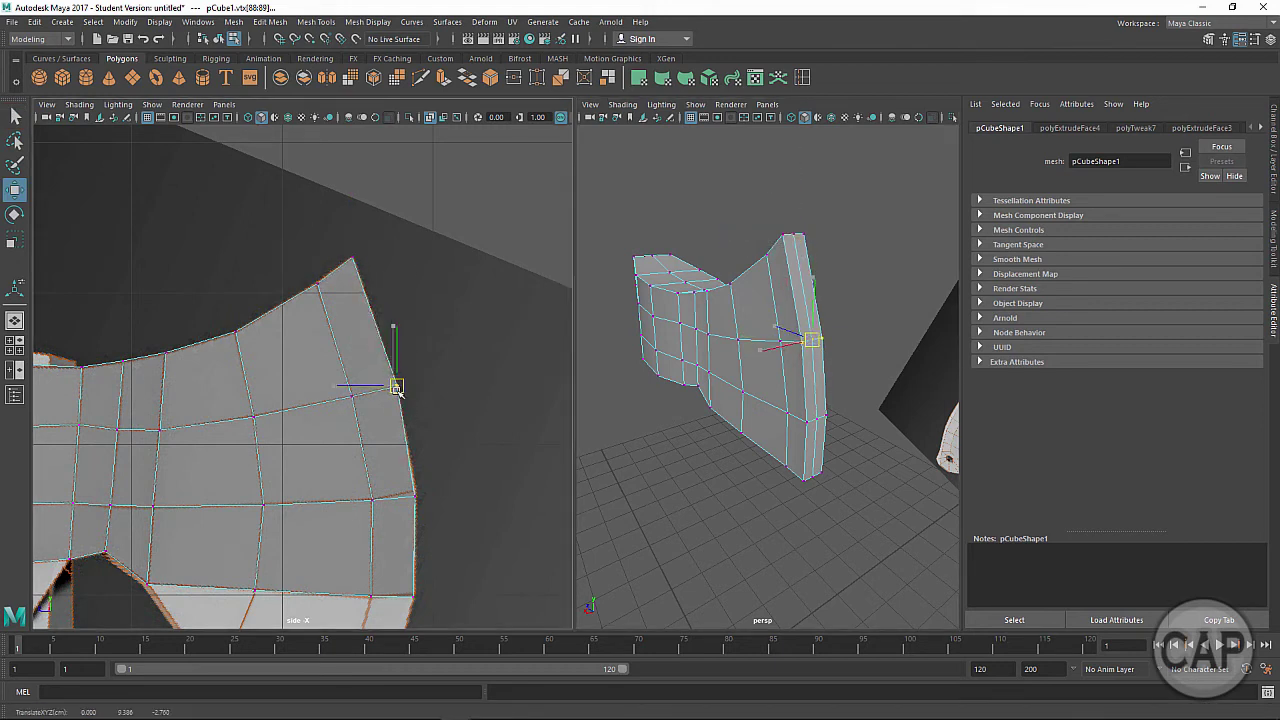
{"action": "left_click_drag", "start_coordinate": [452, 464], "coordinate": [419, 494]}
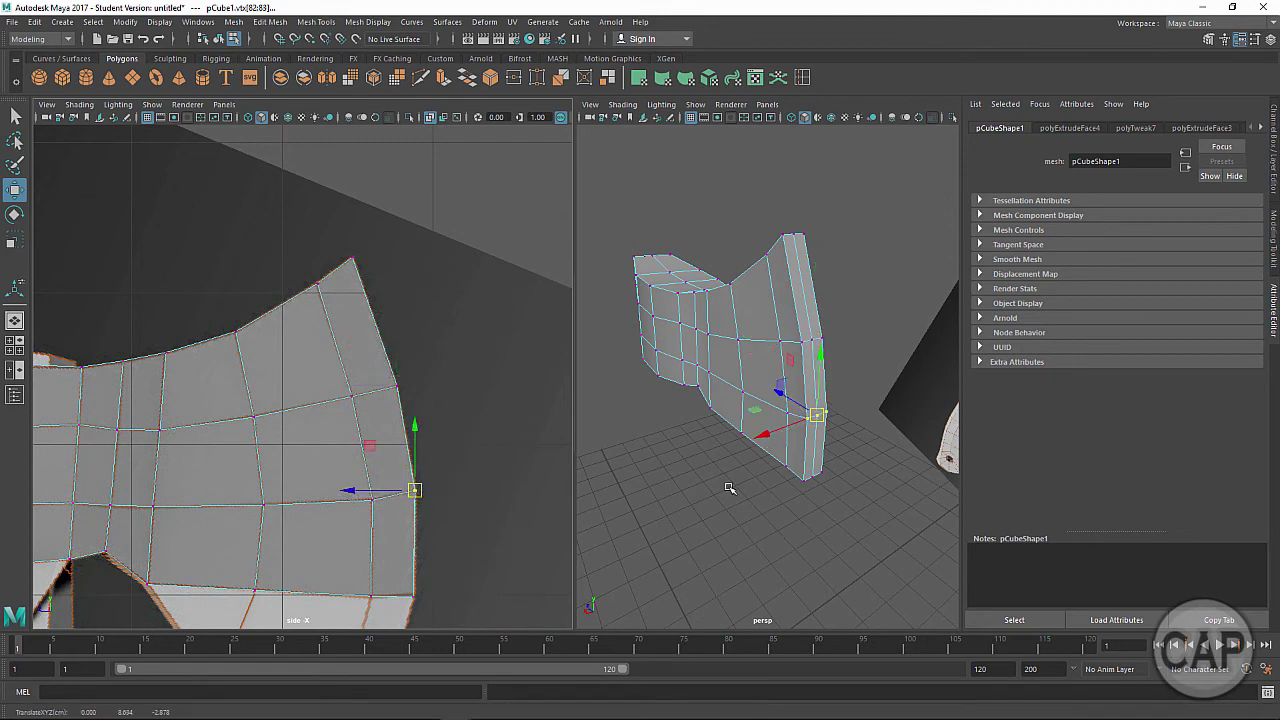
Step: Select all outermost blade edge faces and scale them very thin across the thickness to form a sharp cutting edge
{"action": "right_click_drag", "start_coordinate": [808, 285], "coordinate": [813, 325]}
{"action": "left_click", "coordinate": [725, 358]}
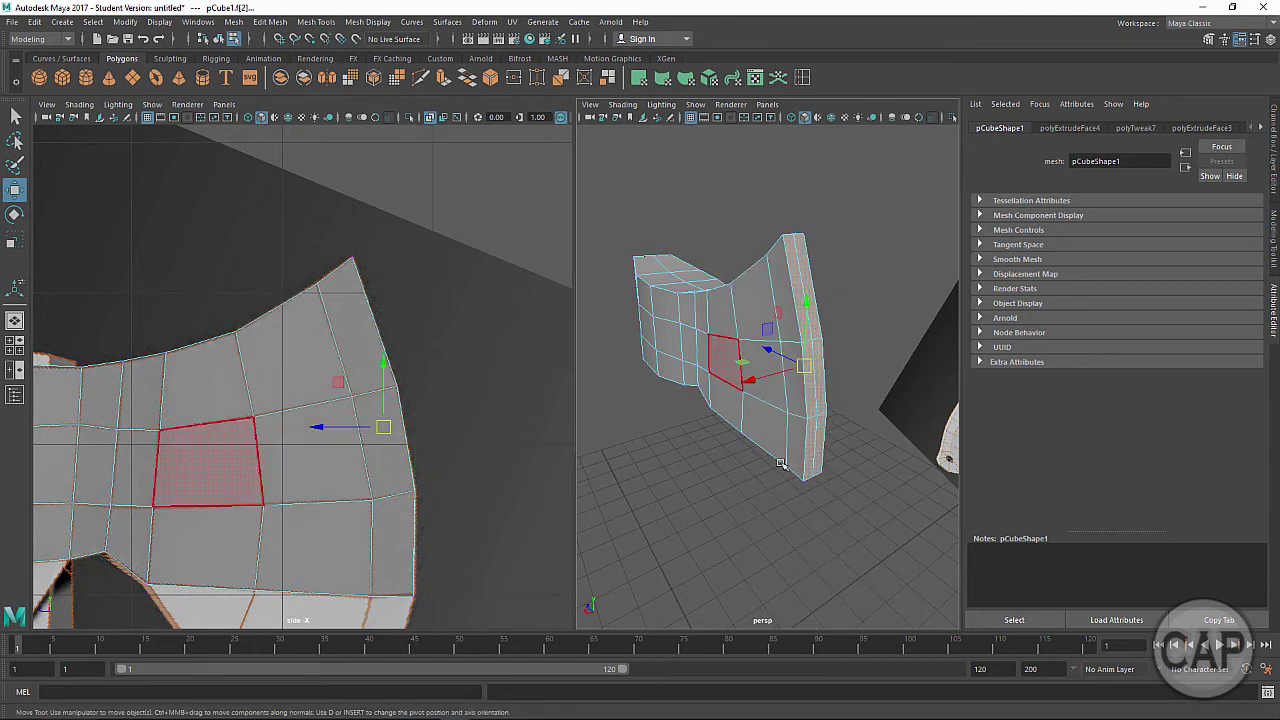
{"action": "left_click_drag", "start_coordinate": [753, 477], "coordinate": [788, 531], "text": "alt"}
{"action": "left_click", "coordinate": [741, 513]}
{"action": "key", "text": "r"}
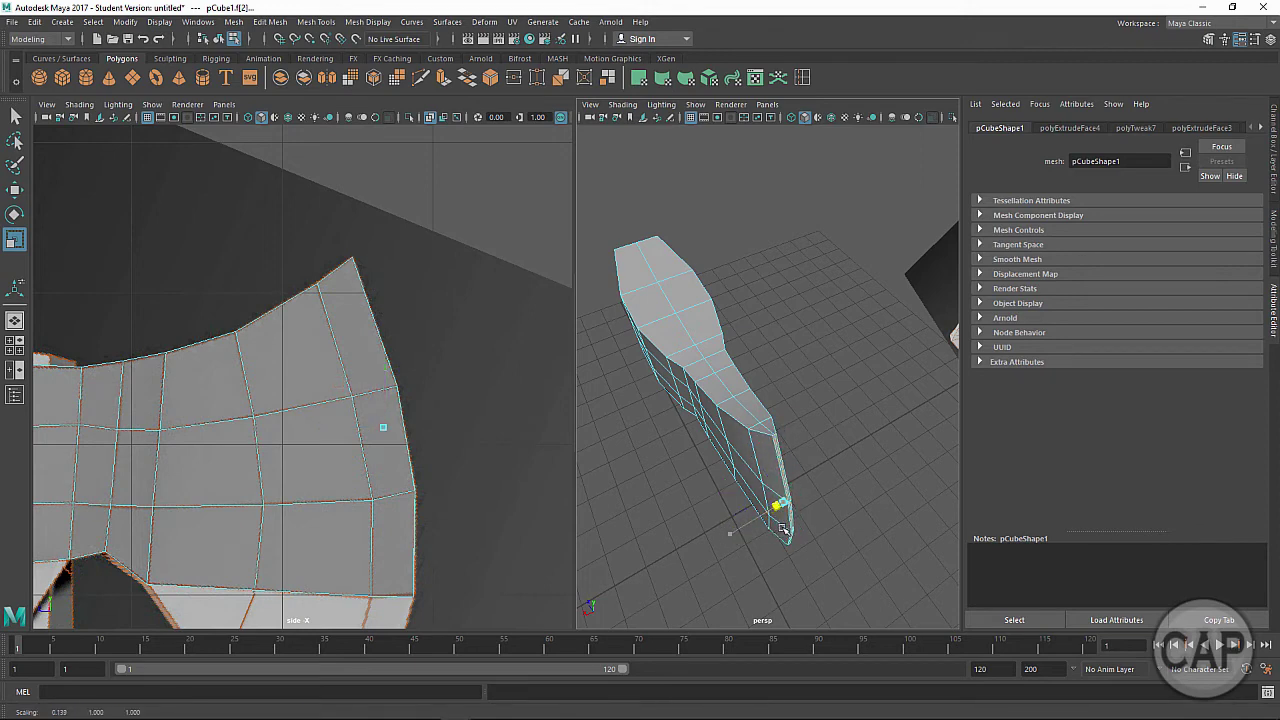
{"action": "key", "text": "w"}
{"action": "key", "text": "f"}
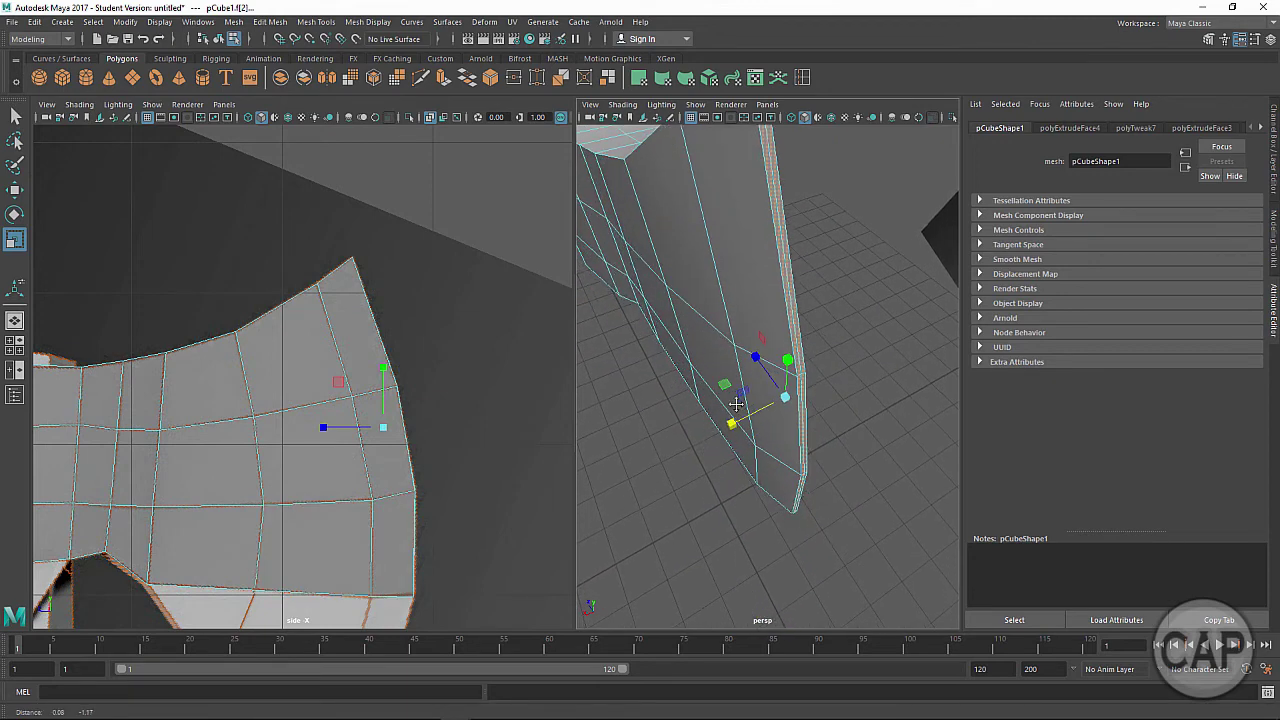
{"action": "mouse_move", "coordinate": [703, 440]}
{"action": "left_mouse_down", "text": "alt"}
{"action": "mouse_move", "coordinate": [720, 354]}
{"action": "mouse_move", "coordinate": [722, 434]}
{"action": "left_mouse_up", "text": "alt"}
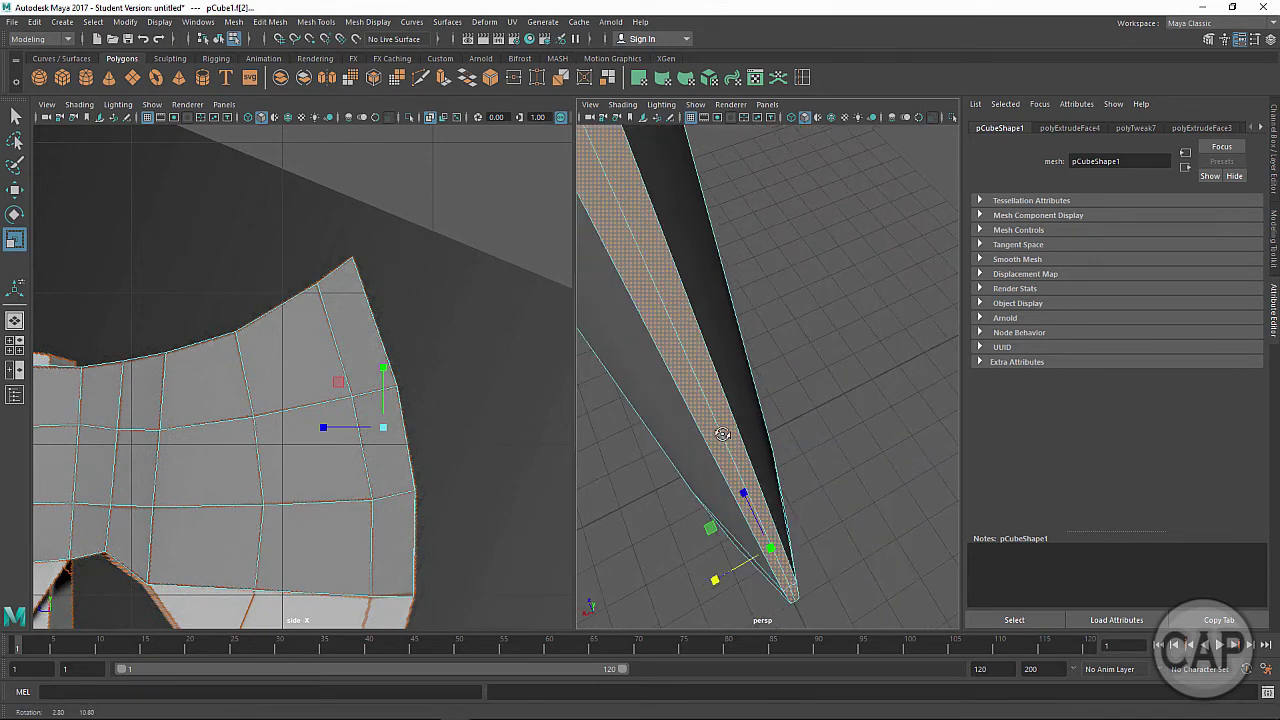
{"action": "left_click_drag", "start_coordinate": [716, 580], "coordinate": [762, 573]}
Step: Examine the sharpened cutting edge up close and the whole blade from the side
{"action": "left_click_drag", "start_coordinate": [834, 526], "coordinate": [823, 469], "text": "alt"}
{"action": "middle_click_drag", "start_coordinate": [823, 469], "coordinate": [766, 519], "text": "alt"}
{"action": "mouse_move", "coordinate": [765, 518]}
{"action": "left_mouse_down", "text": "alt"}
{"action": "mouse_move", "coordinate": [760, 540]}
{"action": "mouse_move", "coordinate": [800, 548]}
{"action": "mouse_move", "coordinate": [790, 555]}
{"action": "mouse_move", "coordinate": [770, 514]}
{"action": "left_mouse_up", "text": "alt"}
{"action": "right_click_drag", "start_coordinate": [735, 500], "coordinate": [790, 505], "text": "alt"}
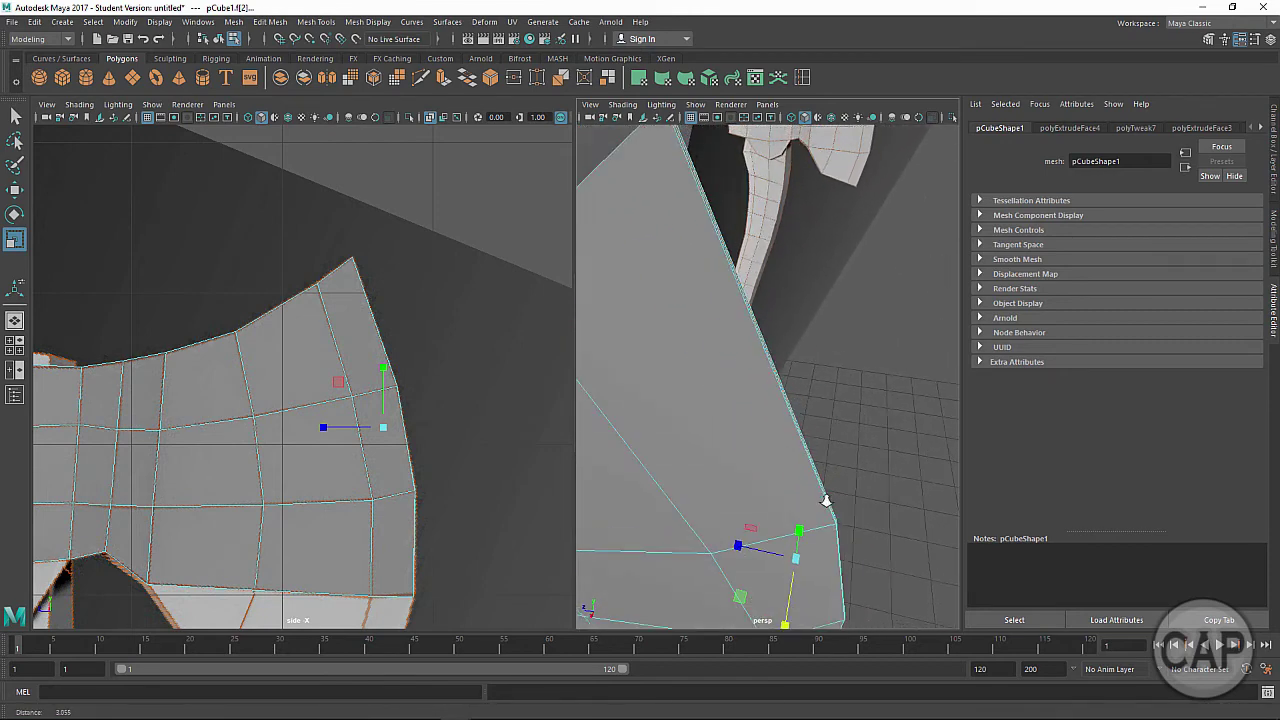
{"action": "right_click_drag", "start_coordinate": [804, 434], "coordinate": [772, 414], "text": "alt"}
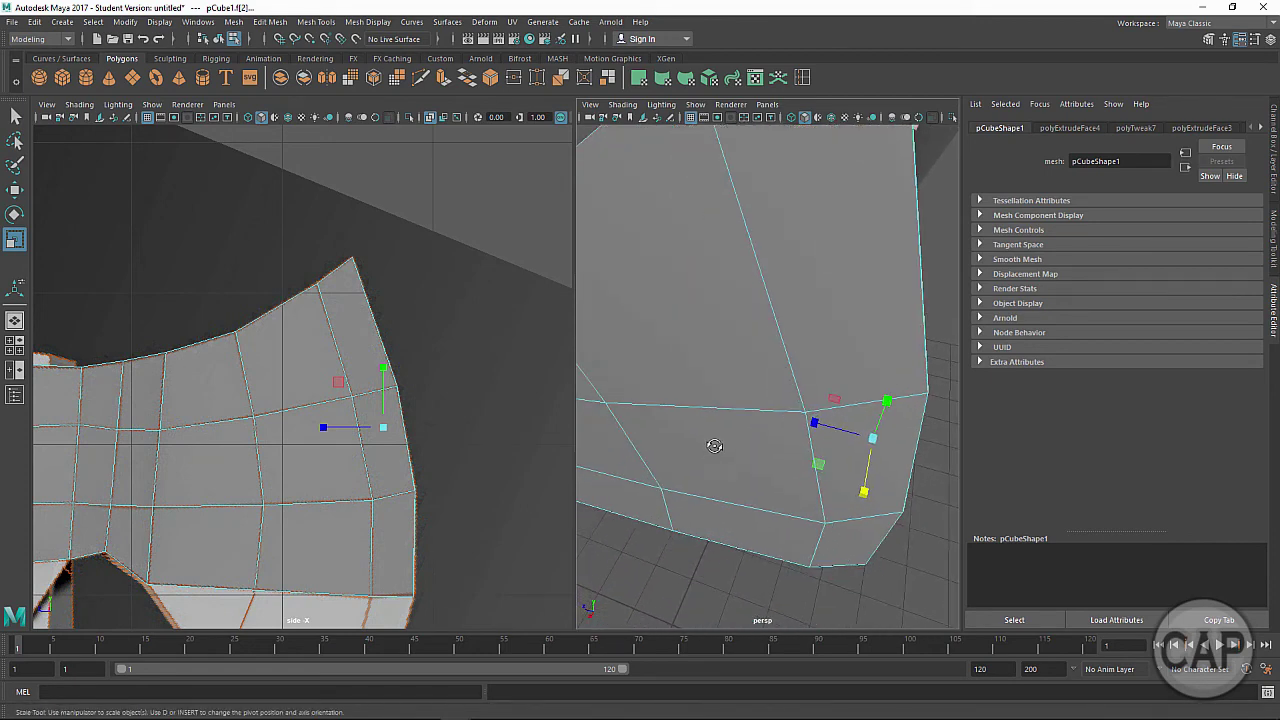
{"action": "left_click_drag", "start_coordinate": [717, 446], "coordinate": [731, 397], "text": "alt"}
{"action": "right_click_drag", "start_coordinate": [731, 397], "coordinate": [724, 355], "text": "alt"}
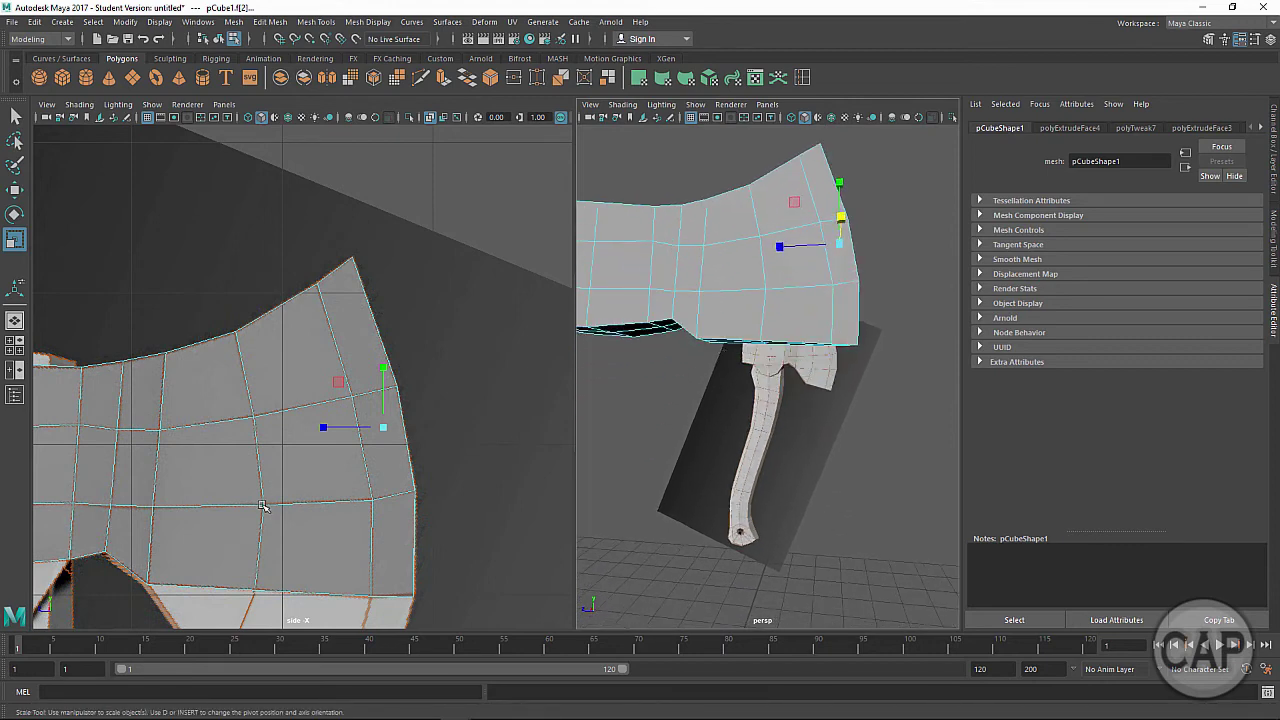
Step: Extrude all underside faces of the blade, from the notch to the cutting edge, downward with a local Z translation of 0.683
{"action": "middle_click_drag", "start_coordinate": [405, 462], "coordinate": [469, 341], "text": "alt"}
{"action": "left_click", "coordinate": [390, 470]}
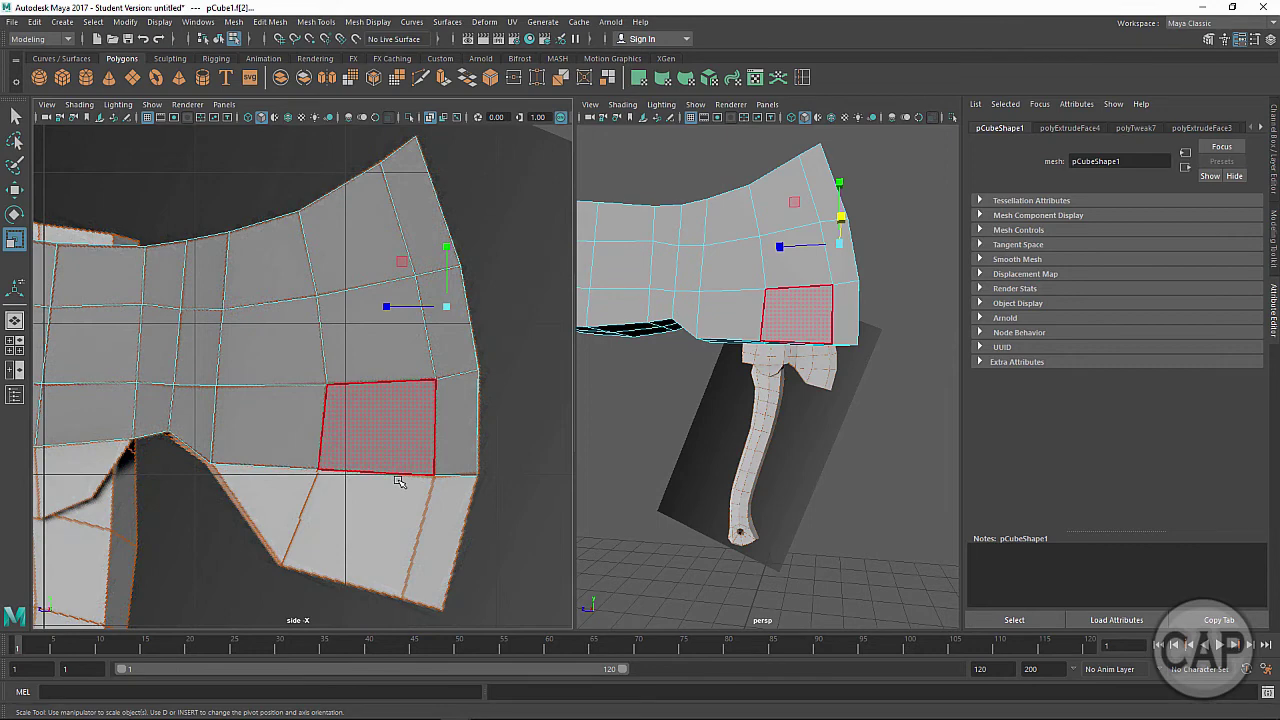
{"action": "left_click", "coordinate": [748, 444]}
{"action": "left_click_drag", "start_coordinate": [748, 444], "coordinate": [812, 392], "text": "alt"}
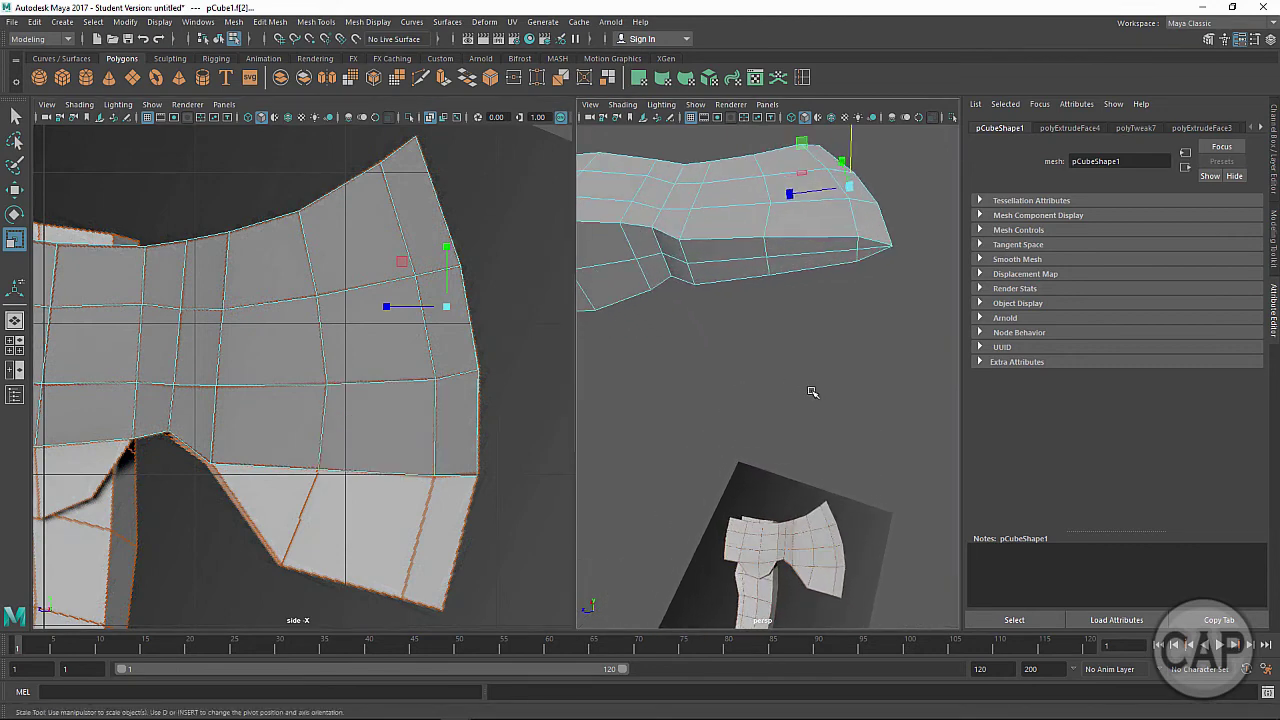
{"action": "left_click", "coordinate": [736, 254]}
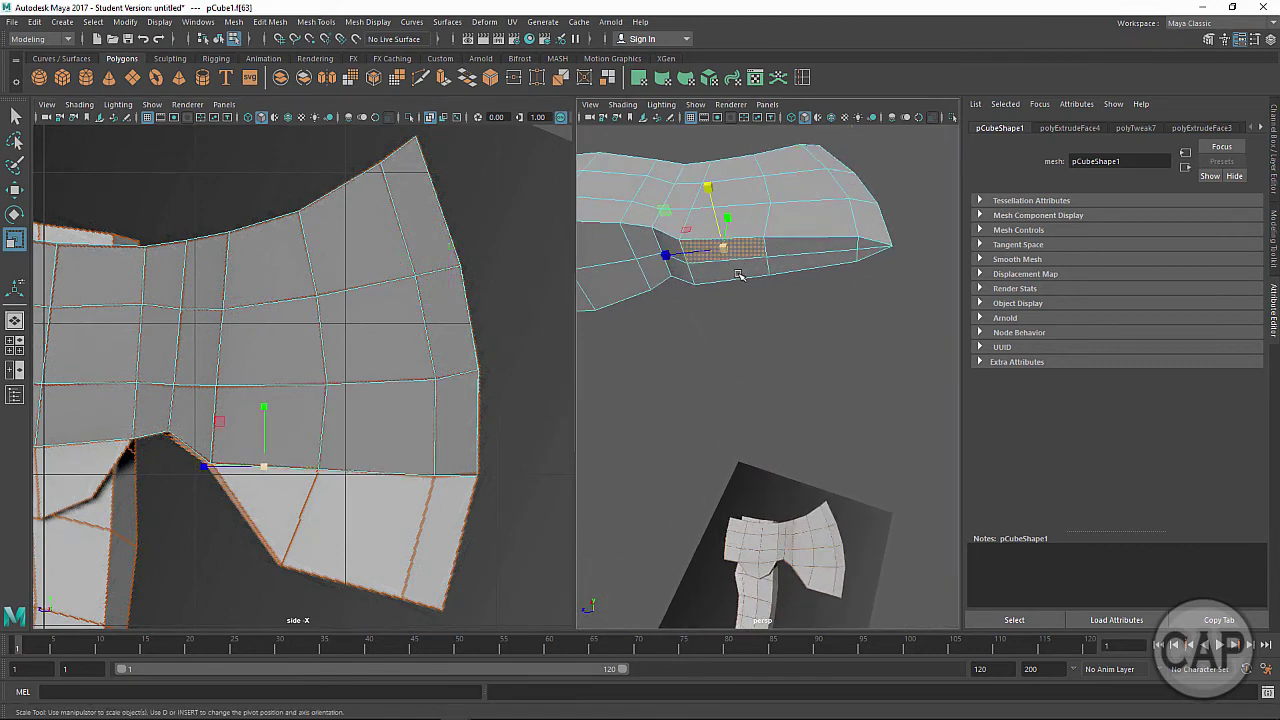
{"action": "left_click", "coordinate": [752, 270], "text": "shift"}
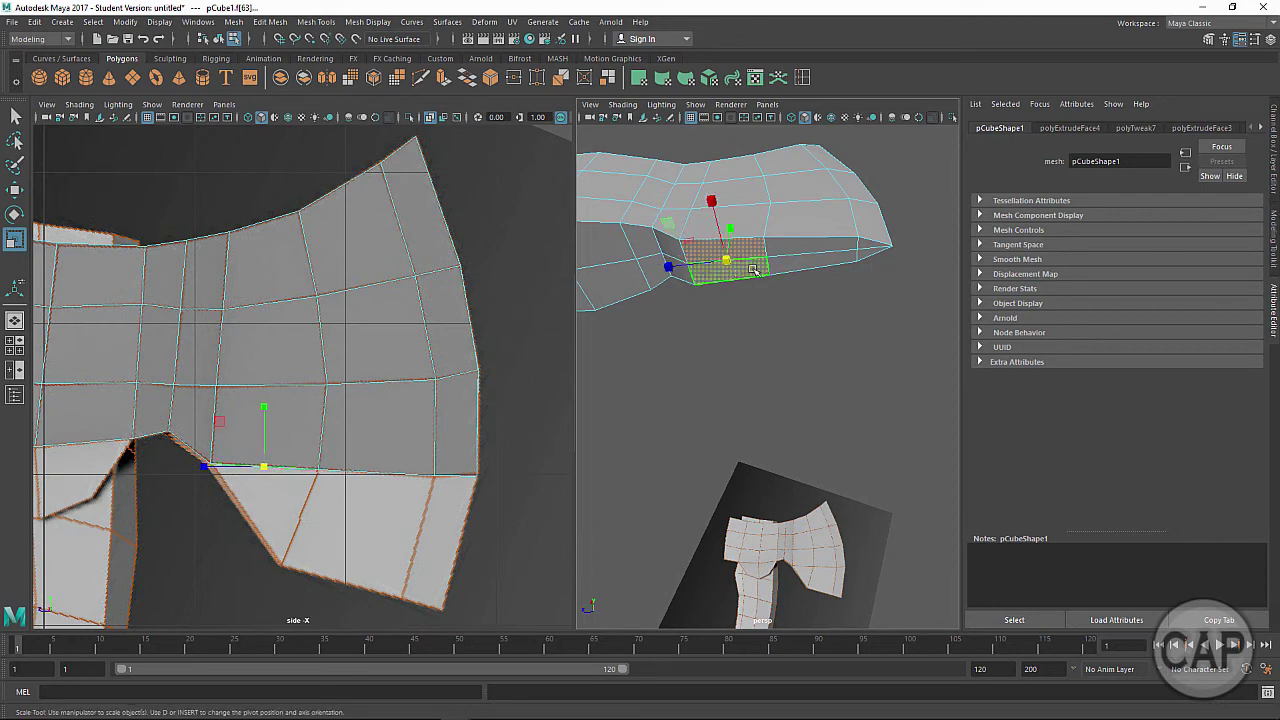
{"action": "left_click", "coordinate": [782, 264], "text": "shift"}
{"action": "left_click", "coordinate": [797, 245], "text": "shift"}
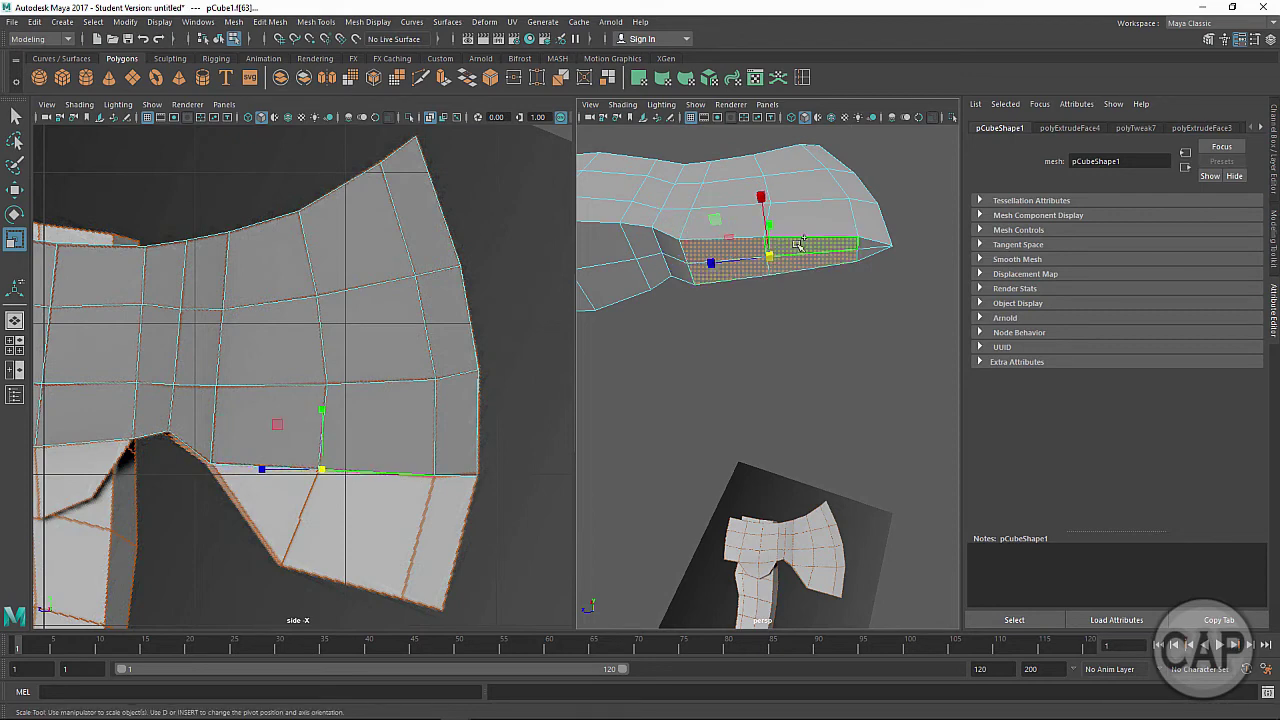
{"action": "left_click", "coordinate": [866, 252], "text": "shift"}
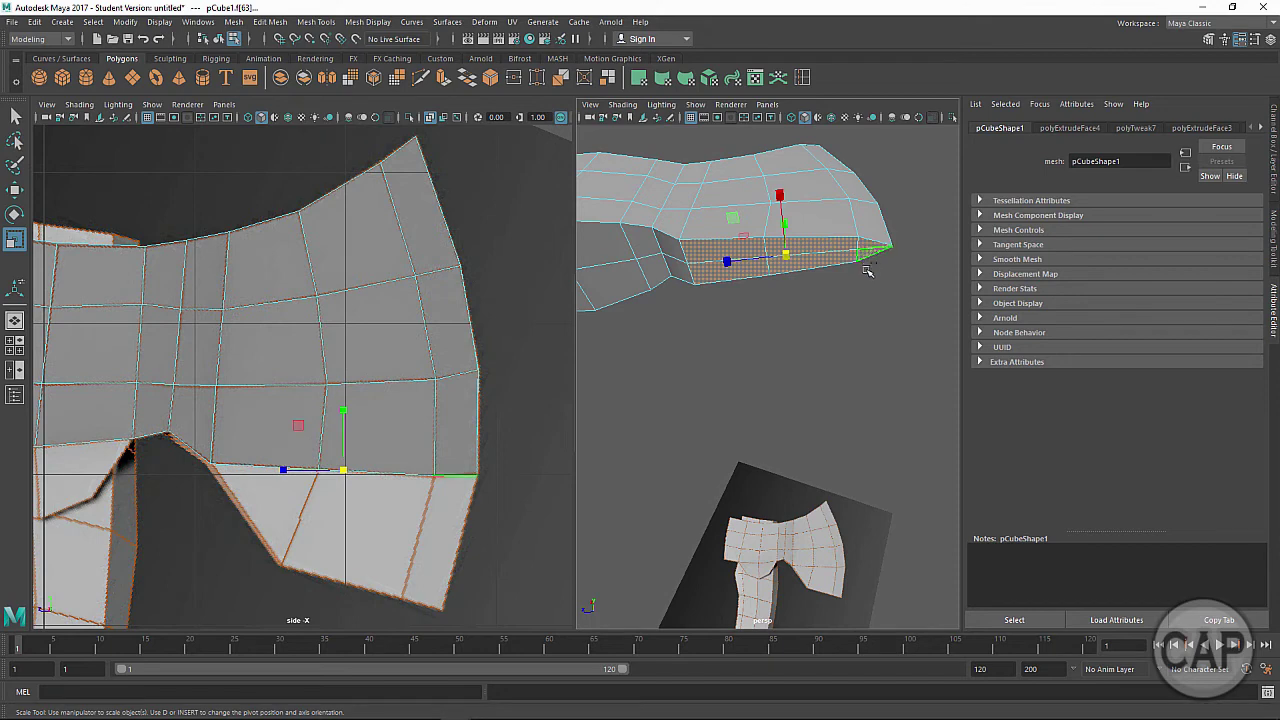
{"action": "left_click_drag", "start_coordinate": [819, 324], "coordinate": [800, 358], "text": "alt"}
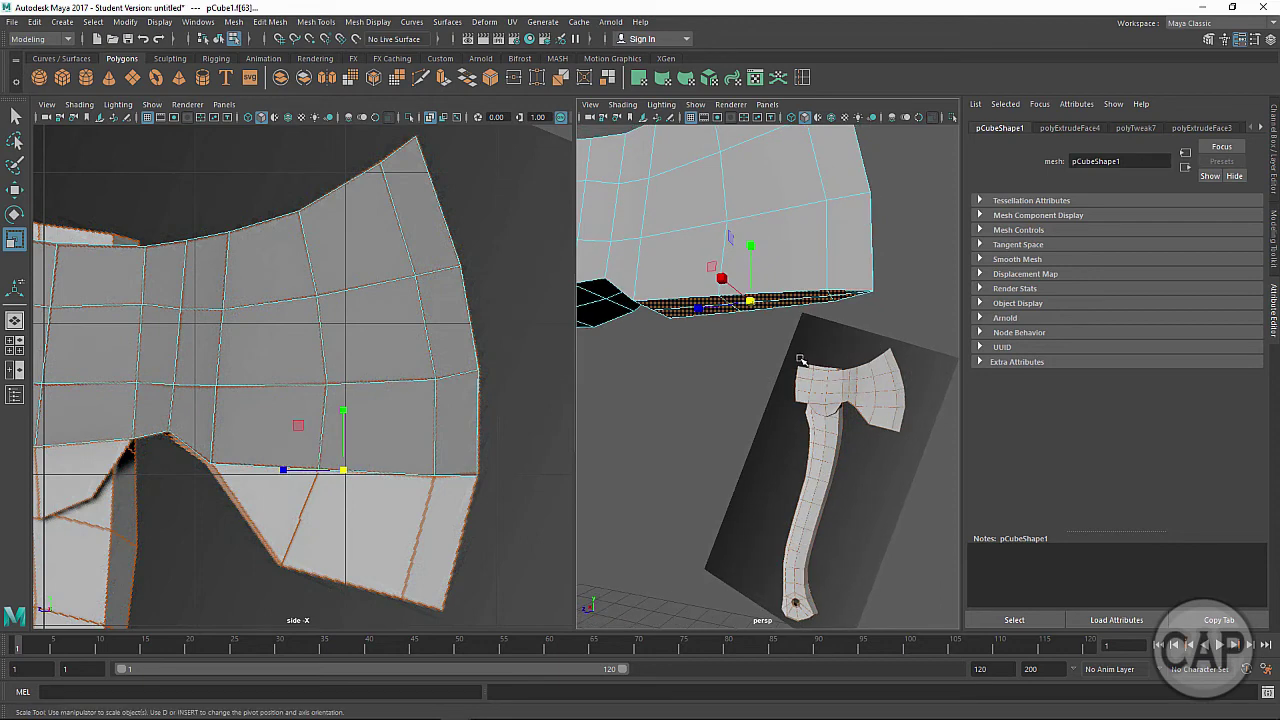
{"action": "key", "text": "ctrl+e"}
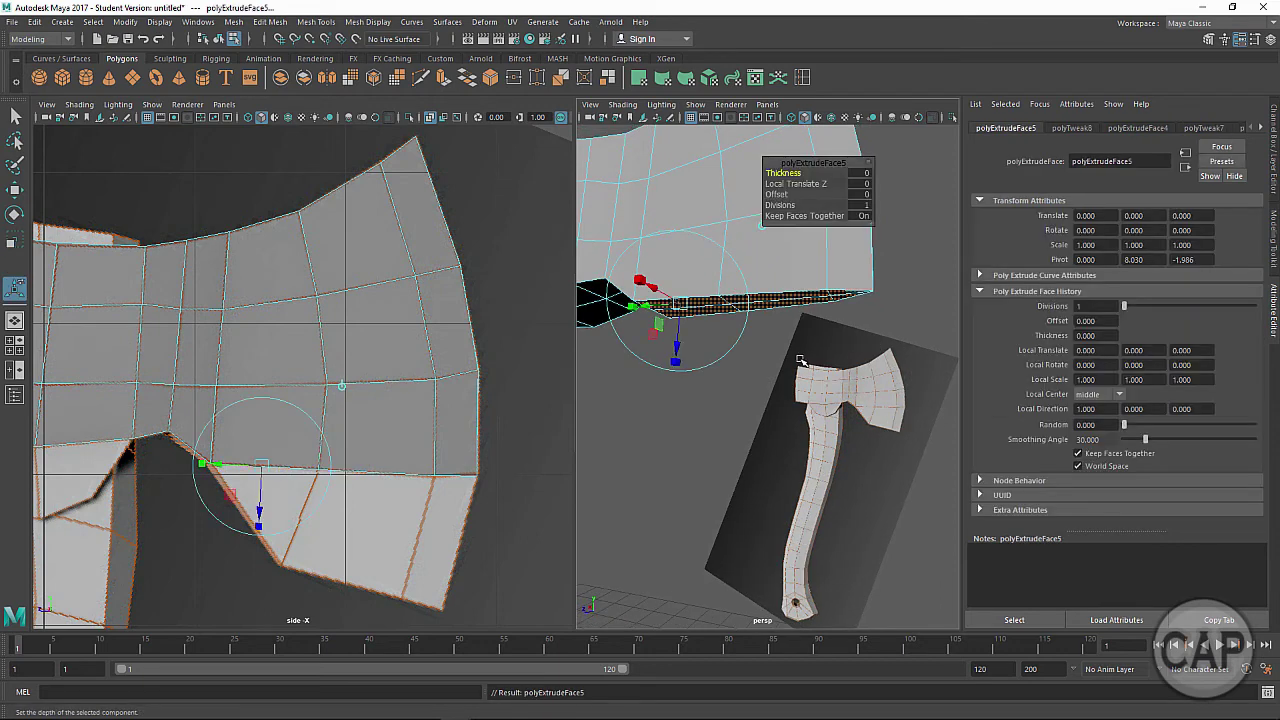
{"action": "left_click_drag", "start_coordinate": [676, 367], "coordinate": [672, 441]}
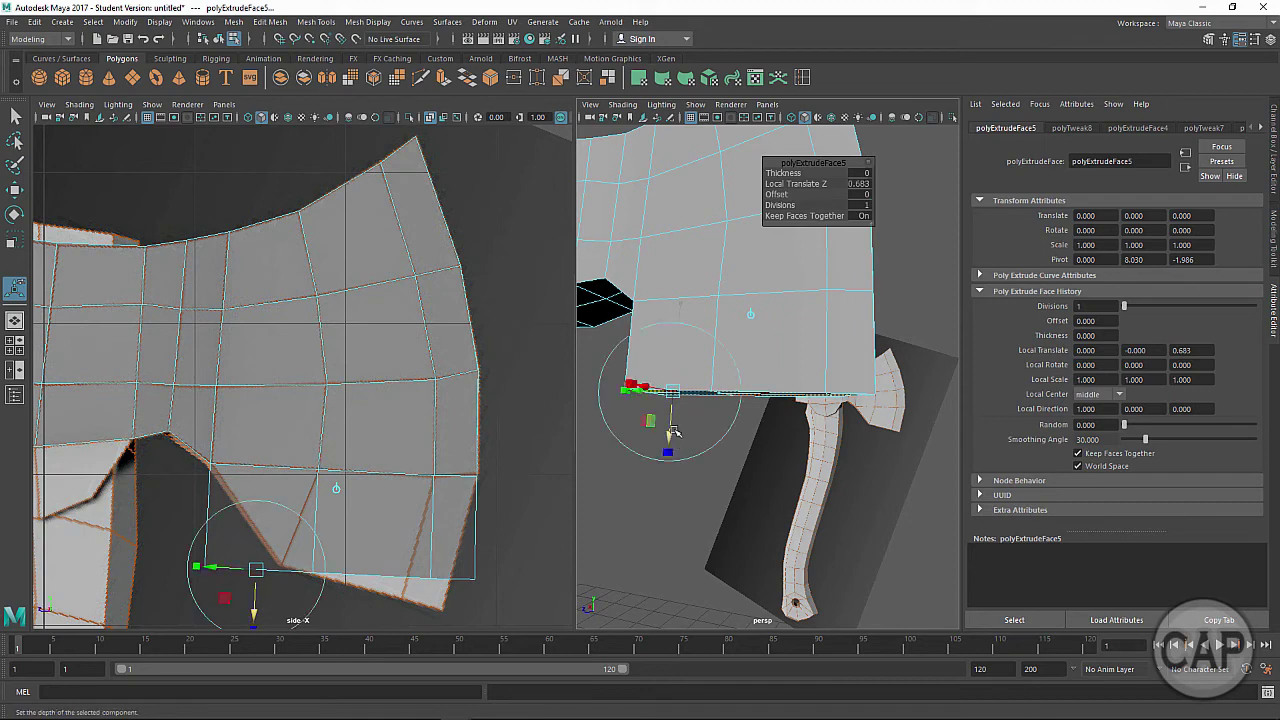
Step: Move the new extrusion's bottom vertices onto the reference's lower blade outline, from the inner notch curve to the bottom tip
{"action": "right_click", "coordinate": [285, 552]}
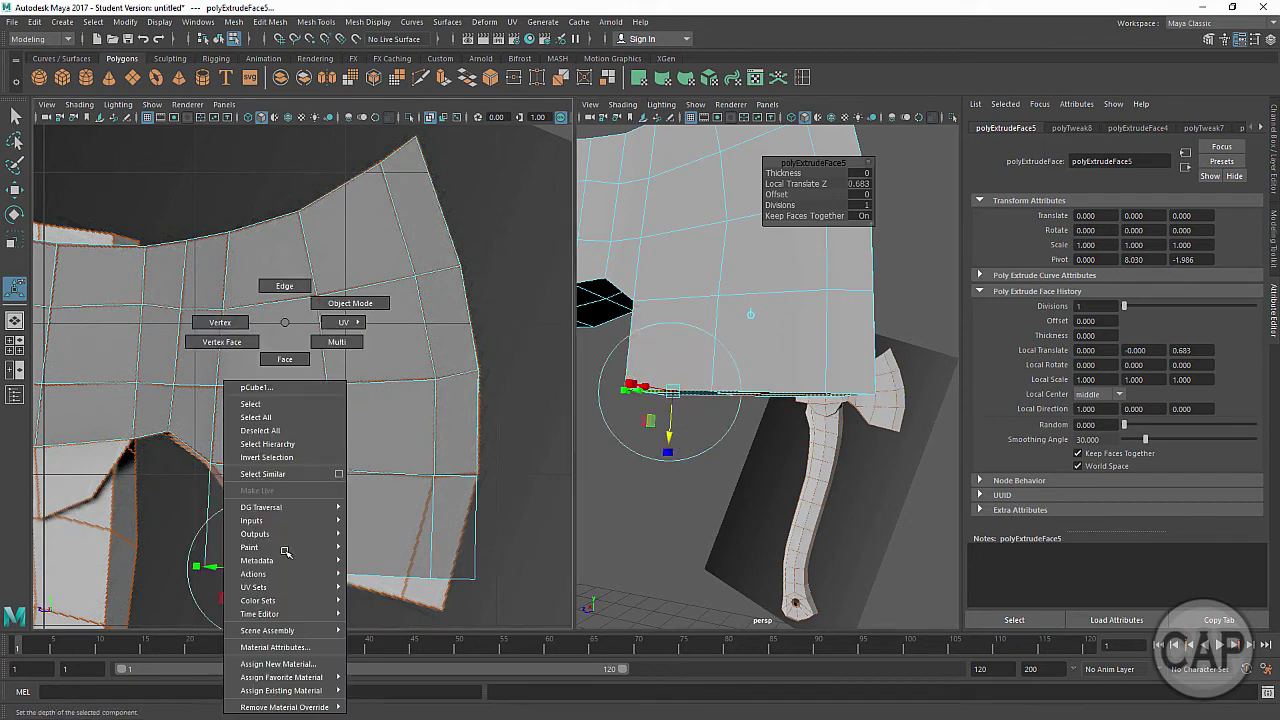
{"action": "left_click", "coordinate": [224, 323]}
{"action": "left_click_drag", "start_coordinate": [163, 528], "coordinate": [246, 625]}
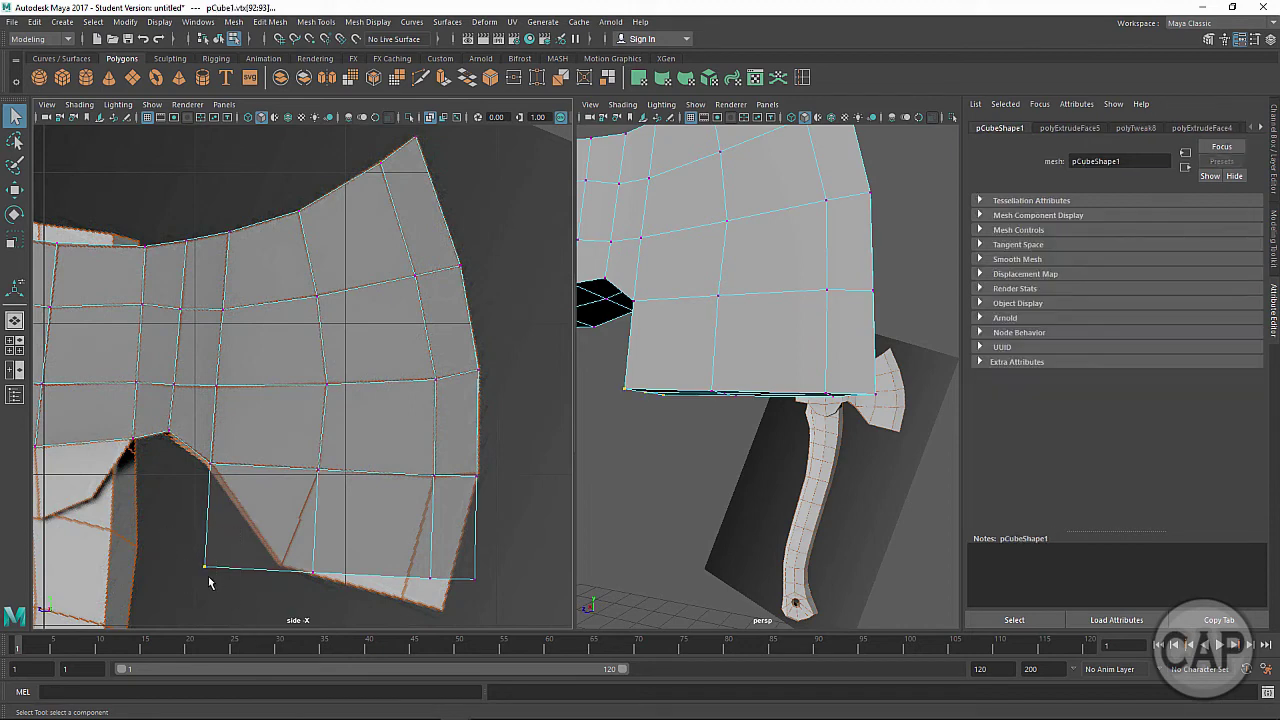
{"action": "key", "text": "w"}
{"action": "left_click_drag", "start_coordinate": [204, 568], "coordinate": [244, 510]}
{"action": "left_click_drag", "start_coordinate": [268, 610], "coordinate": [286, 571]}
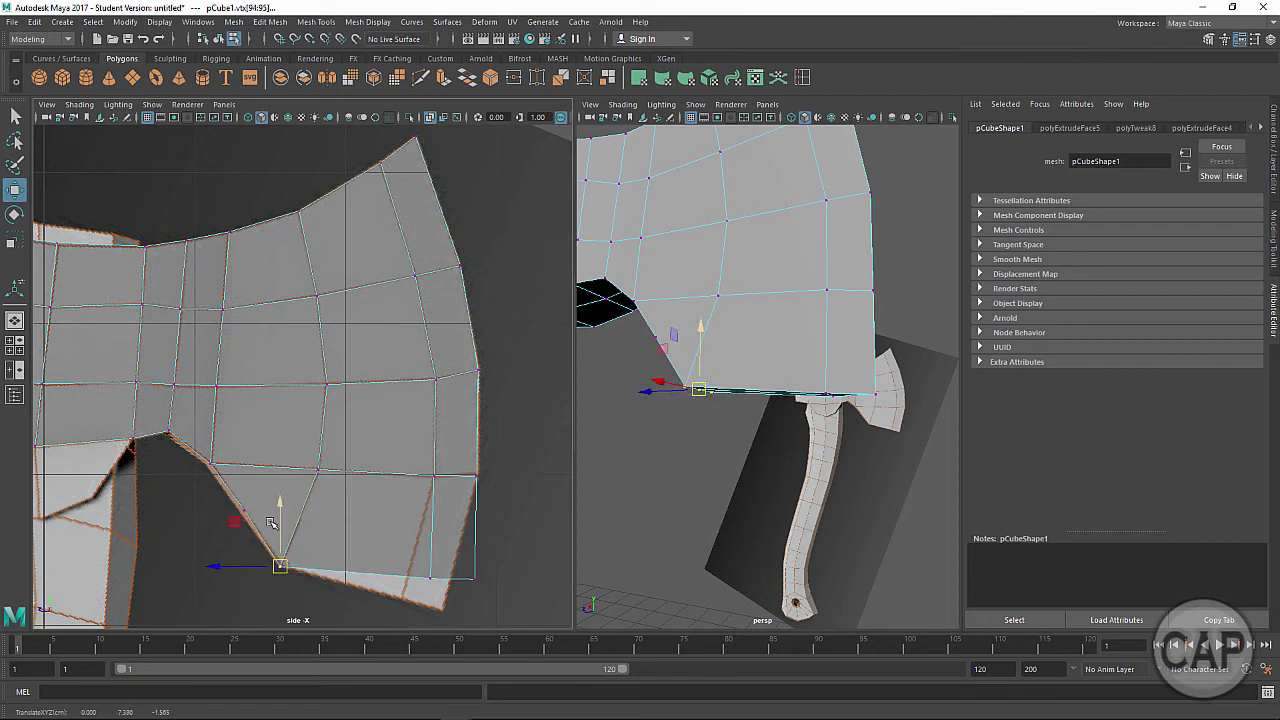
{"action": "left_click_drag", "start_coordinate": [392, 537], "coordinate": [399, 602]}
{"action": "left_click_drag", "start_coordinate": [494, 548], "coordinate": [443, 616]}
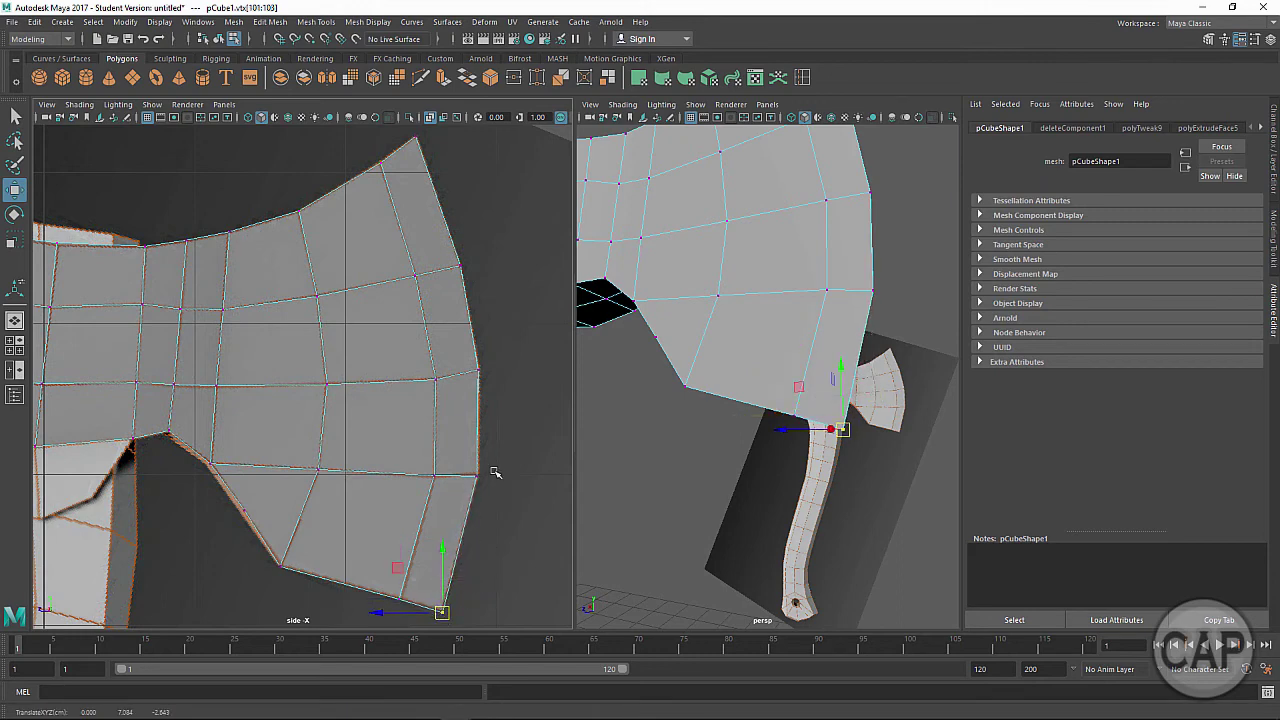
Step: Select the extra edge crossing the thickness of the blade's slanted inner lower face
{"action": "left_click_drag", "start_coordinate": [708, 418], "coordinate": [743, 479], "text": "alt"}
{"action": "scroll", "coordinate": [743, 479], "scroll_direction": "up", "scroll_amount": 5}
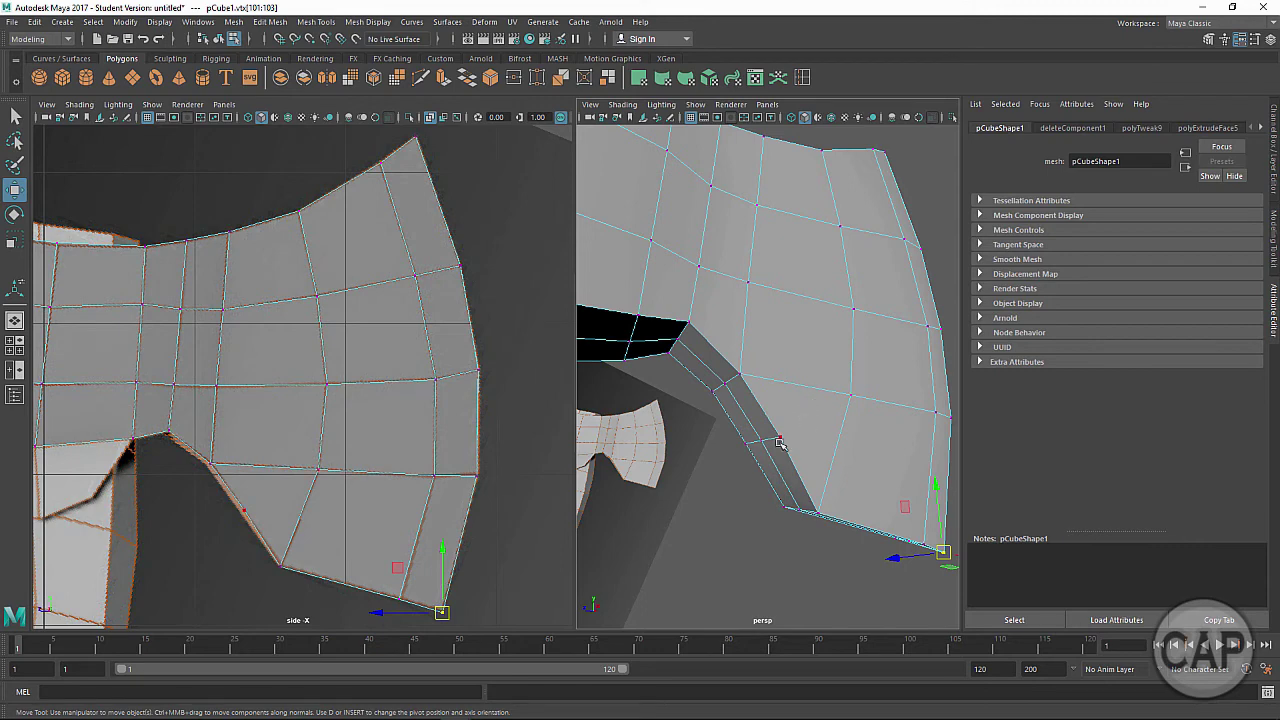
{"action": "mouse_move", "coordinate": [779, 443]}
{"action": "left_mouse_down", "text": "alt"}
{"action": "mouse_move", "coordinate": [834, 457]}
{"action": "mouse_move", "coordinate": [759, 457]}
{"action": "left_mouse_up", "text": "alt"}
{"action": "right_click_drag", "start_coordinate": [776, 425], "coordinate": [771, 288]}
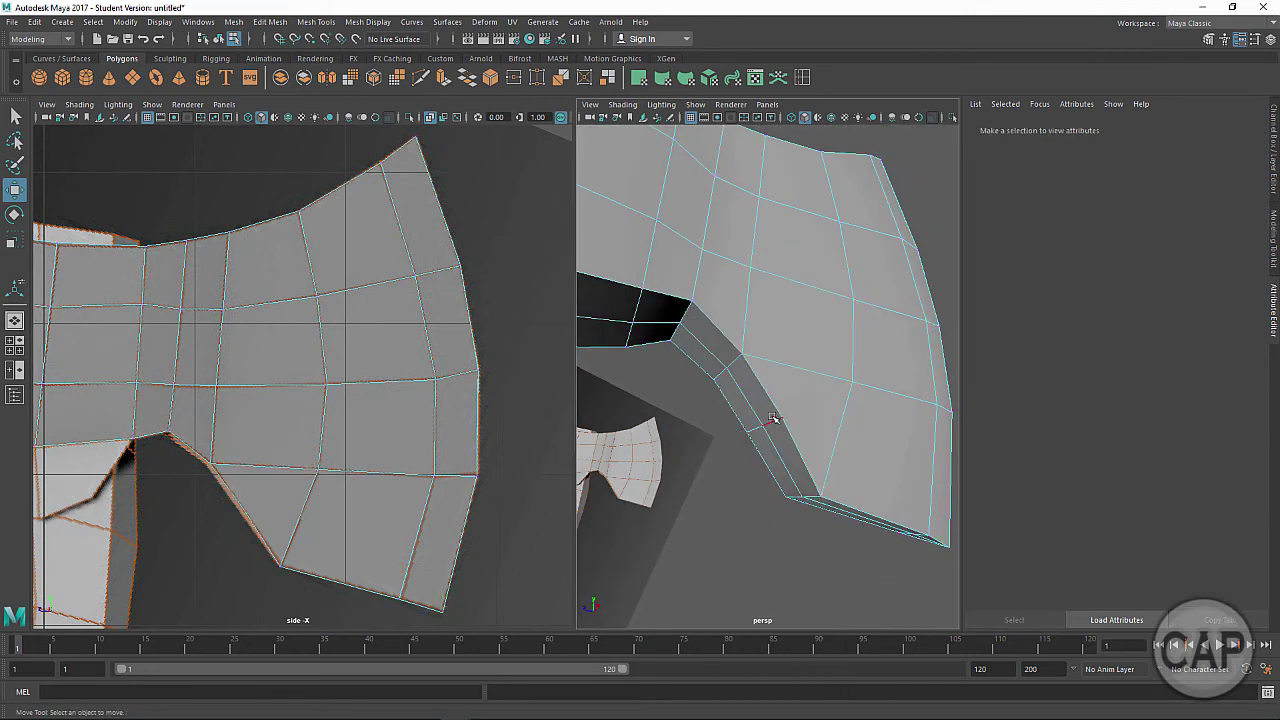
{"action": "left_click", "coordinate": [776, 425]}
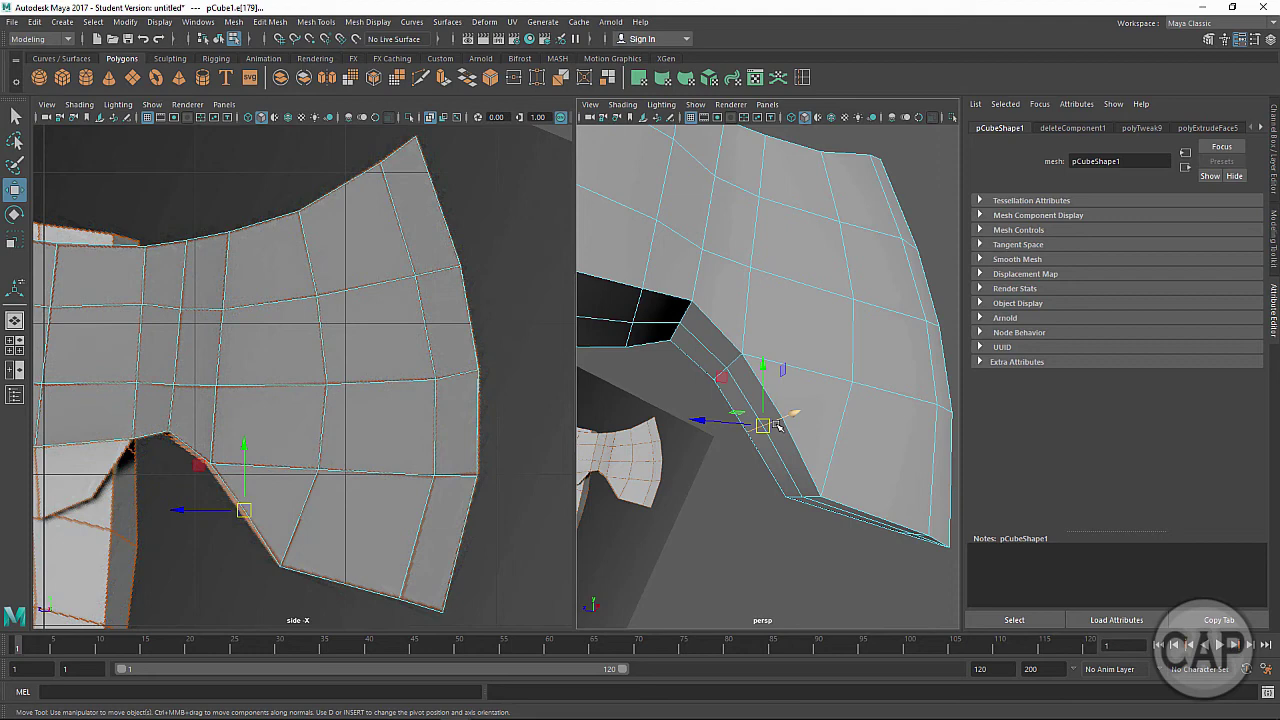
Step: Try to delete only the selected edge, and undo the deletion
{"action": "key", "text": "Delete"}
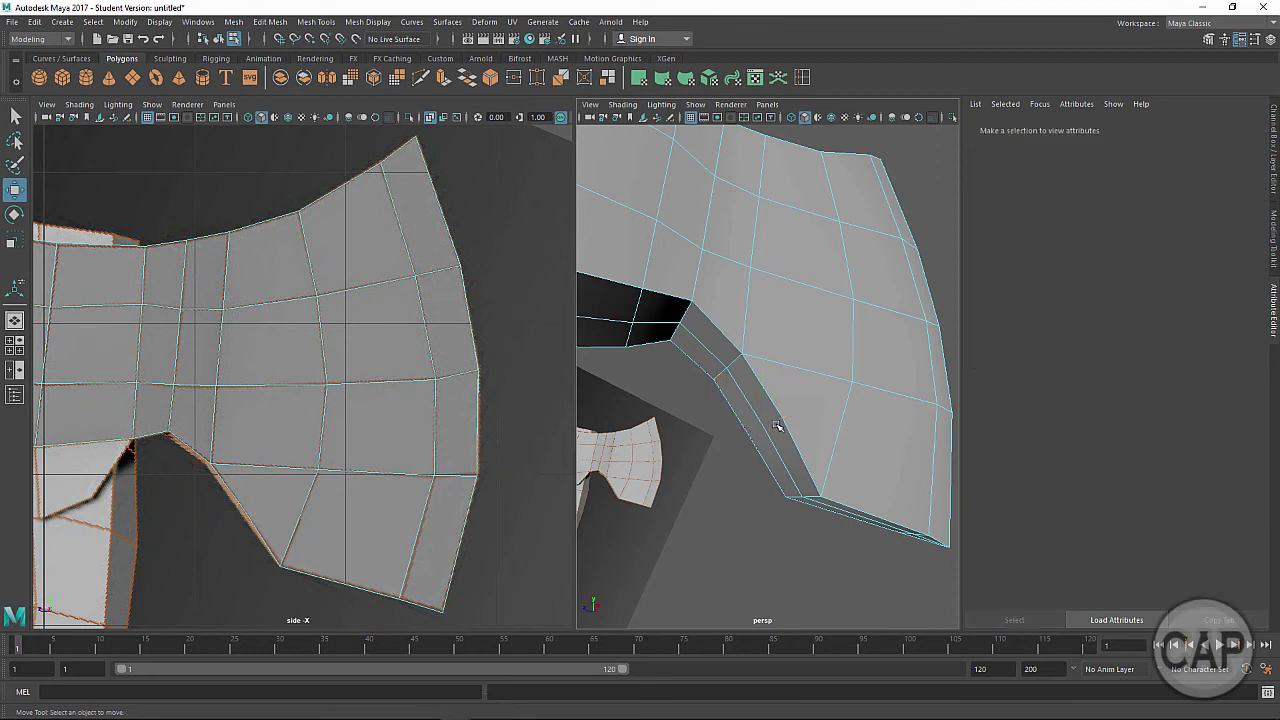
{"action": "right_click_drag", "start_coordinate": [776, 425], "coordinate": [705, 320]}
{"action": "key", "text": "ctrl+z"}
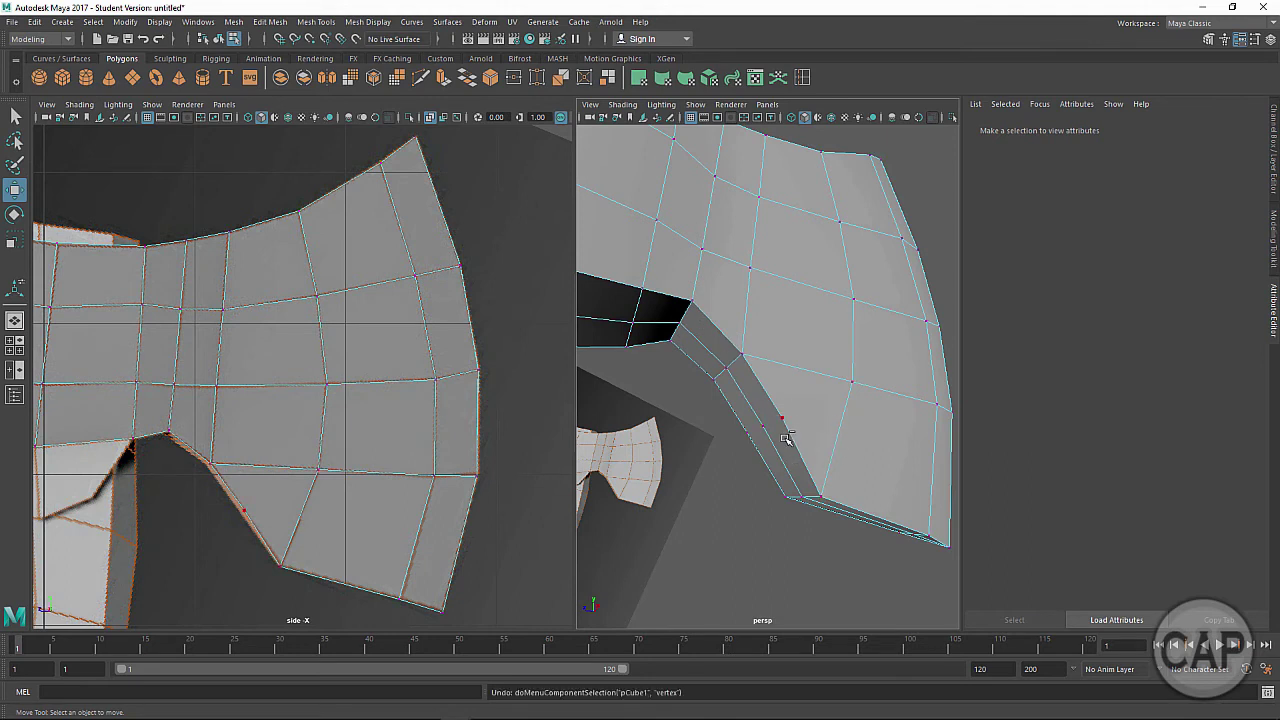
{"action": "key", "text": "ctrl+z"}
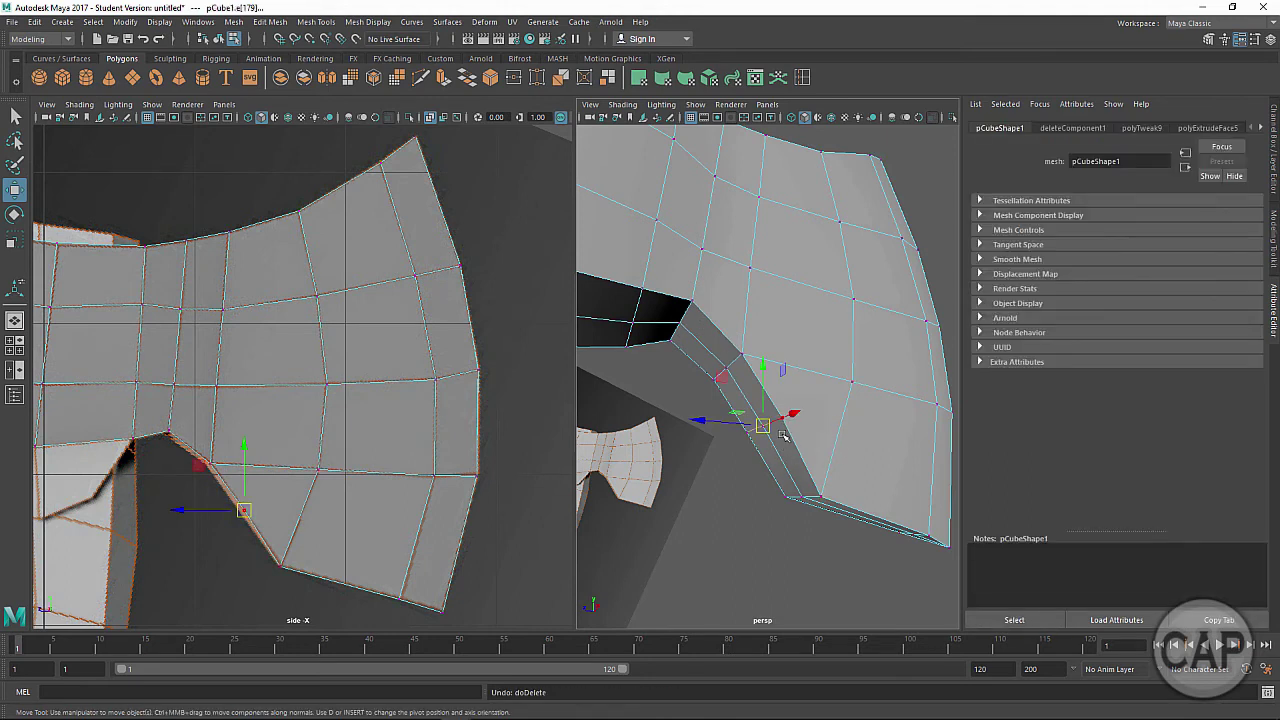
Step: Delete the extra edge across the blade's slanted inner lower face together with its vertices
{"action": "left_click_drag", "start_coordinate": [760, 469], "coordinate": [774, 471], "text": "alt"}
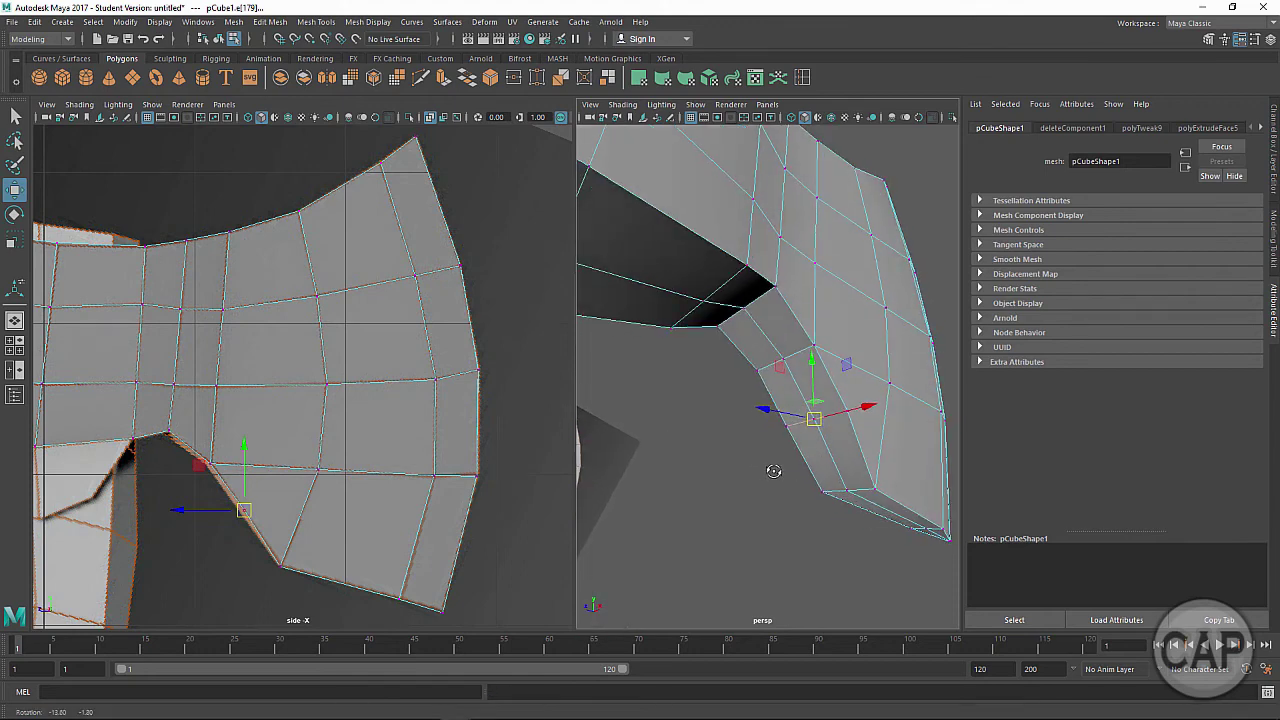
{"action": "right_click_drag", "start_coordinate": [777, 469], "coordinate": [812, 467], "text": "alt"}
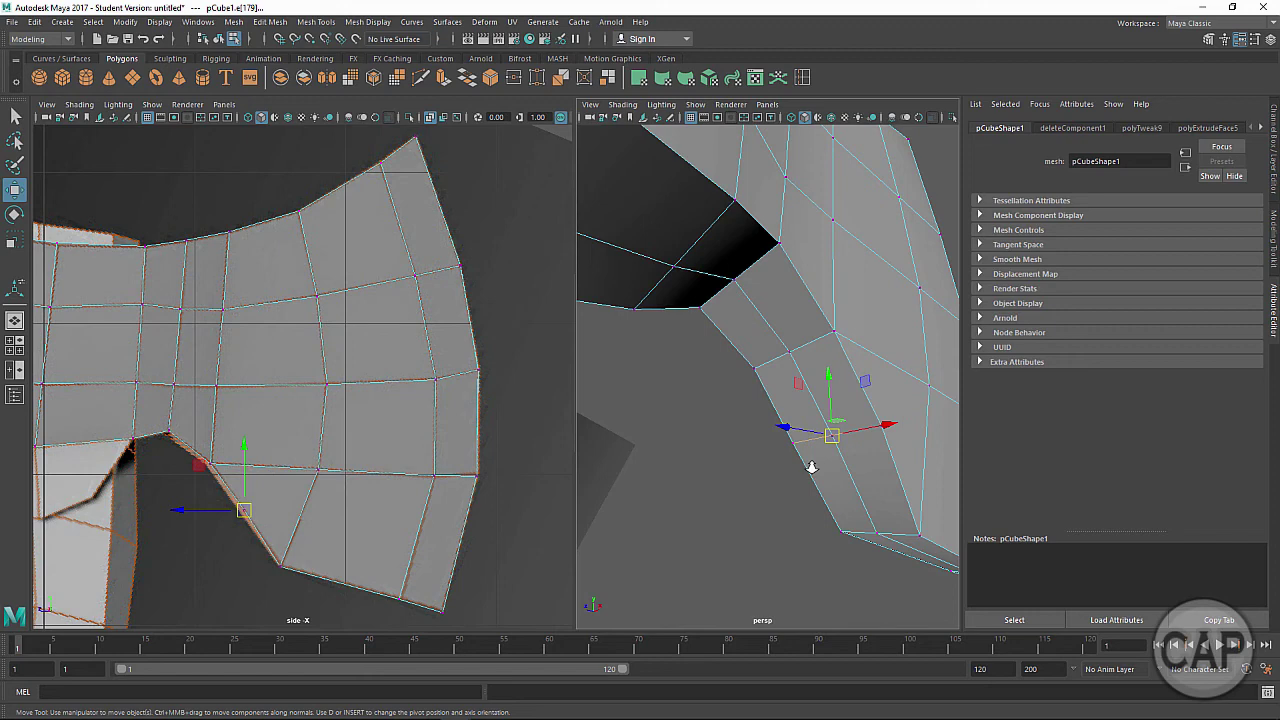
{"action": "key", "text": "r"}
{"action": "key", "text": "Delete"}
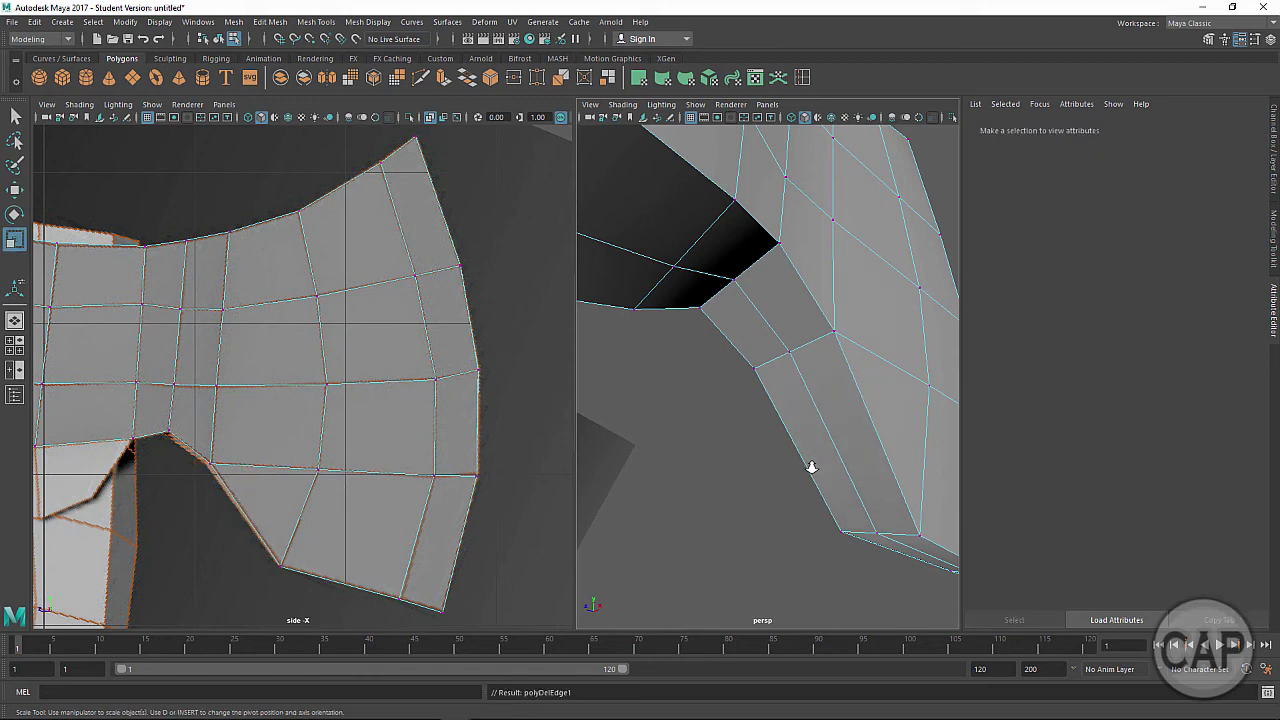
{"action": "right_click_drag", "start_coordinate": [845, 452], "coordinate": [791, 351]}
Step: Examine the shape of the whole axe head in the perspective and side views against the reference
{"action": "left_click_drag", "start_coordinate": [858, 468], "coordinate": [760, 494], "text": "alt"}
{"action": "right_click_drag", "start_coordinate": [760, 494], "coordinate": [720, 457], "text": "alt"}
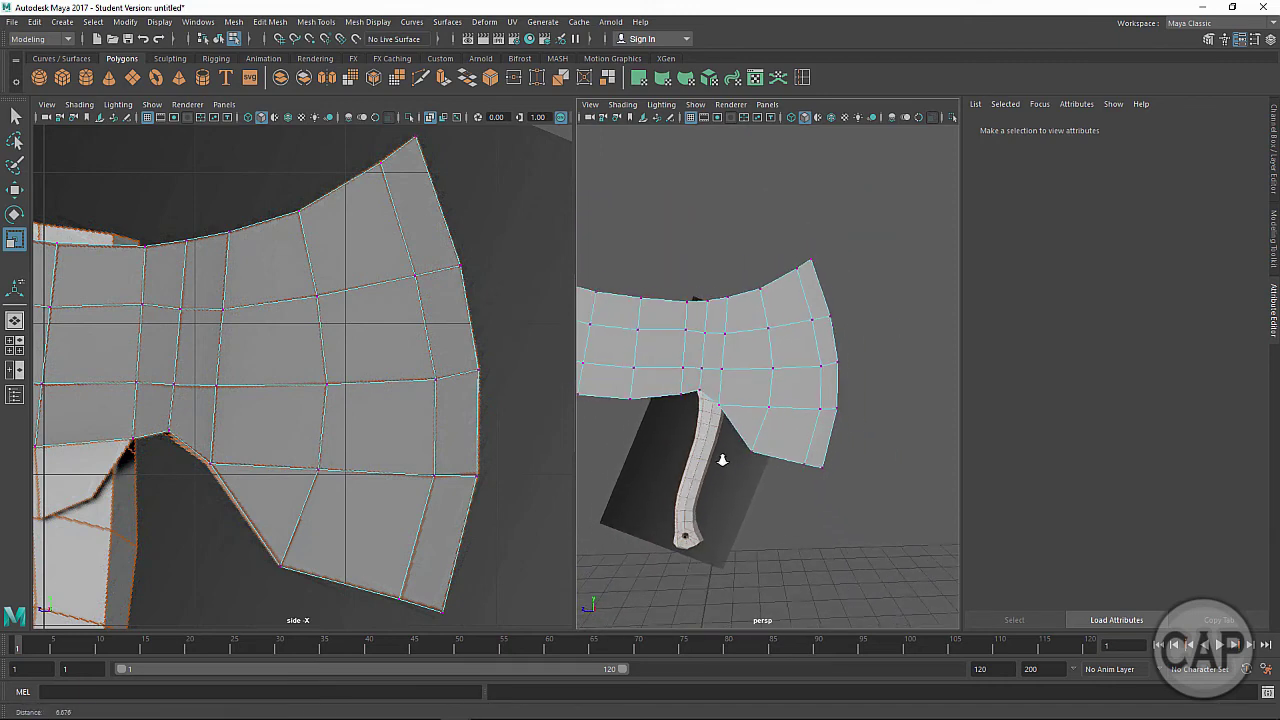
{"action": "middle_click_drag", "start_coordinate": [720, 457], "coordinate": [807, 481], "text": "alt"}
{"action": "right_click_drag", "start_coordinate": [460, 446], "coordinate": [394, 437], "text": "alt"}
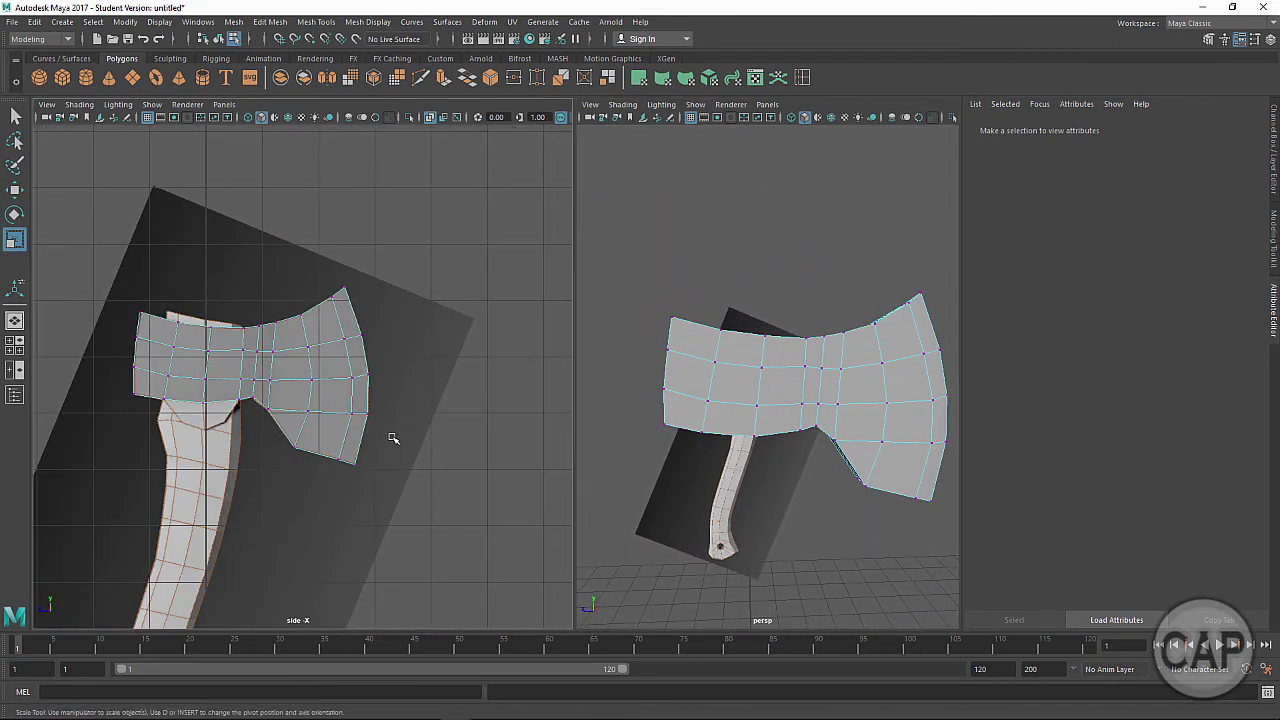
{"action": "middle_click_drag", "start_coordinate": [394, 437], "coordinate": [443, 438], "text": "alt"}
{"action": "right_click_drag", "start_coordinate": [348, 431], "coordinate": [476, 444], "text": "alt"}
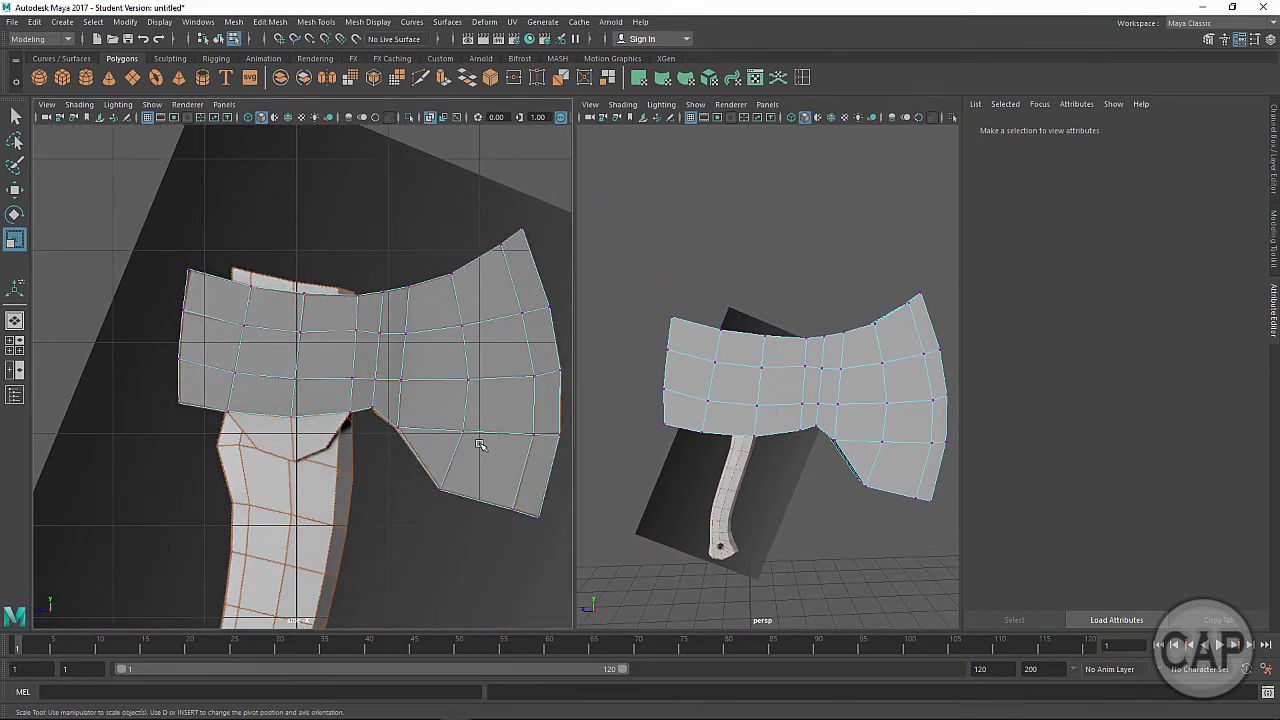
{"action": "middle_click_drag", "start_coordinate": [476, 444], "coordinate": [448, 380], "text": "alt"}
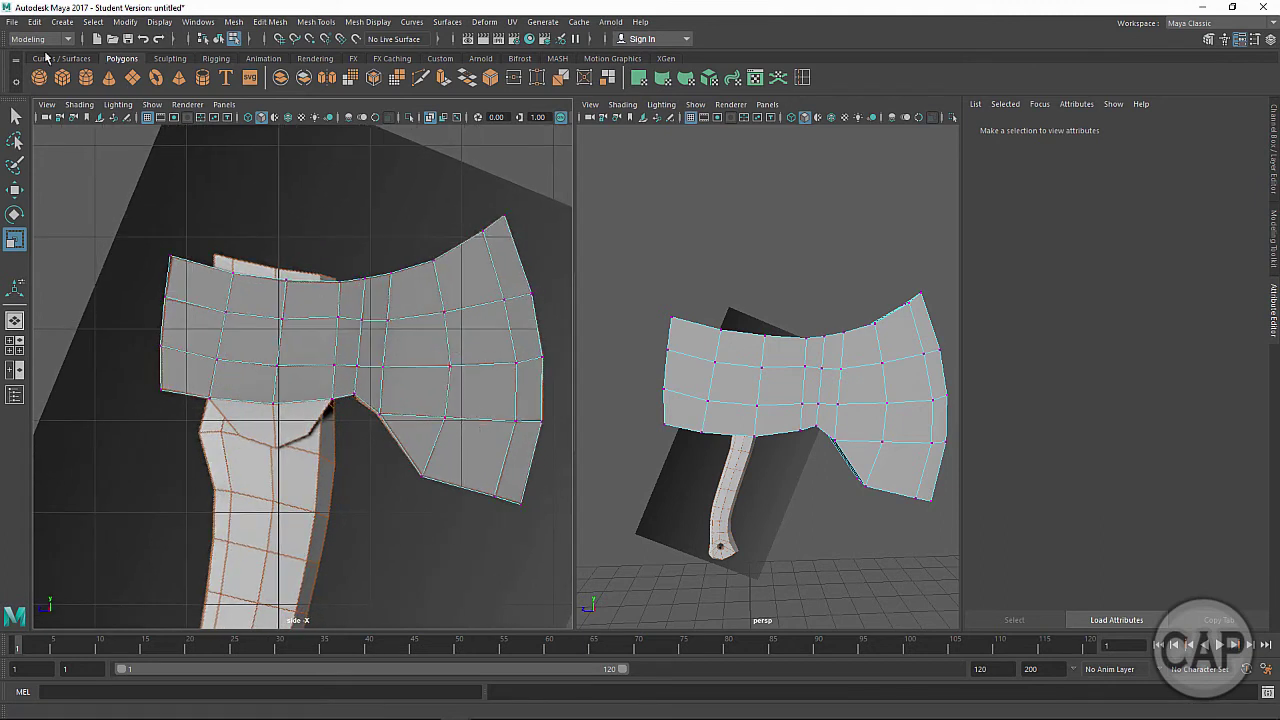
{"action": "left_click", "coordinate": [12, 22]}
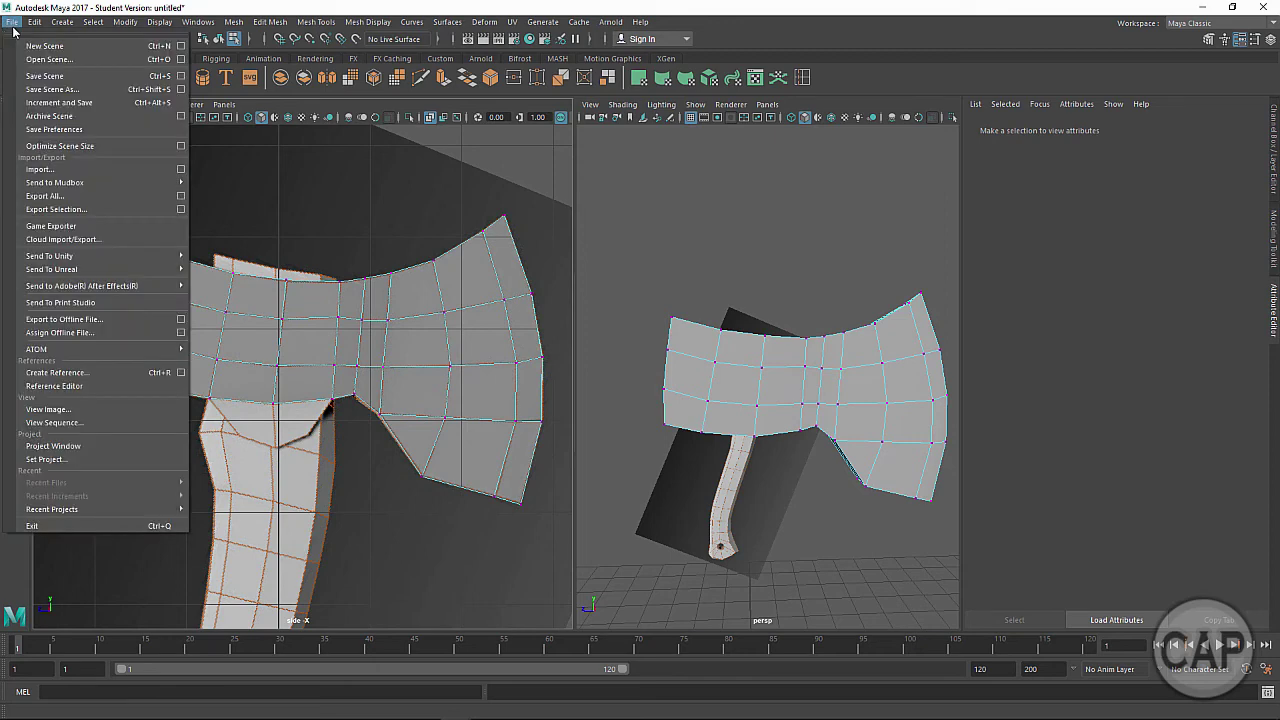
{"action": "left_click", "coordinate": [44, 89]}
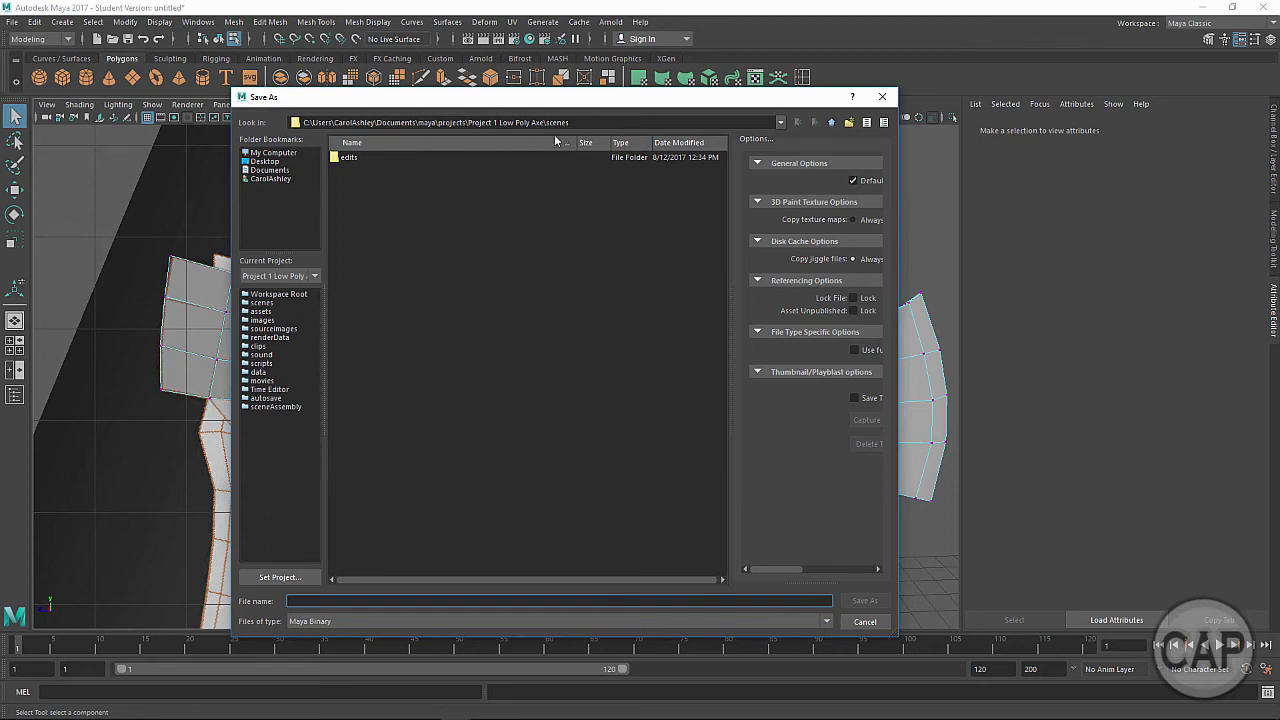
{"action": "left_click", "coordinate": [864, 621]}
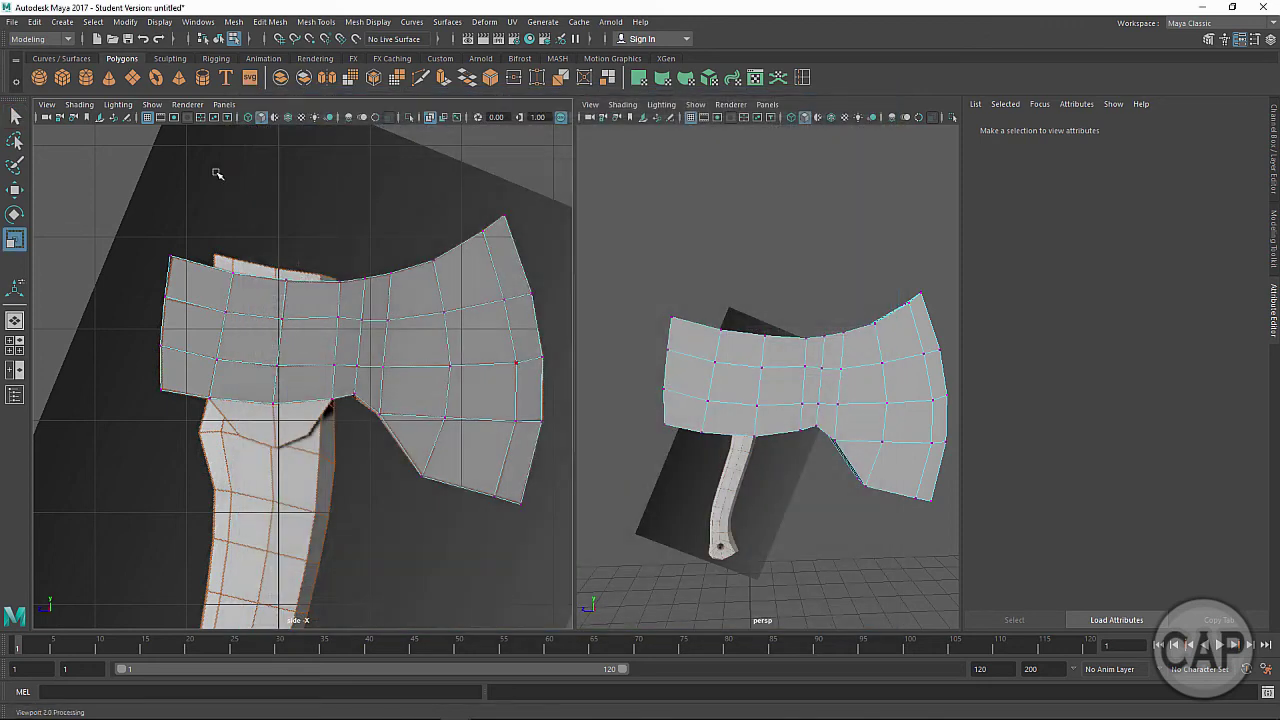
Step: Set the current project to the Project 1 Low Poly Axe folder
{"action": "left_click", "coordinate": [11, 22]}
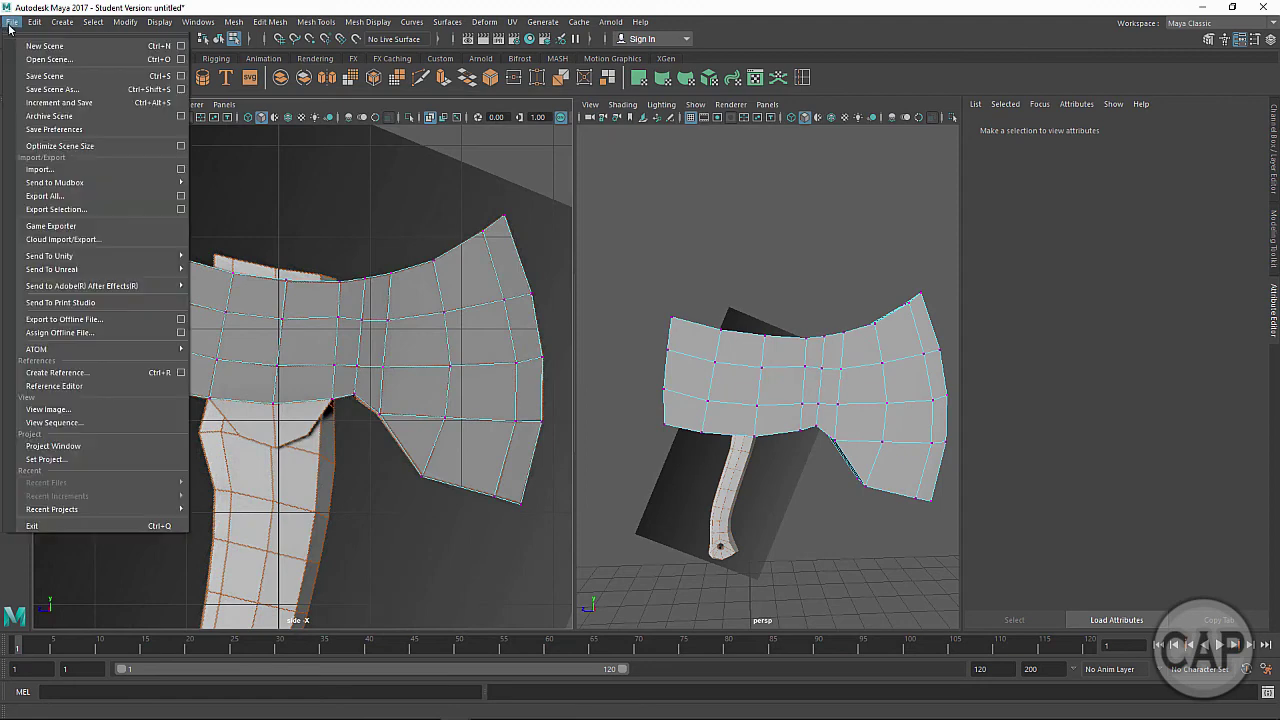
{"action": "left_click", "coordinate": [55, 462]}
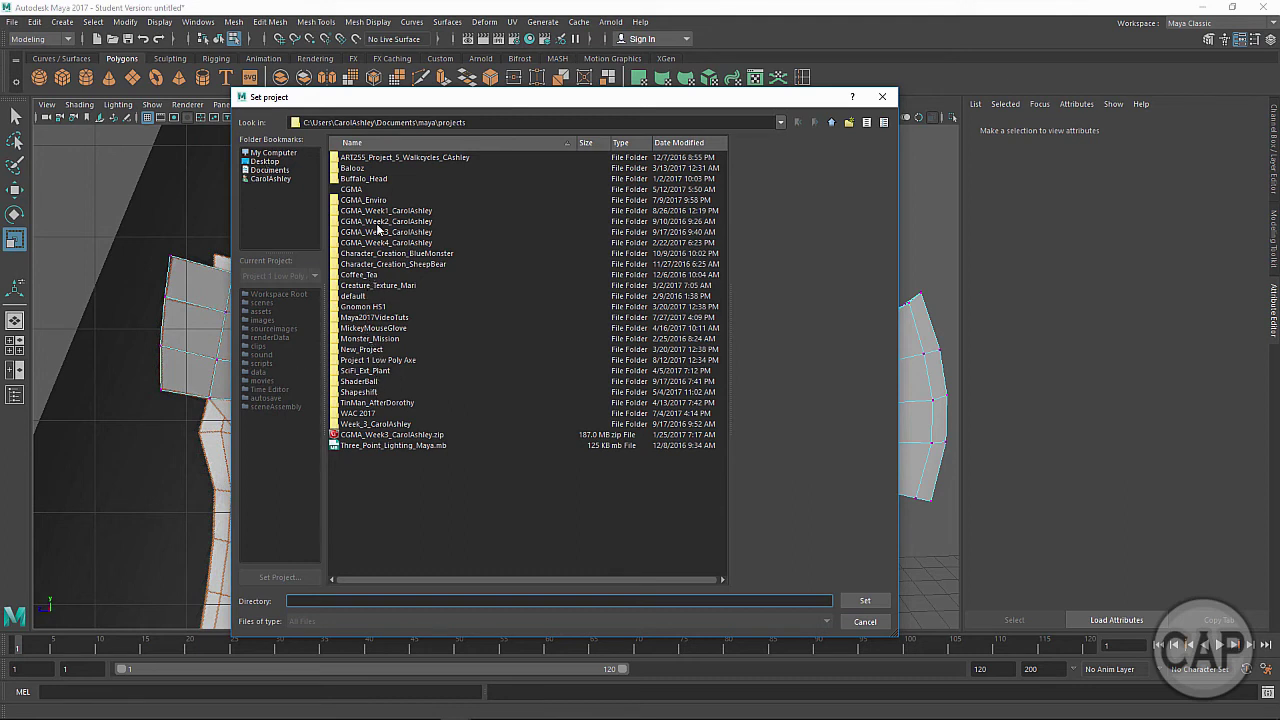
{"action": "left_click", "coordinate": [364, 360]}
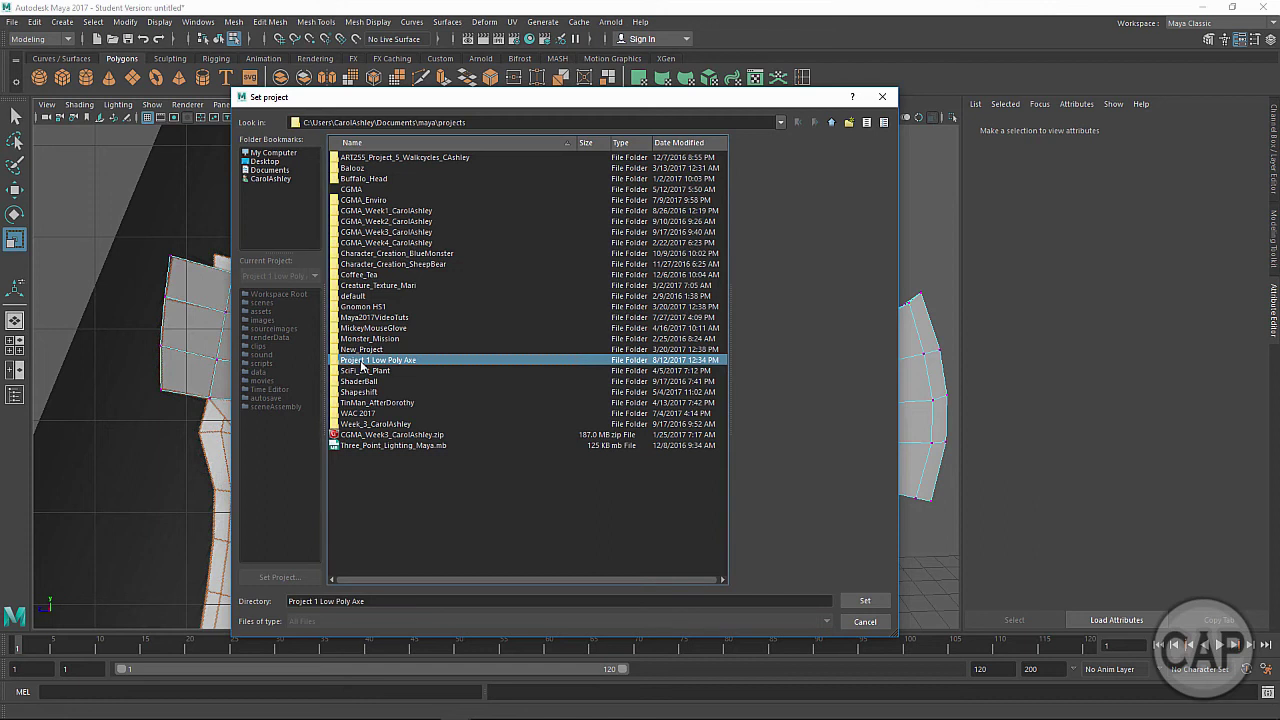
{"action": "left_click", "coordinate": [866, 602]}
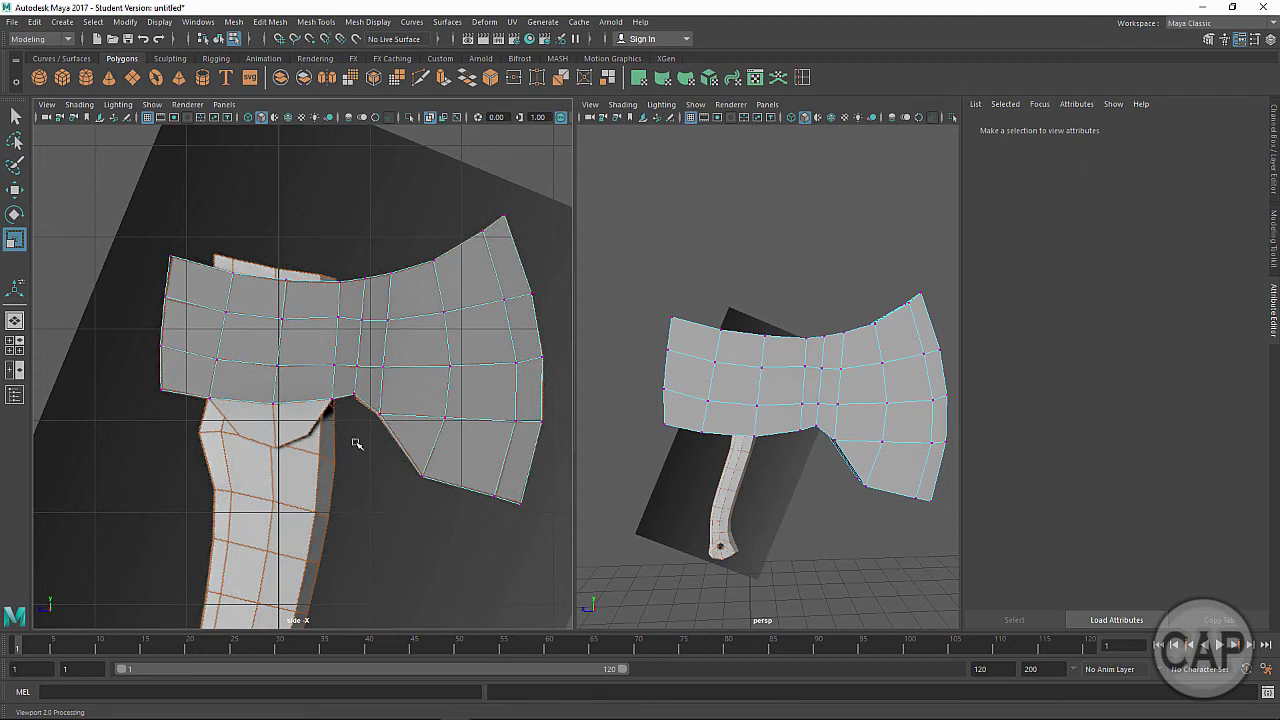
Step: Save the scene as Axe_Model_v01 in Maya ASCII format in the project's scenes folder
{"action": "left_click", "coordinate": [17, 23]}
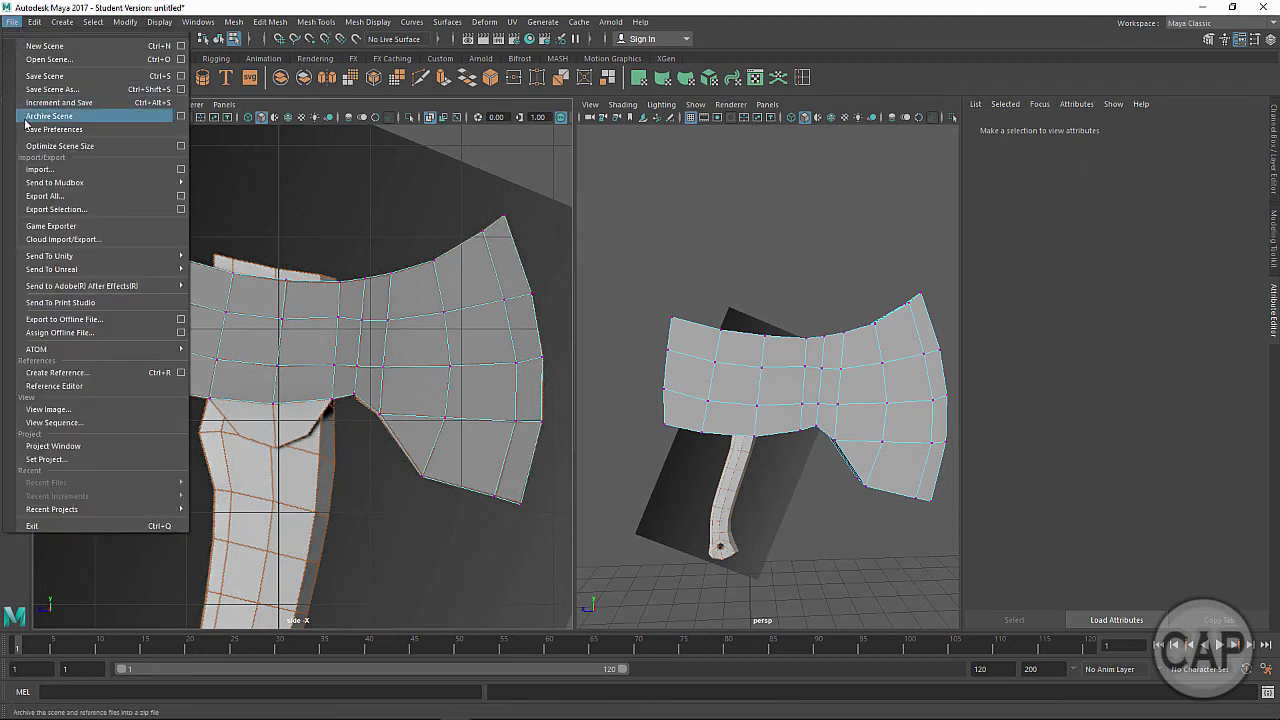
{"action": "left_click", "coordinate": [52, 89]}
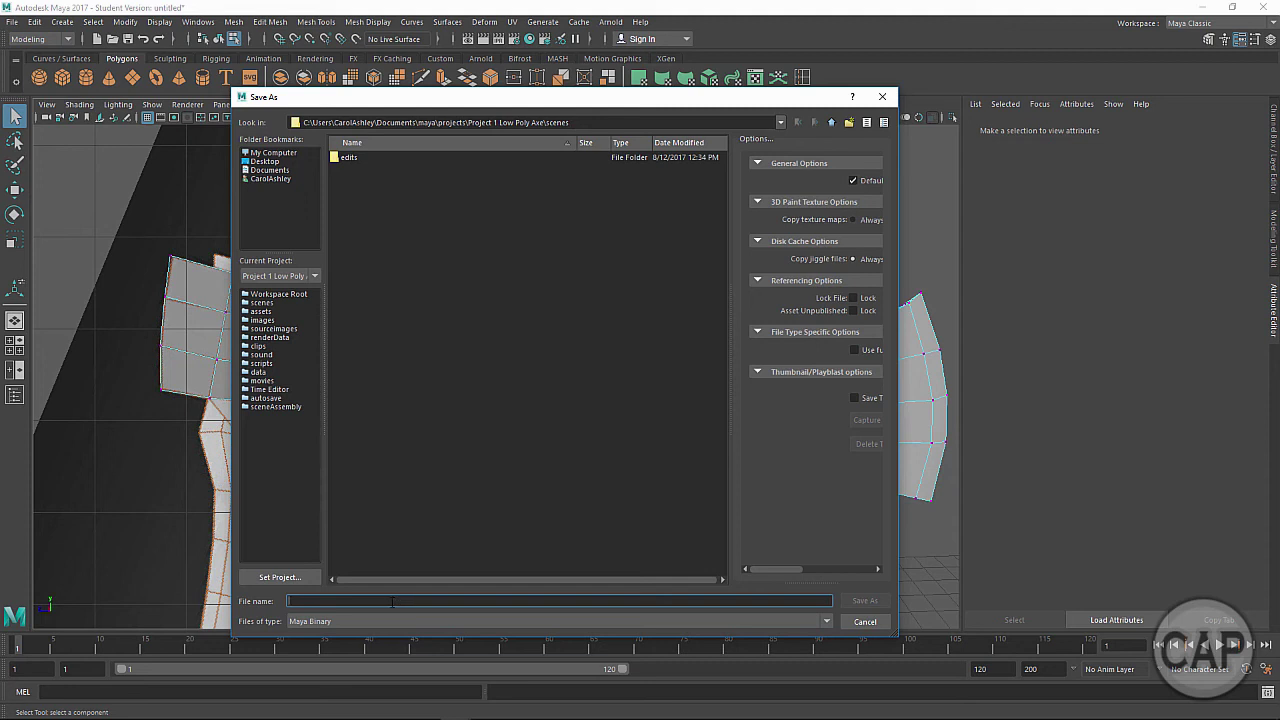
{"action": "type", "text": "Axe_Model_v01"}
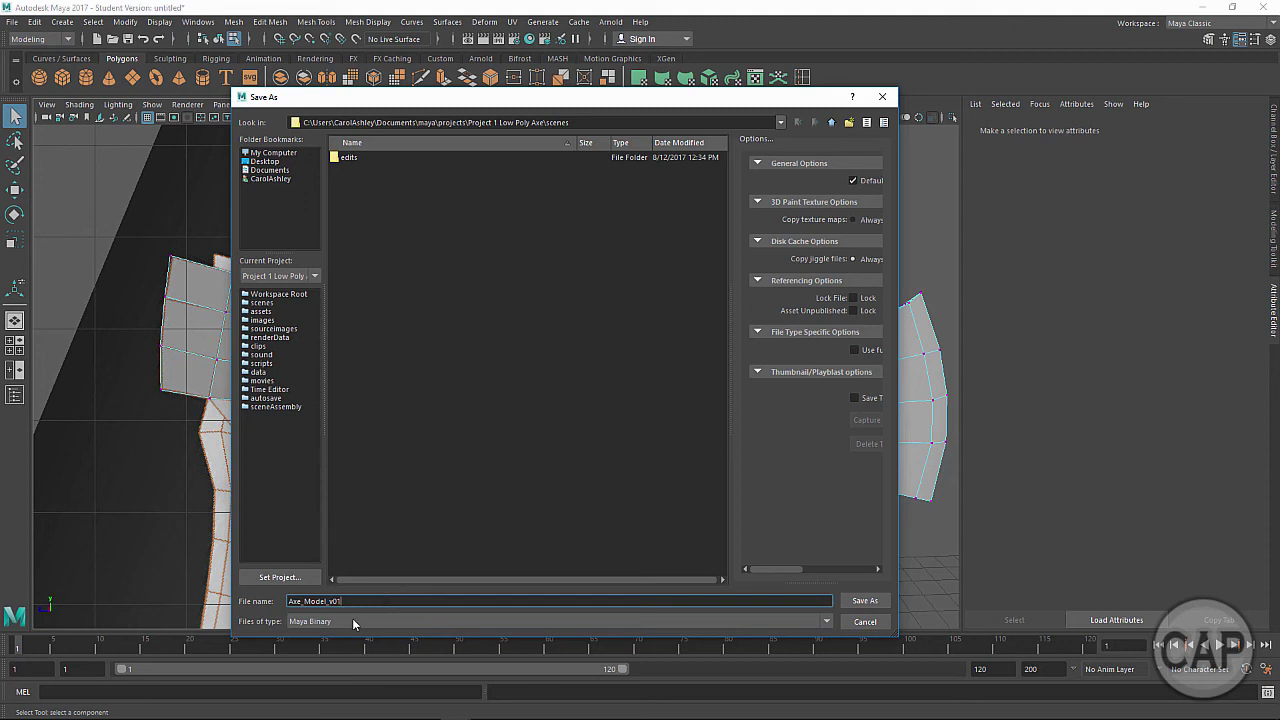
{"action": "left_click", "coordinate": [352, 620]}
{"action": "left_click", "coordinate": [349, 638]}
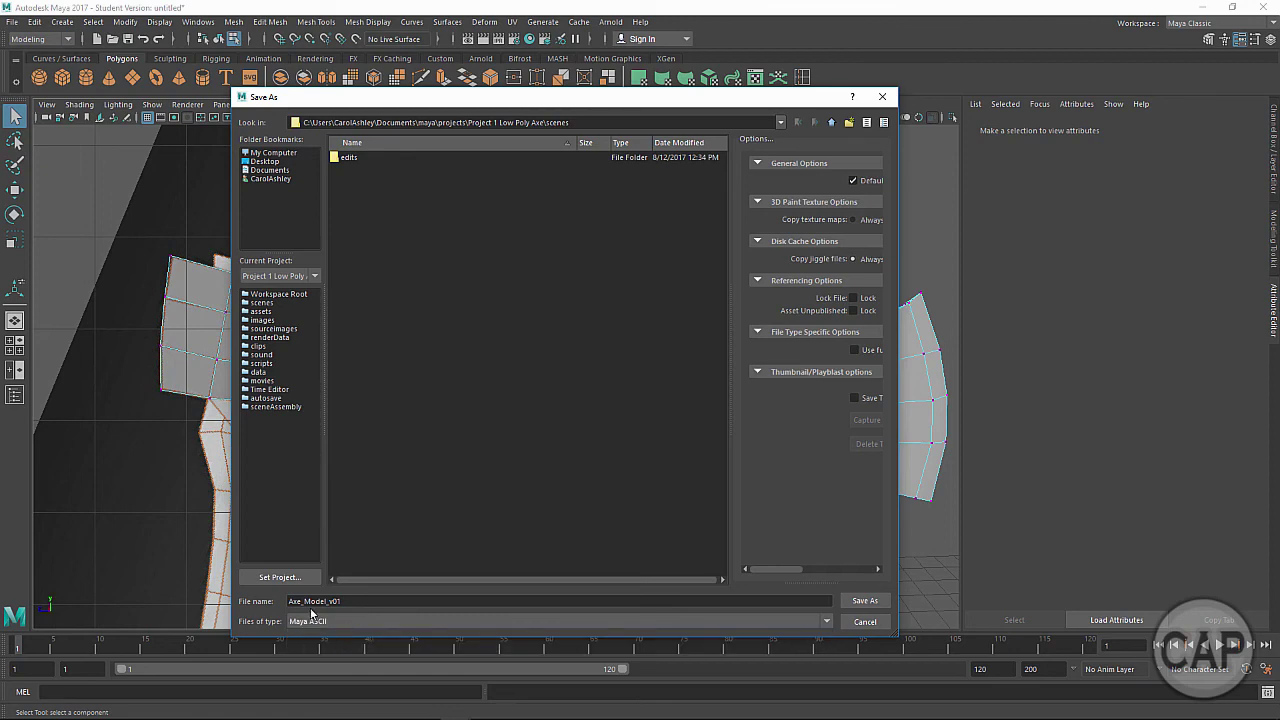
{"action": "left_click", "coordinate": [879, 601]}
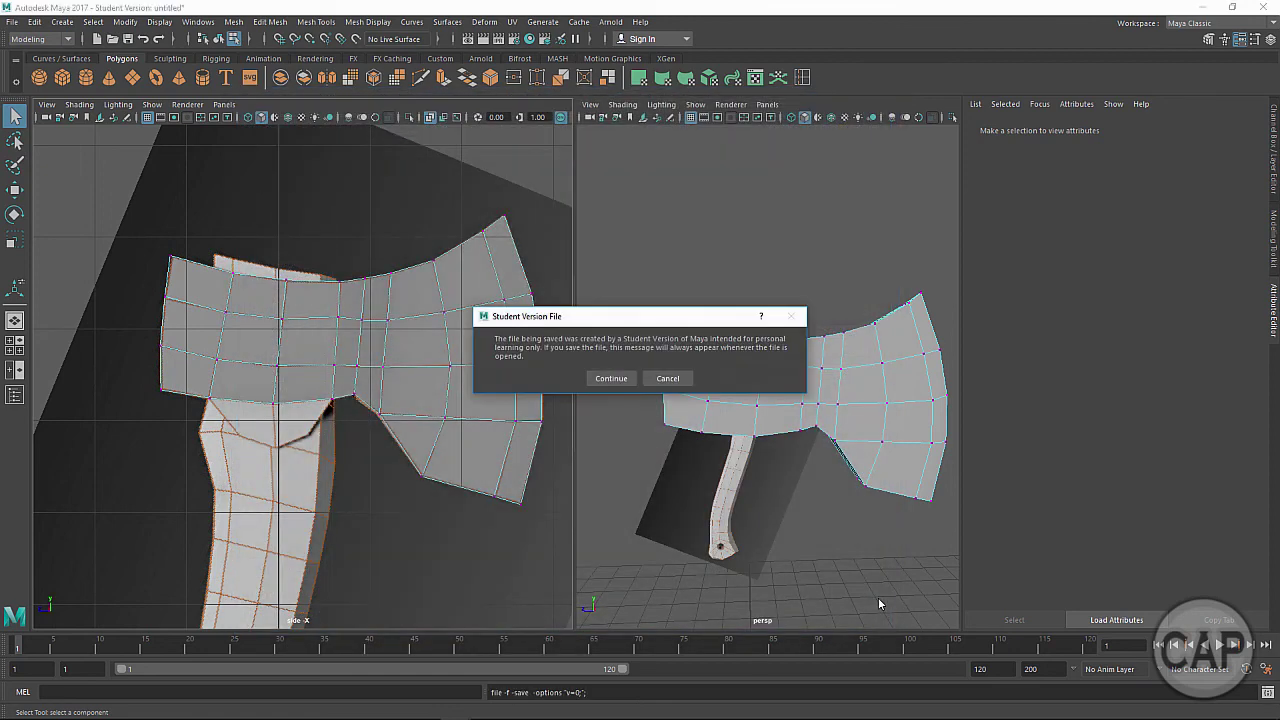
{"action": "left_click", "coordinate": [612, 378]}
Step: Extrude the four middle faces on the underside of the axe head downward over the handle by about 0.46
{"action": "key", "text": "r"}
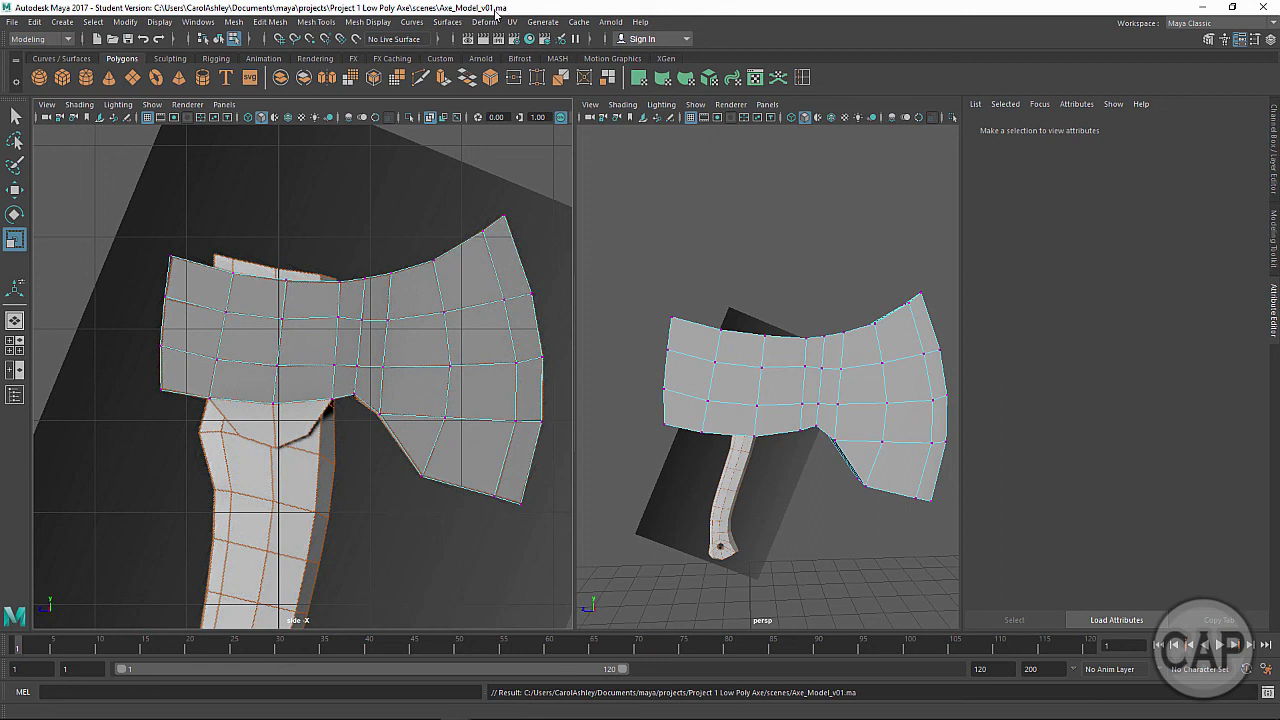
{"action": "left_click", "coordinate": [281, 423], "text": "alt"}
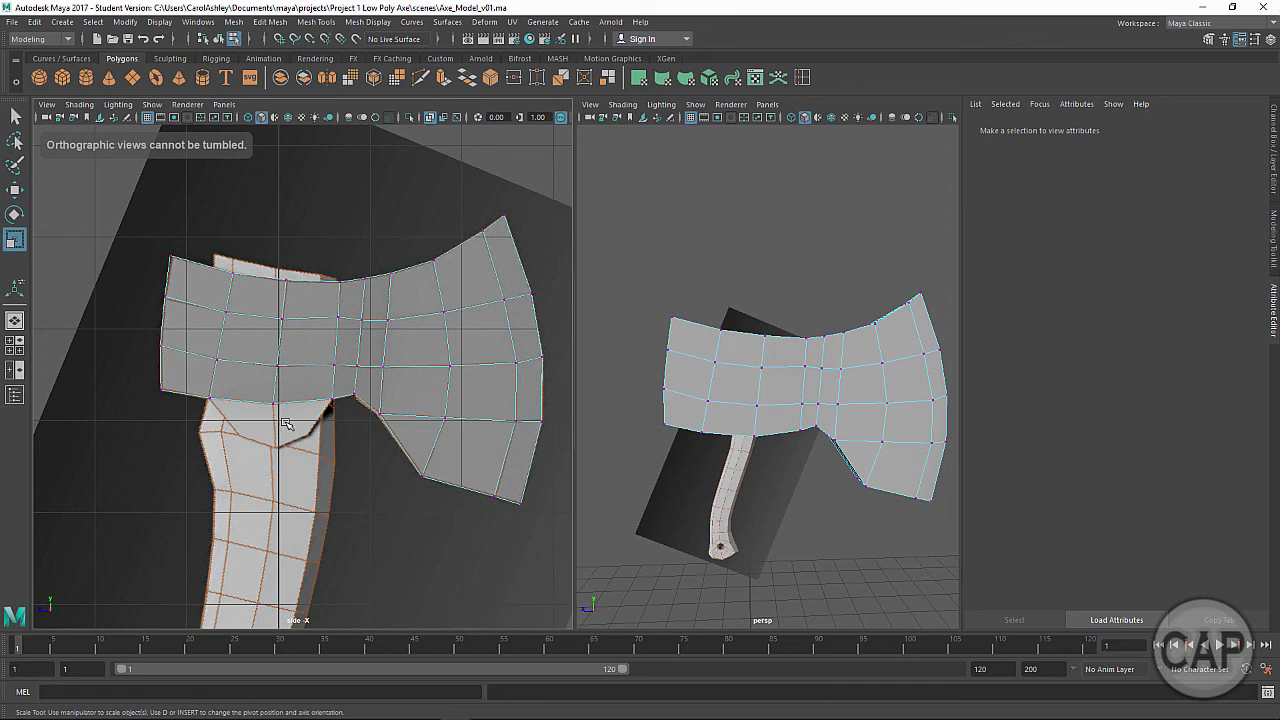
{"action": "left_click_drag", "start_coordinate": [797, 463], "coordinate": [706, 426], "text": "alt"}
{"action": "right_click_drag", "start_coordinate": [706, 426], "coordinate": [834, 438], "text": "alt"}
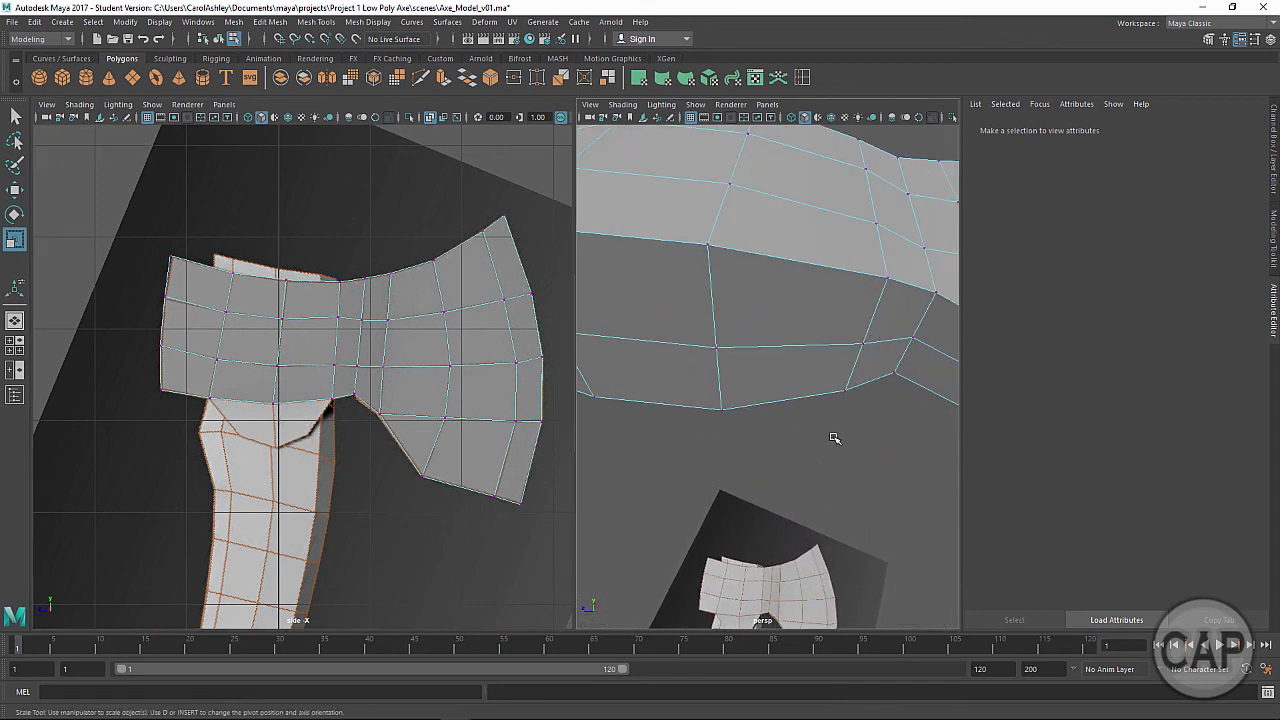
{"action": "left_click_drag", "start_coordinate": [831, 437], "coordinate": [833, 443], "text": "alt"}
{"action": "right_click_drag", "start_coordinate": [833, 443], "coordinate": [729, 358], "text": "alt"}
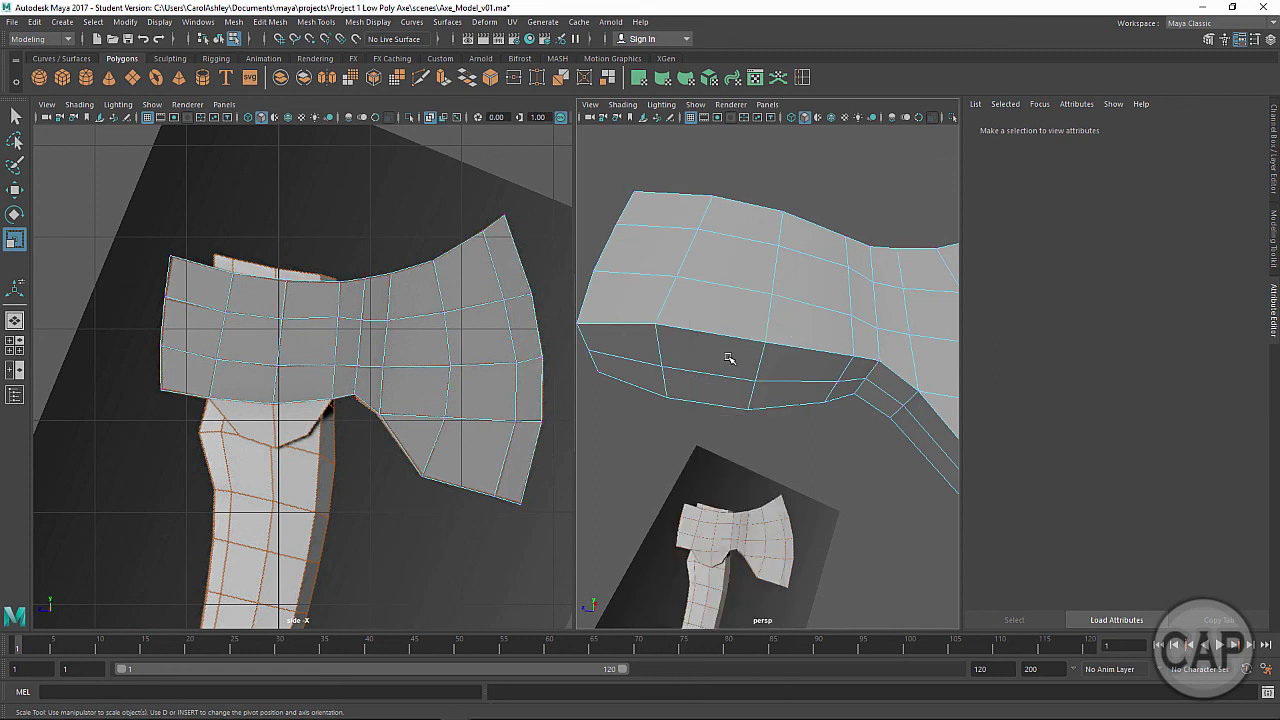
{"action": "left_click", "coordinate": [704, 356]}
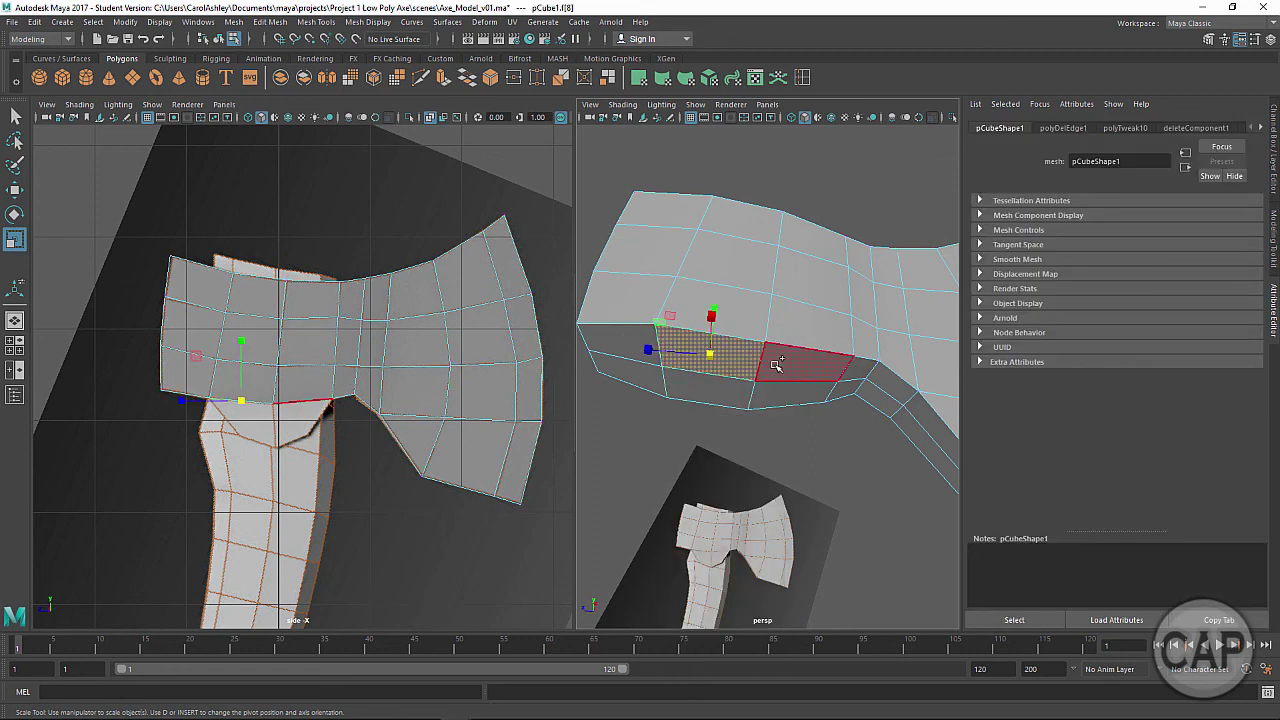
{"action": "left_click", "coordinate": [805, 358], "text": "shift"}
{"action": "left_click", "coordinate": [795, 390], "text": "shift"}
{"action": "left_click", "coordinate": [722, 397], "text": "shift"}
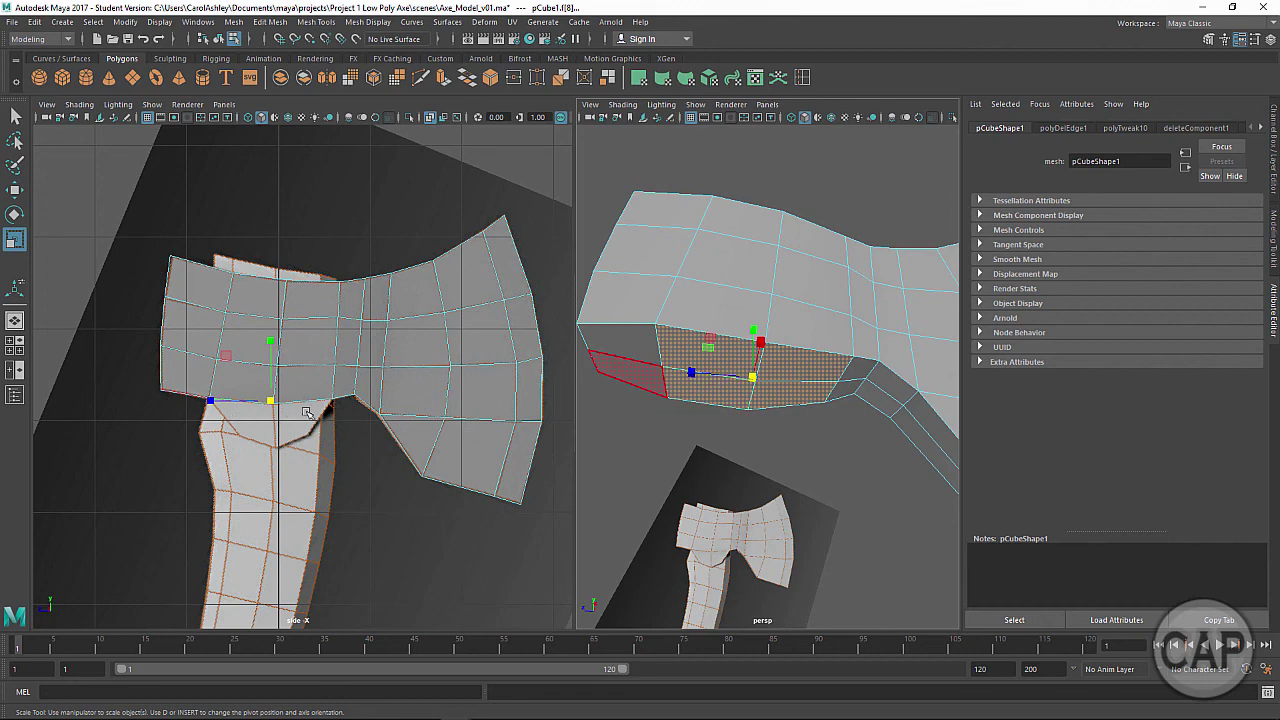
{"action": "left_click_drag", "start_coordinate": [736, 447], "coordinate": [725, 477], "text": "alt"}
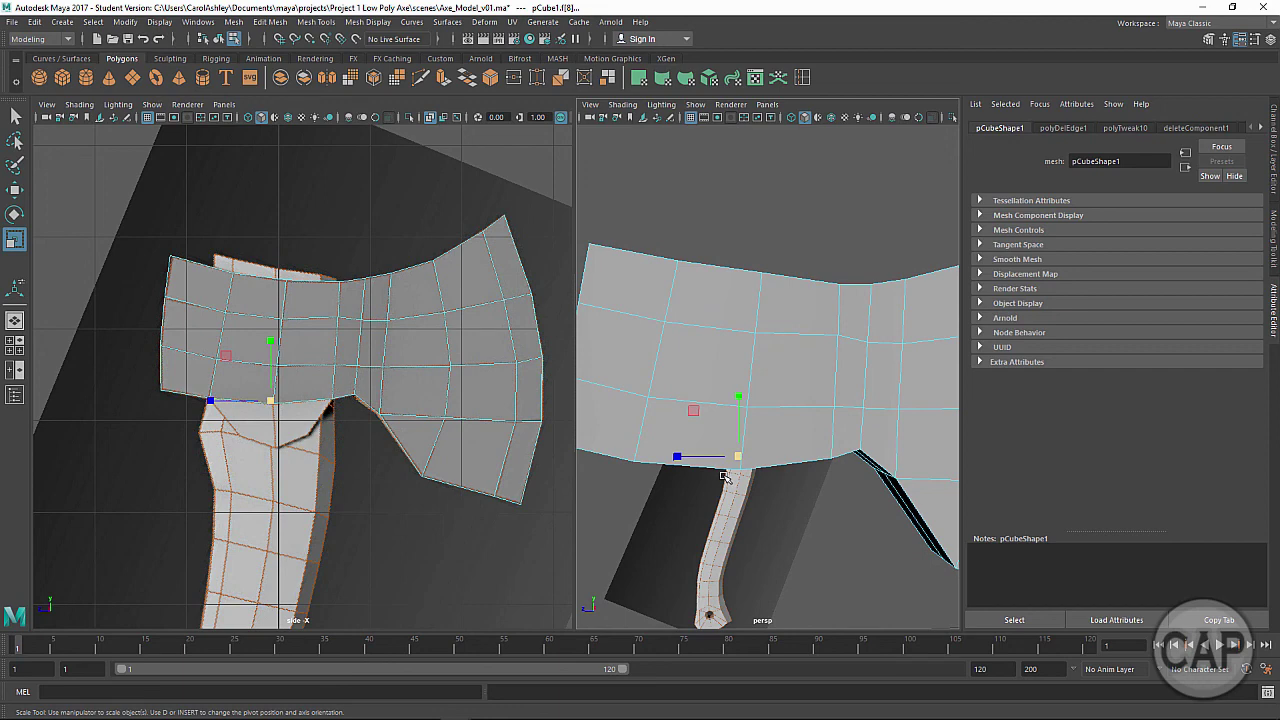
{"action": "key", "text": "ctrl+e"}
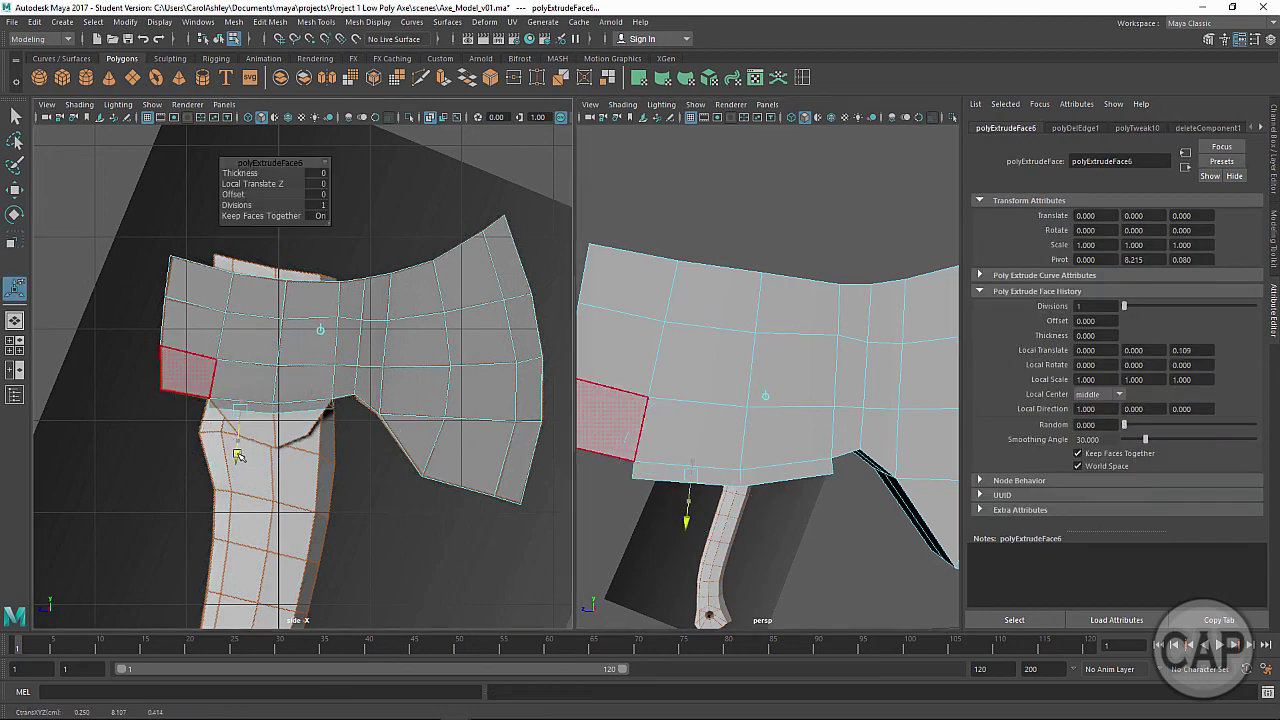
{"action": "left_click_drag", "start_coordinate": [238, 455], "coordinate": [233, 488]}
{"action": "left_click_drag", "start_coordinate": [674, 491], "coordinate": [671, 490], "text": "alt"}
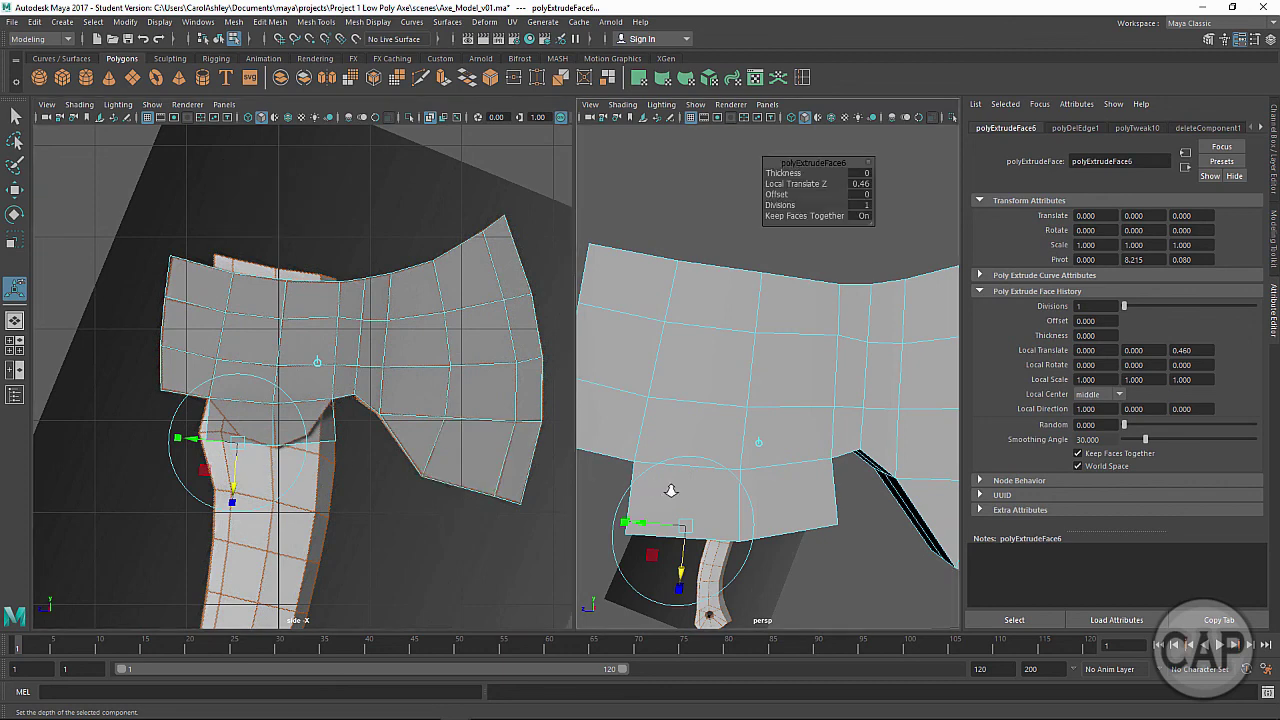
{"action": "scroll", "coordinate": [671, 490], "scroll_direction": "up", "scroll_amount": 5}
{"action": "scroll", "coordinate": [800, 395], "scroll_direction": "down", "scroll_amount": 3}
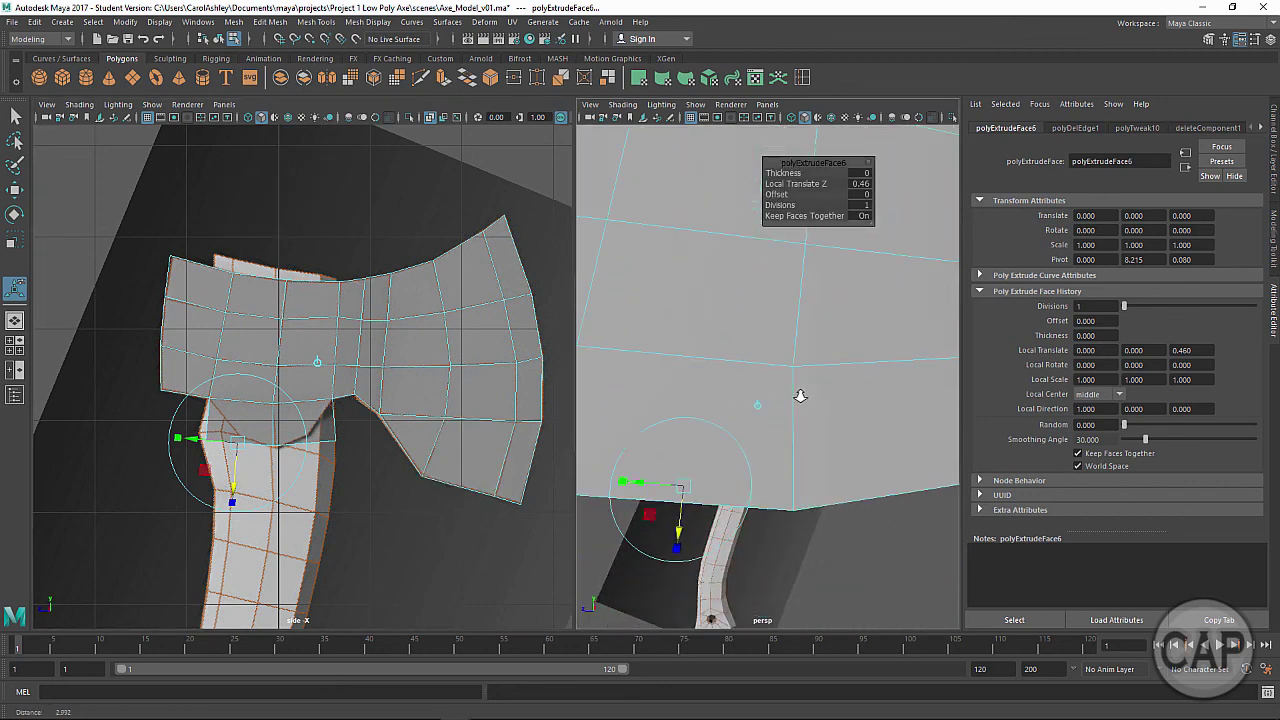
{"action": "scroll", "coordinate": [800, 396], "scroll_direction": "down", "scroll_amount": 1}
{"action": "left_click_drag", "start_coordinate": [788, 417], "coordinate": [723, 399], "text": "alt"}
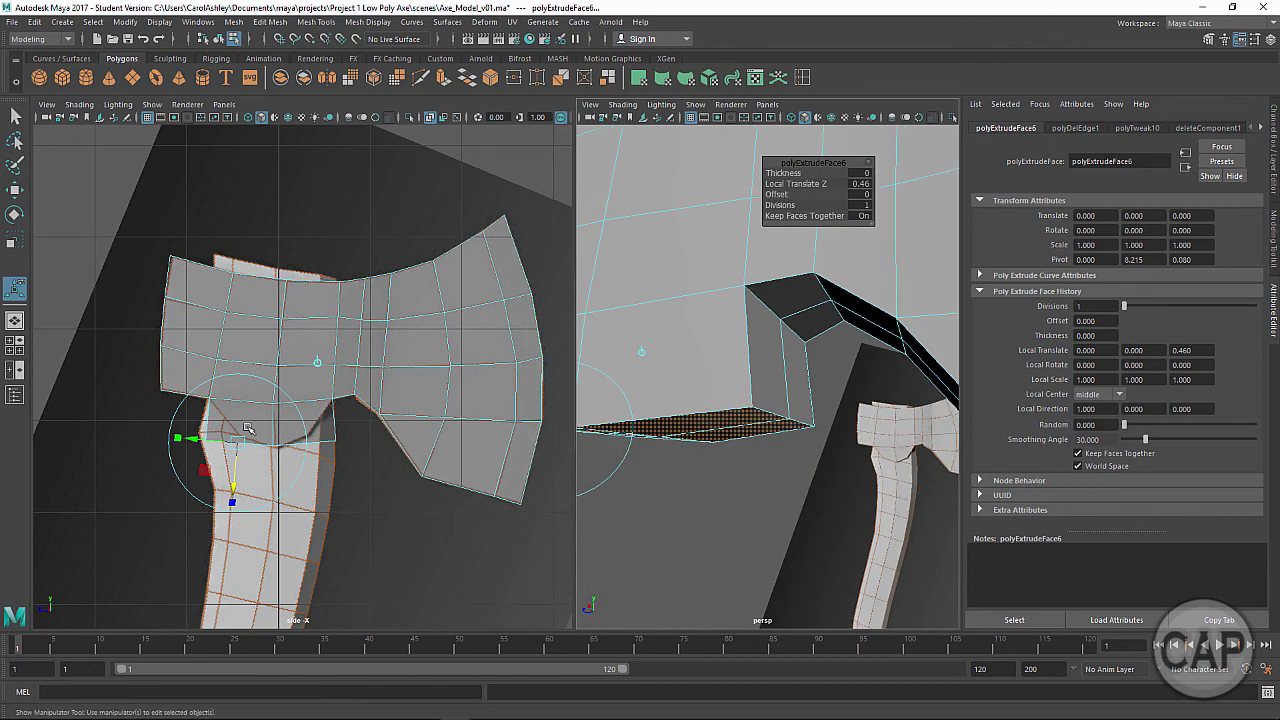
Step: Move the extruded section's lower corner vertices inward and its middle vertices slightly down to match the pointed collar in the side reference
{"action": "scroll", "coordinate": [245, 420], "scroll_direction": "up", "scroll_amount": 5}
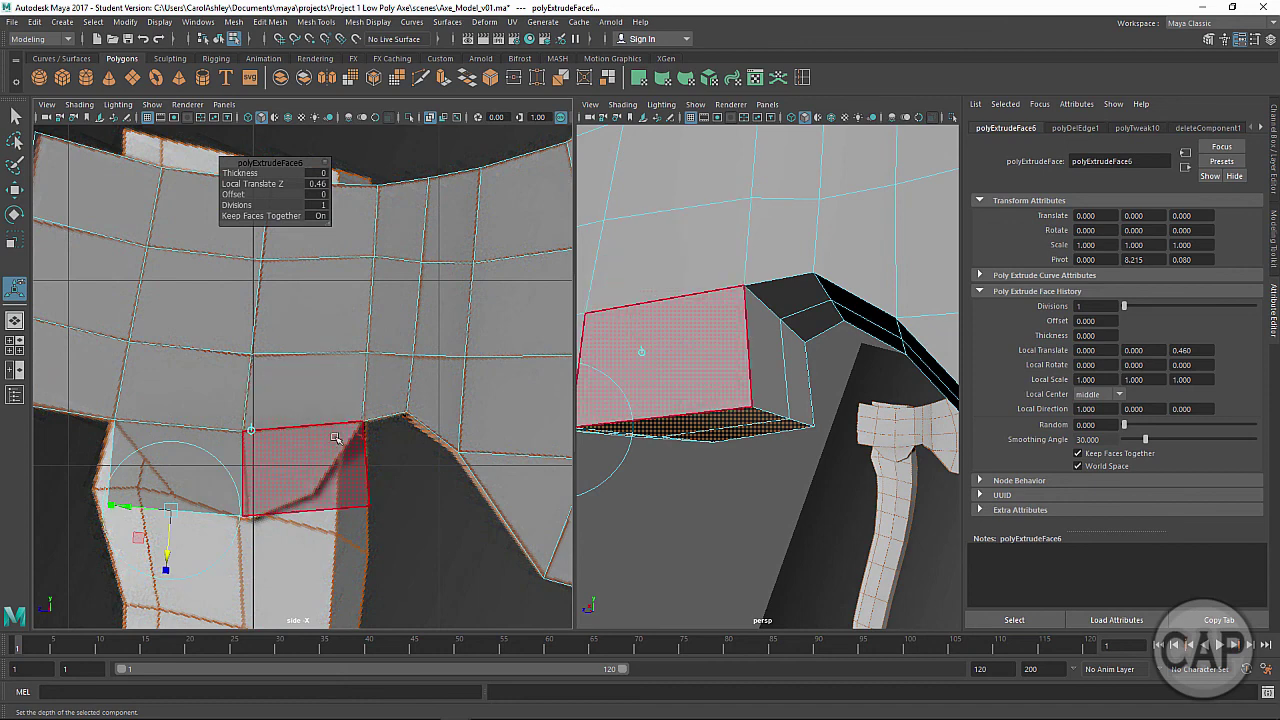
{"action": "key", "text": "q"}
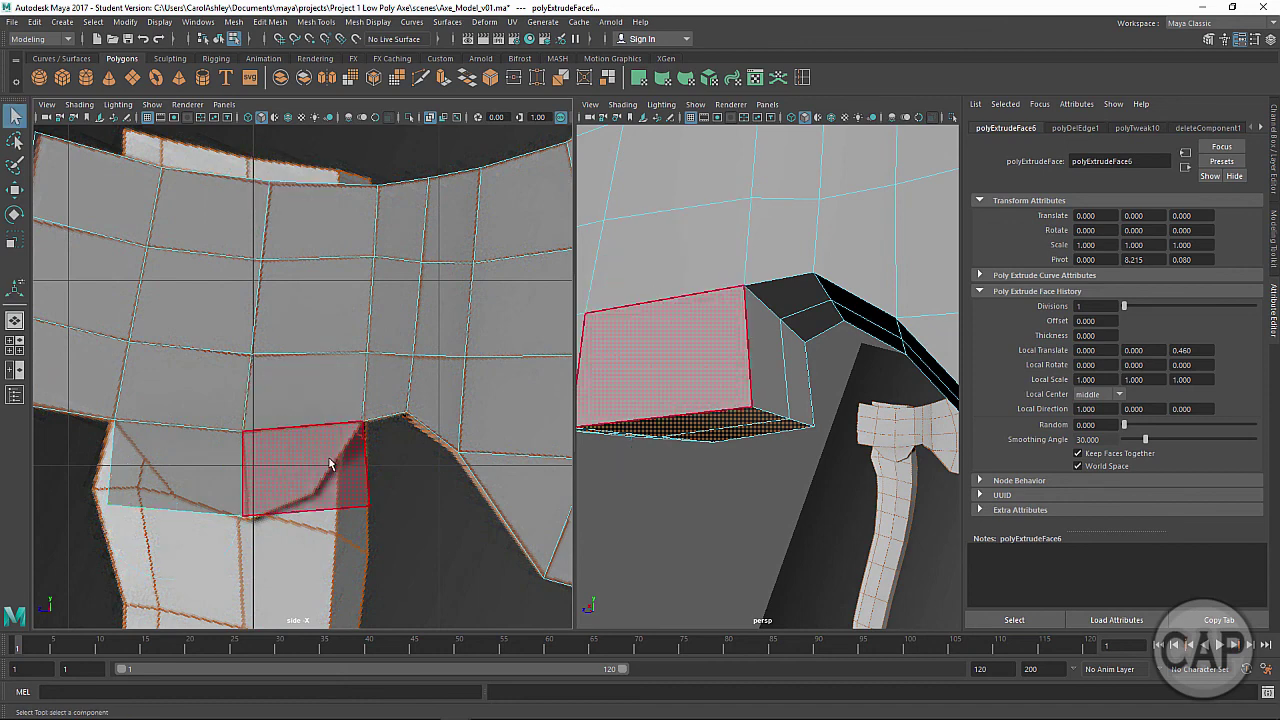
{"action": "right_click_drag", "start_coordinate": [331, 460], "coordinate": [266, 326]}
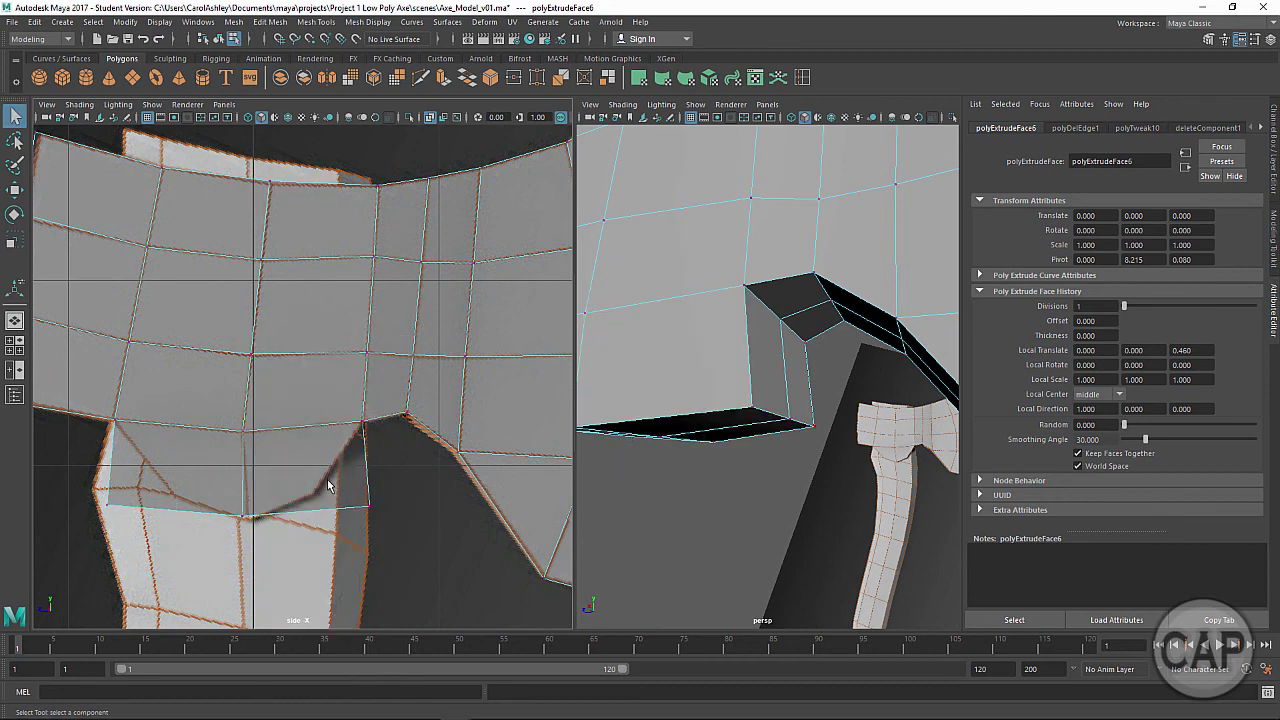
{"action": "left_click_drag", "start_coordinate": [329, 480], "coordinate": [398, 532]}
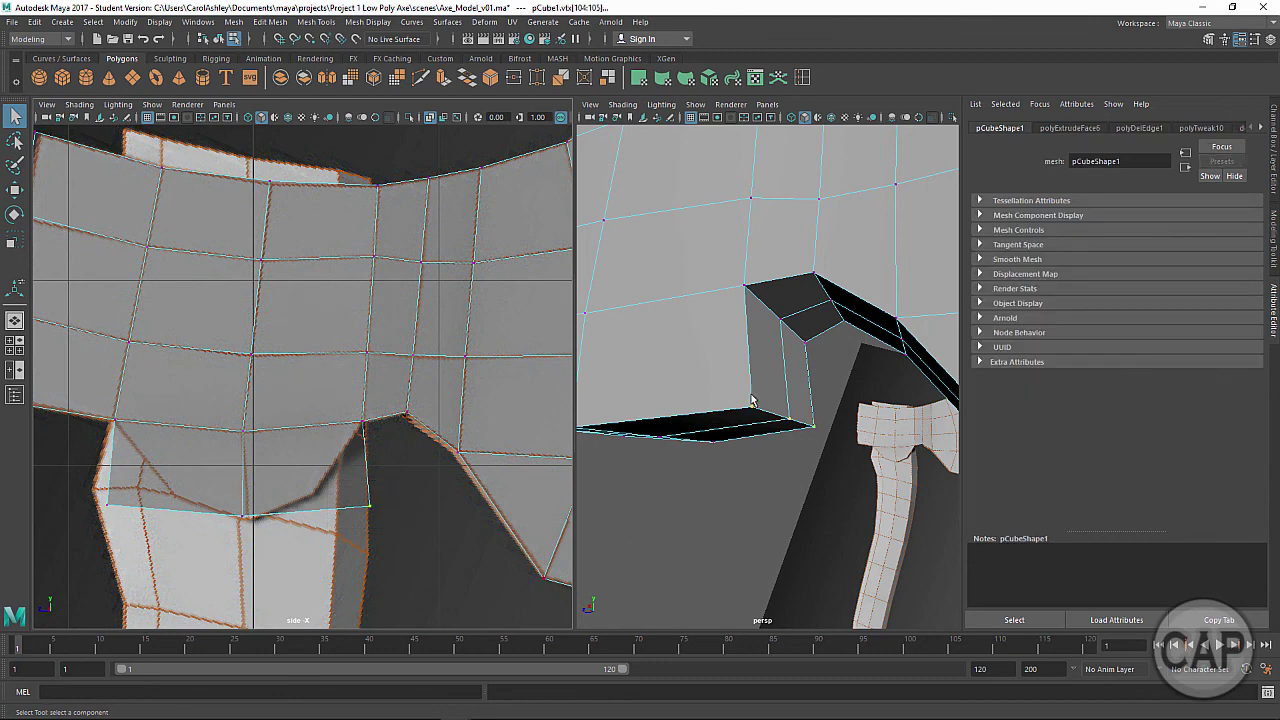
{"action": "key", "text": "w"}
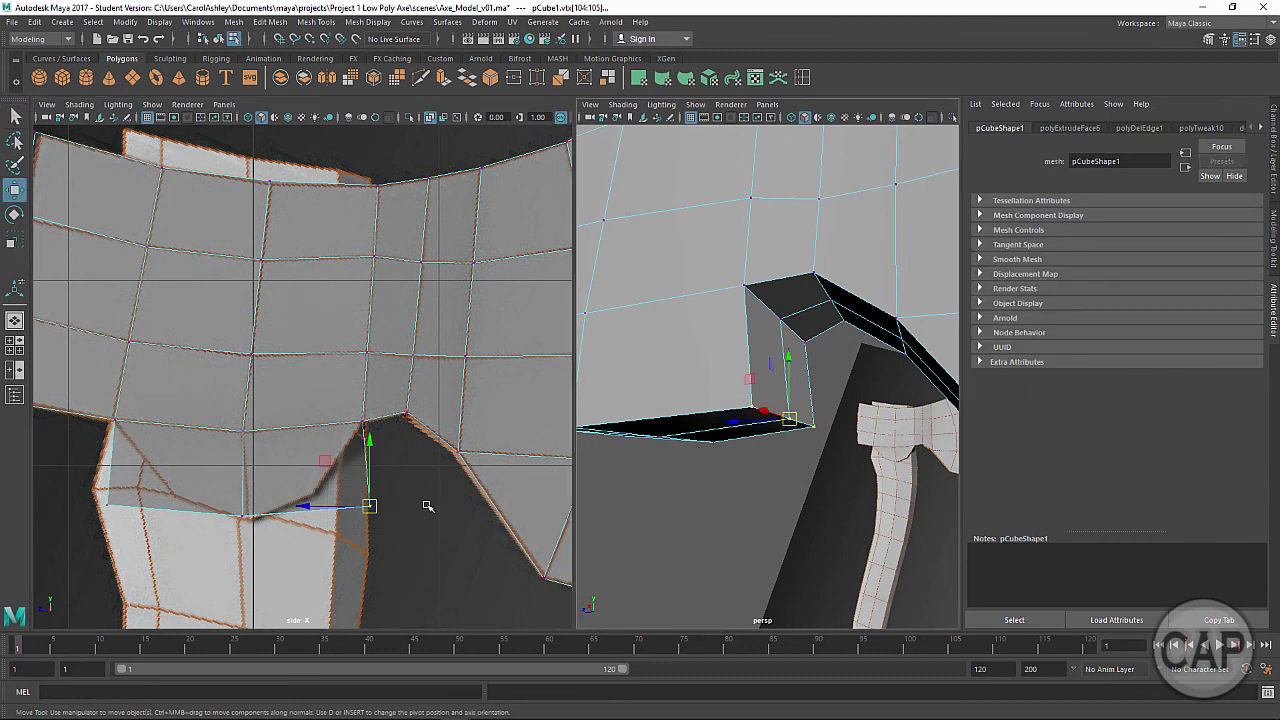
{"action": "left_click_drag", "start_coordinate": [370, 506], "coordinate": [313, 496]}
{"action": "left_click_drag", "start_coordinate": [88, 526], "coordinate": [173, 496]}
{"action": "mouse_move", "coordinate": [230, 533]}
{"action": "left_mouse_down"}
{"action": "mouse_move", "coordinate": [271, 505]}
{"action": "mouse_move", "coordinate": [253, 526]}
{"action": "left_mouse_up"}
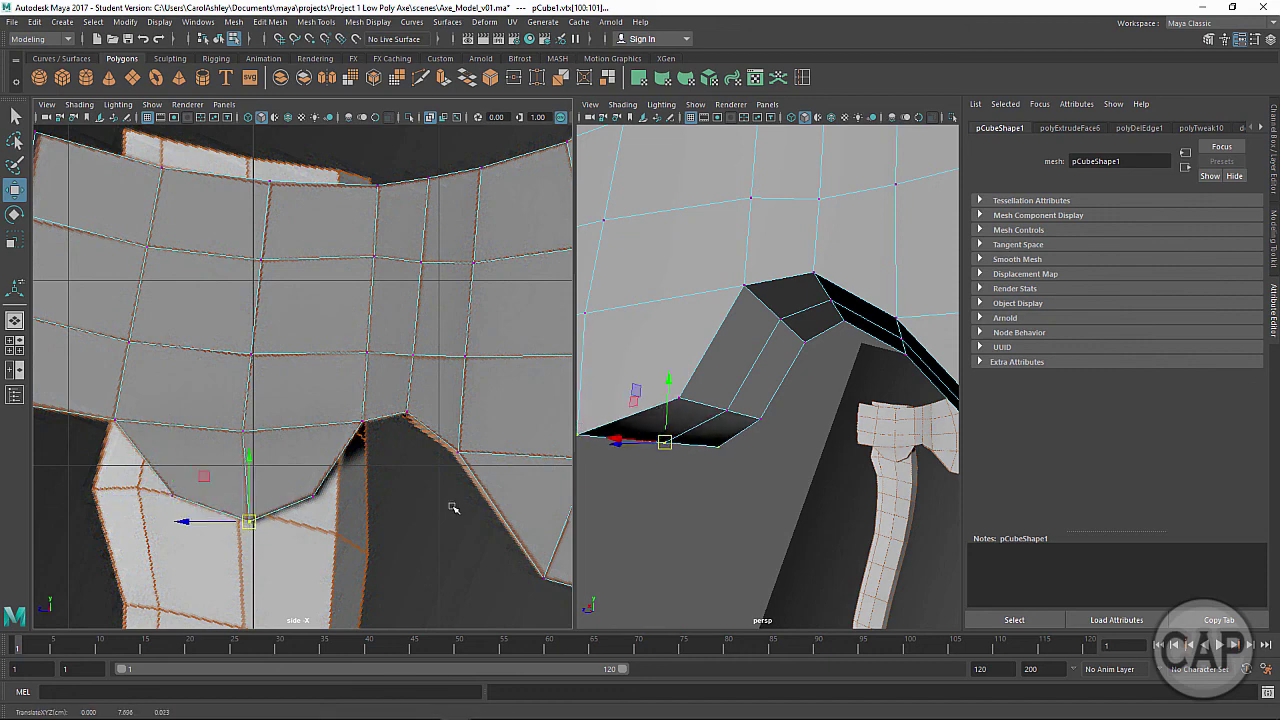
Step: Return the axe head to object mode and inspect its whole shape in the perspective view
{"action": "right_click_drag", "start_coordinate": [752, 466], "coordinate": [677, 457], "text": "alt"}
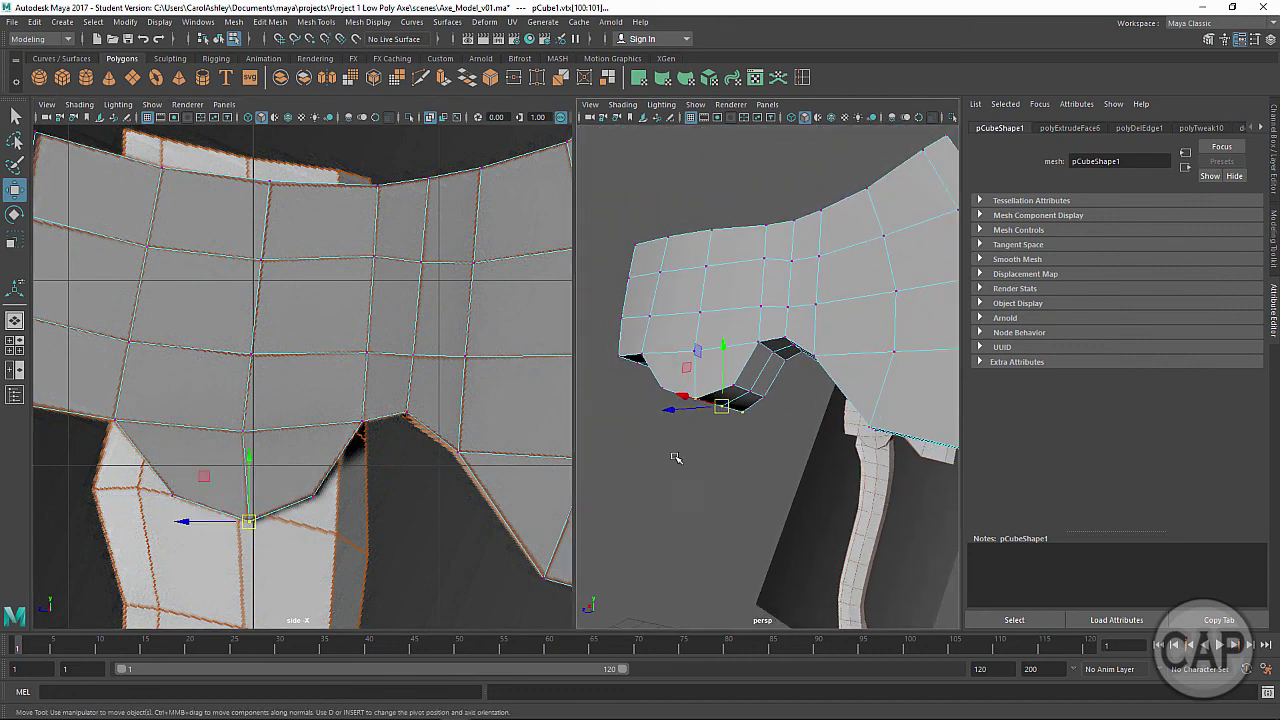
{"action": "left_click_drag", "start_coordinate": [677, 457], "coordinate": [717, 466], "text": "alt"}
{"action": "right_click_drag", "start_coordinate": [813, 454], "coordinate": [772, 443], "text": "alt"}
{"action": "mouse_move", "coordinate": [772, 443]}
{"action": "left_mouse_down", "text": "alt"}
{"action": "mouse_move", "coordinate": [731, 465]}
{"action": "mouse_move", "coordinate": [750, 436]}
{"action": "left_mouse_up", "text": "alt"}
{"action": "right_click_drag", "start_coordinate": [793, 322], "coordinate": [848, 306]}
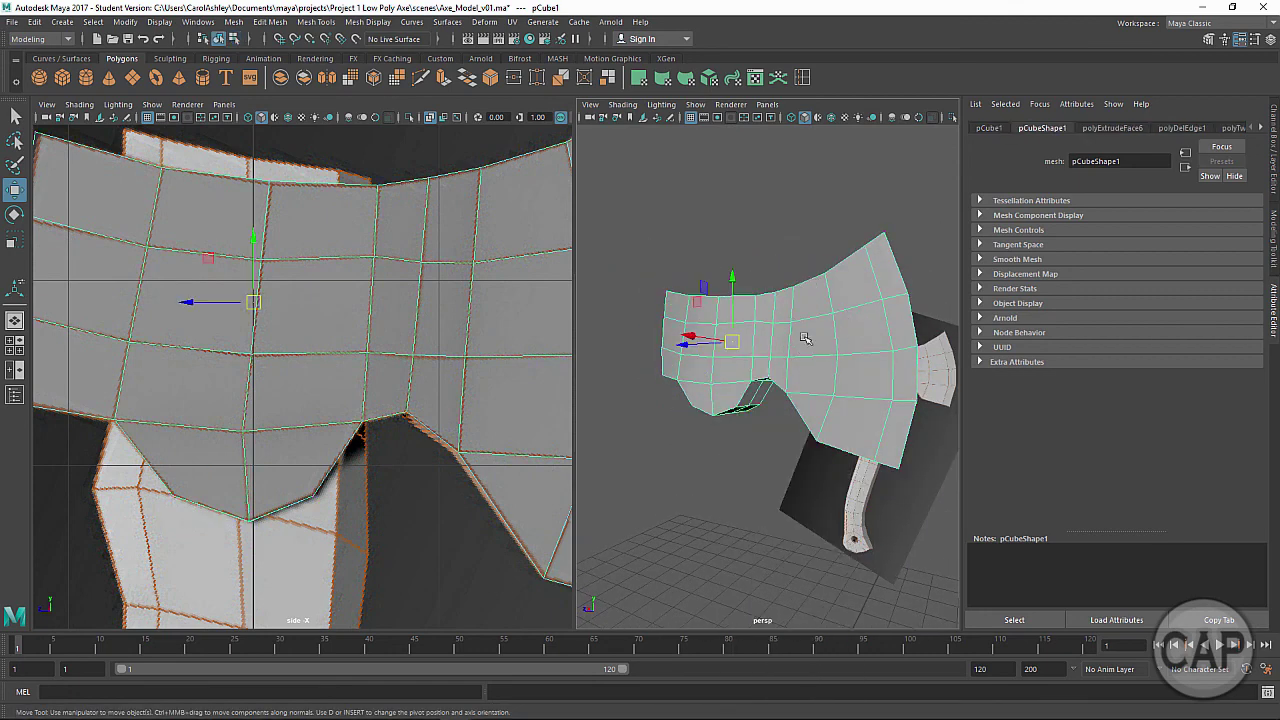
{"action": "right_click_drag", "start_coordinate": [812, 376], "coordinate": [812, 376], "text": "alt"}
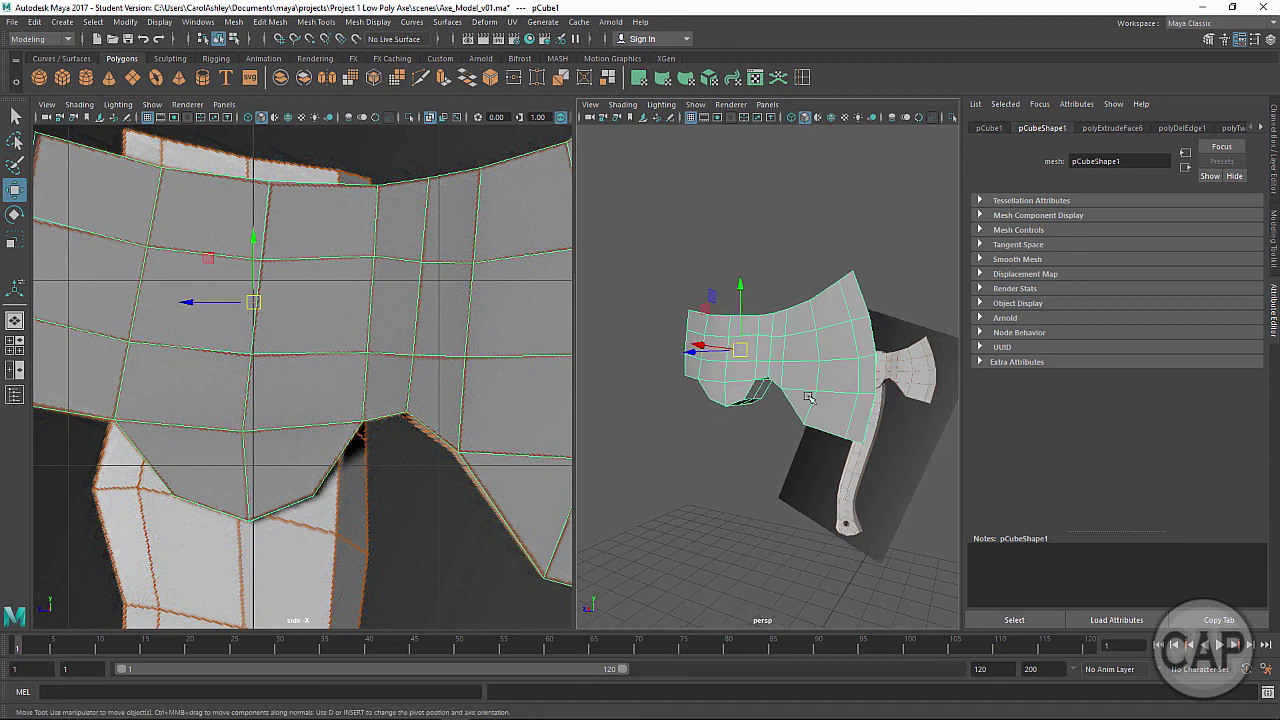